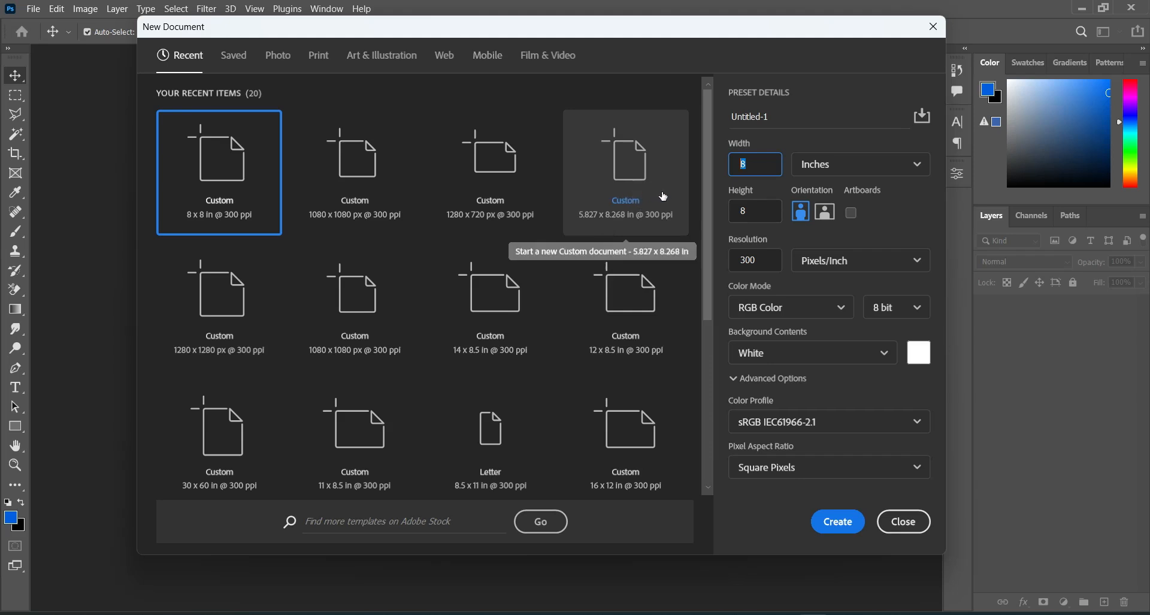
Step: Create a new 1280 x 720 px document at 300 pixels/inch with RGB color and a white background
{"action": "left_click", "coordinate": [508, 167]}
{"action": "left_click", "coordinate": [508, 167]}
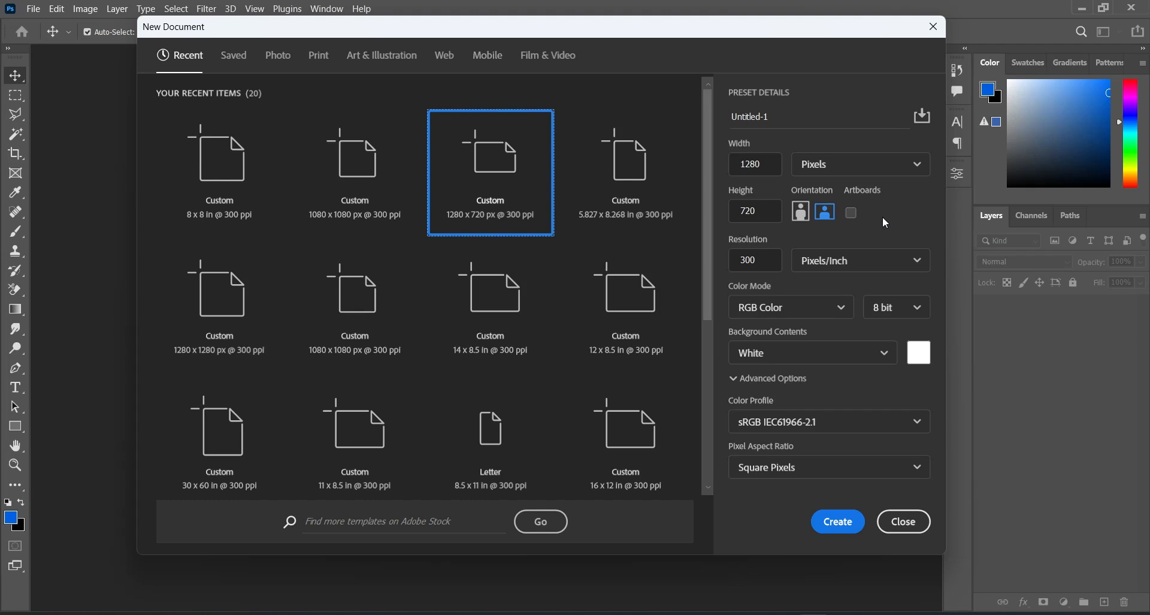
{"action": "double_click", "coordinate": [763, 261]}
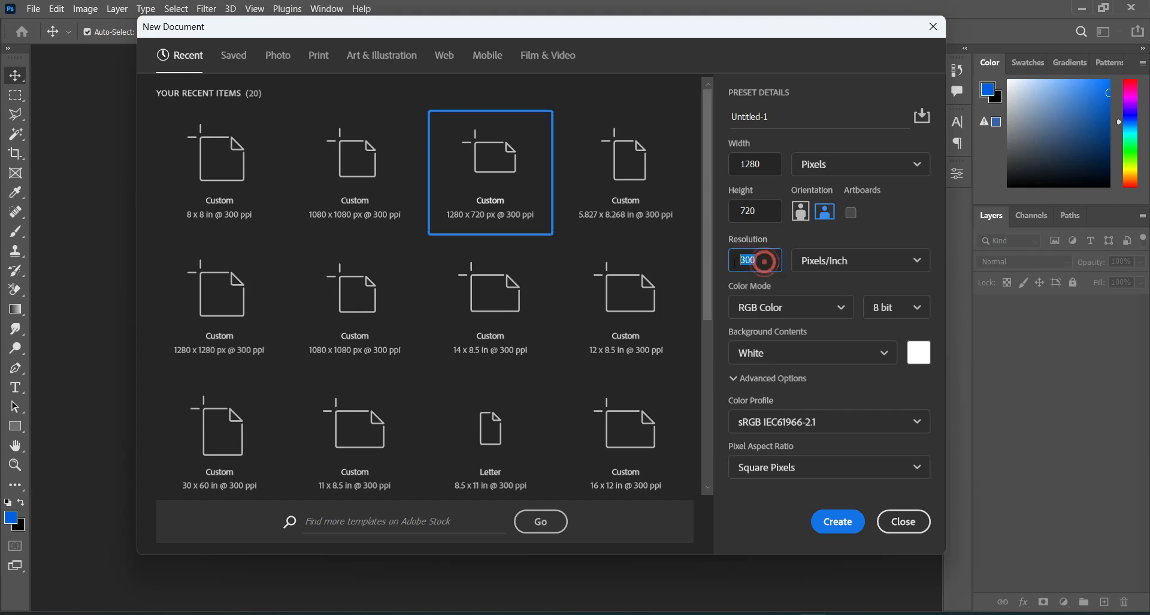
{"action": "left_click", "coordinate": [761, 258]}
{"action": "double_click", "coordinate": [758, 258]}
{"action": "left_click", "coordinate": [839, 521]}
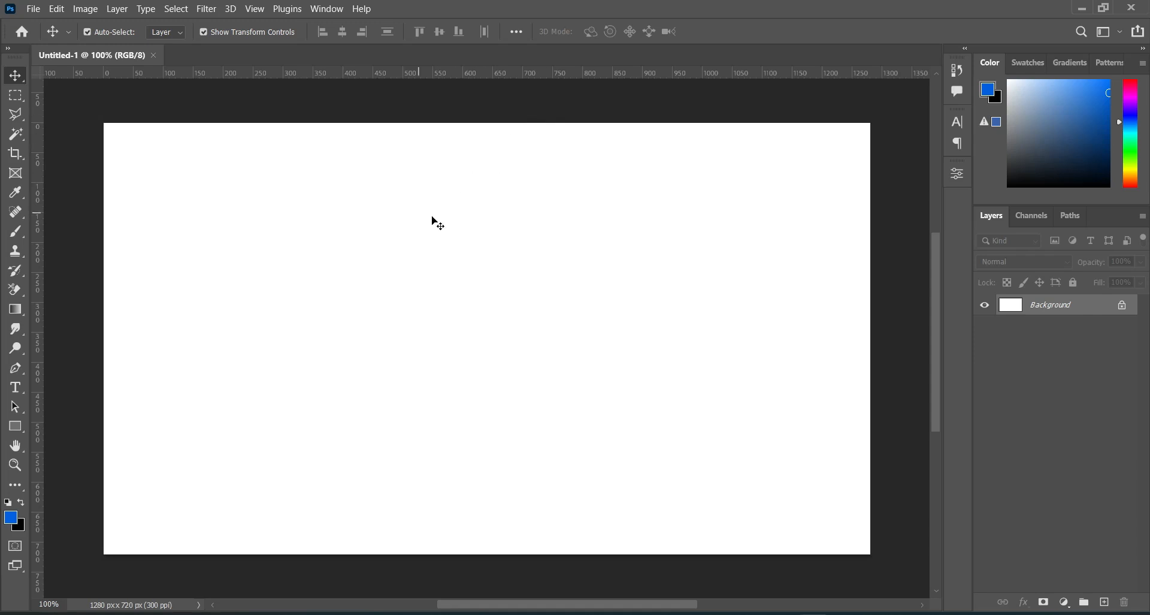
Step: Place the saxophone image church flyers 1abz (14) from the Thanksgiving folder flush with the canvas's right edge at full canvas height
{"action": "left_click", "coordinate": [490, 293]}
{"action": "left_click", "coordinate": [302, 381]}
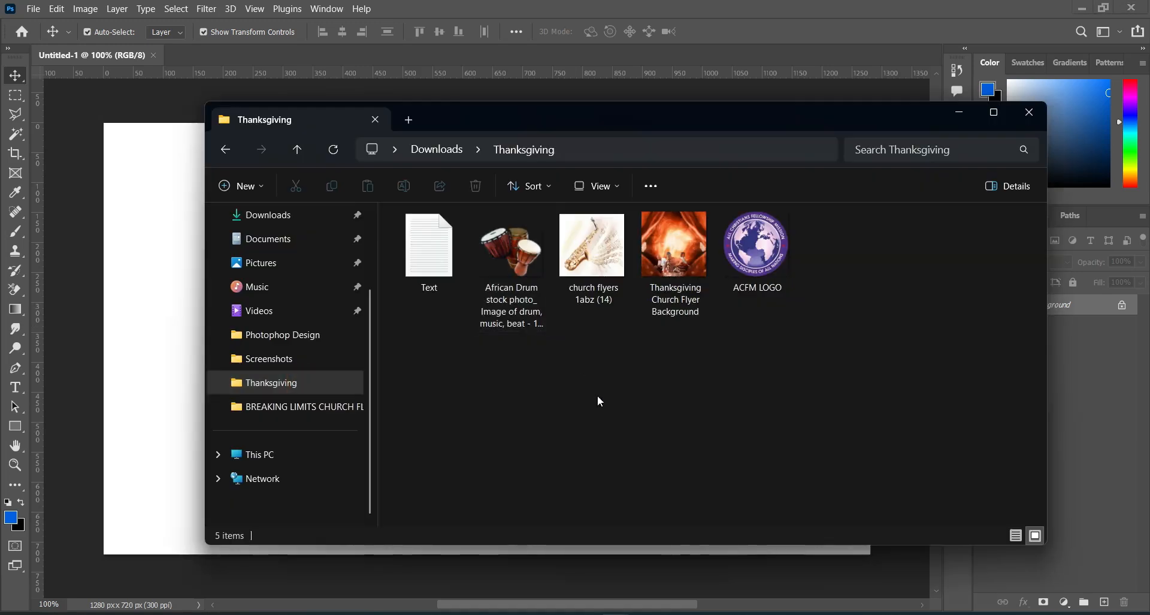
{"action": "left_click", "coordinate": [597, 395]}
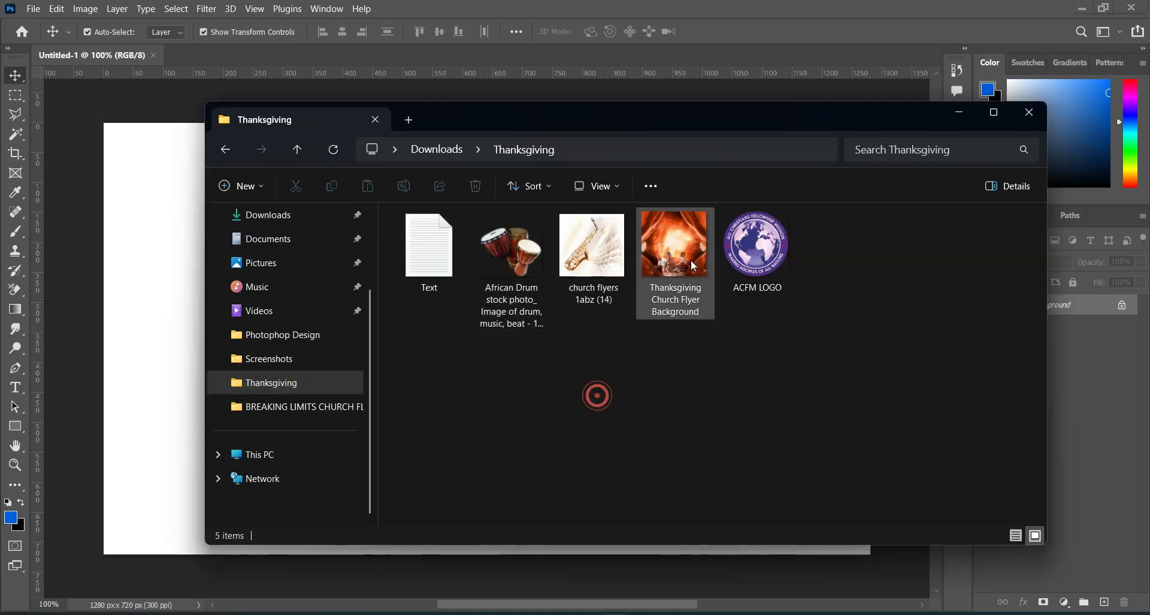
{"action": "left_click", "coordinate": [830, 262]}
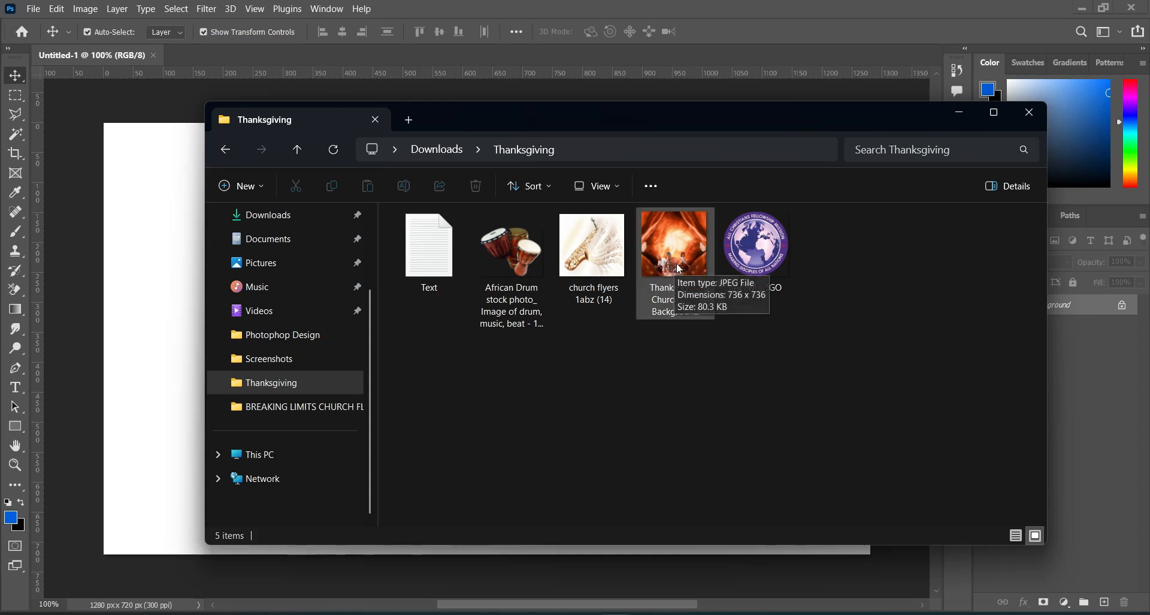
{"action": "left_click", "coordinate": [597, 271]}
{"action": "left_click_drag", "start_coordinate": [597, 274], "coordinate": [137, 299]}
{"action": "left_click_drag", "start_coordinate": [467, 297], "coordinate": [620, 299]}
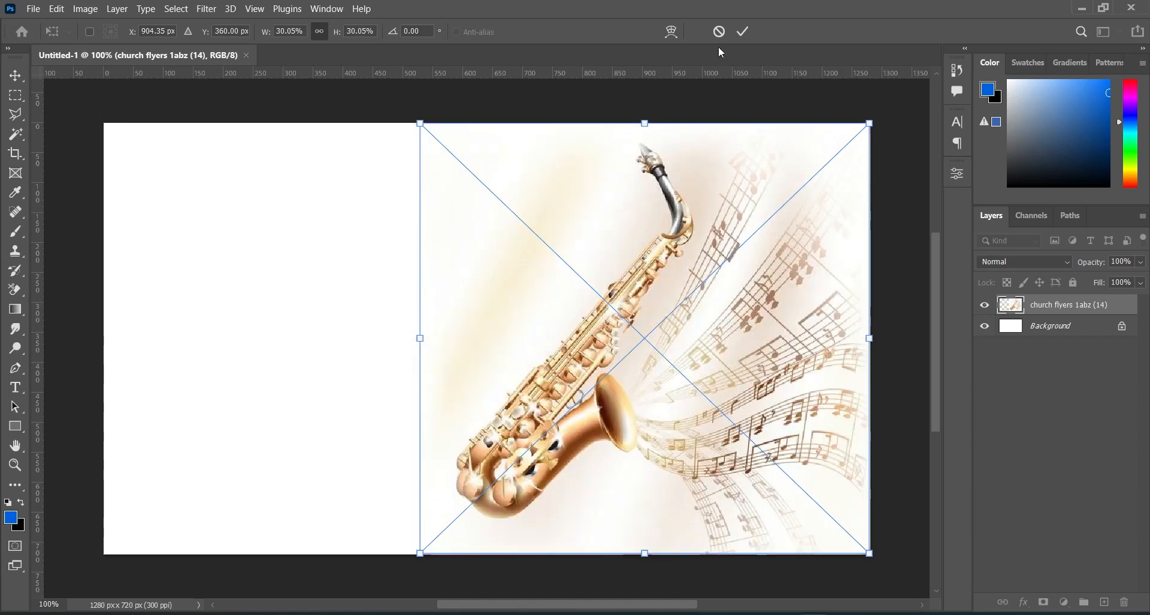
{"action": "left_click", "coordinate": [743, 32]}
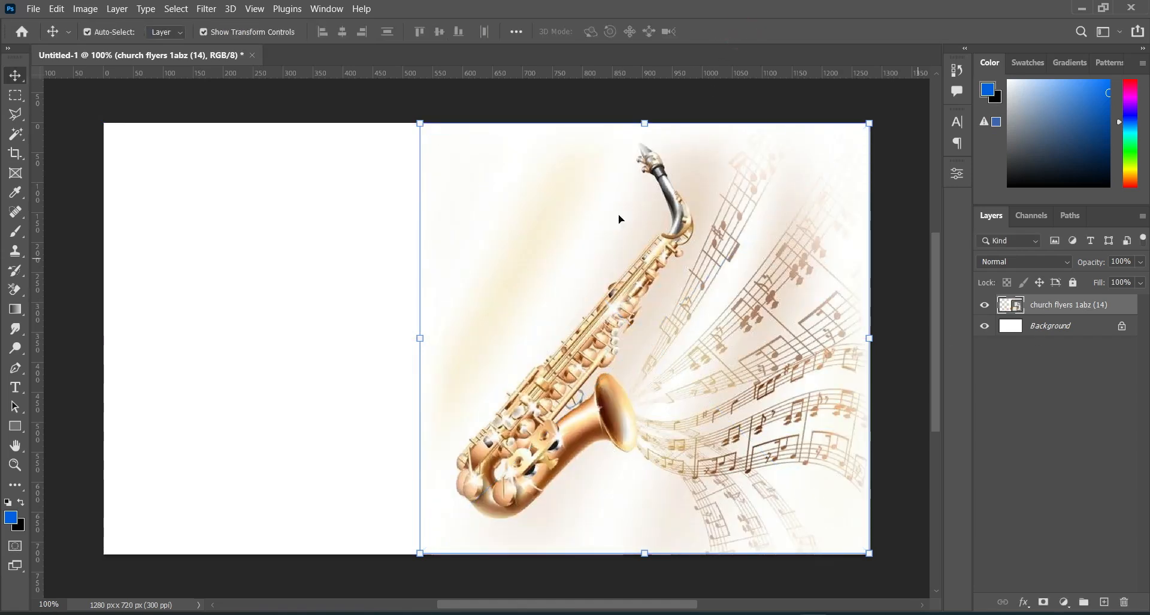
Step: Apply a Gaussian Blur with a 4.4 pixel radius to the saxophone layer
{"action": "left_click", "coordinate": [209, 10]}
{"action": "mouse_move", "coordinate": [257, 187]}
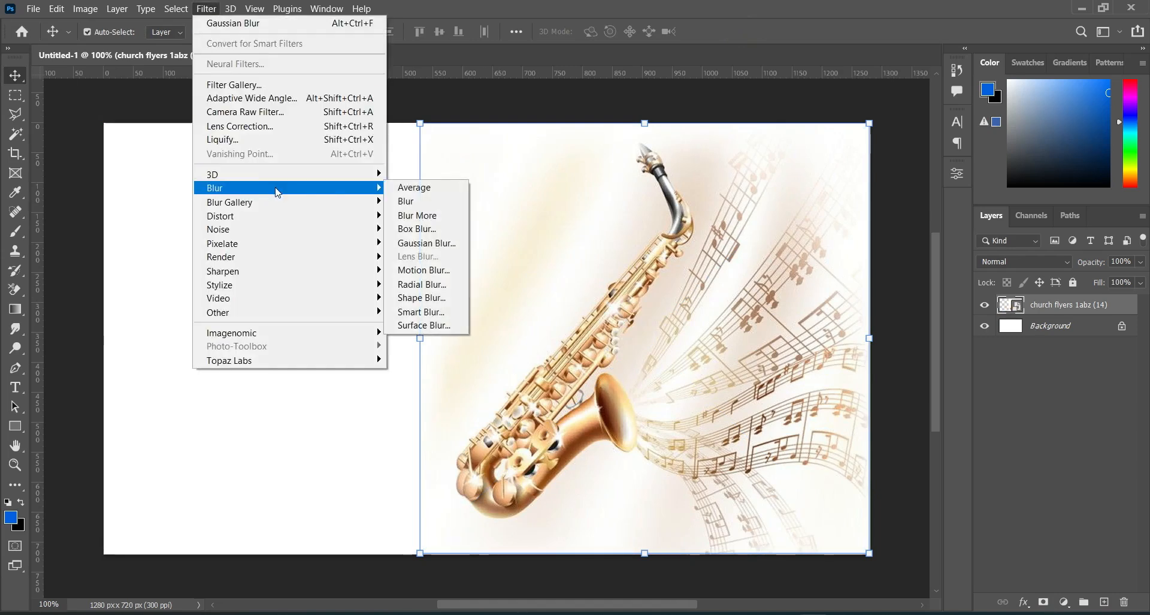
{"action": "left_click", "coordinate": [453, 246]}
{"action": "left_click", "coordinate": [945, 339]}
{"action": "double_click", "coordinate": [945, 339]}
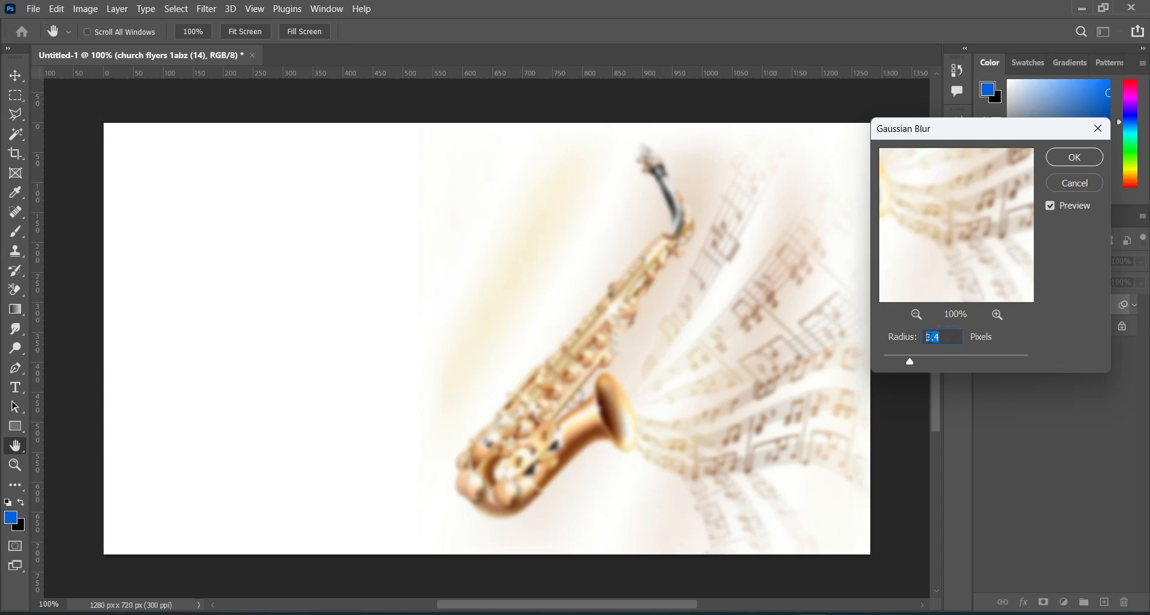
{"action": "type", "text": "4.4"}
{"action": "left_click", "coordinate": [1074, 157]}
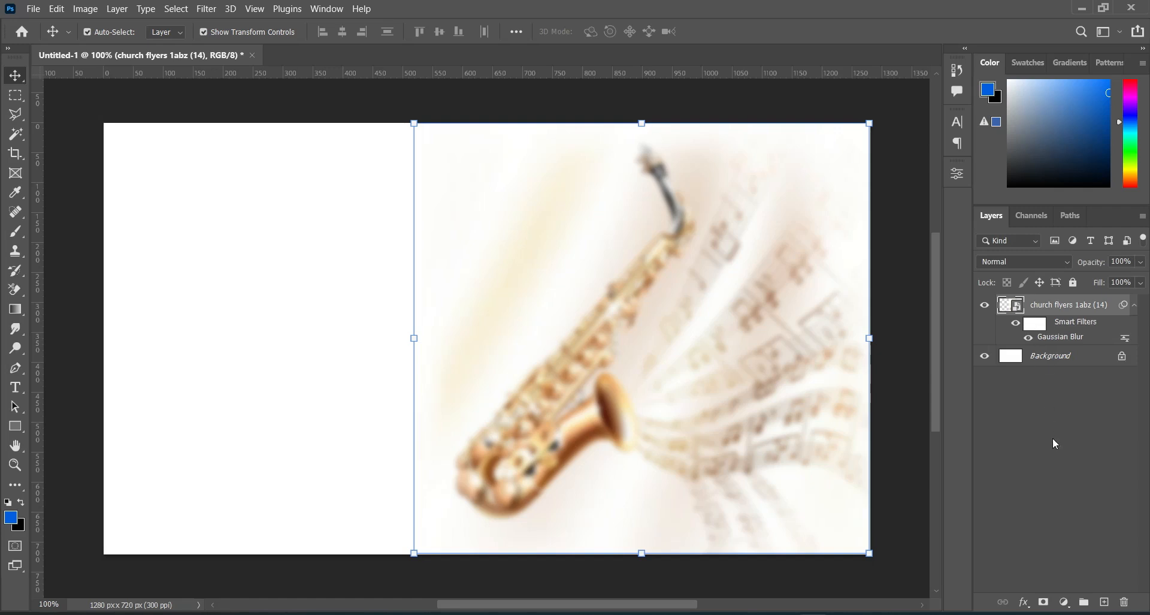
Step: Add a layer mask to the saxophone layer and fade out the image's left edge with a short horizontal gradient
{"action": "left_click", "coordinate": [1044, 602]}
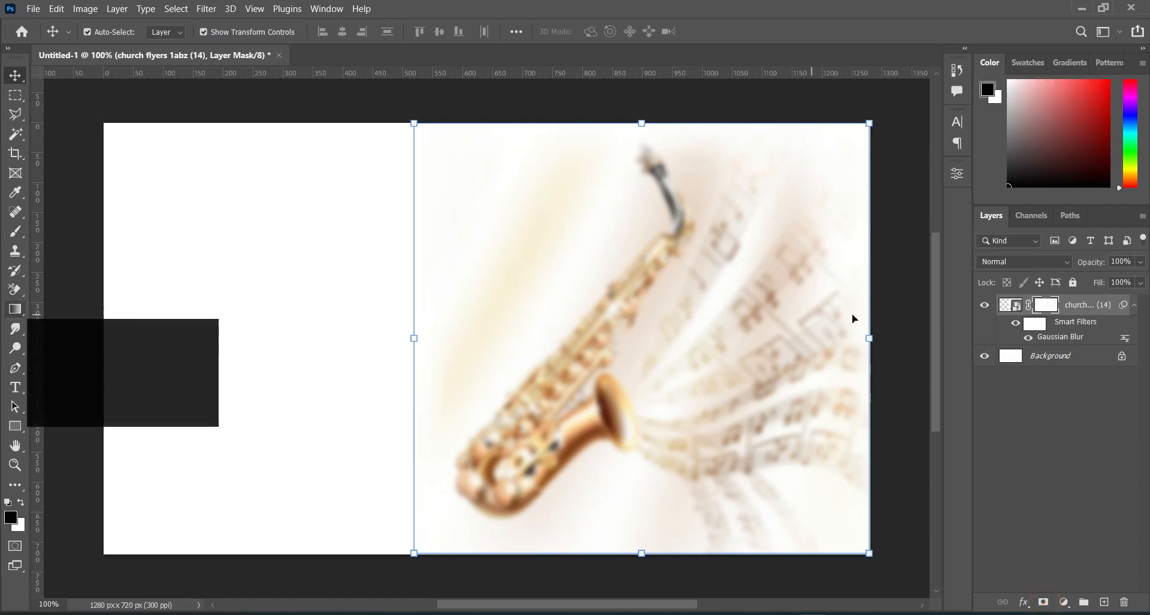
{"action": "left_click", "coordinate": [15, 308]}
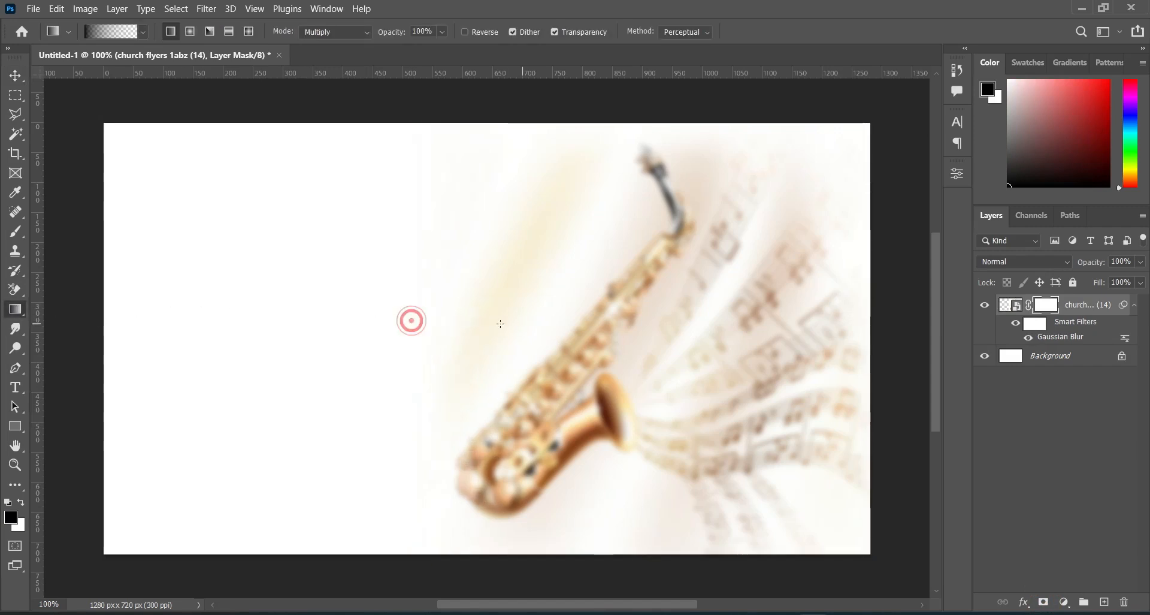
{"action": "left_click_drag", "start_coordinate": [415, 316], "coordinate": [504, 308]}
Step: Shift the saxophone image slightly right and enlarge it a little from its left side, then deselect the layer
{"action": "left_click", "coordinate": [15, 74]}
{"action": "left_click_drag", "start_coordinate": [580, 363], "coordinate": [609, 365]}
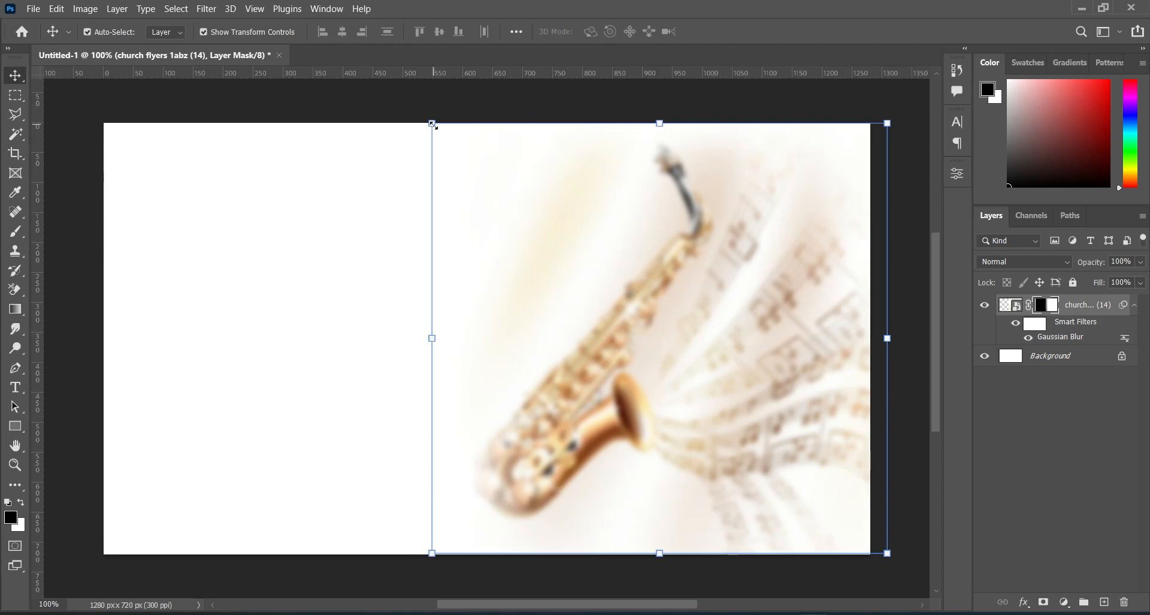
{"action": "left_click_drag", "start_coordinate": [430, 337], "coordinate": [417, 337]}
{"action": "left_click", "coordinate": [743, 32]}
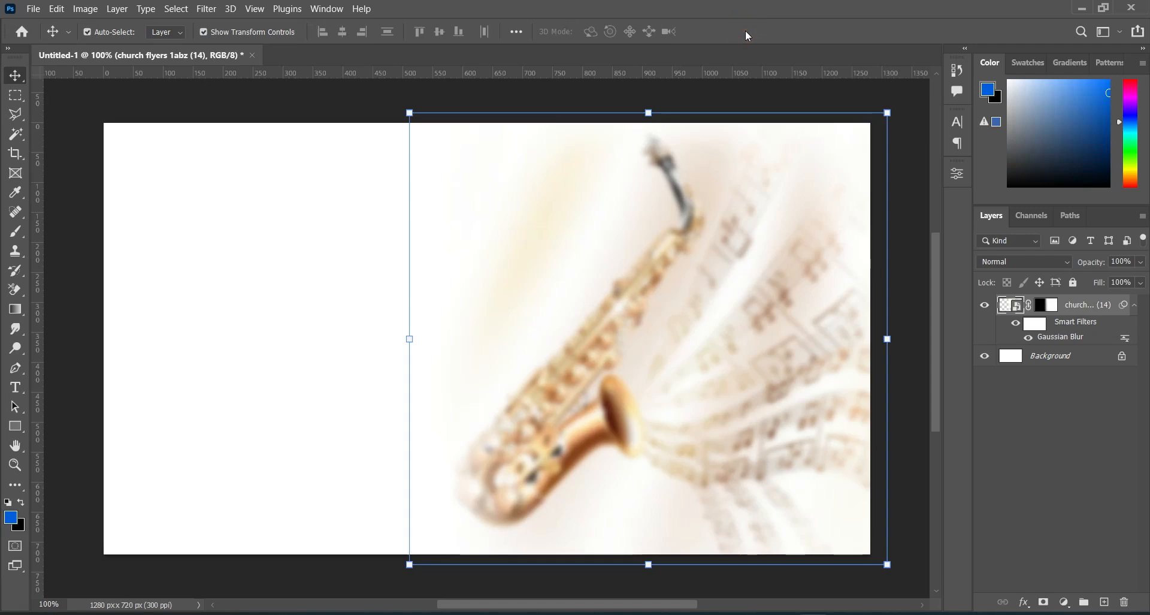
{"action": "left_click", "coordinate": [395, 223]}
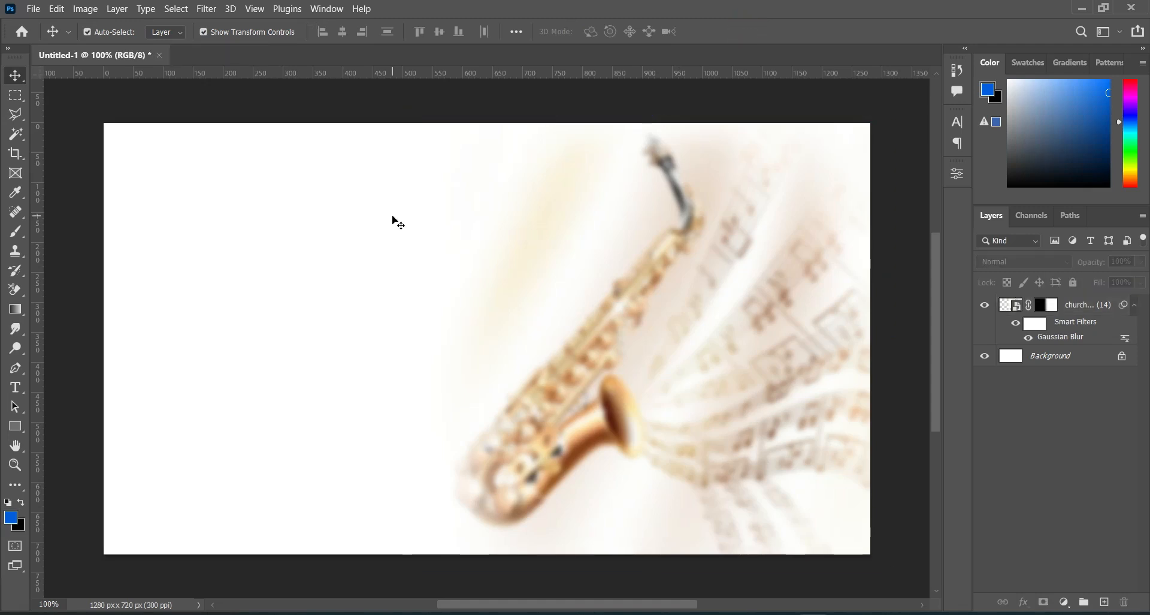
Step: Place the Thanksgiving Church Flyer Background image over the left part of the canvas, scaled to 39.23% with the drummers near the bottom
{"action": "left_click", "coordinate": [610, 613]}
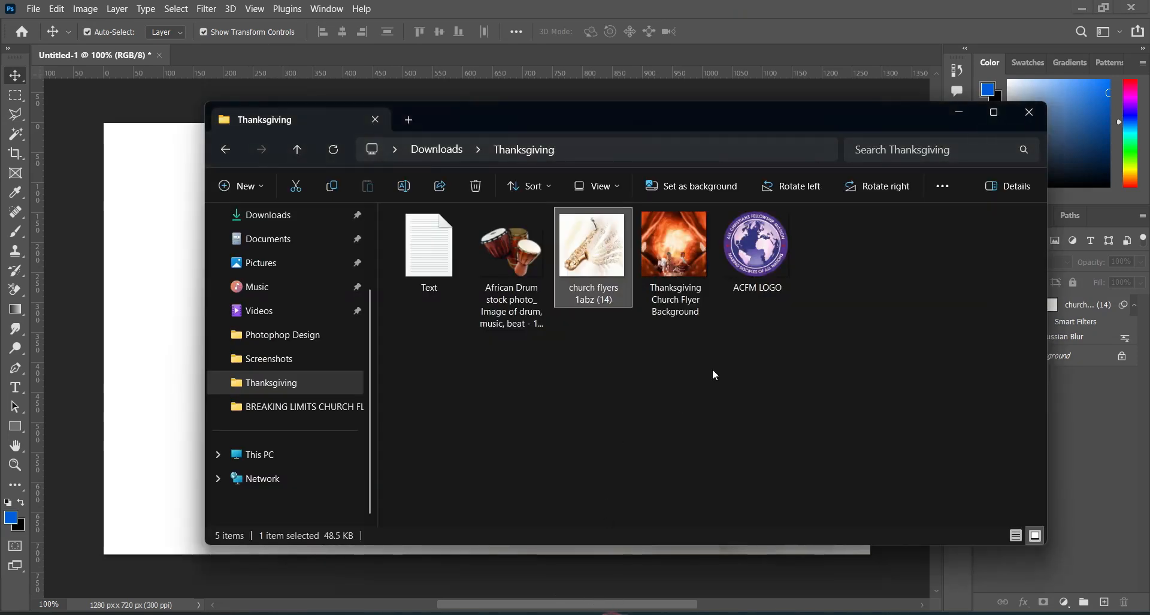
{"action": "left_click", "coordinate": [685, 277]}
{"action": "left_click_drag", "start_coordinate": [684, 272], "coordinate": [153, 359]}
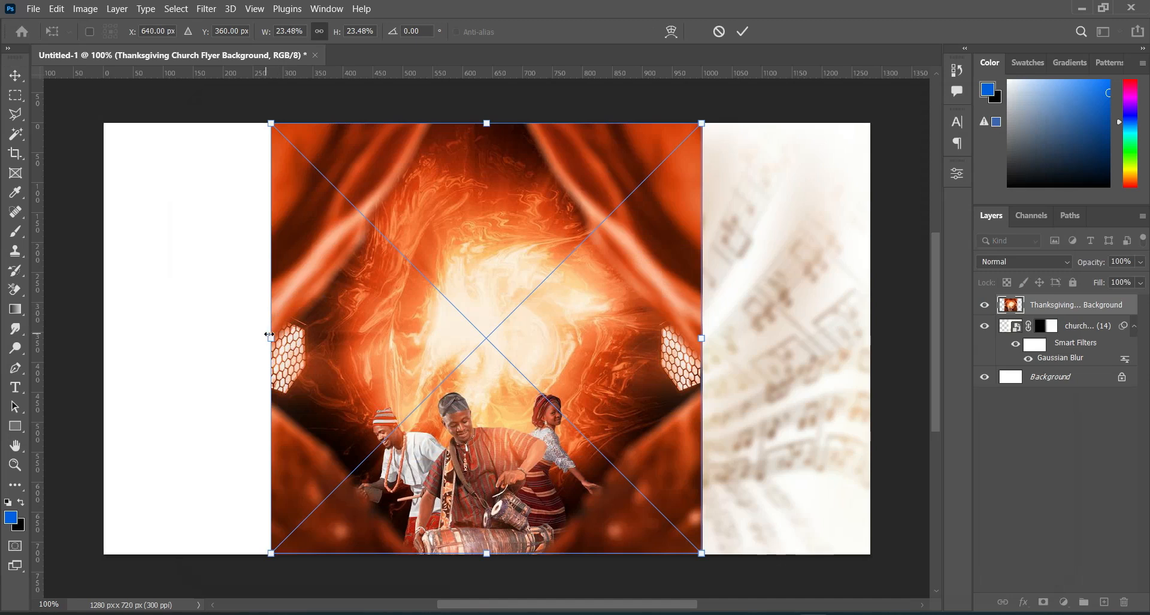
{"action": "left_click_drag", "start_coordinate": [271, 336], "coordinate": [61, 333]}
{"action": "left_click_drag", "start_coordinate": [260, 361], "coordinate": [221, 325]}
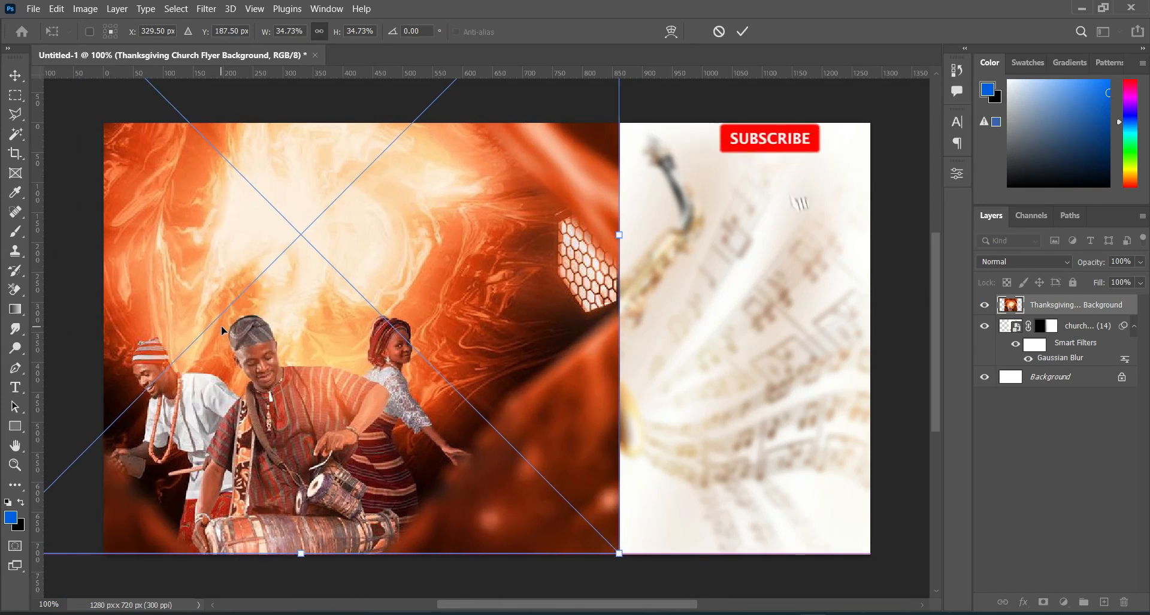
{"action": "left_click_drag", "start_coordinate": [620, 234], "coordinate": [707, 229]}
{"action": "left_click_drag", "start_coordinate": [419, 362], "coordinate": [418, 328]}
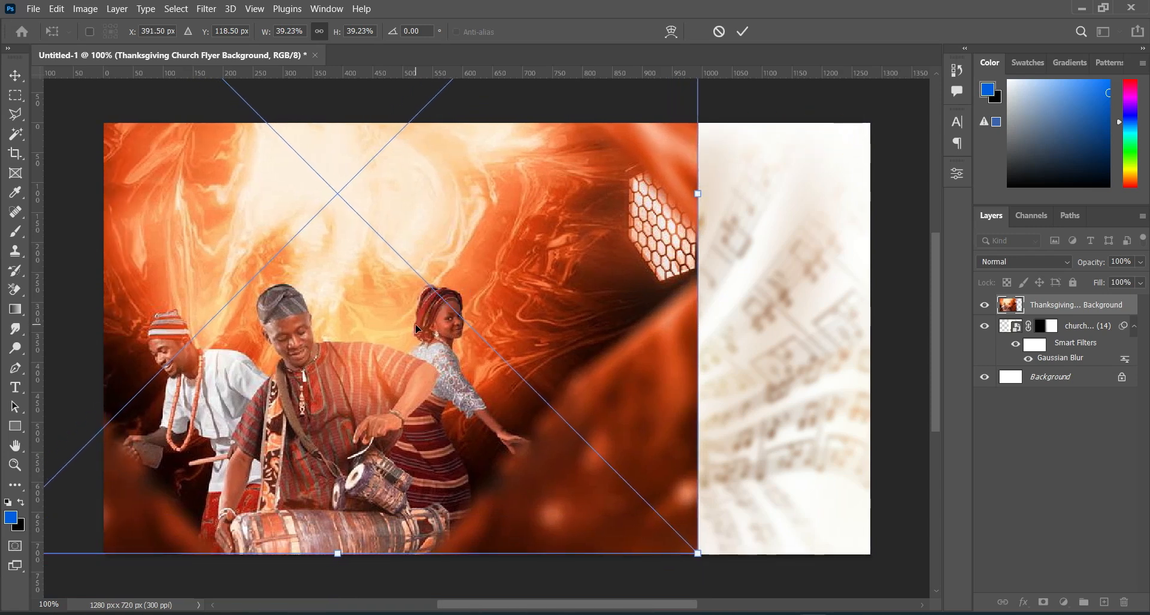
{"action": "key", "text": "Down"}
{"action": "key", "text": "Down"}
{"action": "key", "text": "Down"}
{"action": "key", "text": "Down"}
{"action": "key", "text": "Down"}
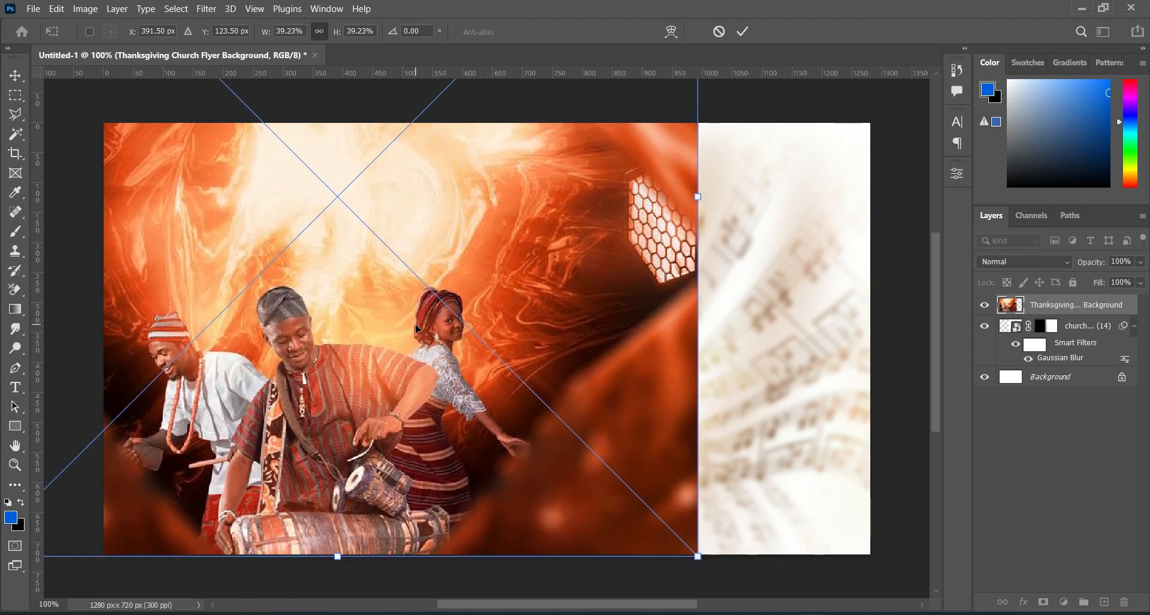
{"action": "left_click", "coordinate": [743, 31]}
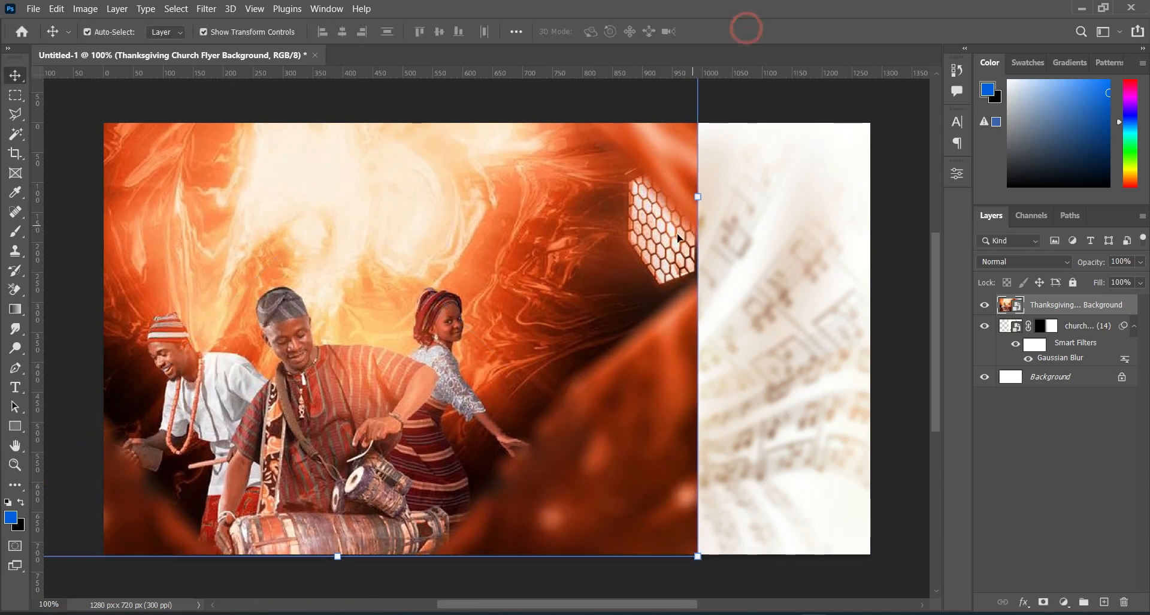
Step: Roughly select the three performers and the drums on the Thanksgiving layer using the Quick Selection tool with a 70 px brush
{"action": "right_click", "coordinate": [1085, 310]}
{"action": "left_click", "coordinate": [956, 309]}
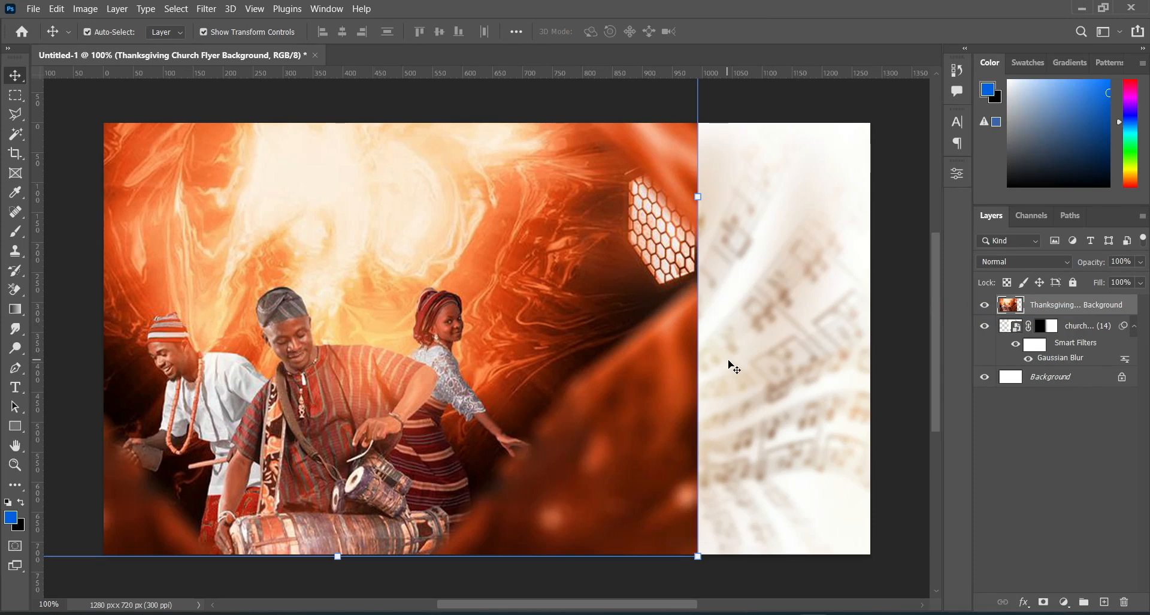
{"action": "right_click", "coordinate": [23, 134]}
{"action": "left_click", "coordinate": [86, 149]}
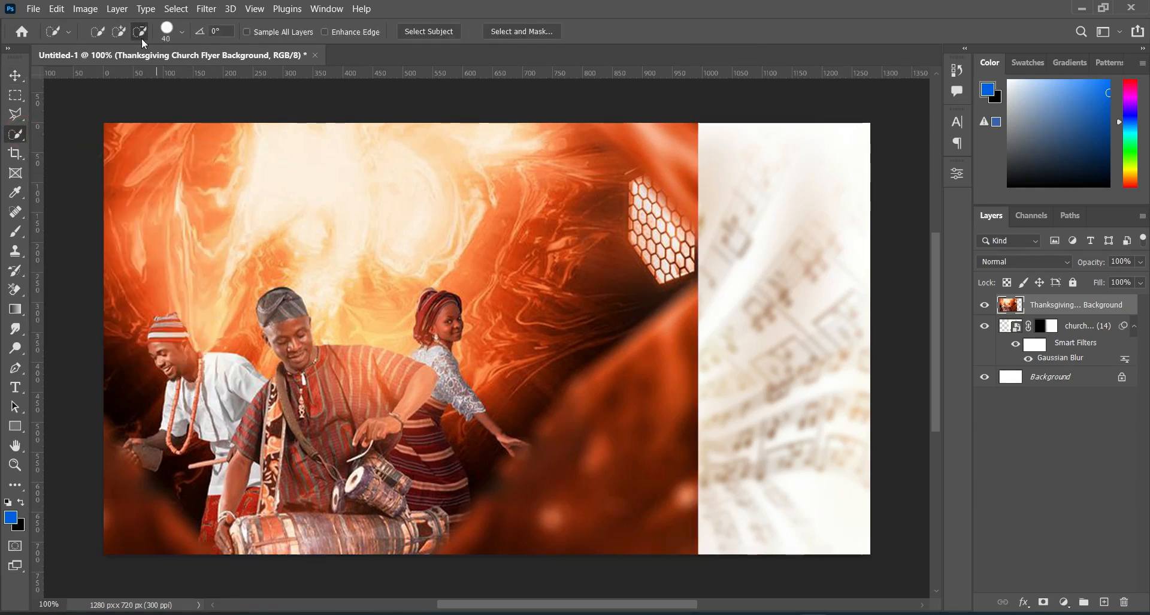
{"action": "left_click", "coordinate": [95, 32]}
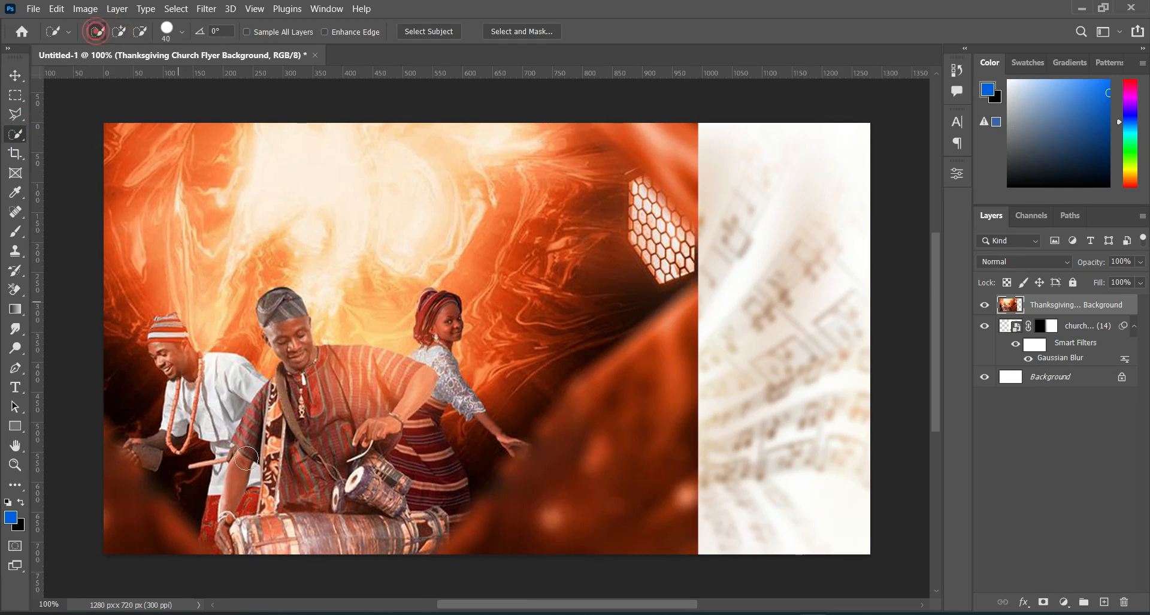
{"action": "key", "text": "bracketright"}
{"action": "key", "text": "bracketright"}
{"action": "key", "text": "bracketright"}
{"action": "mouse_move", "coordinate": [161, 339]}
{"action": "left_mouse_down"}
{"action": "mouse_move", "coordinate": [217, 389]}
{"action": "mouse_move", "coordinate": [275, 487]}
{"action": "mouse_move", "coordinate": [283, 515]}
{"action": "mouse_move", "coordinate": [230, 535]}
{"action": "left_mouse_up"}
{"action": "mouse_move", "coordinate": [282, 386]}
{"action": "left_mouse_down"}
{"action": "mouse_move", "coordinate": [290, 399]}
{"action": "mouse_move", "coordinate": [318, 371]}
{"action": "mouse_move", "coordinate": [298, 345]}
{"action": "mouse_move", "coordinate": [329, 387]}
{"action": "mouse_move", "coordinate": [336, 359]}
{"action": "mouse_move", "coordinate": [362, 359]}
{"action": "mouse_move", "coordinate": [410, 394]}
{"action": "mouse_move", "coordinate": [422, 458]}
{"action": "mouse_move", "coordinate": [383, 551]}
{"action": "left_mouse_up"}
{"action": "mouse_move", "coordinate": [441, 311]}
{"action": "left_mouse_down"}
{"action": "mouse_move", "coordinate": [448, 400]}
{"action": "mouse_move", "coordinate": [426, 424]}
{"action": "mouse_move", "coordinate": [422, 456]}
{"action": "mouse_move", "coordinate": [446, 504]}
{"action": "mouse_move", "coordinate": [429, 517]}
{"action": "mouse_move", "coordinate": [421, 557]}
{"action": "mouse_move", "coordinate": [309, 532]}
{"action": "left_mouse_up"}
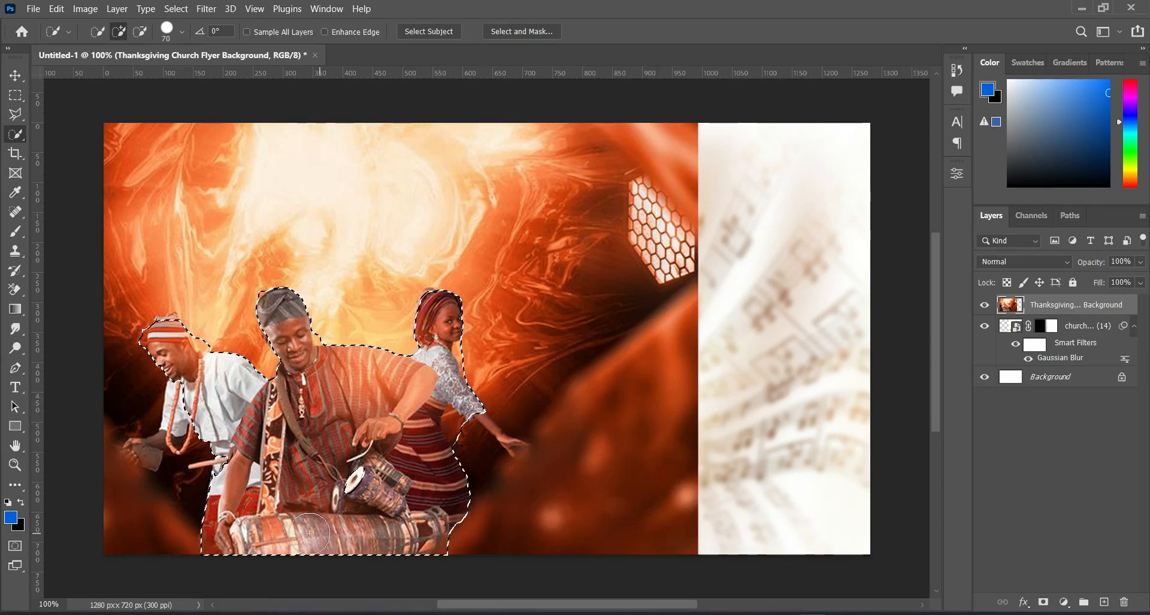
Step: Extend the selection over the left man's body and cap, the woman's head and her outstretched hand, using a 35 px brush for the hand
{"action": "left_click_drag", "start_coordinate": [173, 413], "coordinate": [179, 395]}
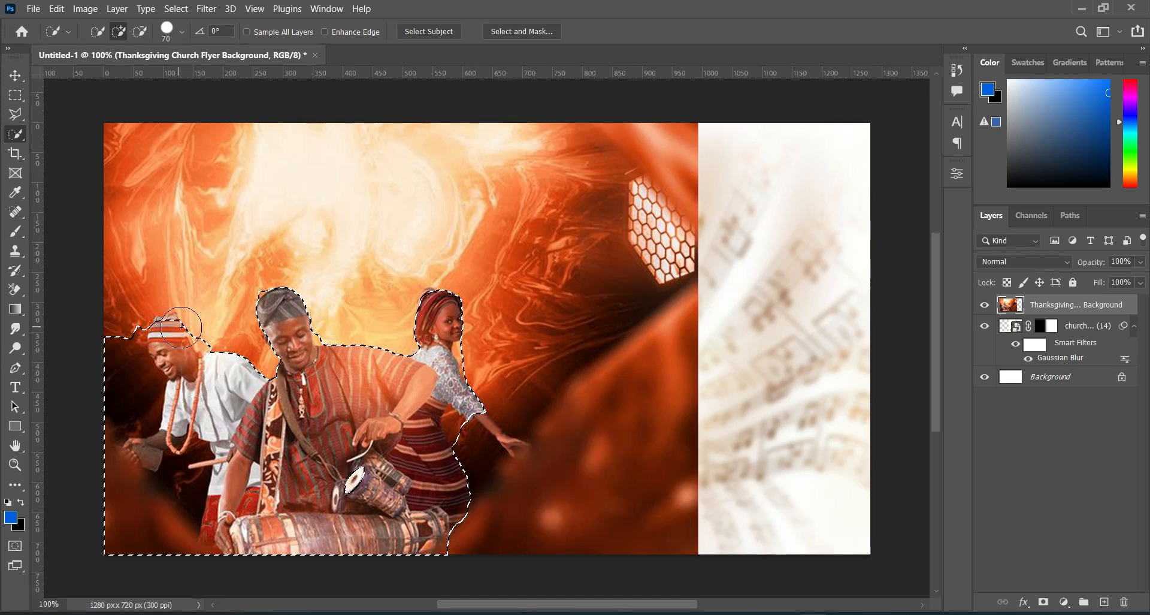
{"action": "scroll", "coordinate": [183, 330], "scroll_direction": "up", "scroll_amount": 2}
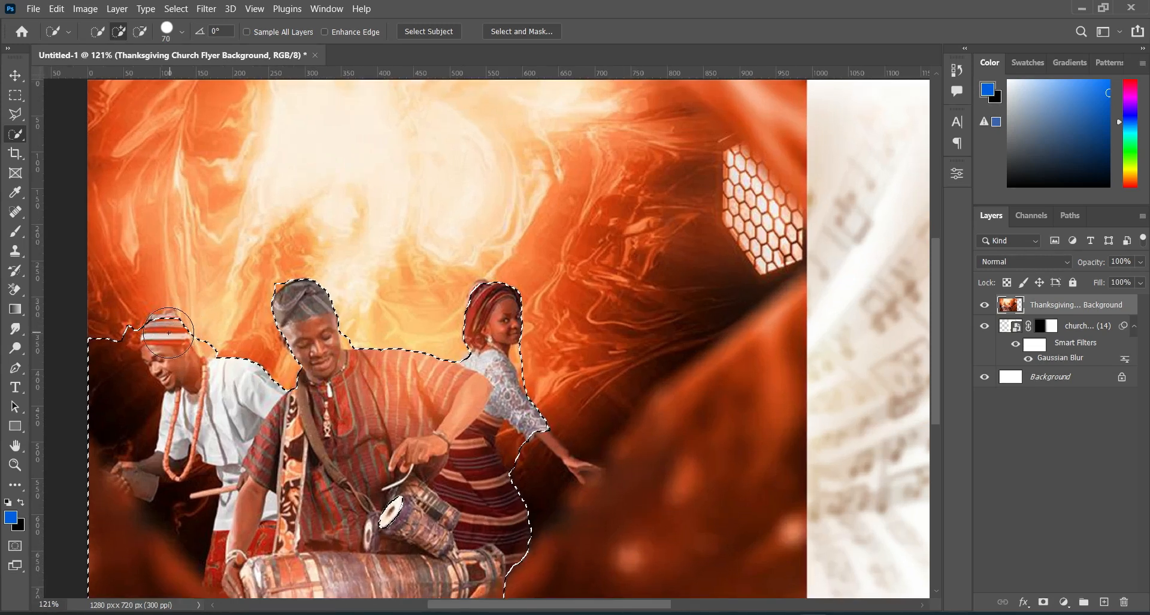
{"action": "left_click_drag", "start_coordinate": [163, 334], "coordinate": [167, 336]}
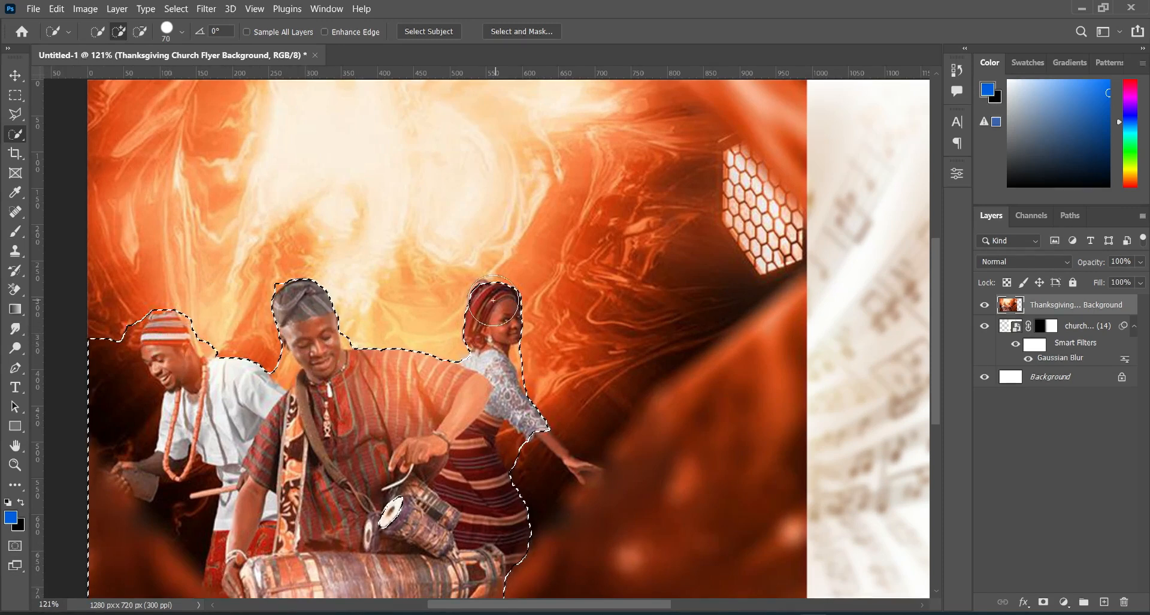
{"action": "left_click_drag", "start_coordinate": [480, 349], "coordinate": [477, 338]}
{"action": "key", "text": "bracketleft"}
{"action": "key", "text": "bracketleft"}
{"action": "key", "text": "bracketleft"}
{"action": "left_click_drag", "start_coordinate": [578, 458], "coordinate": [596, 473]}
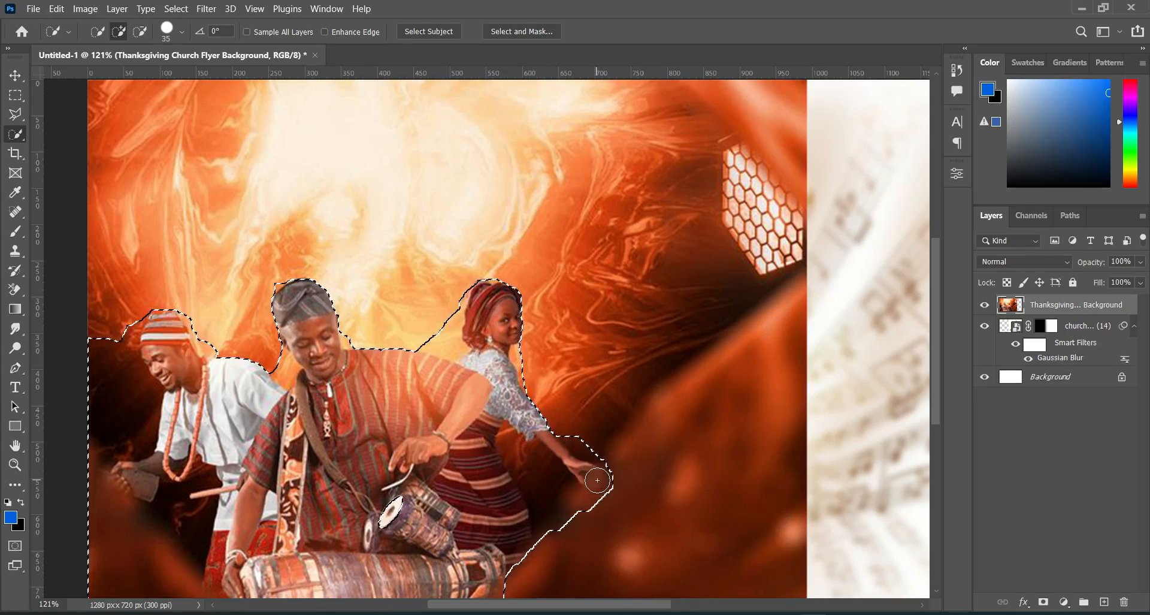
Step: Subtract the background below the woman's outstretched arm and beside her head from the selection, reducing the brush to 25 px
{"action": "left_click", "coordinate": [142, 31]}
{"action": "key", "text": "bracketleft"}
{"action": "left_click_drag", "start_coordinate": [551, 503], "coordinate": [539, 475]}
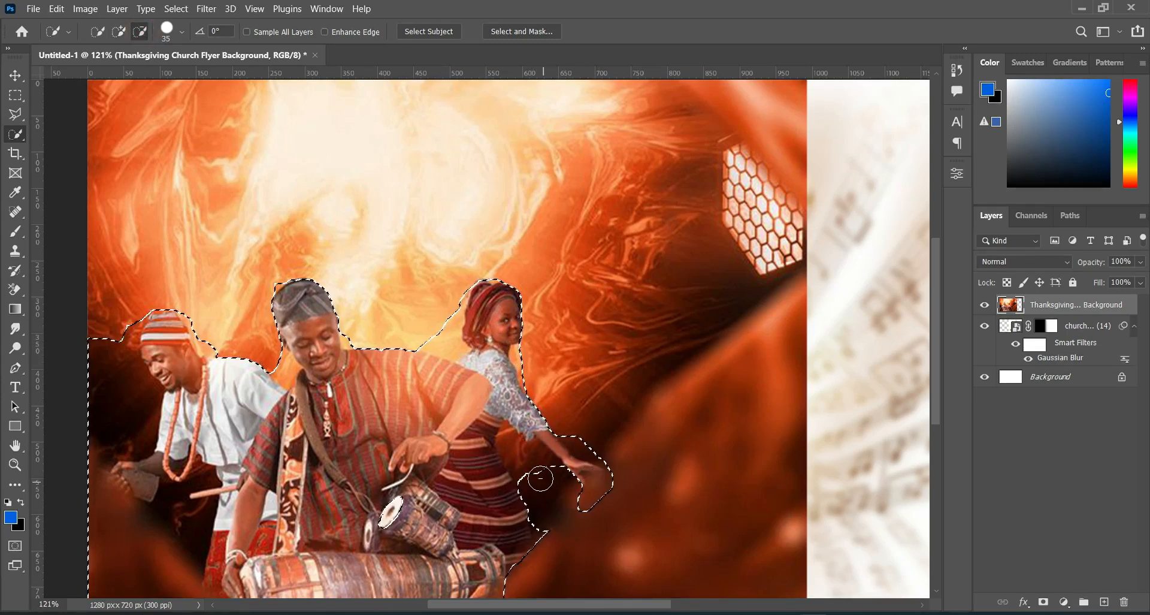
{"action": "key", "text": "bracketleft"}
{"action": "left_click_drag", "start_coordinate": [441, 329], "coordinate": [451, 346]}
{"action": "left_click_drag", "start_coordinate": [448, 308], "coordinate": [454, 301]}
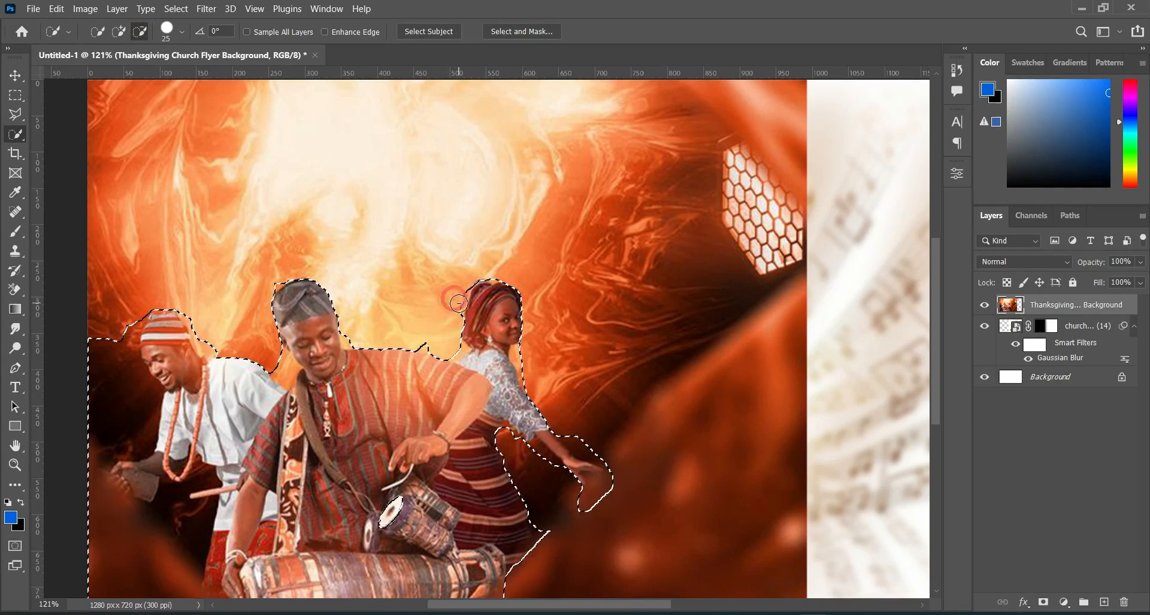
Step: Subtract the background beside the left man from the selection, from his cap down past his hand, and add back the area at his trousers
{"action": "left_click_drag", "start_coordinate": [936, 359], "coordinate": [935, 388]}
{"action": "mouse_move", "coordinate": [105, 294]}
{"action": "left_mouse_down"}
{"action": "mouse_move", "coordinate": [113, 362]}
{"action": "mouse_move", "coordinate": [93, 375]}
{"action": "left_mouse_up"}
{"action": "left_click_drag", "start_coordinate": [107, 470], "coordinate": [115, 458]}
{"action": "left_click", "coordinate": [116, 30]}
{"action": "left_click", "coordinate": [208, 507]}
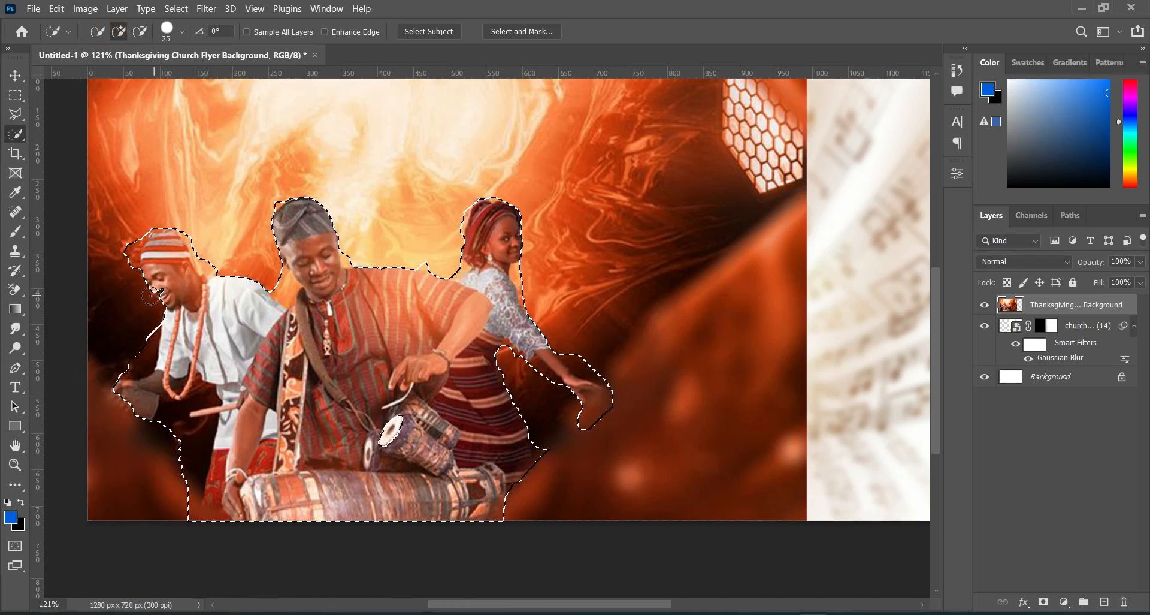
Step: Subtract the excess background beside the left man's cap, and extend the selection at the cap's edge and over his outer hand
{"action": "left_click", "coordinate": [139, 32]}
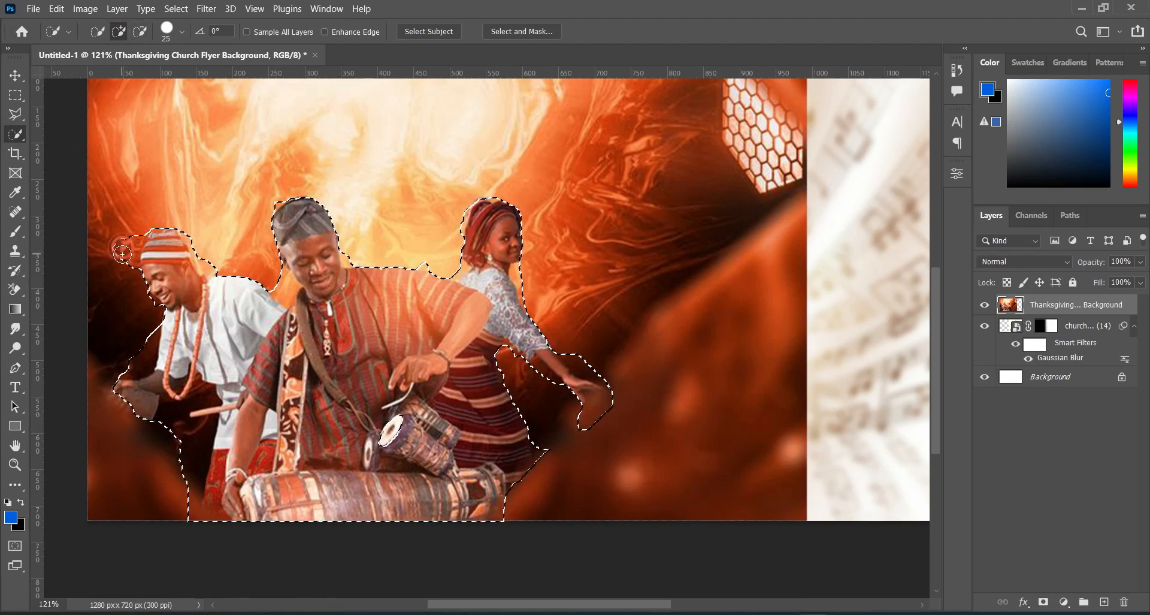
{"action": "left_click_drag", "start_coordinate": [126, 234], "coordinate": [114, 261]}
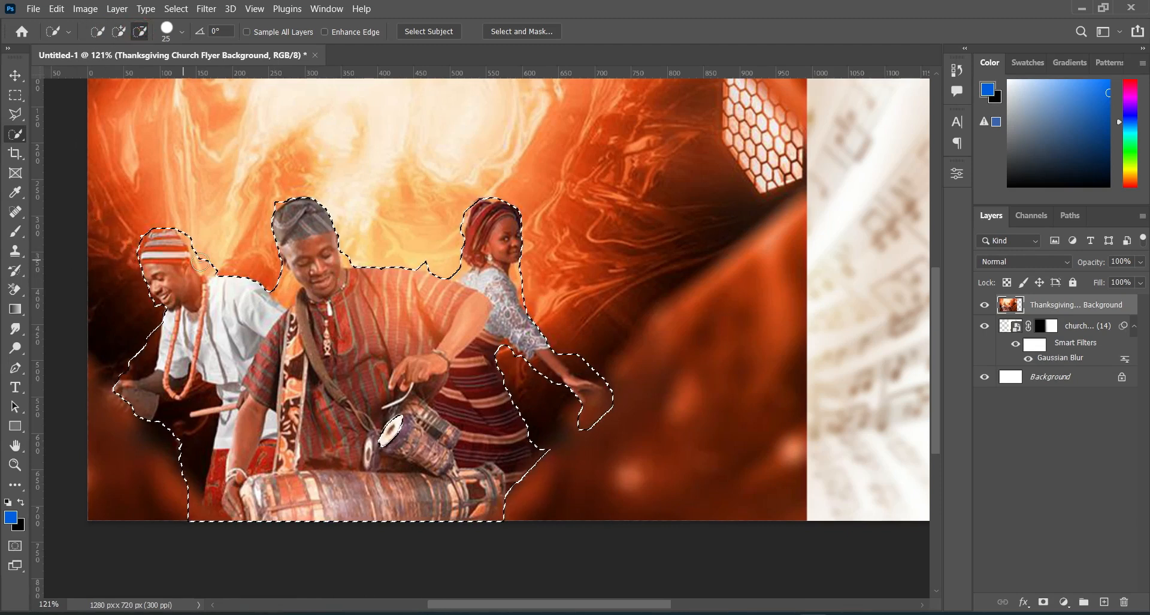
{"action": "left_click", "coordinate": [119, 32]}
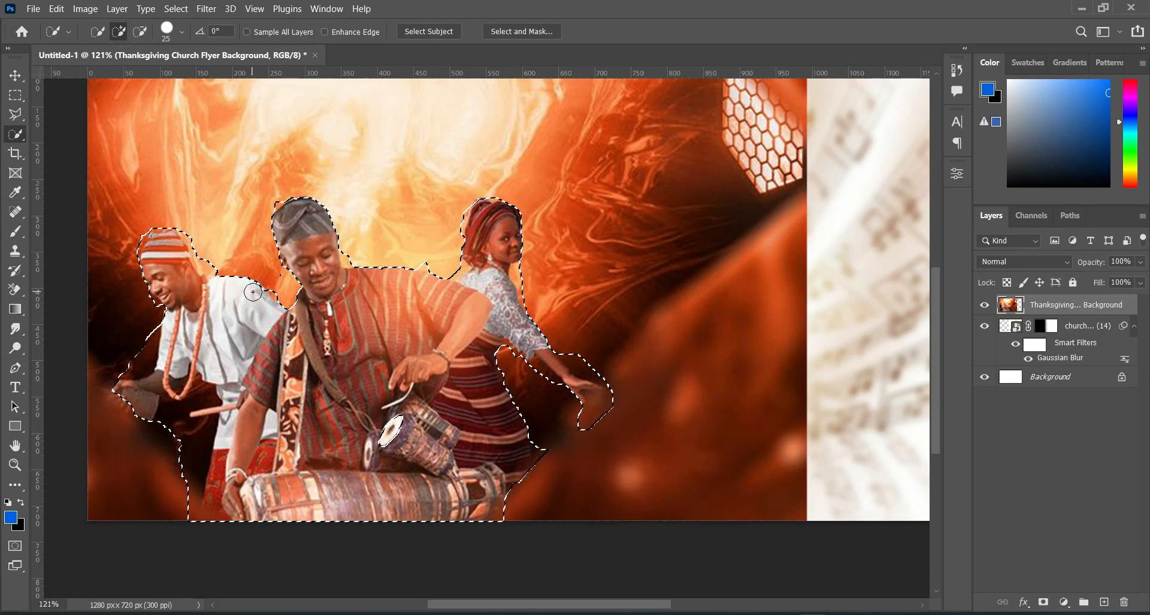
{"action": "left_click", "coordinate": [136, 256]}
{"action": "left_click", "coordinate": [116, 392]}
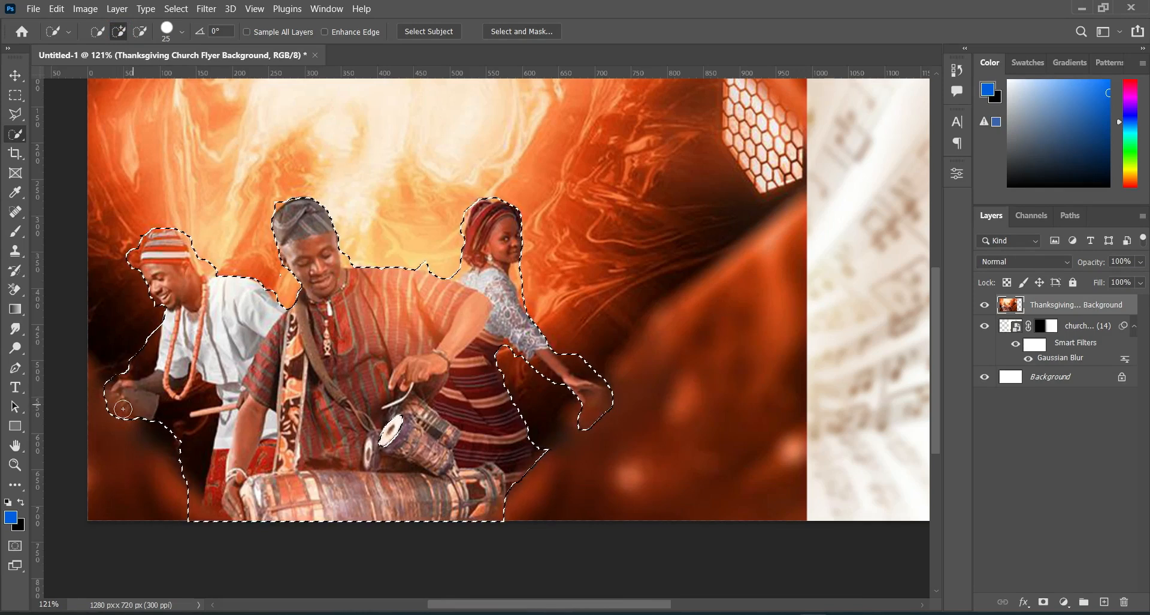
Step: Copy the selected performers and drums from the Thanksgiving background to a new layer
{"action": "key", "text": "ctrl+minus"}
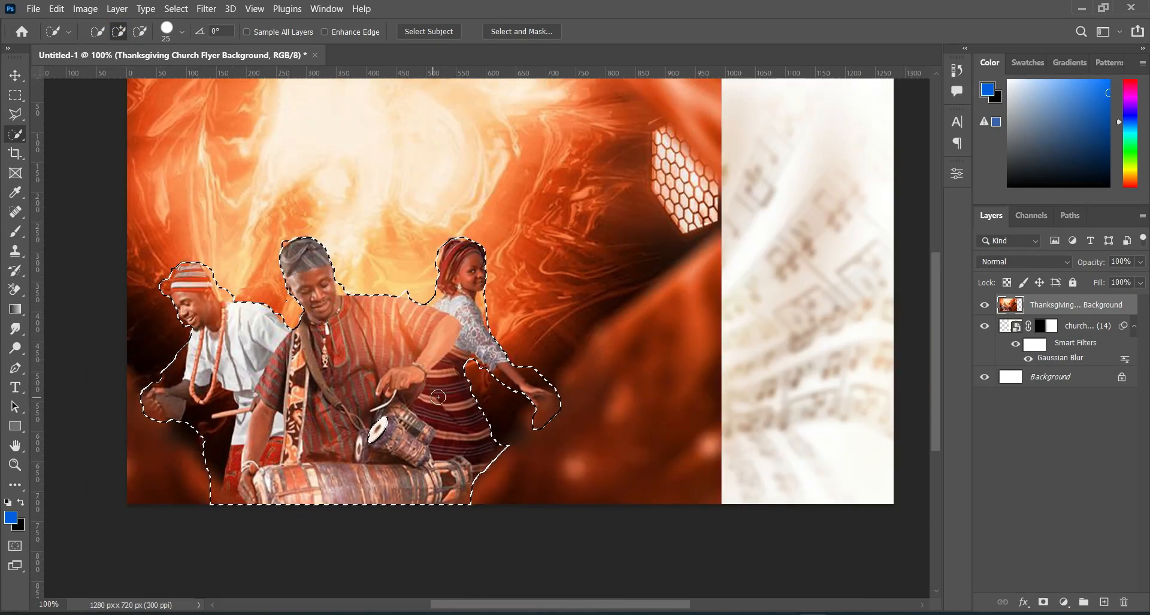
{"action": "right_click", "coordinate": [312, 364]}
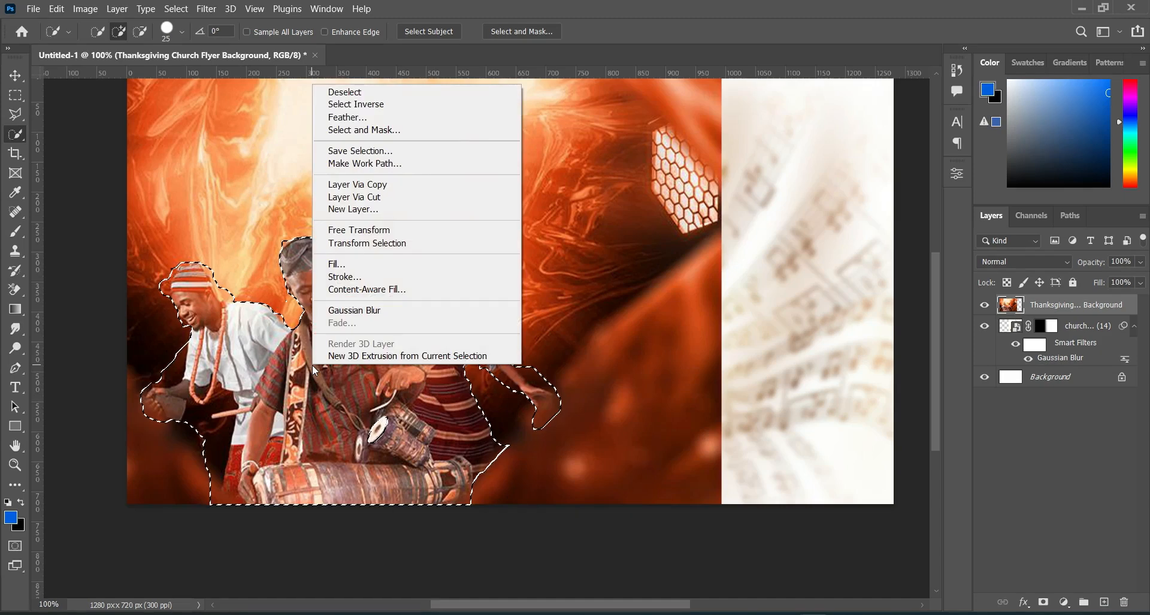
{"action": "left_click", "coordinate": [360, 184]}
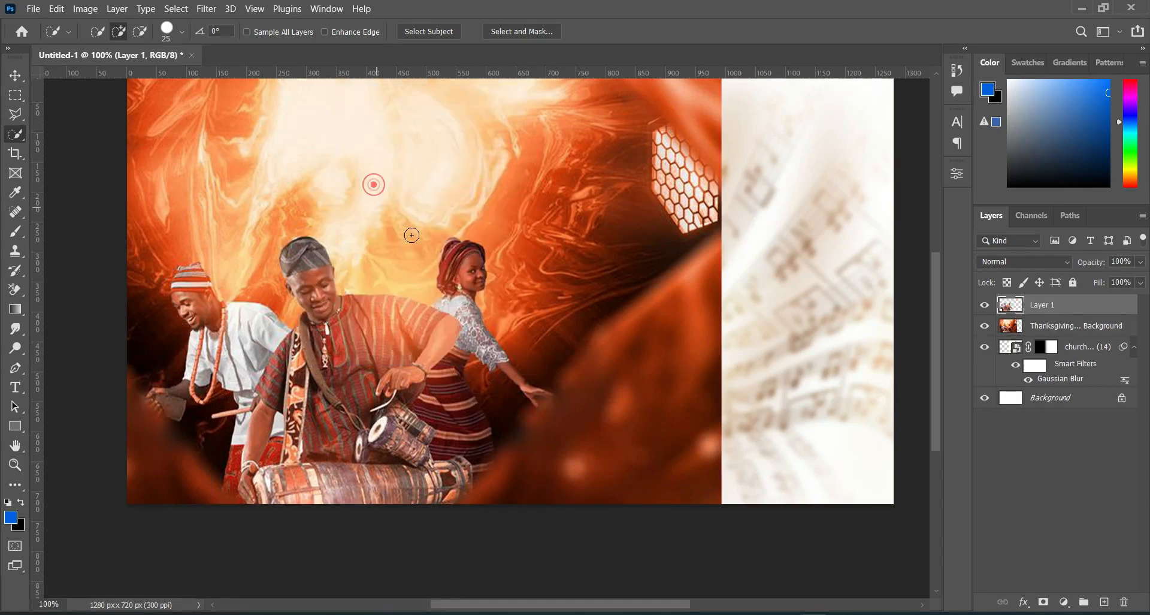
Step: Collapse the saxophone layer's smart filter list and hide Layer 1
{"action": "left_click", "coordinate": [16, 75]}
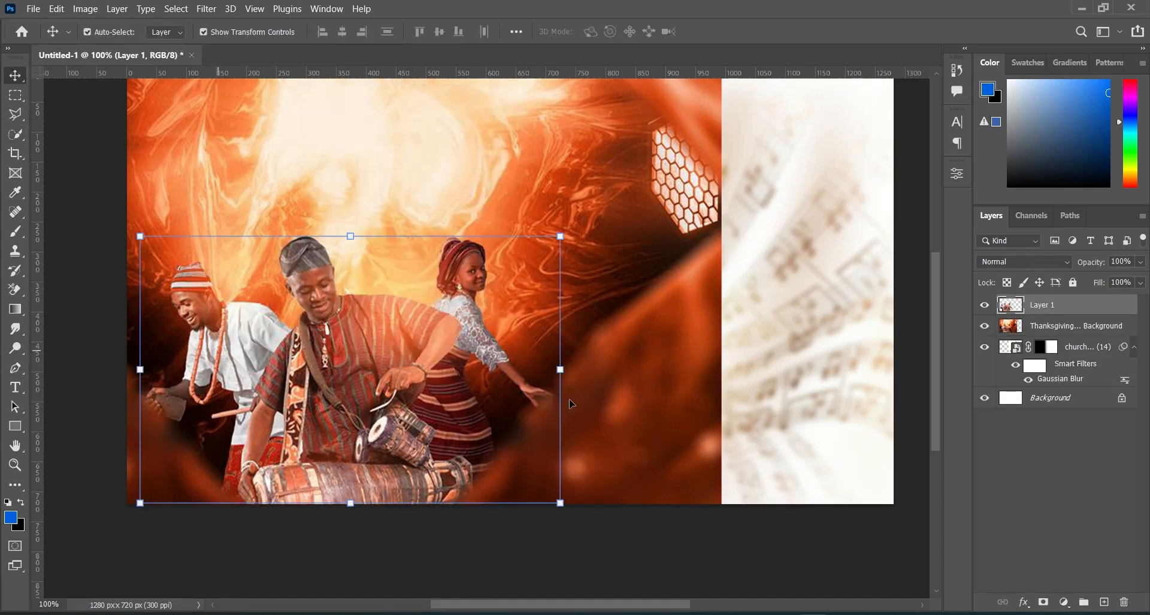
{"action": "left_click", "coordinate": [1133, 348]}
{"action": "left_click", "coordinate": [985, 304]}
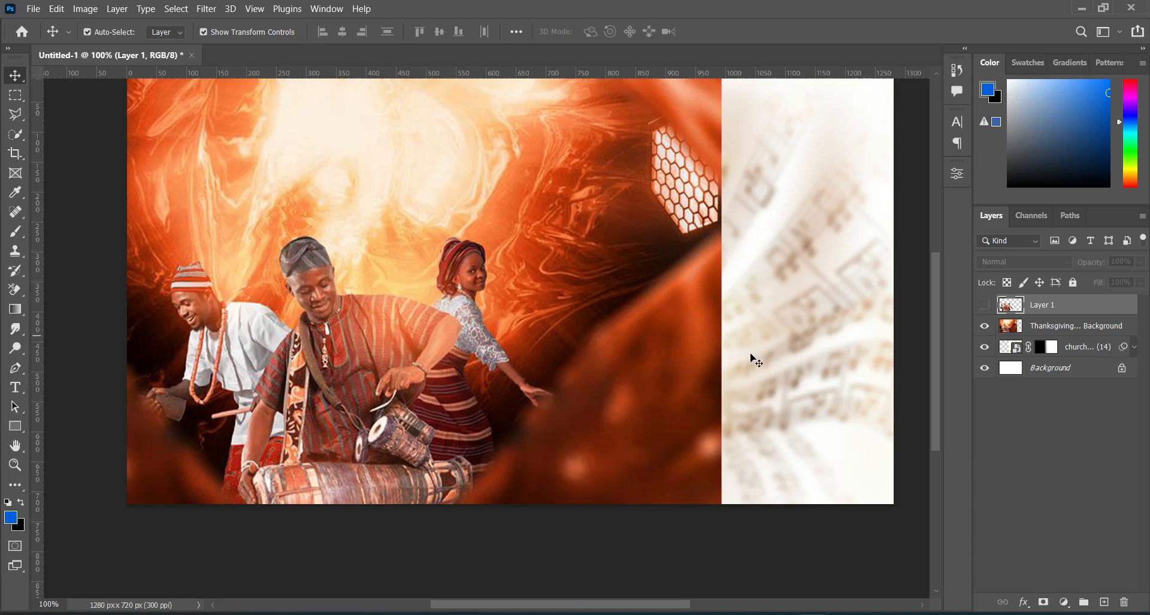
{"action": "left_click", "coordinate": [985, 306]}
{"action": "left_click", "coordinate": [986, 307]}
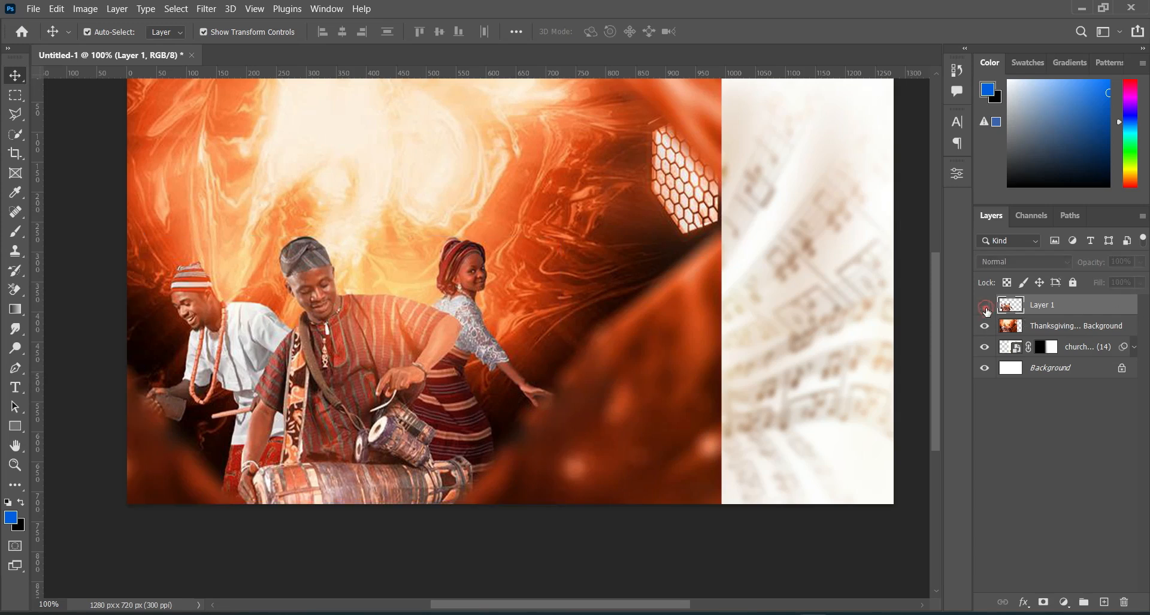
Step: Apply a Gaussian Blur with a 5.4 px radius to the Thanksgiving background layer
{"action": "left_click", "coordinate": [1042, 329]}
{"action": "left_click", "coordinate": [209, 10]}
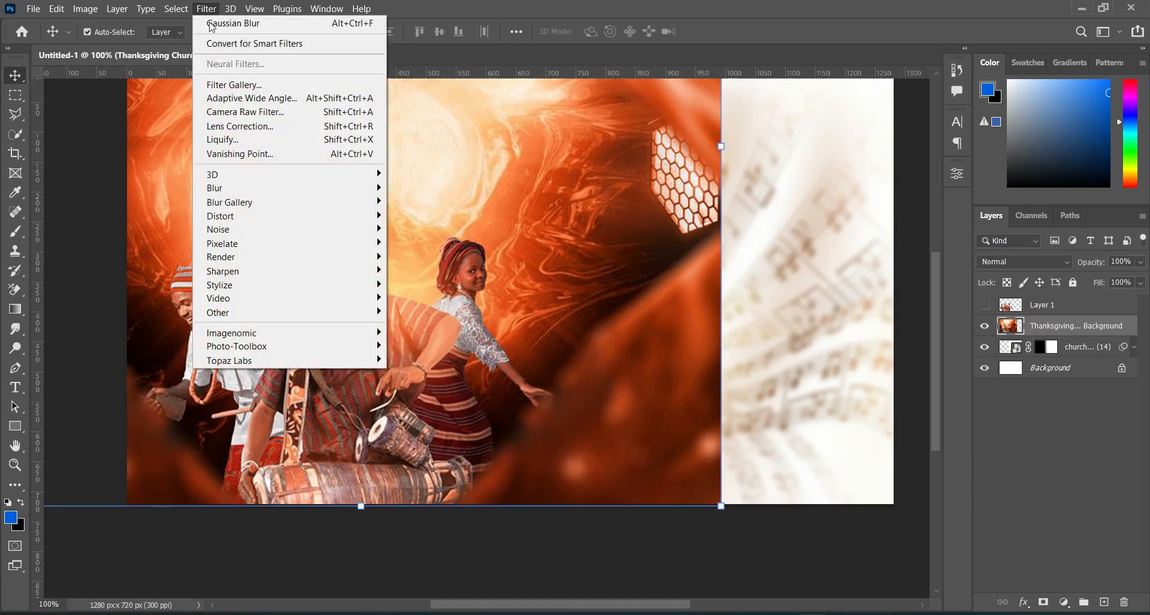
{"action": "mouse_move", "coordinate": [266, 187]}
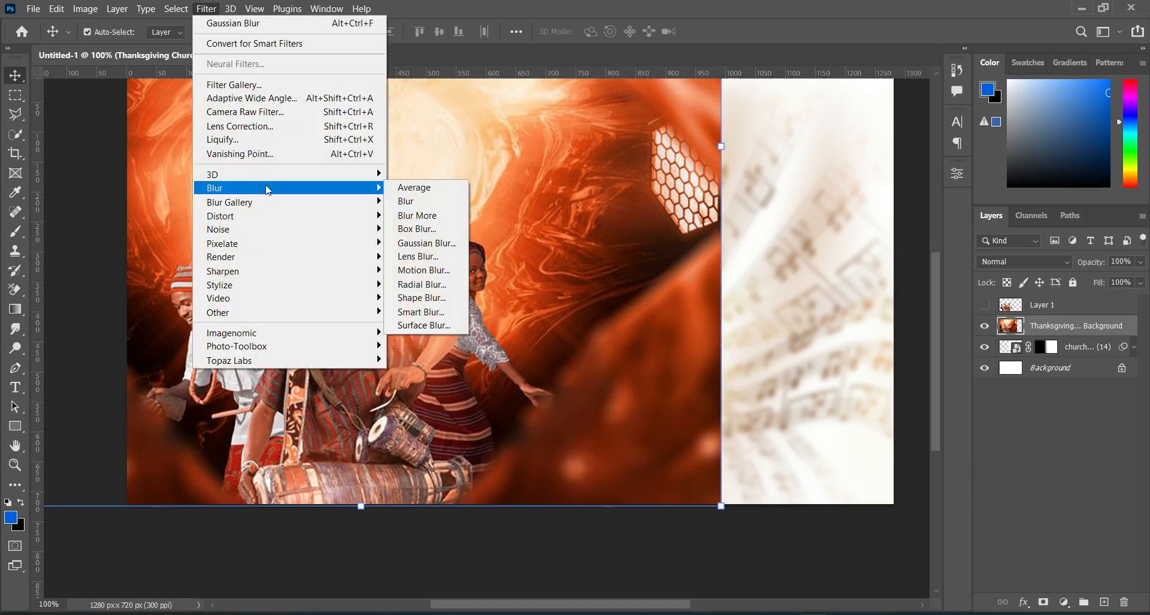
{"action": "left_click", "coordinate": [424, 243]}
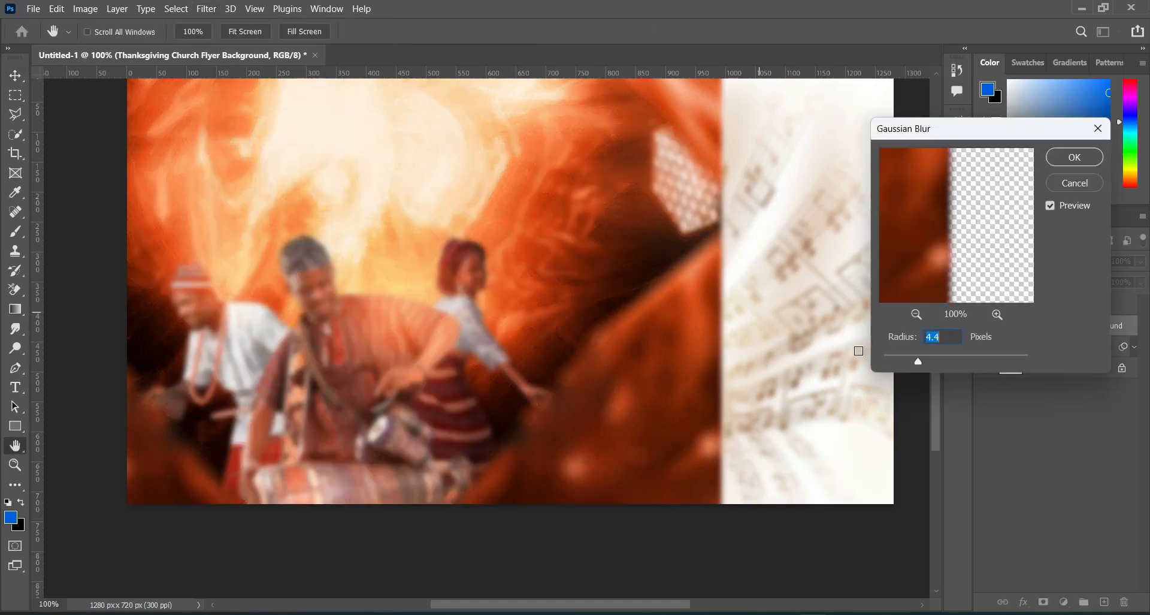
{"action": "left_click_drag", "start_coordinate": [916, 362], "coordinate": [925, 361]}
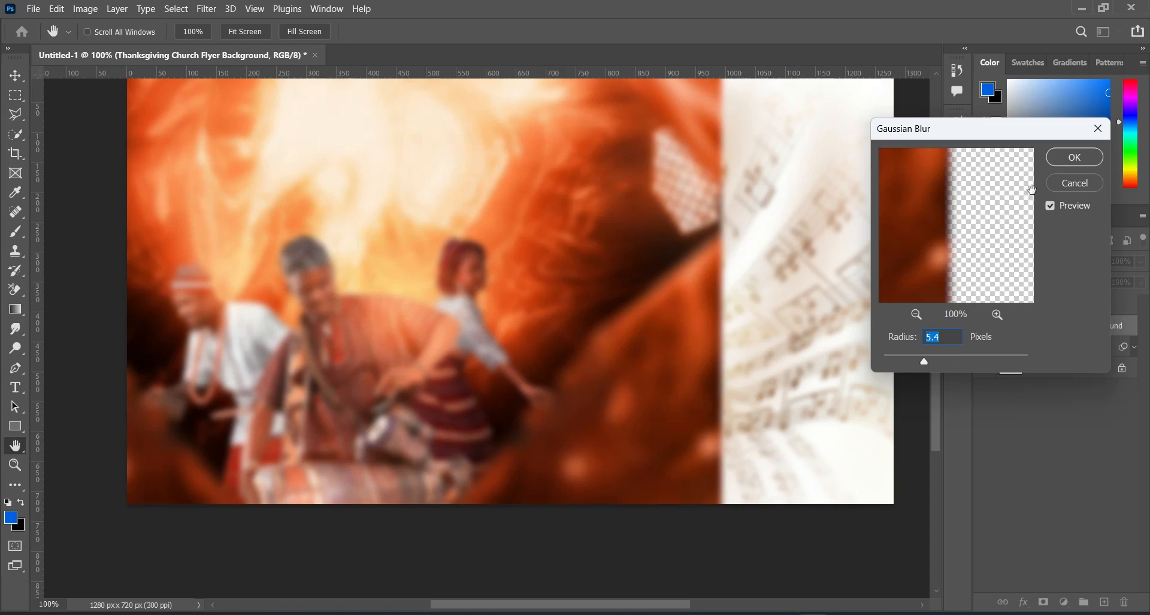
{"action": "left_click", "coordinate": [1072, 158]}
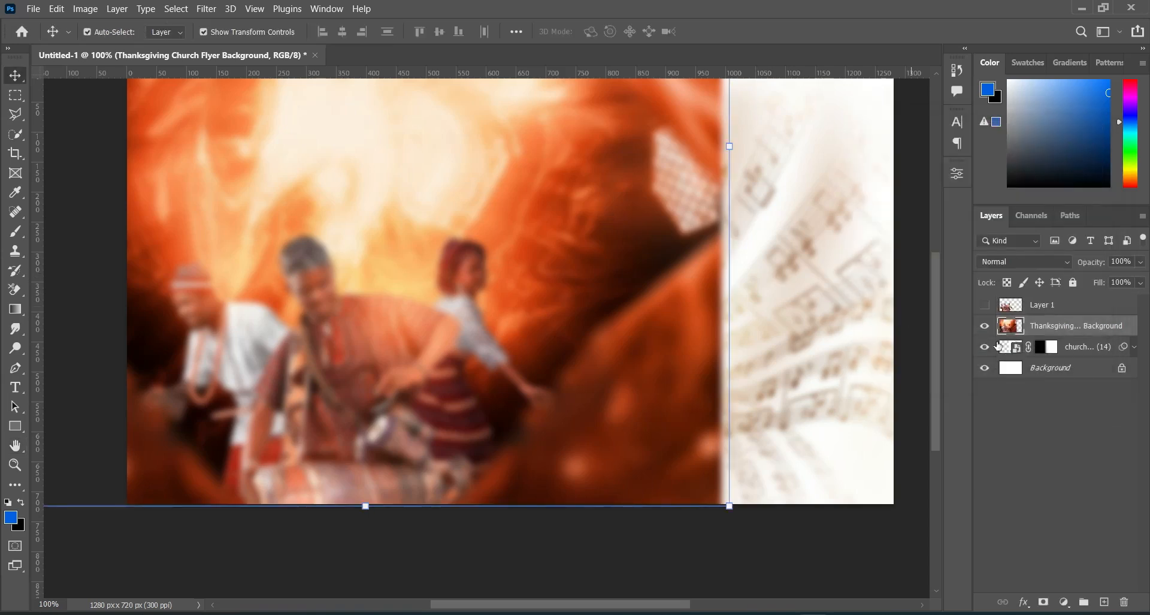
Step: Add a layer mask to the blurred Thanksgiving layer and fade its right side into the saxophone image with black-to-transparent linear gradients
{"action": "left_click", "coordinate": [1044, 602]}
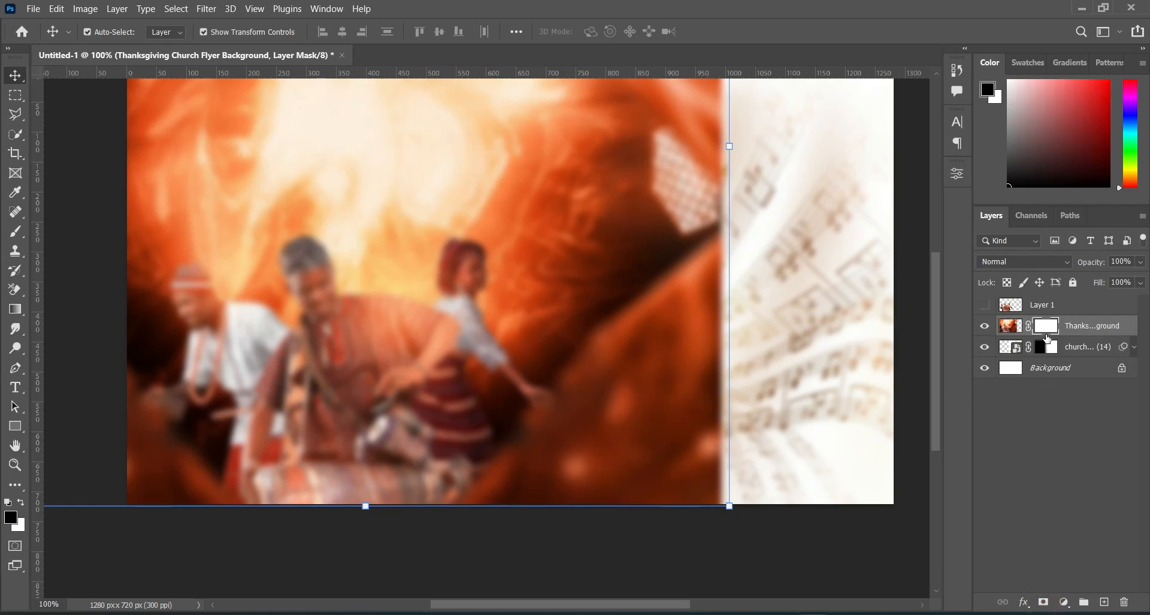
{"action": "left_click", "coordinate": [15, 310]}
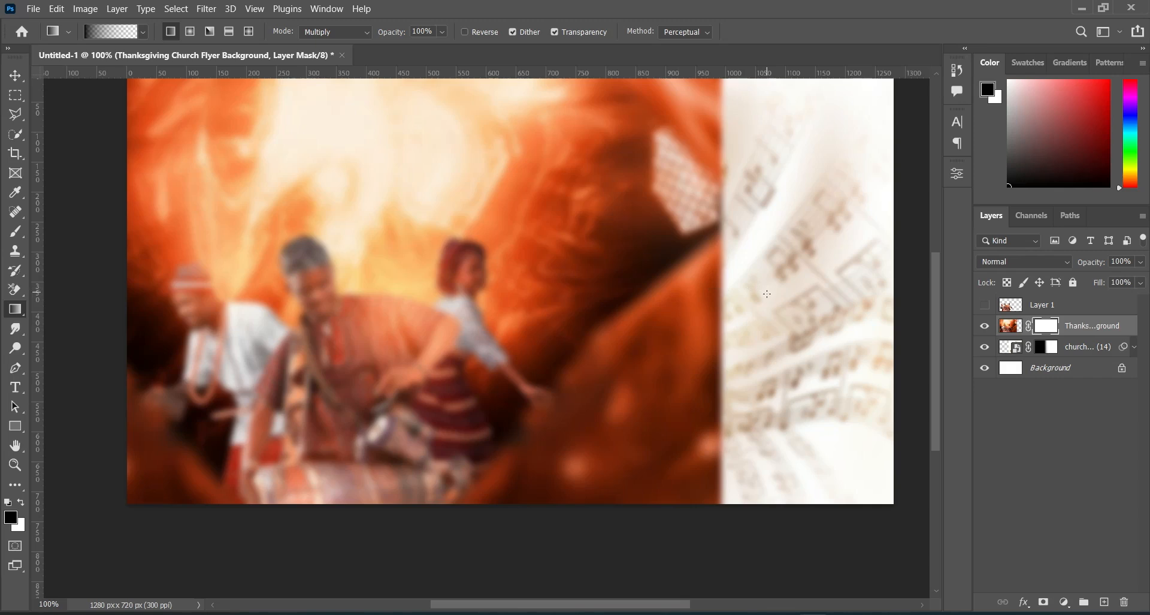
{"action": "left_click_drag", "start_coordinate": [750, 304], "coordinate": [485, 304]}
{"action": "left_click_drag", "start_coordinate": [695, 279], "coordinate": [575, 280]}
{"action": "left_click_drag", "start_coordinate": [689, 282], "coordinate": [398, 268]}
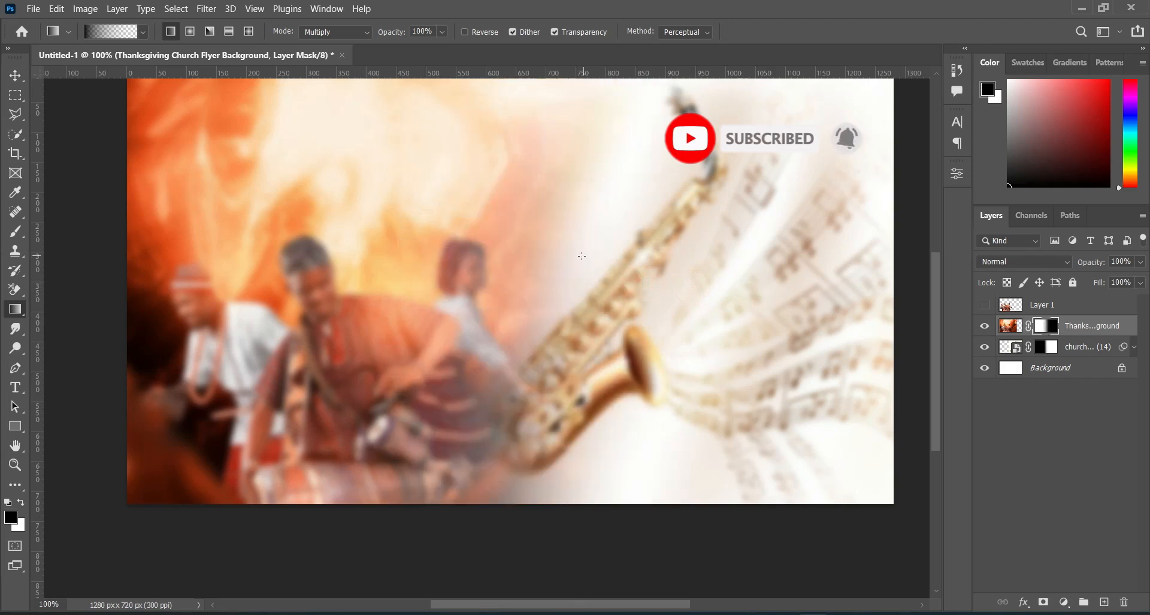
{"action": "key", "text": "ctrl+z"}
{"action": "left_click_drag", "start_coordinate": [635, 284], "coordinate": [522, 281]}
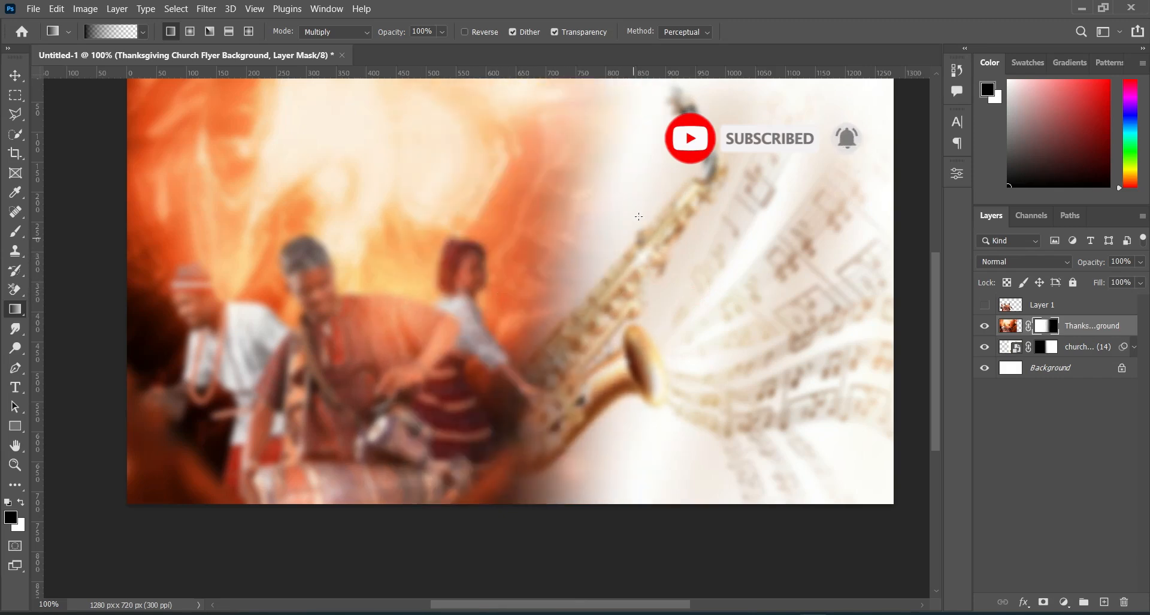
Step: Move the saxophone image about 75 px to the right and select the Thanksgiving background layer
{"action": "key", "text": "v"}
{"action": "left_click_drag", "start_coordinate": [806, 301], "coordinate": [851, 298]}
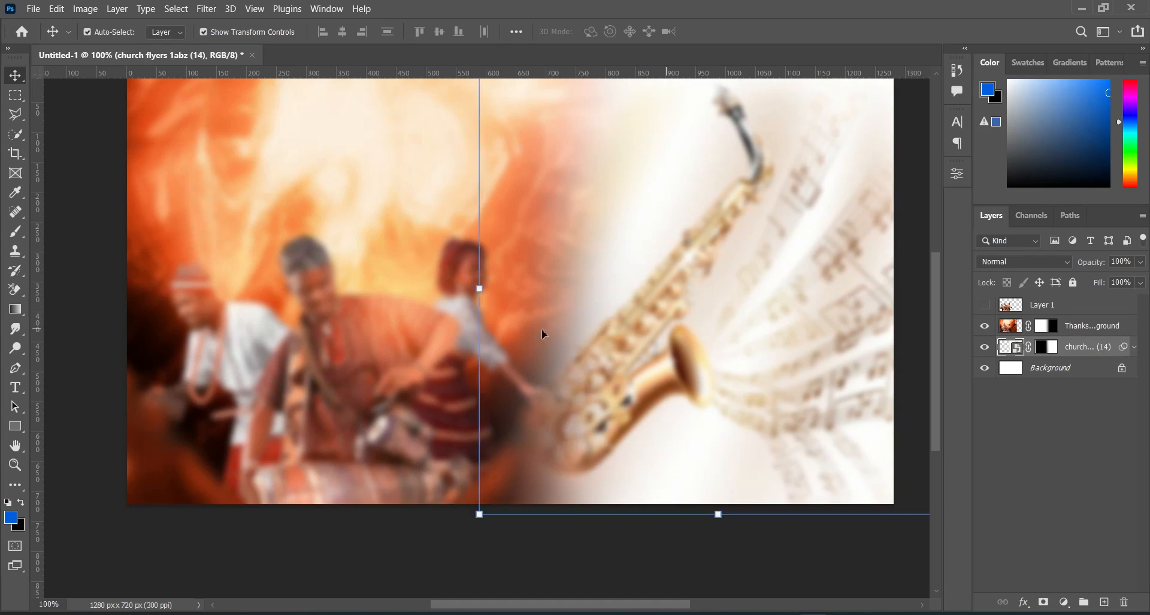
{"action": "left_click_drag", "start_coordinate": [253, 326], "coordinate": [271, 332]}
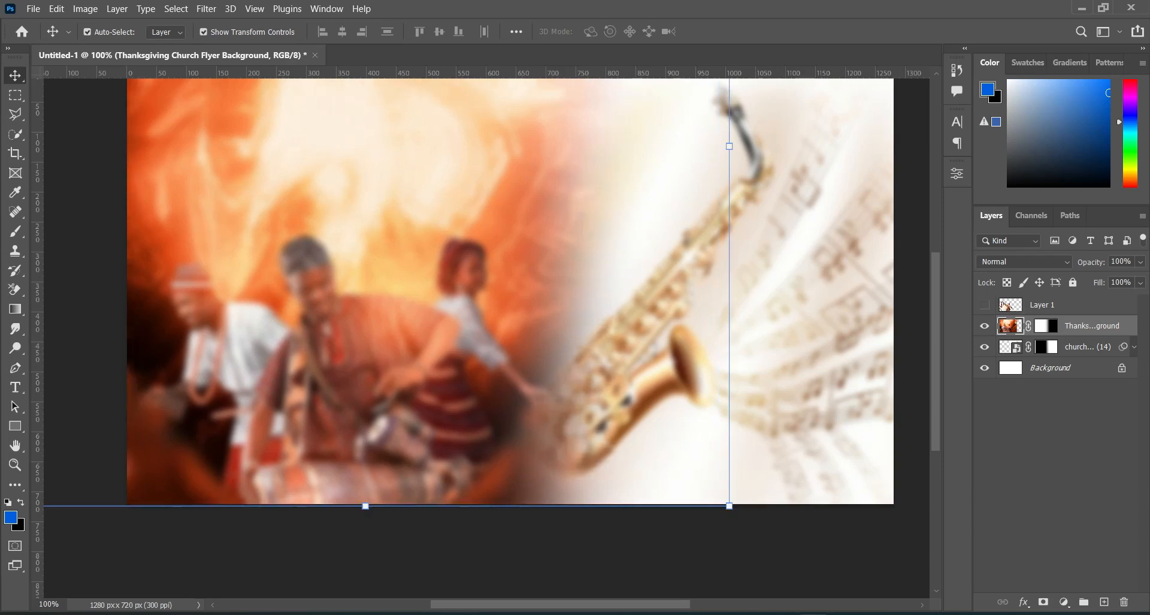
Step: Show Layer 1 and move it together with the Thanksgiving background slightly left, to X 383.50 px and Y 123.50 px
{"action": "left_click", "coordinate": [984, 305]}
{"action": "left_click", "coordinate": [1055, 304], "text": "shift"}
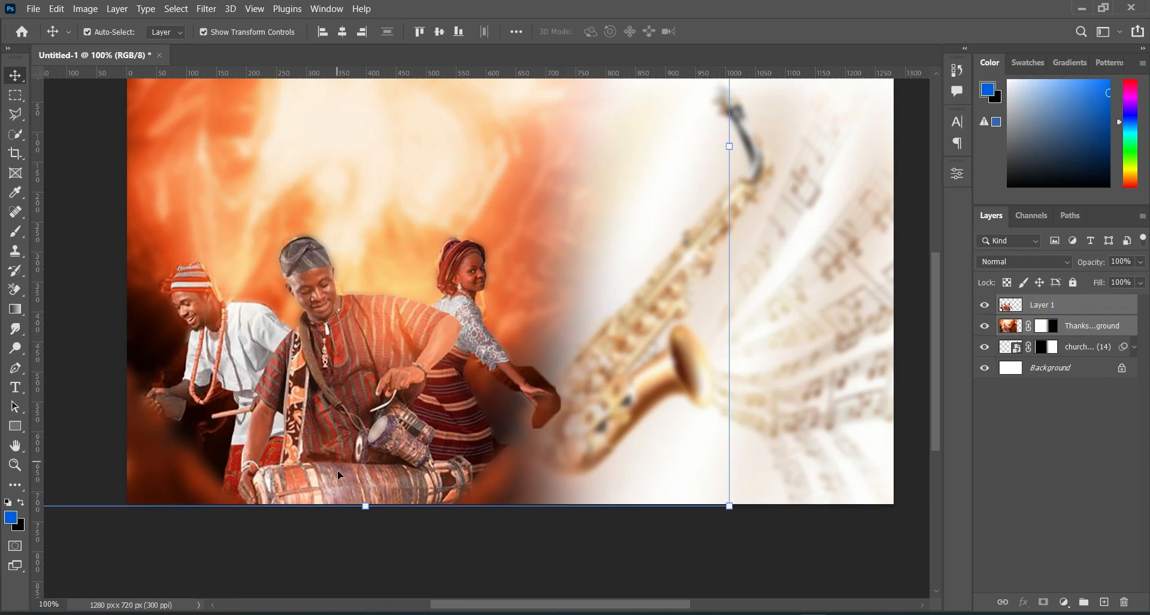
{"action": "left_click", "coordinate": [367, 505]}
{"action": "left_click_drag", "start_coordinate": [357, 388], "coordinate": [350, 383]}
{"action": "key", "text": "Right"}
{"action": "key", "text": "Right"}
{"action": "key", "text": "Right"}
{"action": "key", "text": "Right"}
{"action": "key", "text": "Right"}
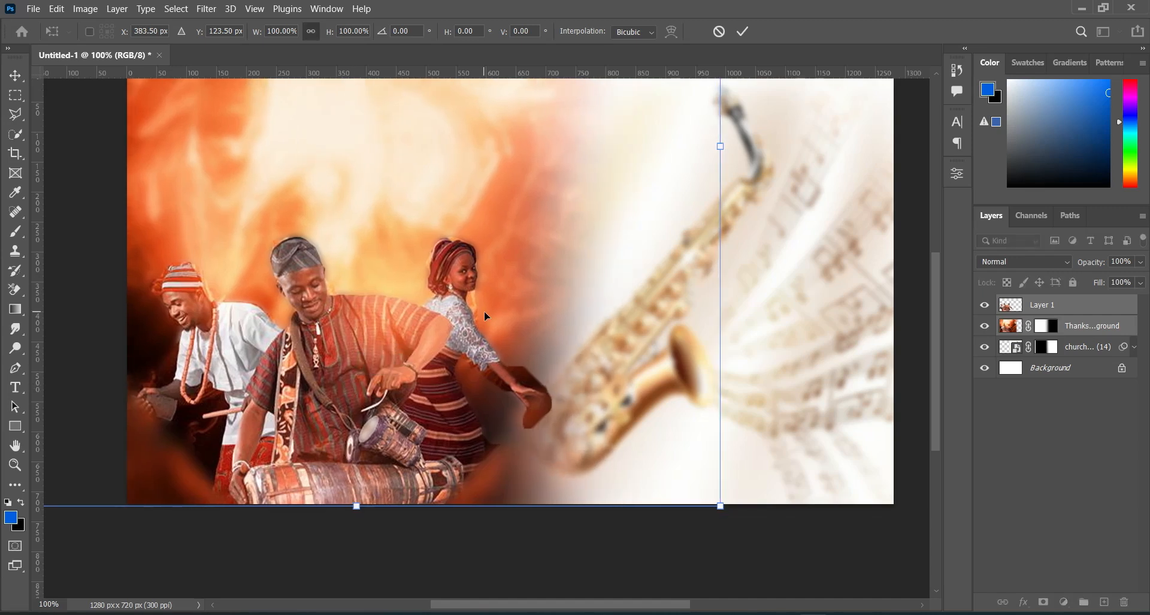
{"action": "key", "text": "Return"}
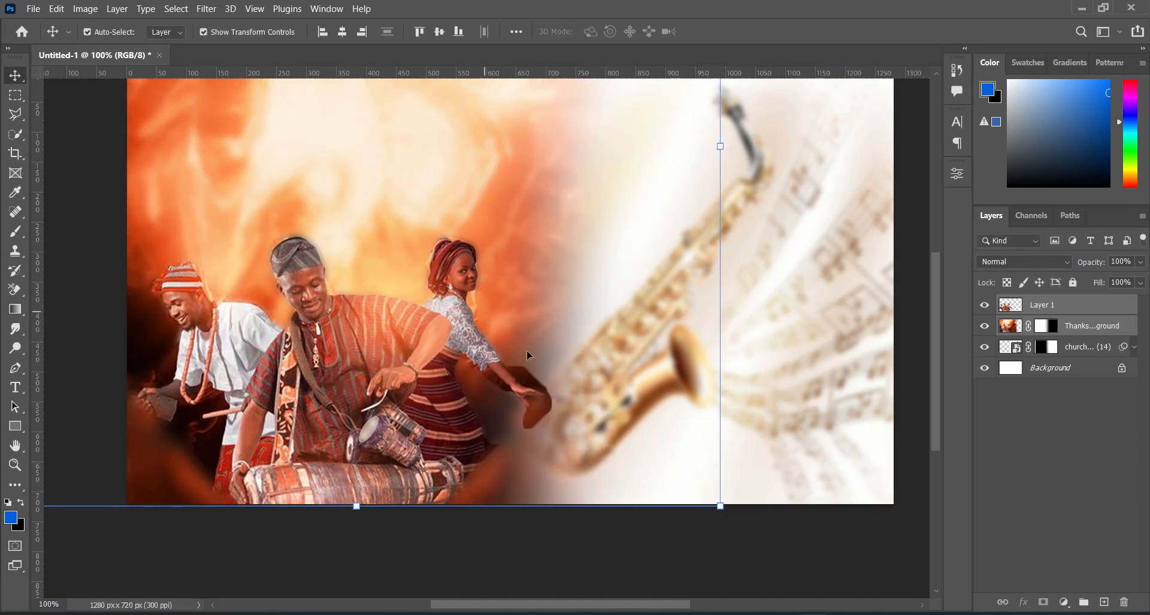
Step: Deselect the layers and toggle Layer 1's visibility to compare the sharp cutout with the blurred background
{"action": "left_click", "coordinate": [985, 305]}
{"action": "left_click", "coordinate": [869, 548]}
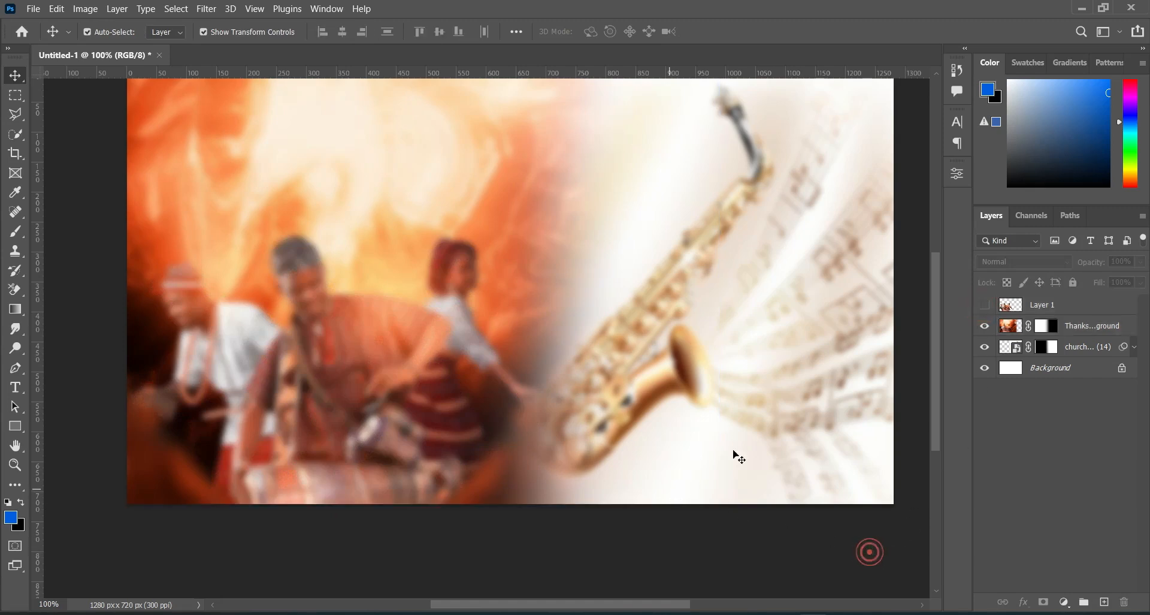
{"action": "left_click", "coordinate": [985, 306]}
{"action": "left_click", "coordinate": [985, 306]}
{"action": "left_click", "coordinate": [990, 307]}
{"action": "left_click", "coordinate": [990, 308]}
{"action": "left_click", "coordinate": [990, 308]}
{"action": "left_click", "coordinate": [990, 308]}
{"action": "left_click", "coordinate": [990, 307]}
{"action": "left_click", "coordinate": [989, 307]}
{"action": "left_click", "coordinate": [985, 305]}
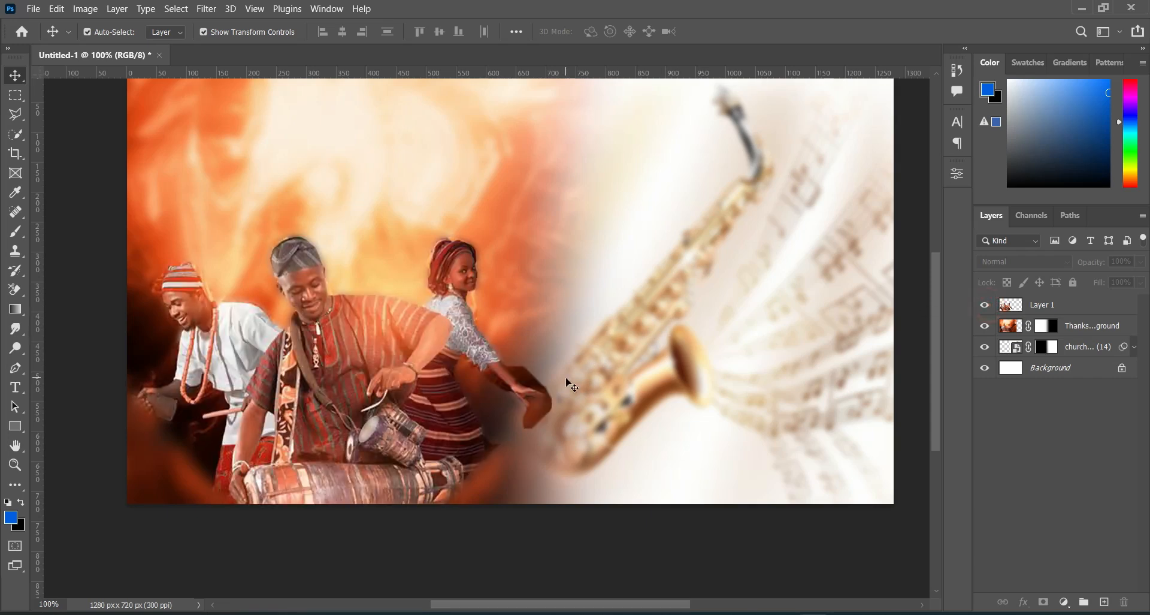
Step: Outline the leftover background around the woman's outstretched arm and hand and beside her skirt with the Polygonal Lasso tool
{"action": "scroll", "coordinate": [533, 396], "scroll_direction": "up", "scroll_amount": 5}
{"action": "scroll", "coordinate": [533, 396], "scroll_direction": "up", "scroll_amount": 3}
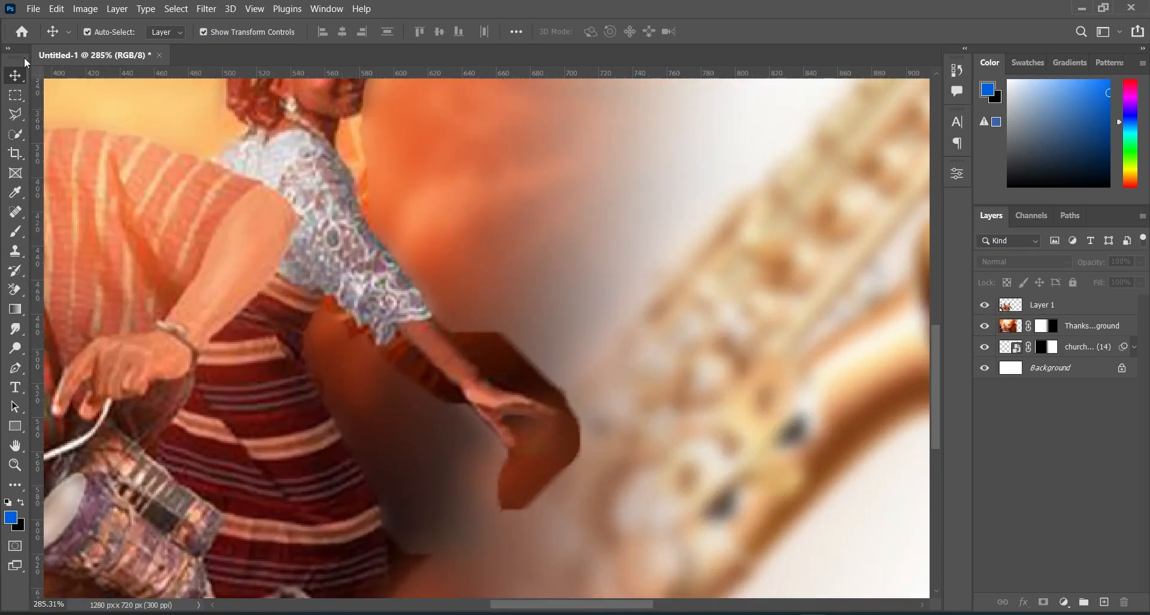
{"action": "left_click", "coordinate": [16, 116]}
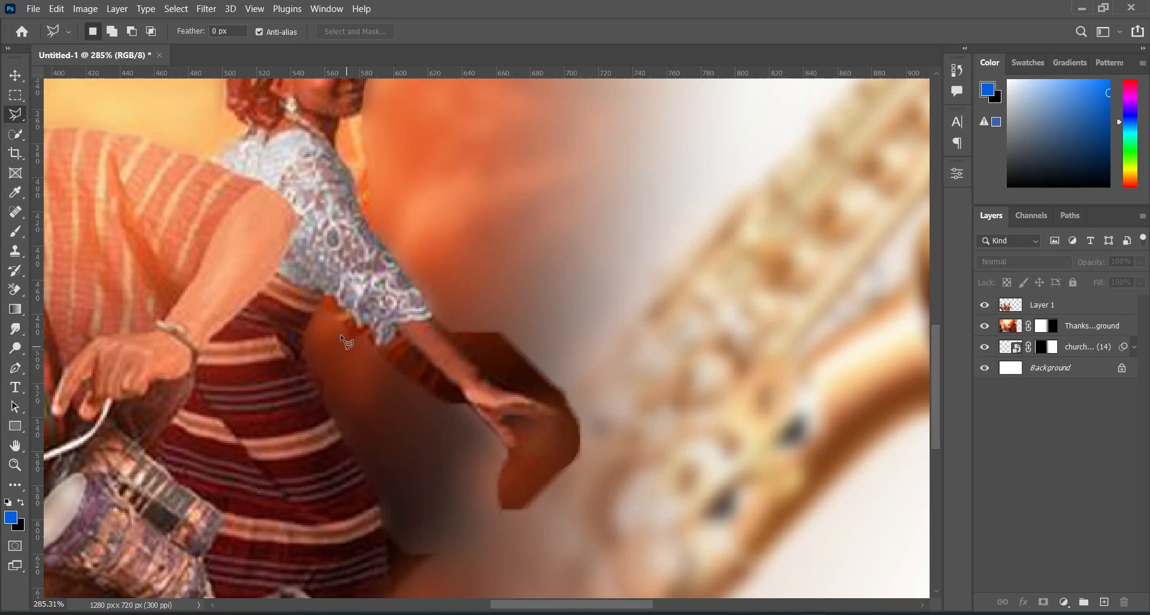
{"action": "left_click", "coordinate": [575, 258]}
{"action": "left_click", "coordinate": [446, 309]}
{"action": "left_click", "coordinate": [438, 322]}
{"action": "left_click", "coordinate": [466, 357]}
{"action": "left_click", "coordinate": [492, 383]}
{"action": "left_click", "coordinate": [524, 394]}
{"action": "left_click", "coordinate": [561, 418]}
{"action": "left_click", "coordinate": [544, 430]}
{"action": "left_click", "coordinate": [506, 419]}
{"action": "left_click", "coordinate": [516, 429]}
{"action": "left_click", "coordinate": [516, 448]}
{"action": "left_click", "coordinate": [509, 453]}
{"action": "left_click", "coordinate": [466, 408]}
{"action": "left_click", "coordinate": [464, 391]}
{"action": "left_click", "coordinate": [444, 376]}
{"action": "left_click", "coordinate": [399, 329]}
{"action": "left_click", "coordinate": [381, 342]}
{"action": "left_click", "coordinate": [326, 294]}
{"action": "left_click", "coordinate": [309, 324]}
{"action": "left_click", "coordinate": [355, 405]}
{"action": "left_click", "coordinate": [391, 479]}
{"action": "left_click", "coordinate": [385, 525]}
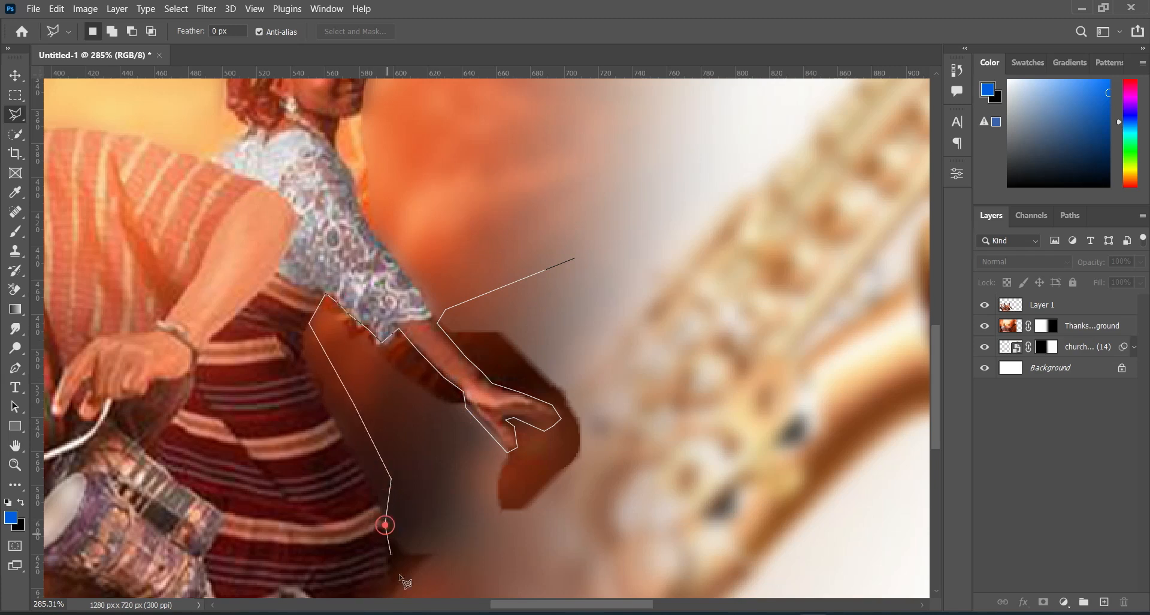
{"action": "scroll", "coordinate": [390, 546], "scroll_direction": "down", "scroll_amount": 3}
{"action": "left_click", "coordinate": [393, 410]}
{"action": "left_click", "coordinate": [395, 442]}
{"action": "left_click", "coordinate": [438, 510]}
{"action": "left_click", "coordinate": [693, 263]}
{"action": "left_click", "coordinate": [576, 106]}
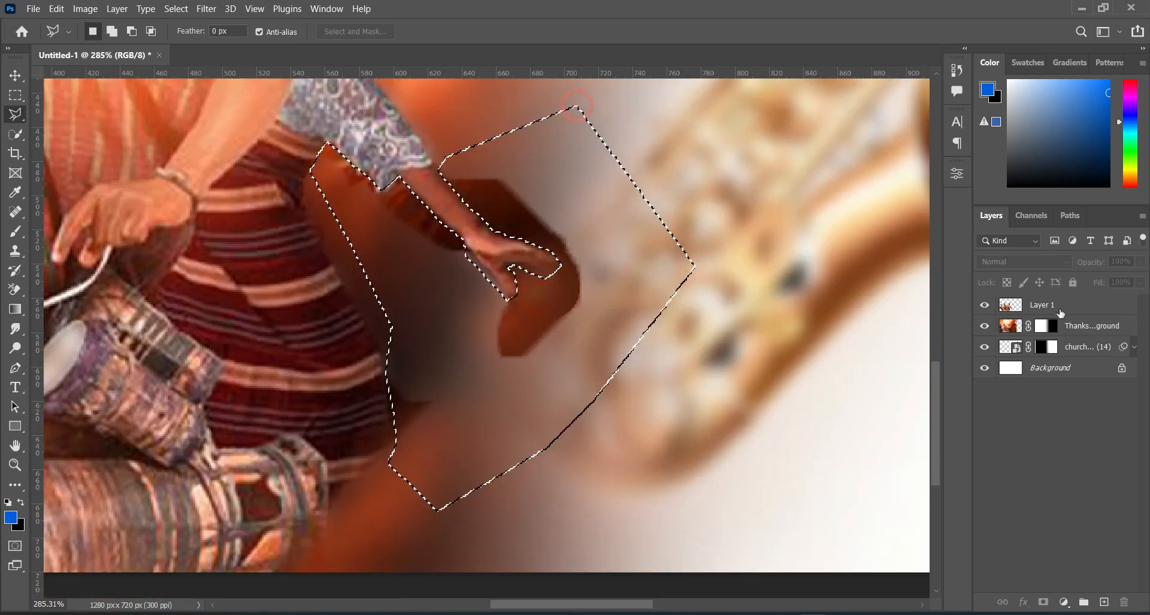
Step: Feather the selection by 2 px, delete the leftover background inside it from Layer 1, and deselect
{"action": "left_click", "coordinate": [1043, 304]}
{"action": "right_click", "coordinate": [551, 297]}
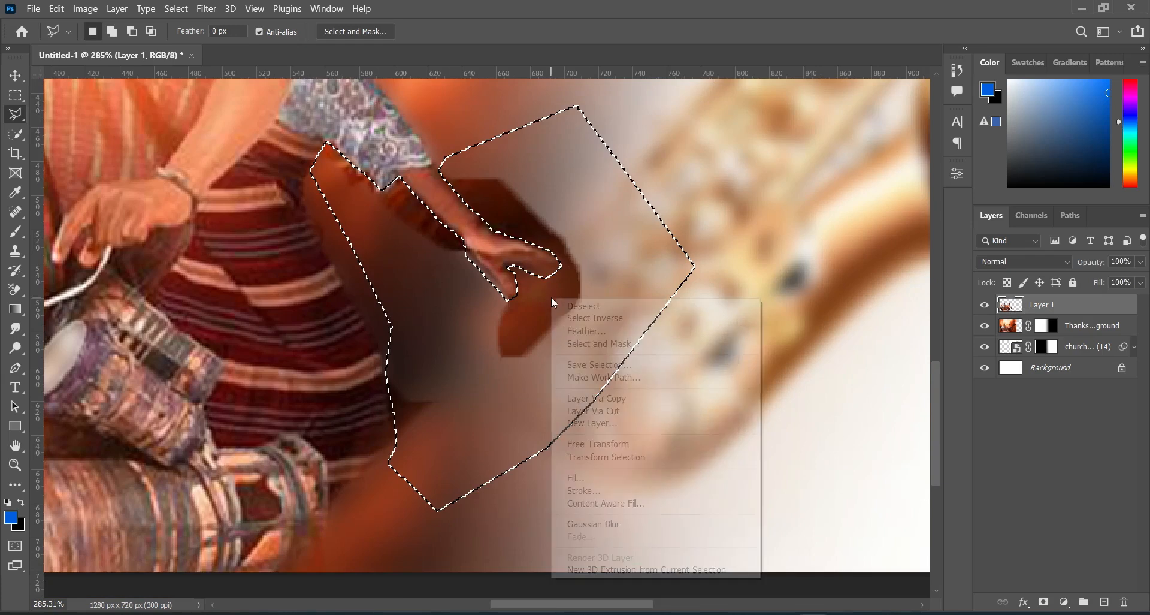
{"action": "left_click", "coordinate": [578, 331]}
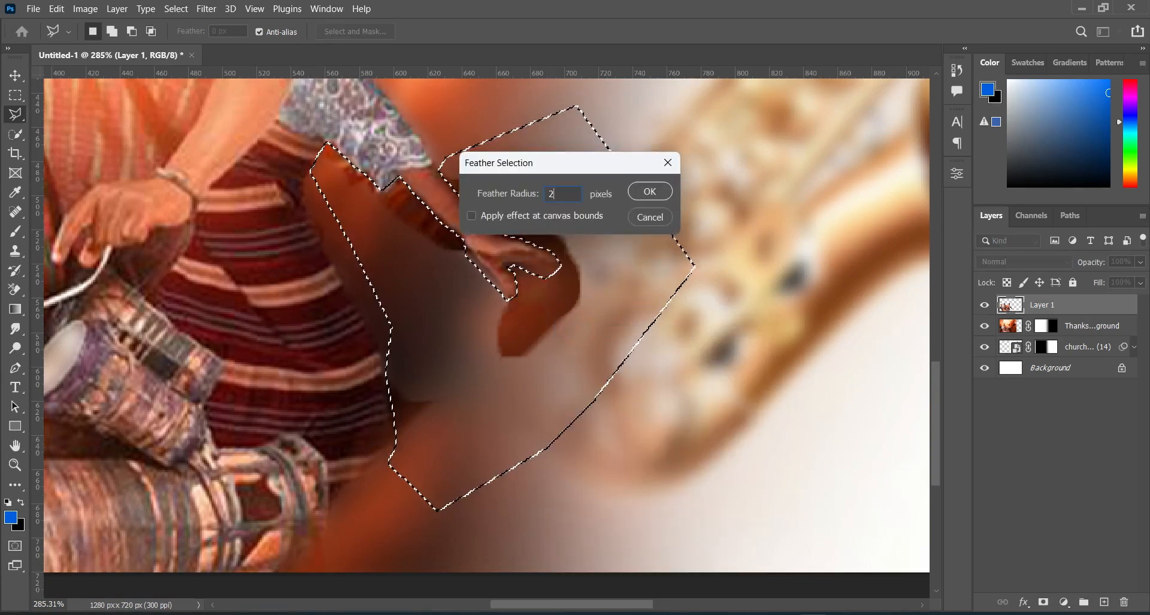
{"action": "type", "text": "2"}
{"action": "key", "text": "Return"}
{"action": "key", "text": "Delete"}
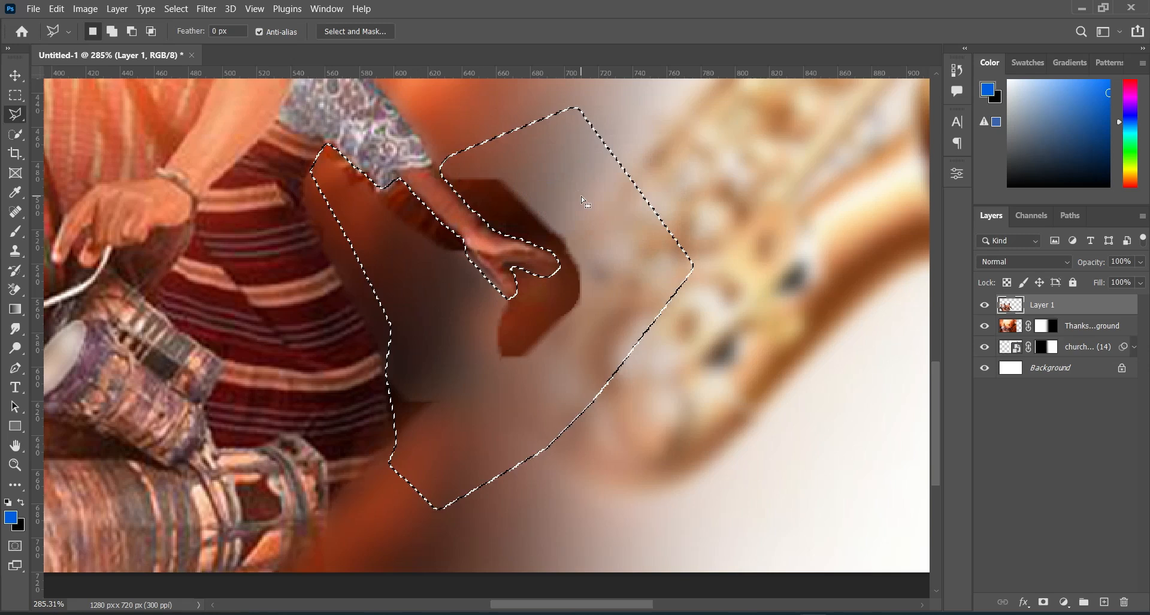
{"action": "key", "text": "ctrl+d"}
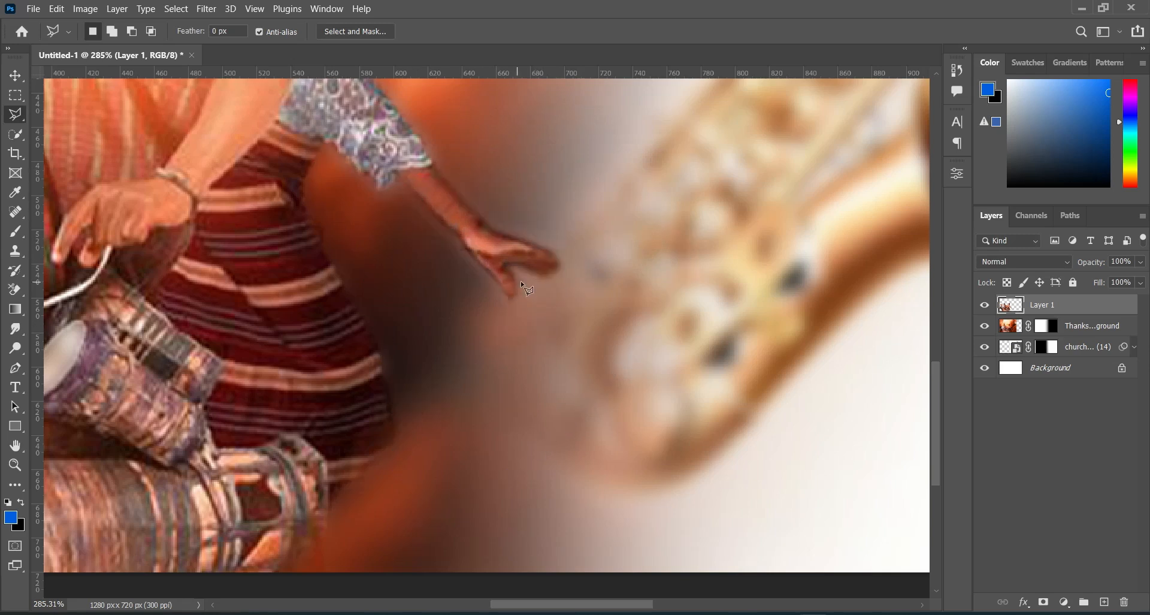
{"action": "scroll", "coordinate": [537, 273], "scroll_direction": "up", "scroll_amount": 2}
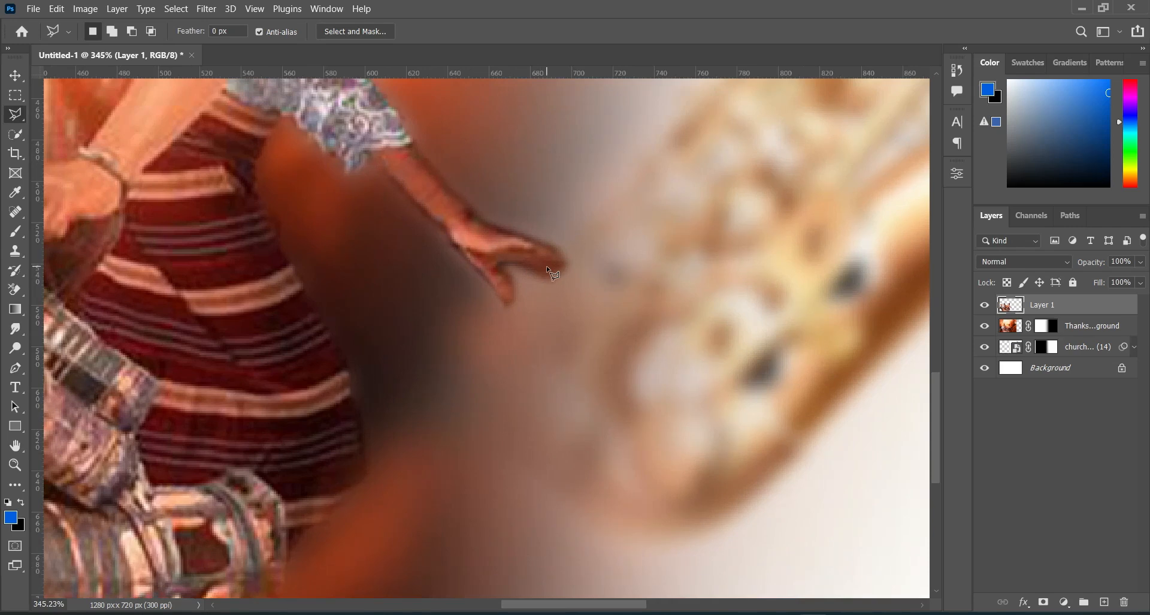
Step: Place the African Drum stock photo from the Thanksgiving folder above the Thanksgiving background, positioned behind the performers, and deselect it
{"action": "key", "text": "ctrl+0"}
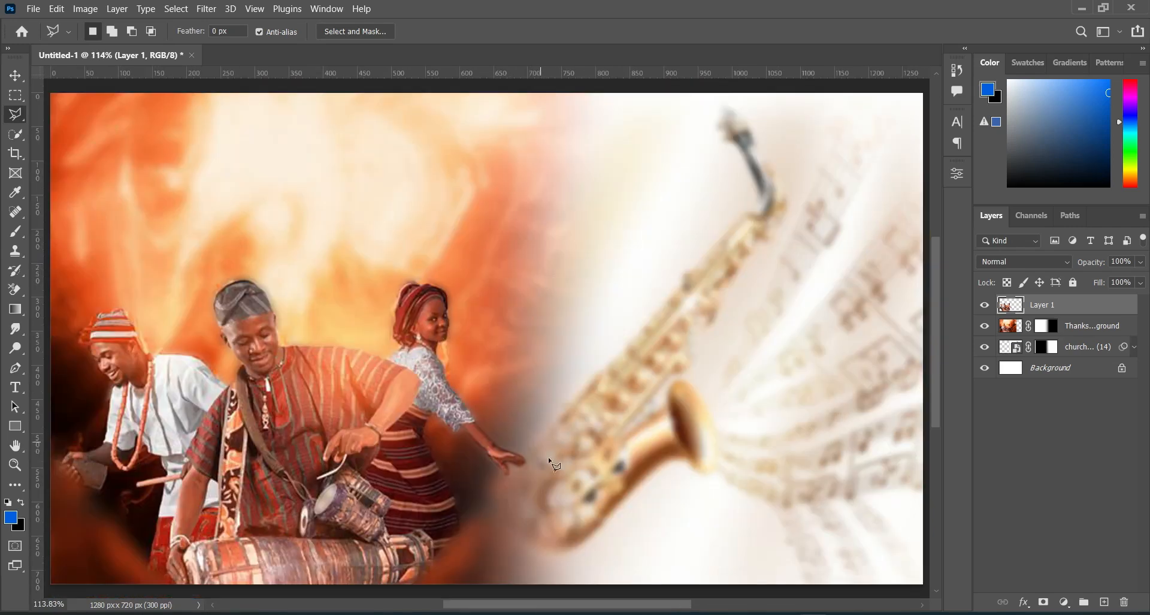
{"action": "scroll", "coordinate": [245, 475], "scroll_direction": "down", "scroll_amount": 2}
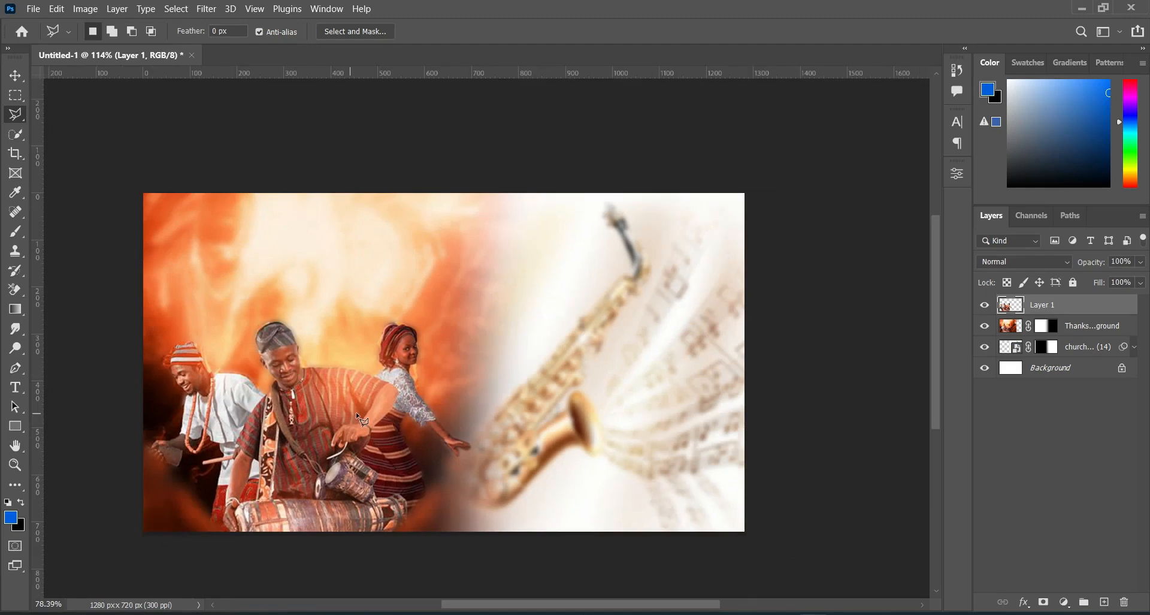
{"action": "left_click", "coordinate": [15, 76]}
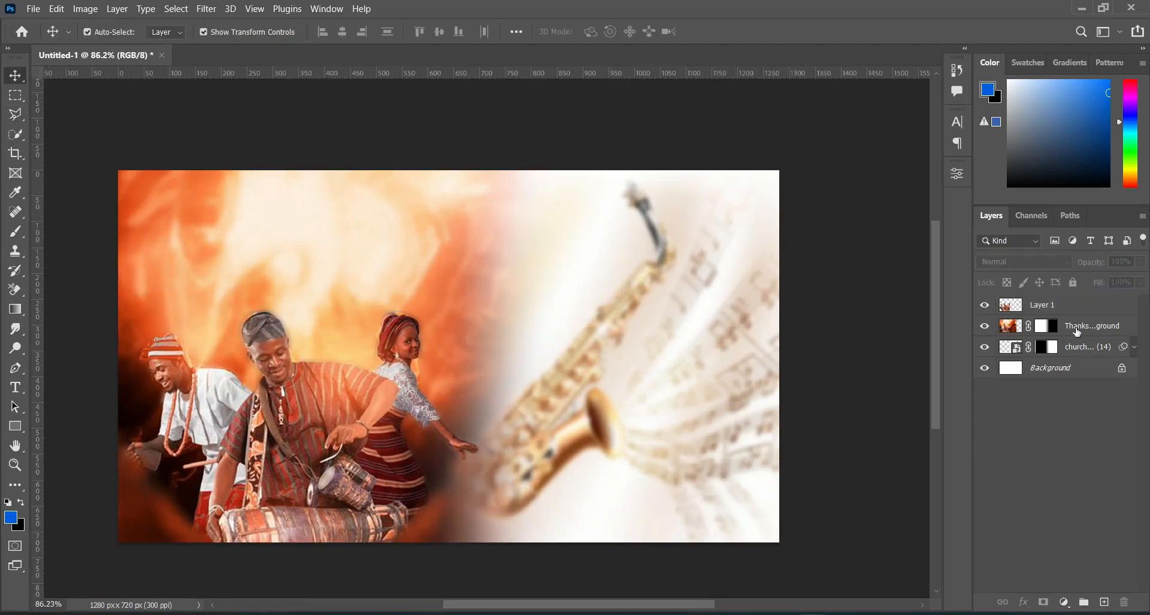
{"action": "left_click", "coordinate": [1079, 330]}
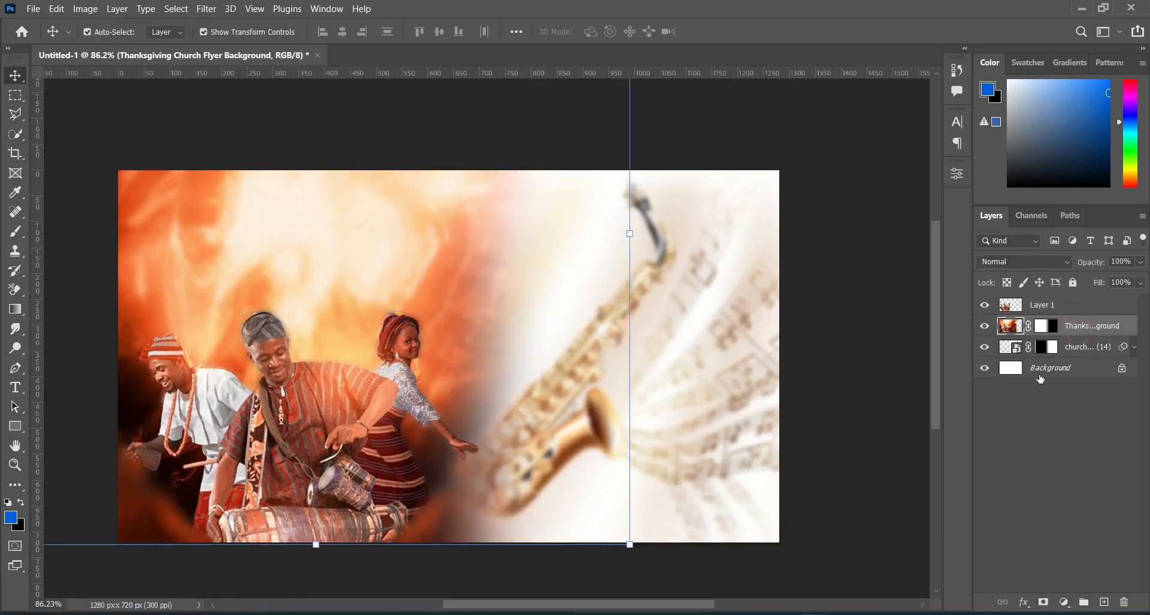
{"action": "left_click", "coordinate": [616, 611]}
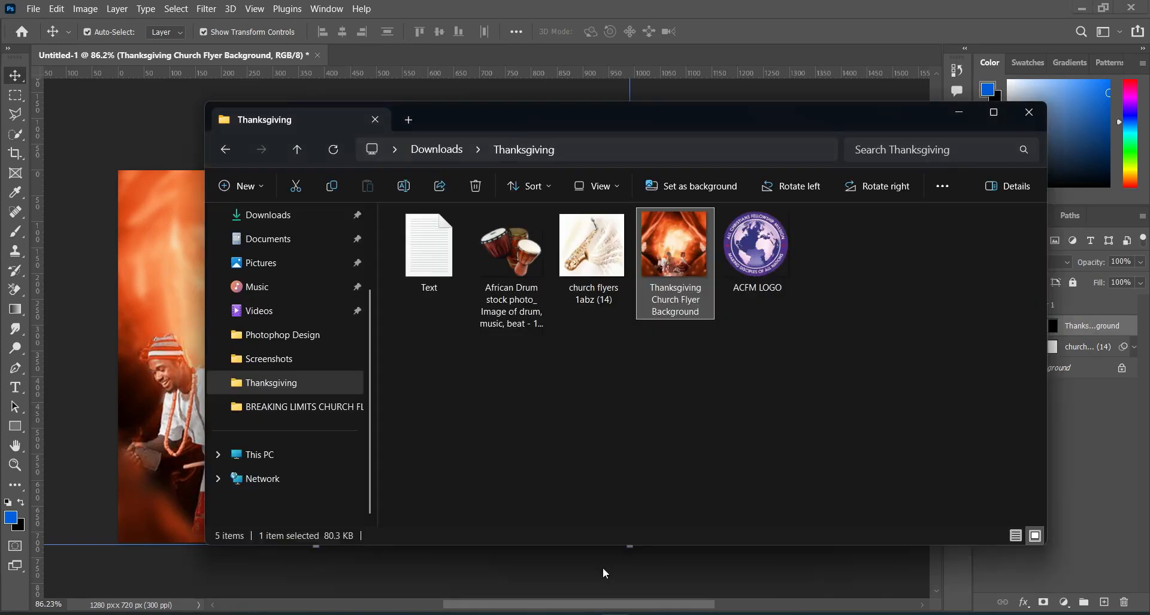
{"action": "left_click", "coordinate": [509, 264]}
{"action": "left_click_drag", "start_coordinate": [509, 268], "coordinate": [180, 282]}
{"action": "left_click_drag", "start_coordinate": [412, 304], "coordinate": [346, 323]}
{"action": "left_click", "coordinate": [743, 31]}
{"action": "left_click", "coordinate": [802, 142]}
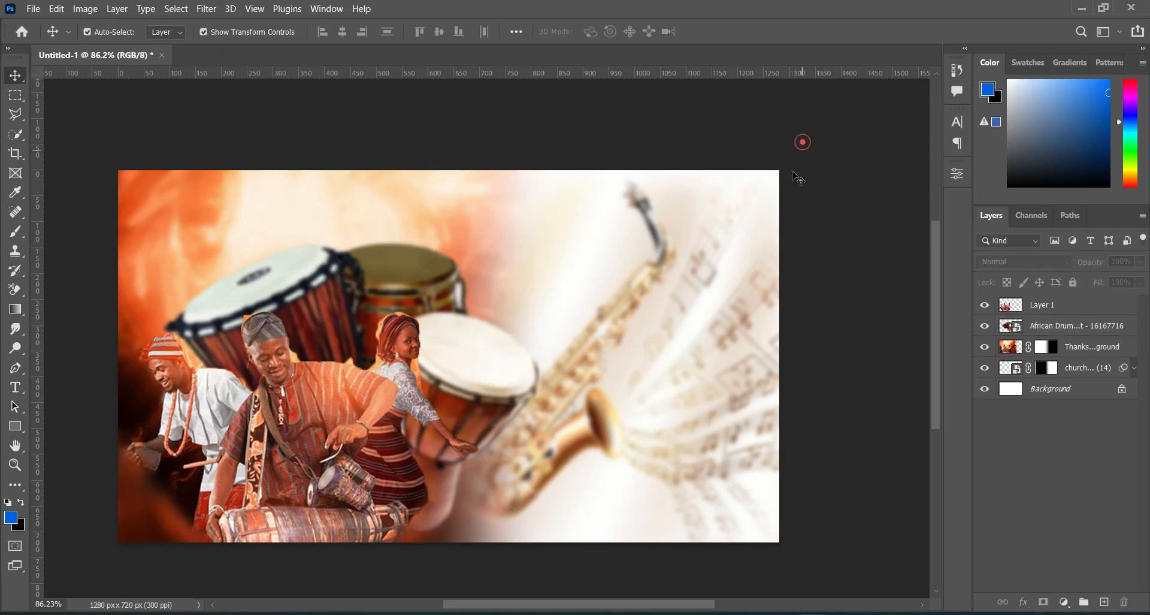
Step: Set the African Drum layer's blend mode to Soft Light and deselect it
{"action": "left_click", "coordinate": [460, 390]}
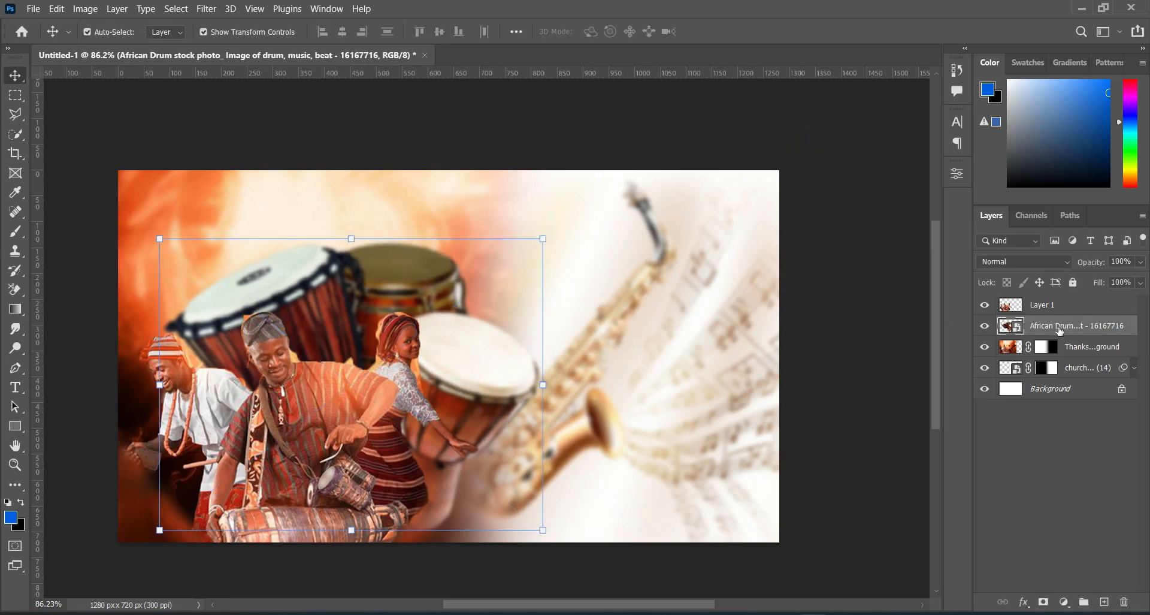
{"action": "left_click", "coordinate": [1027, 259]}
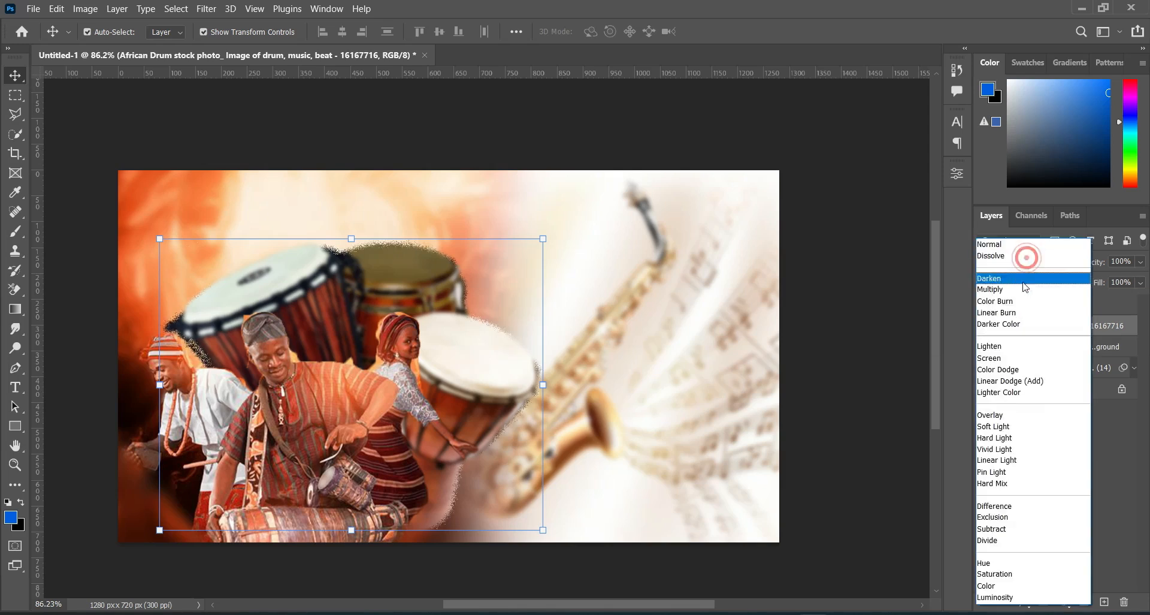
{"action": "left_click", "coordinate": [996, 426]}
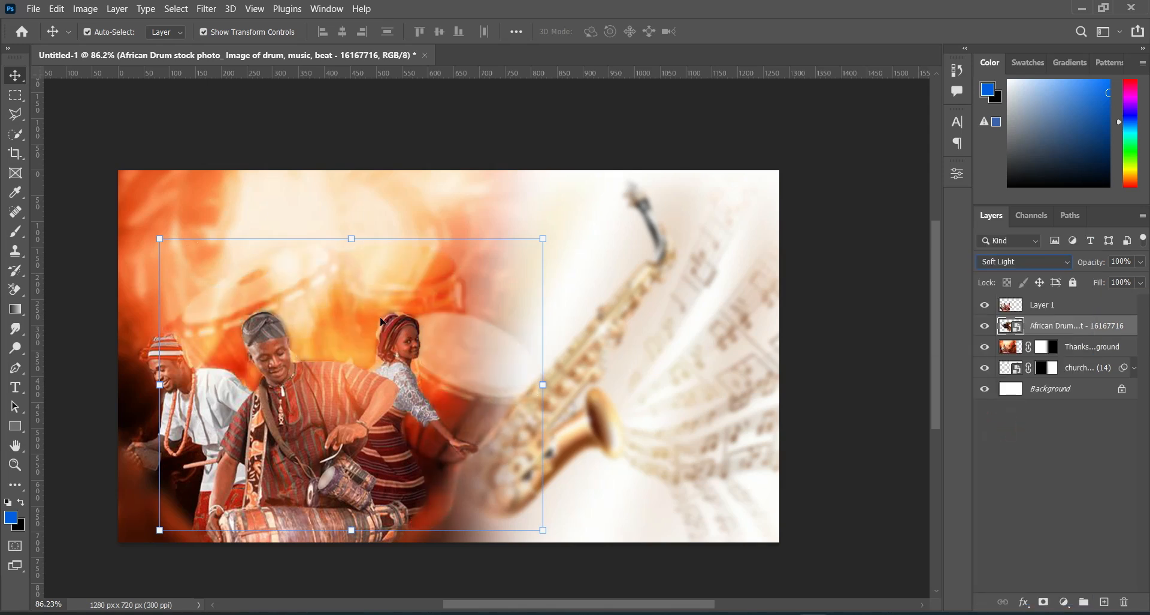
{"action": "left_click", "coordinate": [819, 403]}
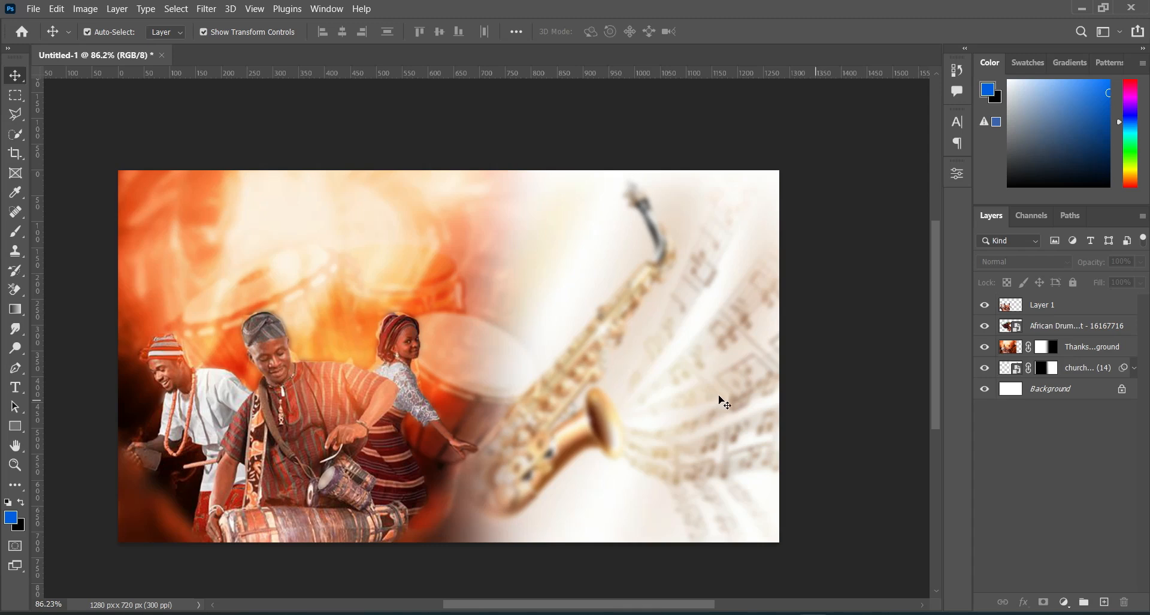
Step: Place ACFM LOGO above Layer 1, scaled to 4.27% in the flyer's upper-left corner at about X 112 px and Y 88 px
{"action": "left_click", "coordinate": [331, 435]}
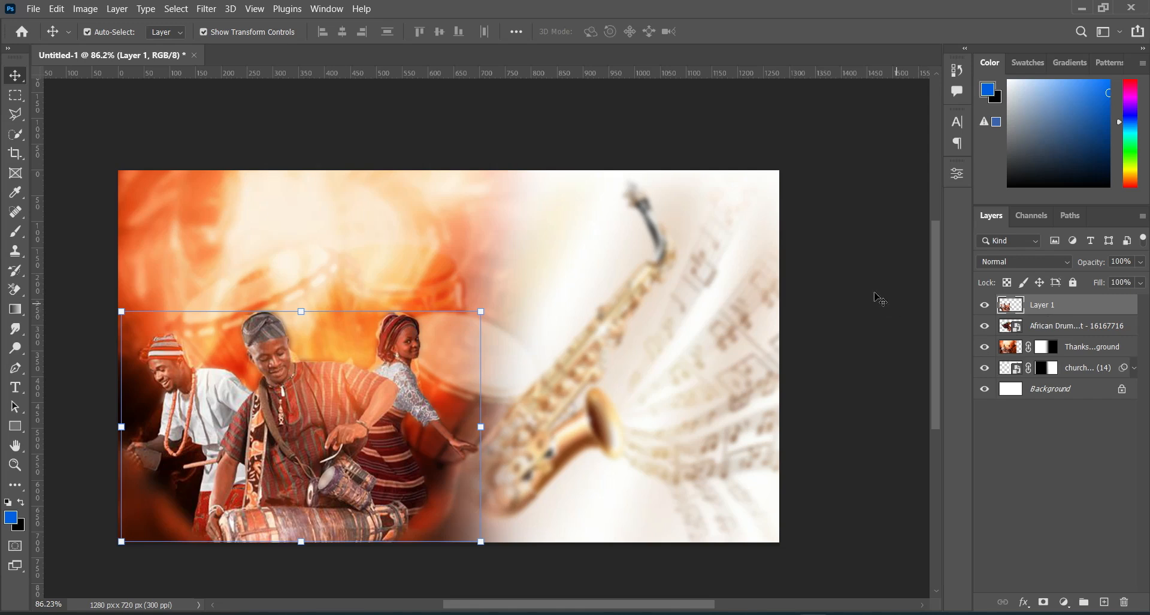
{"action": "left_click", "coordinate": [619, 613]}
{"action": "left_click_drag", "start_coordinate": [764, 247], "coordinate": [267, 243]}
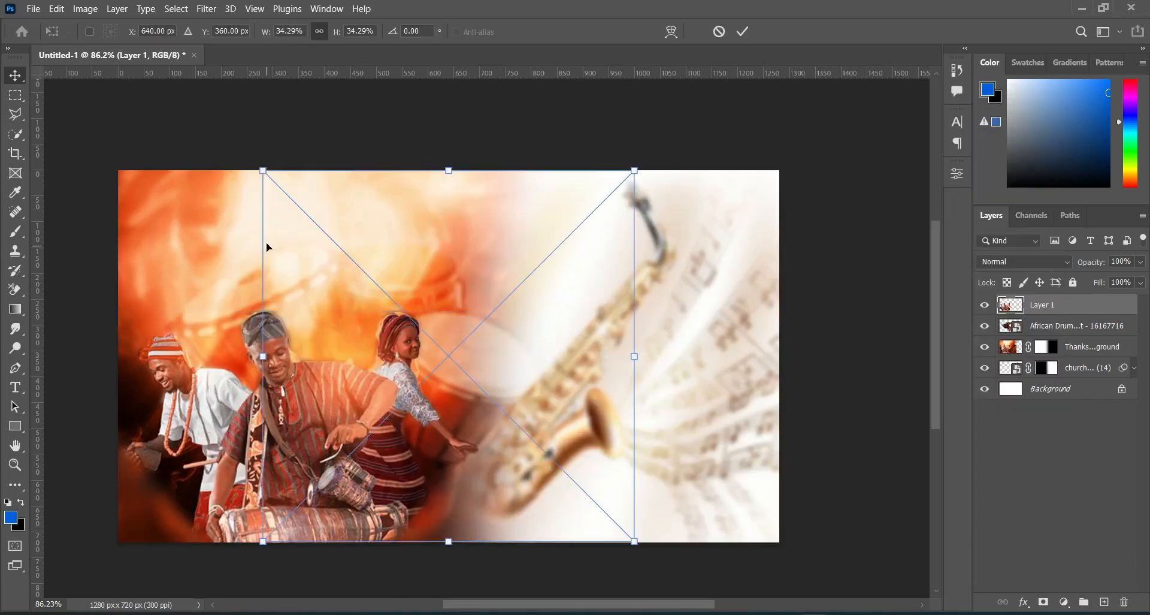
{"action": "left_click_drag", "start_coordinate": [634, 359], "coordinate": [177, 223]}
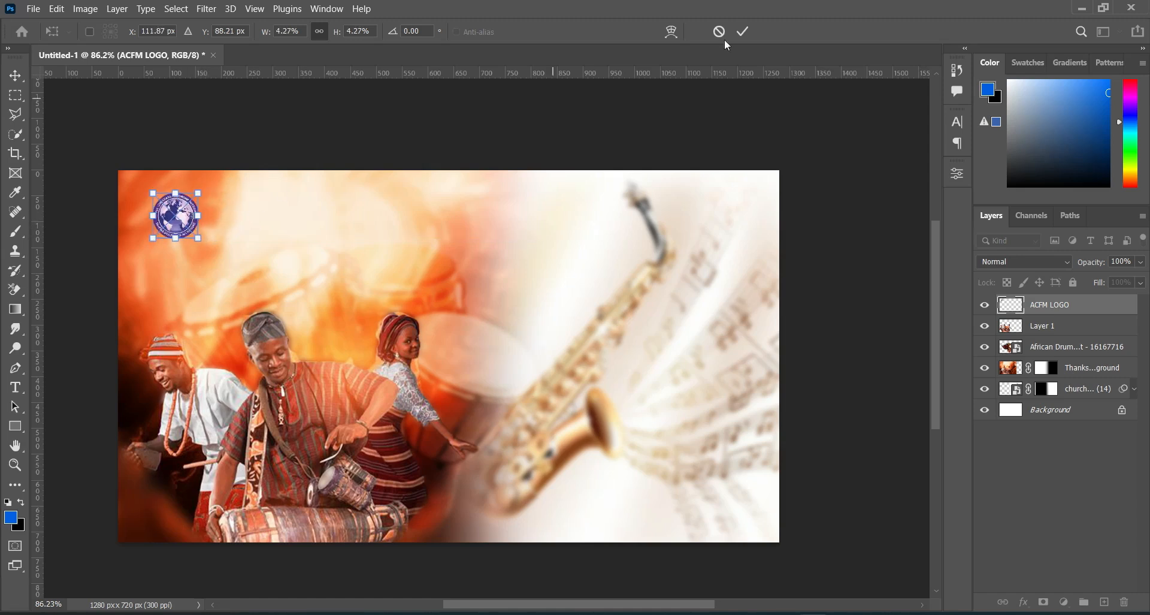
{"action": "left_click", "coordinate": [744, 30]}
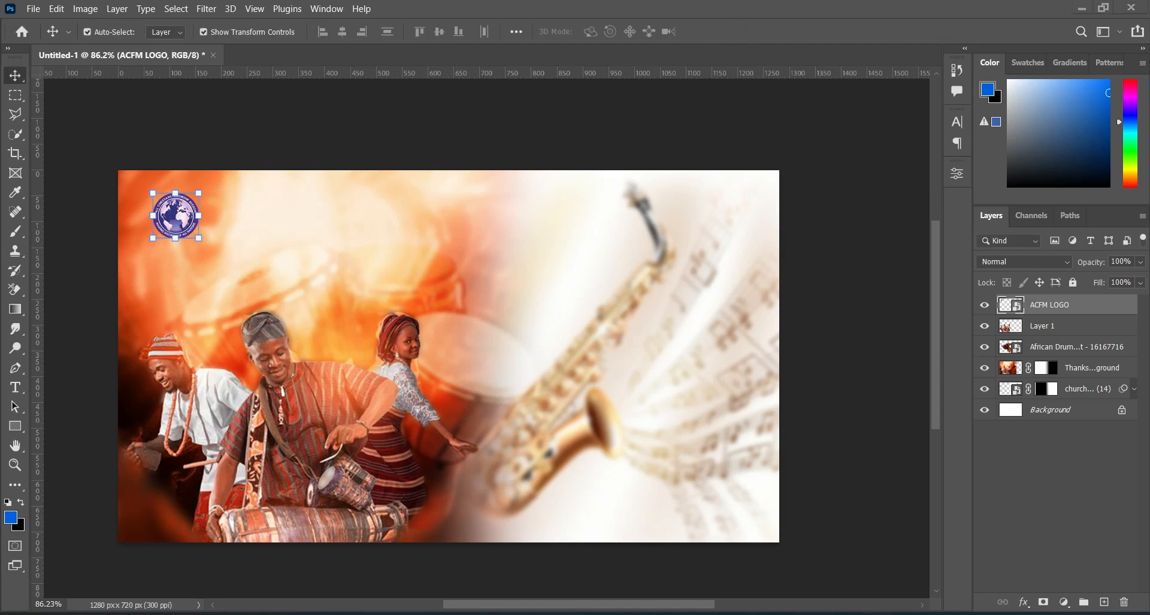
Step: Copy "ALL CHRISTAINS FELLOWSHIP MISSION SULEJA, DISTRICT HQTRS." from Text.txt without the colour code and paste it as three-line text beside the logo
{"action": "key", "text": "alt+Tab"}
{"action": "left_click_drag", "start_coordinate": [173, 236], "coordinate": [355, 263]}
{"action": "key", "text": "ctrl+c"}
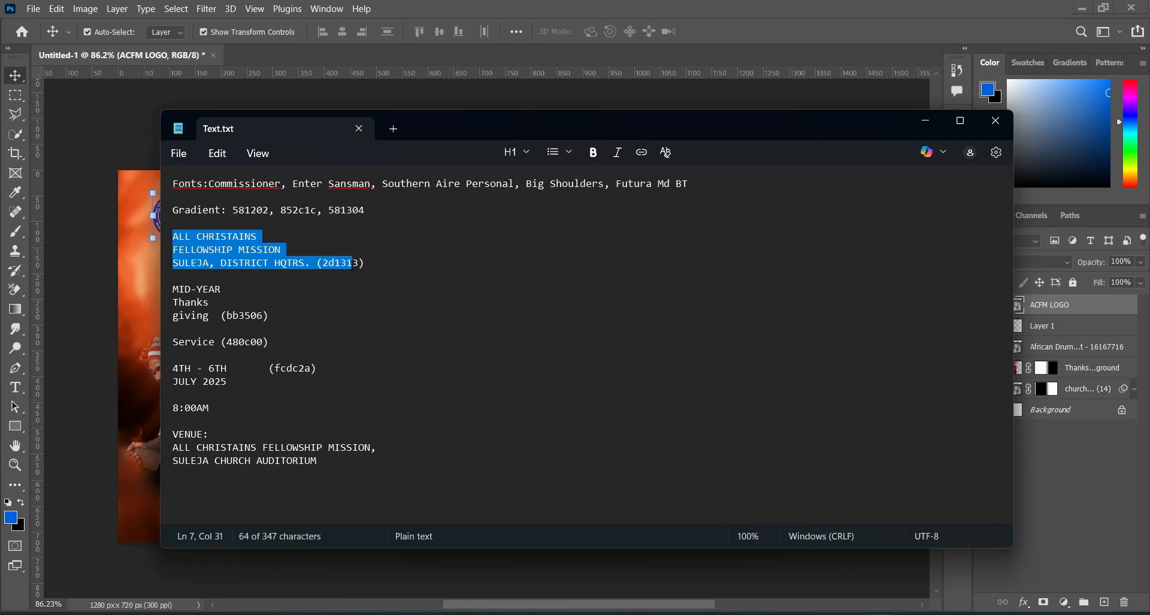
{"action": "left_click_drag", "start_coordinate": [364, 264], "coordinate": [307, 266]}
{"action": "left_click", "coordinate": [925, 120]}
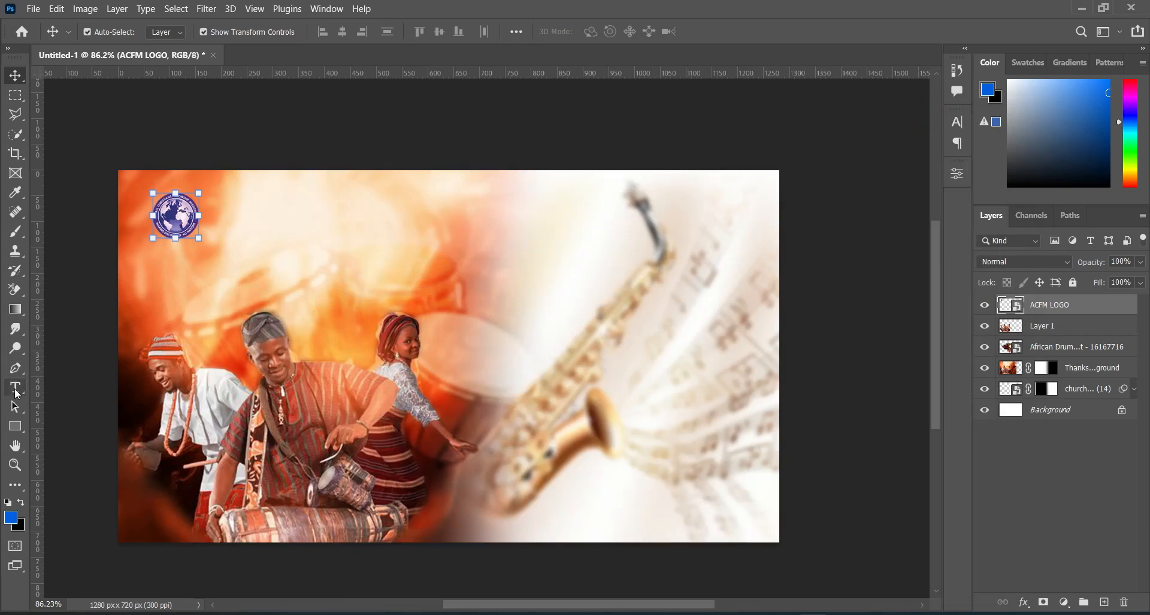
{"action": "left_click", "coordinate": [16, 389]}
{"action": "left_click", "coordinate": [216, 211]}
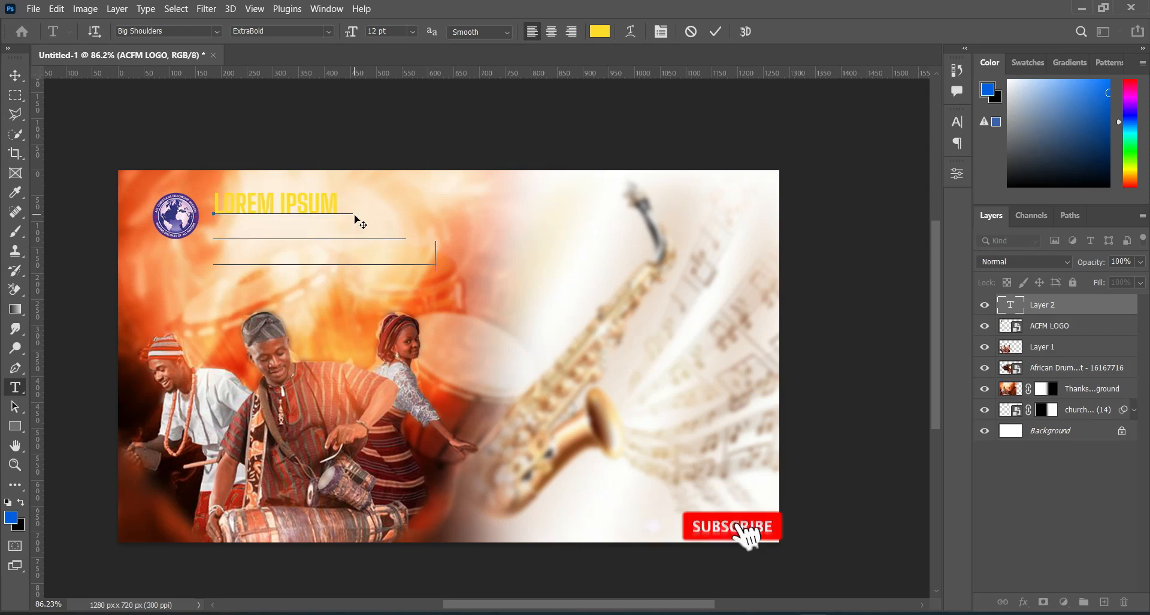
{"action": "key", "text": "ctrl+v"}
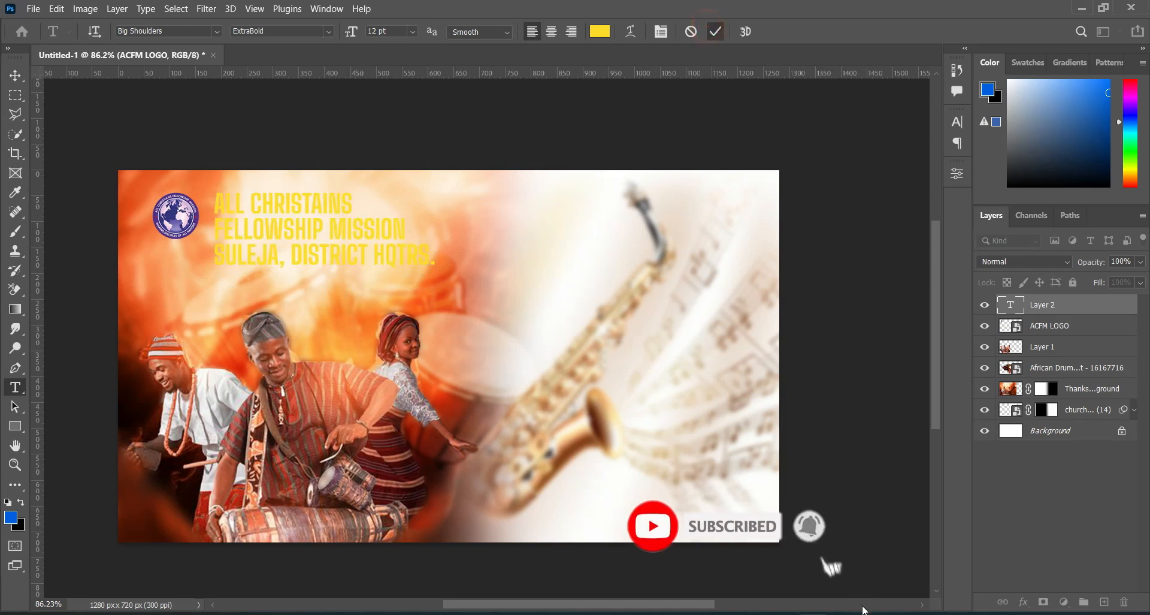
Step: Look up the first font listed in Text.txt and set the church name text to Commissioner SemiBold
{"action": "key", "text": "alt+Tab"}
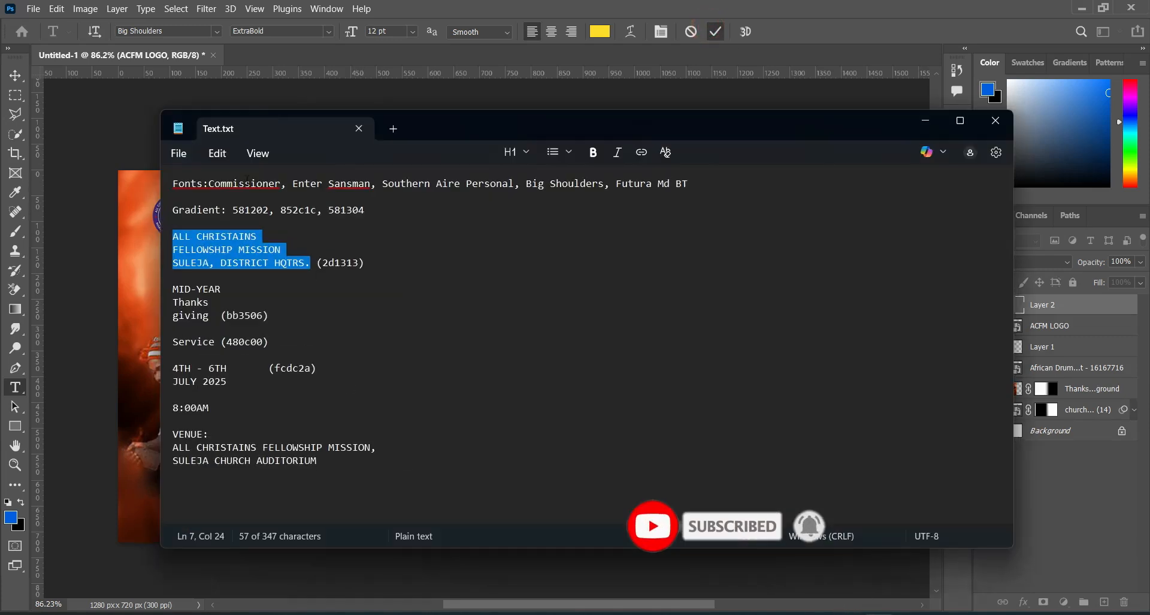
{"action": "double_click", "coordinate": [211, 183]}
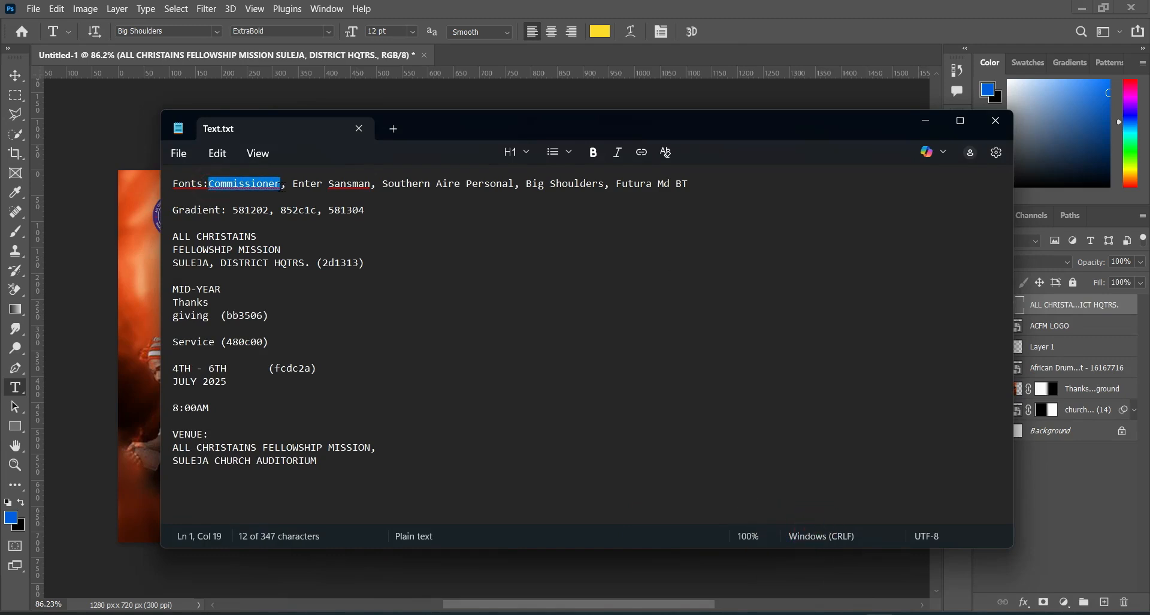
{"action": "left_click", "coordinate": [912, 127]}
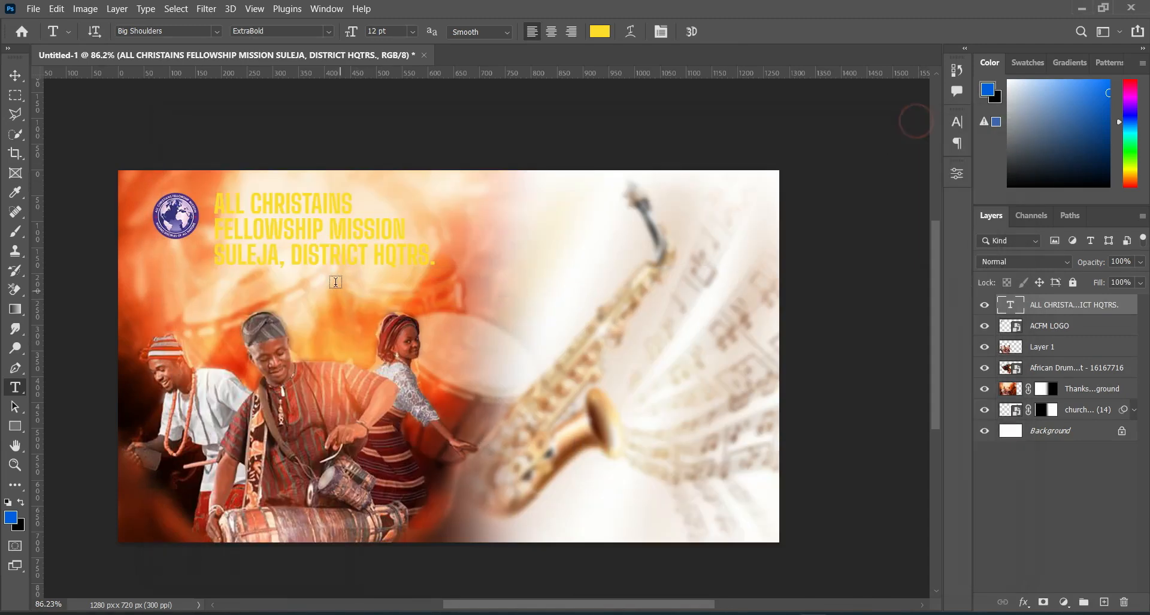
{"action": "left_click", "coordinate": [189, 30]}
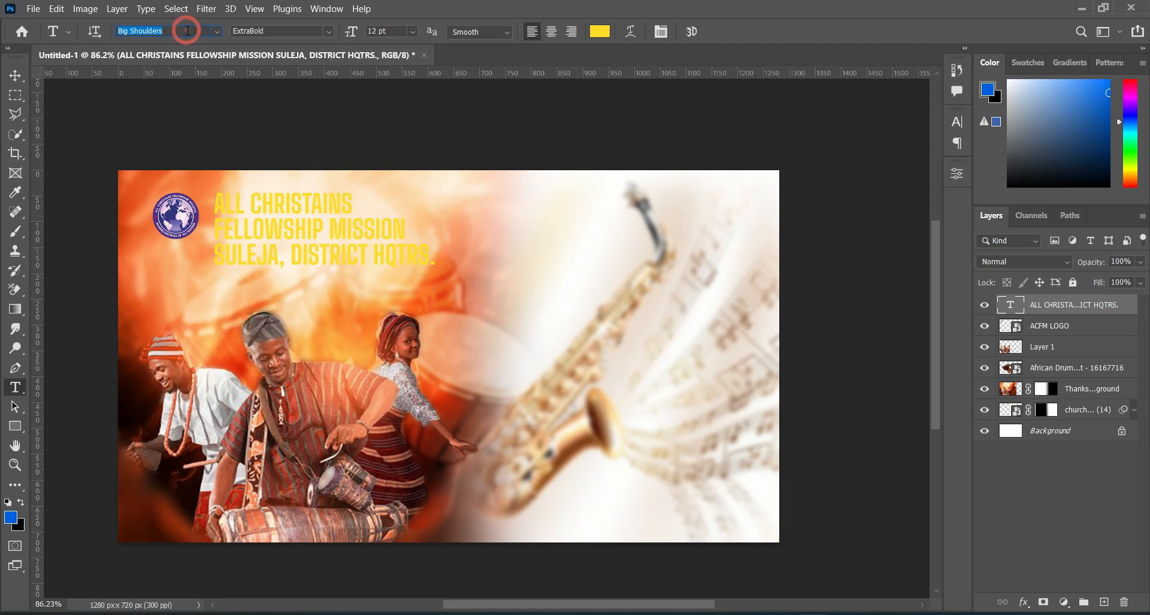
{"action": "left_click", "coordinate": [216, 32]}
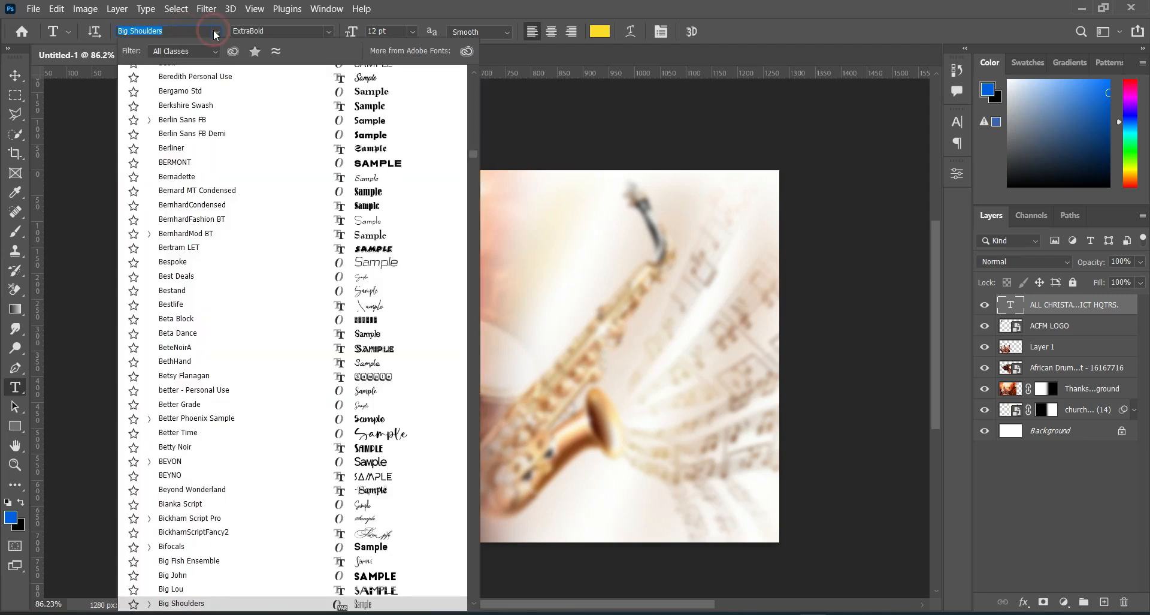
{"action": "type", "text": "comm"}
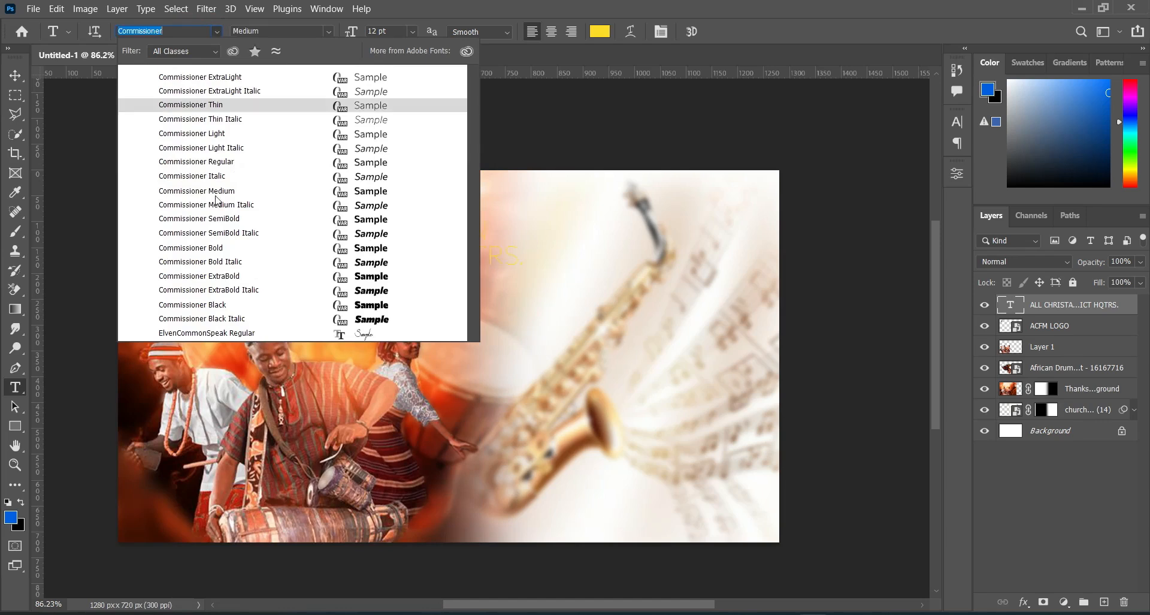
{"action": "left_click", "coordinate": [202, 219]}
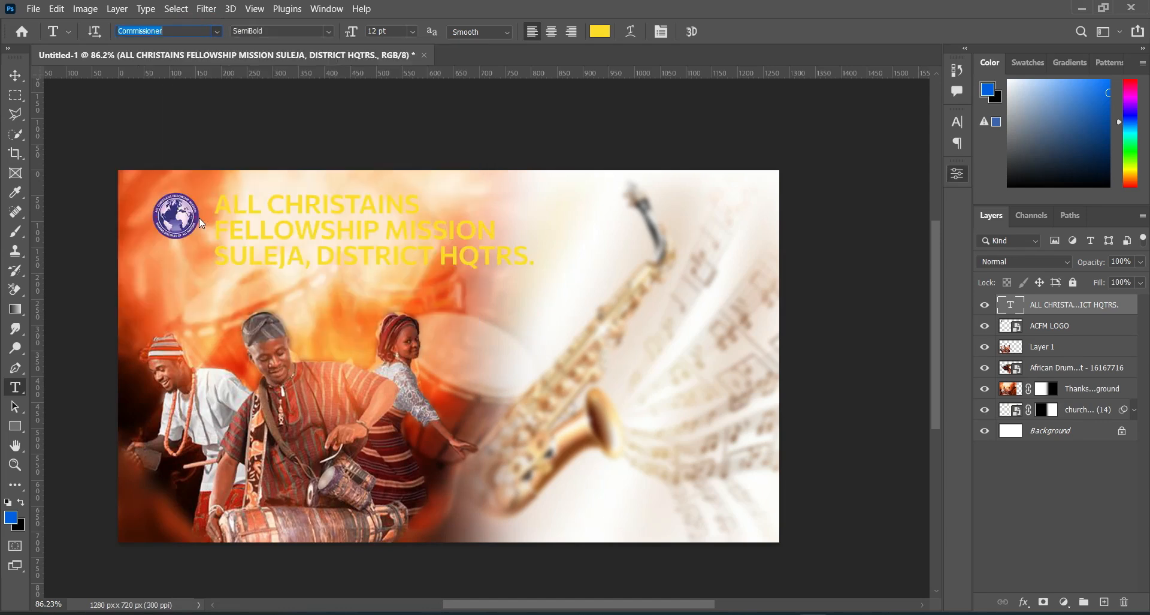
Step: Copy the colour code 2d1313 from Text.txt and apply it as the church name's text colour
{"action": "left_click", "coordinate": [600, 32]}
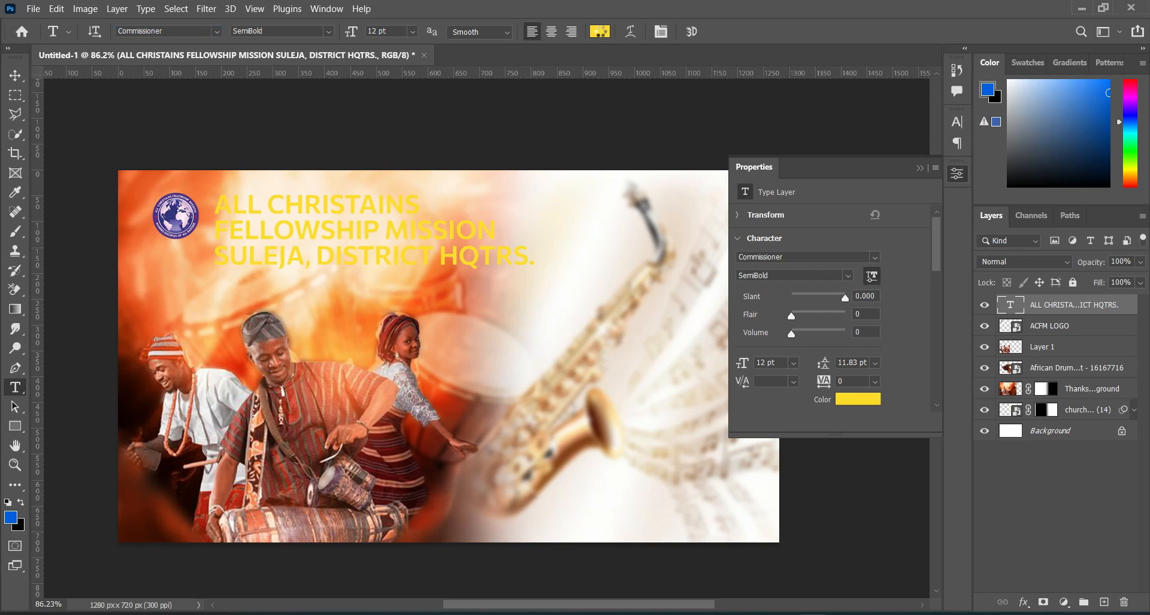
{"action": "key", "text": "alt+Tab"}
{"action": "left_click_drag", "start_coordinate": [321, 262], "coordinate": [355, 266]}
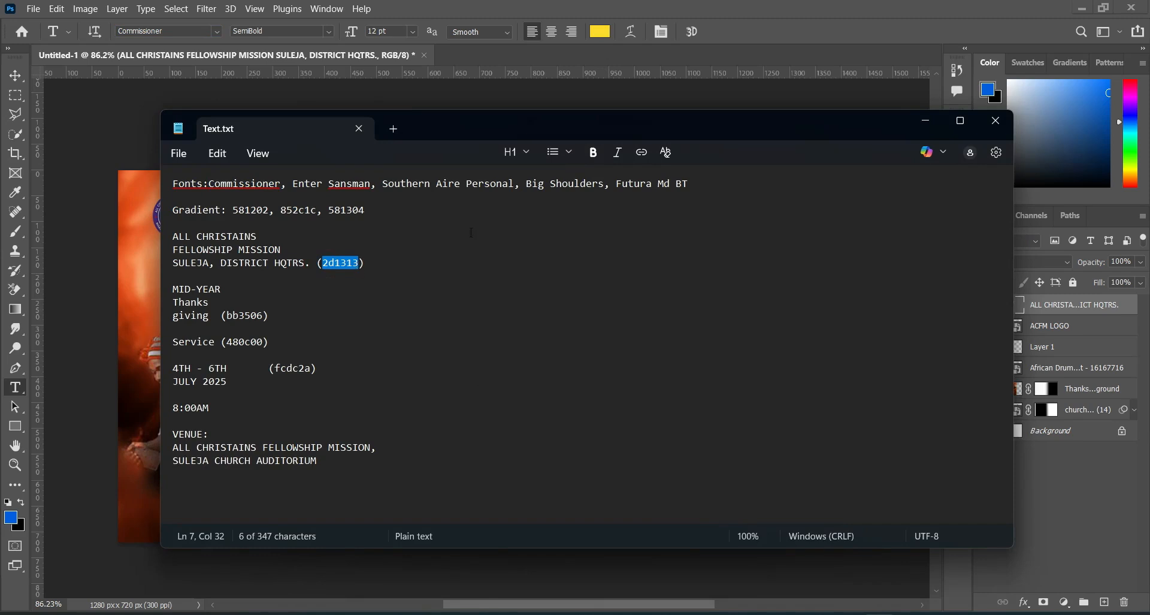
{"action": "left_click", "coordinate": [927, 123]}
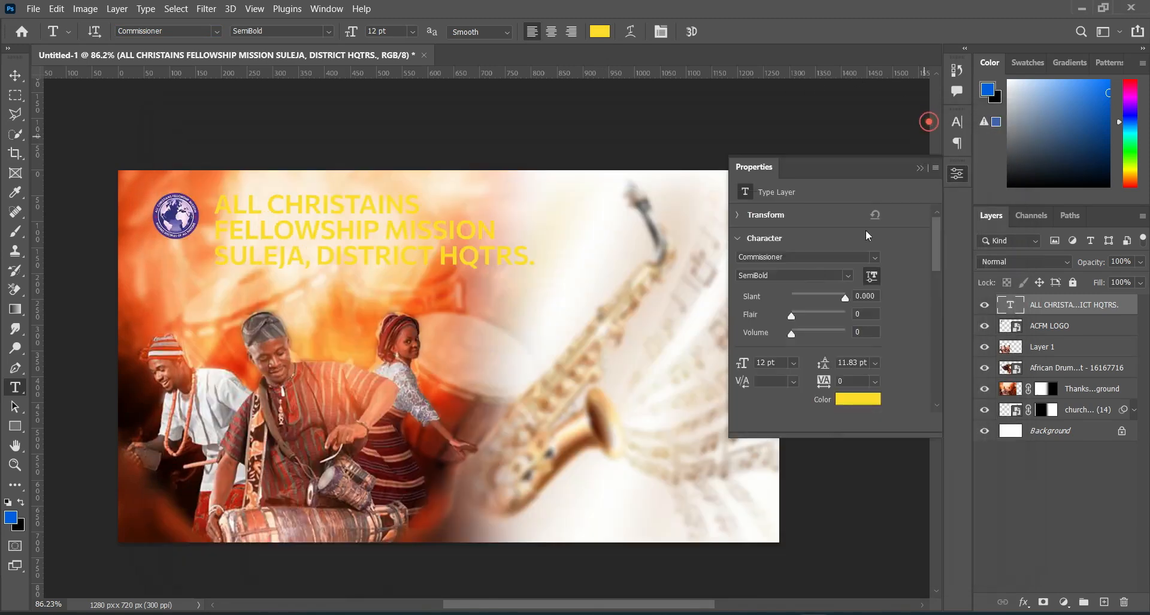
{"action": "left_click", "coordinate": [598, 32]}
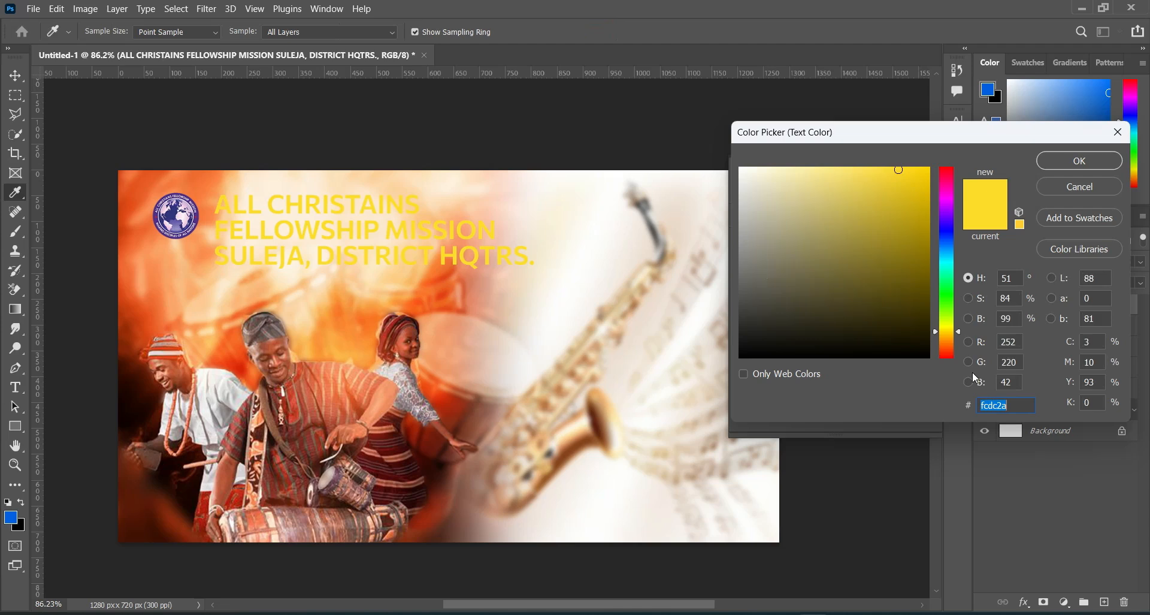
{"action": "type", "text": "2d1313"}
{"action": "left_click", "coordinate": [1078, 161]}
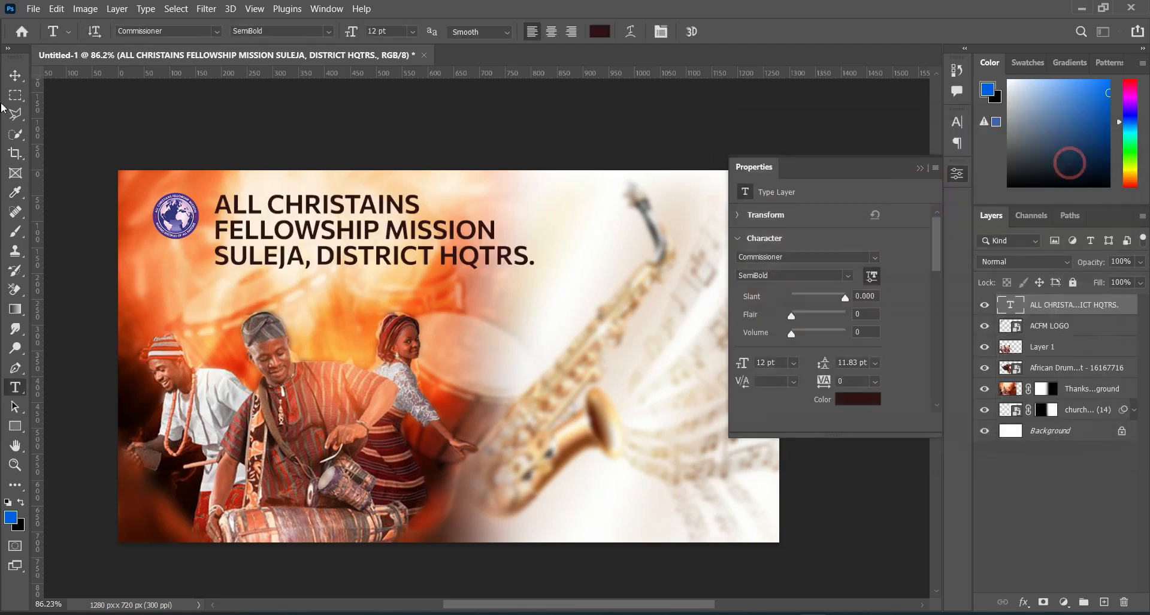
Step: Scale the church name text down to 6.46 pt and fit it right beside the logo at about X 337 px and Y 94 px
{"action": "key", "text": "v"}
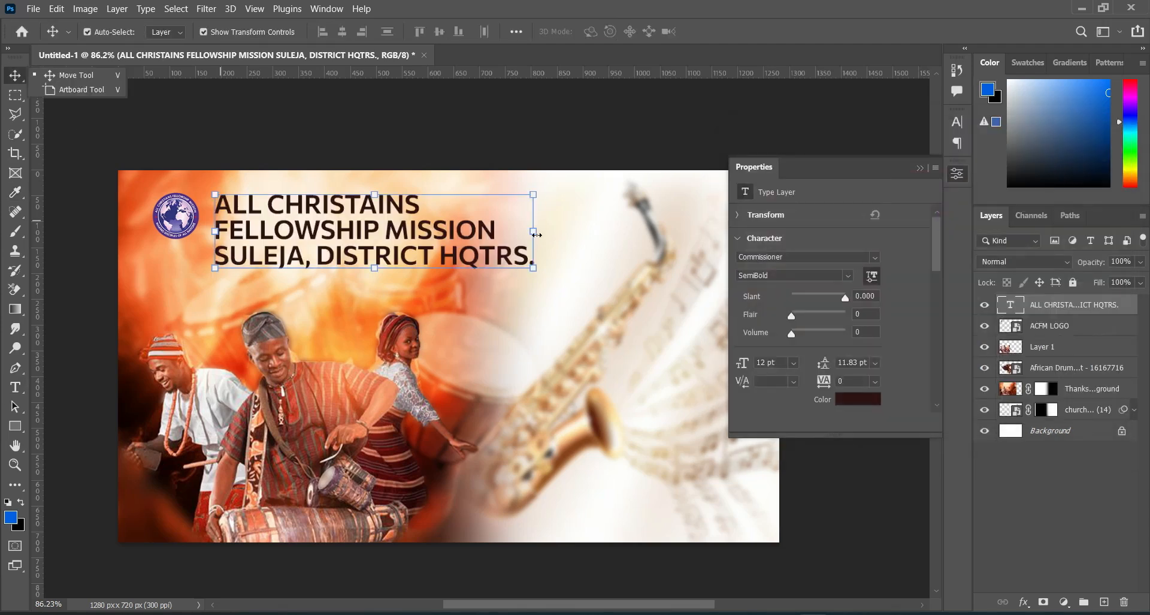
{"action": "left_click_drag", "start_coordinate": [537, 235], "coordinate": [359, 235]}
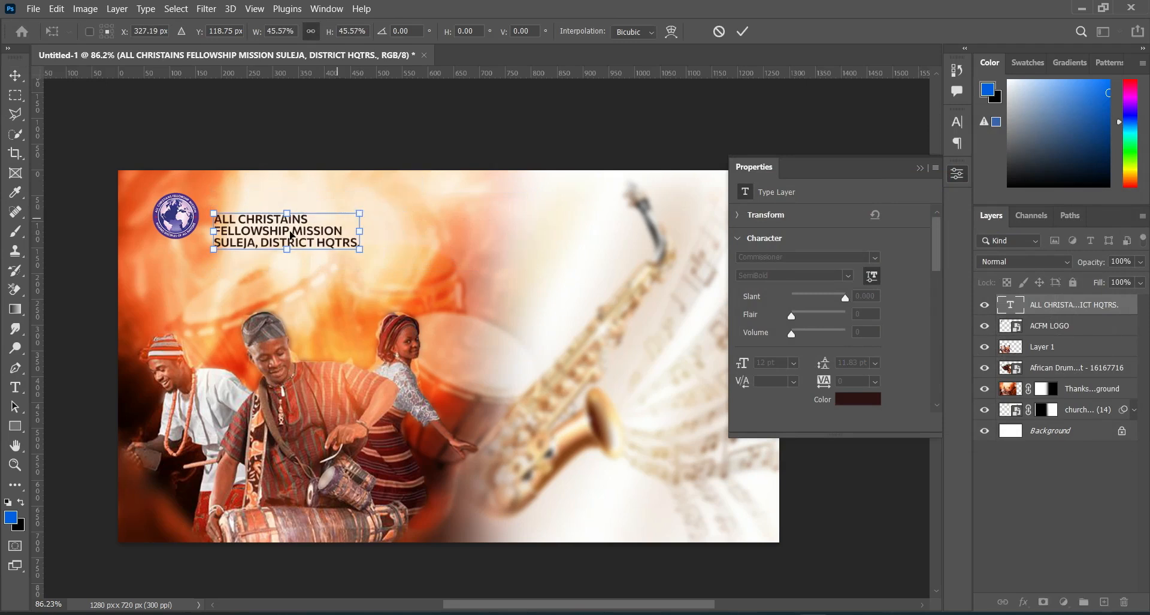
{"action": "left_click_drag", "start_coordinate": [289, 235], "coordinate": [281, 219]}
{"action": "key", "text": "Return"}
{"action": "left_click_drag", "start_coordinate": [351, 232], "coordinate": [378, 240]}
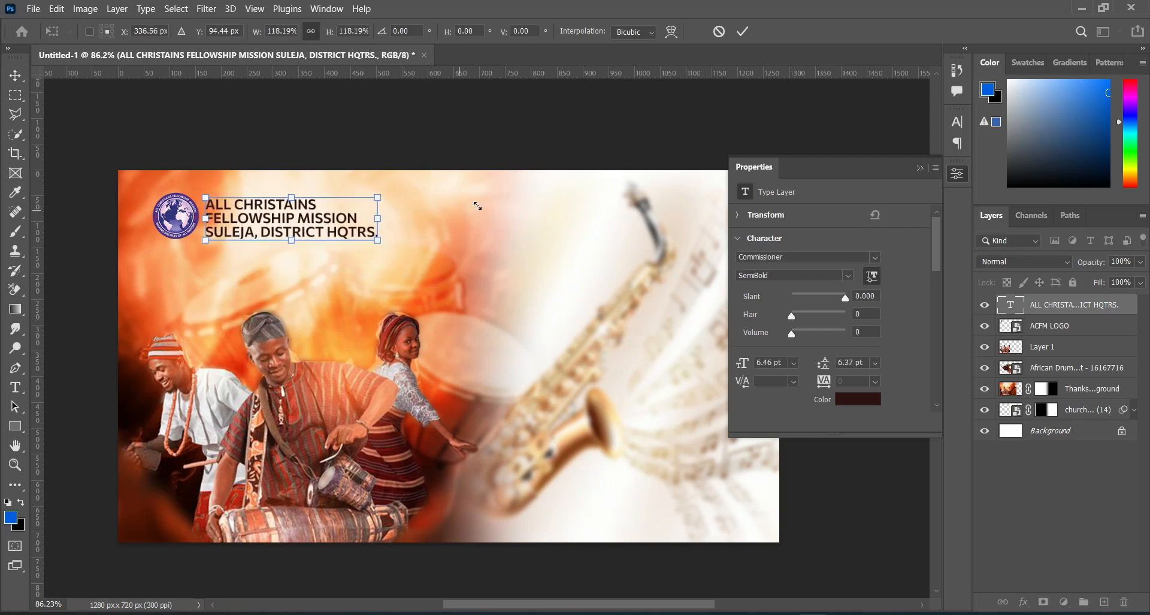
{"action": "key", "text": "Return"}
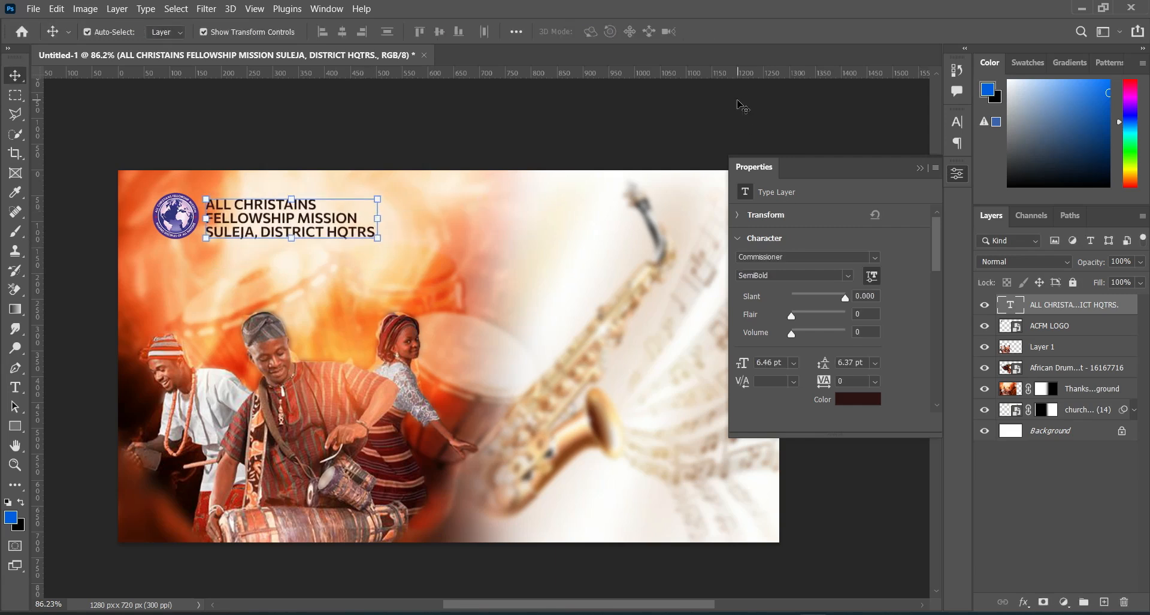
{"action": "left_click", "coordinate": [918, 170]}
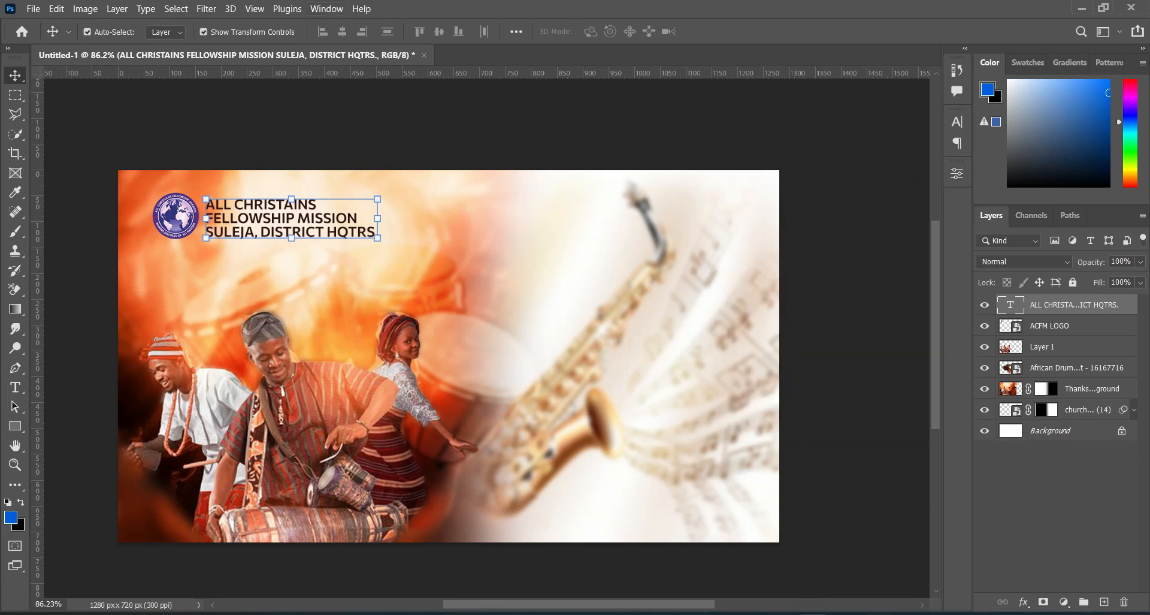
Step: Copy "MID-YEAR" from Text.txt and paste it as a new text layer over the light area near the saxophone's mouthpiece
{"action": "key", "text": "alt+Tab"}
{"action": "double_click", "coordinate": [222, 289]}
{"action": "key", "text": "ctrl+c"}
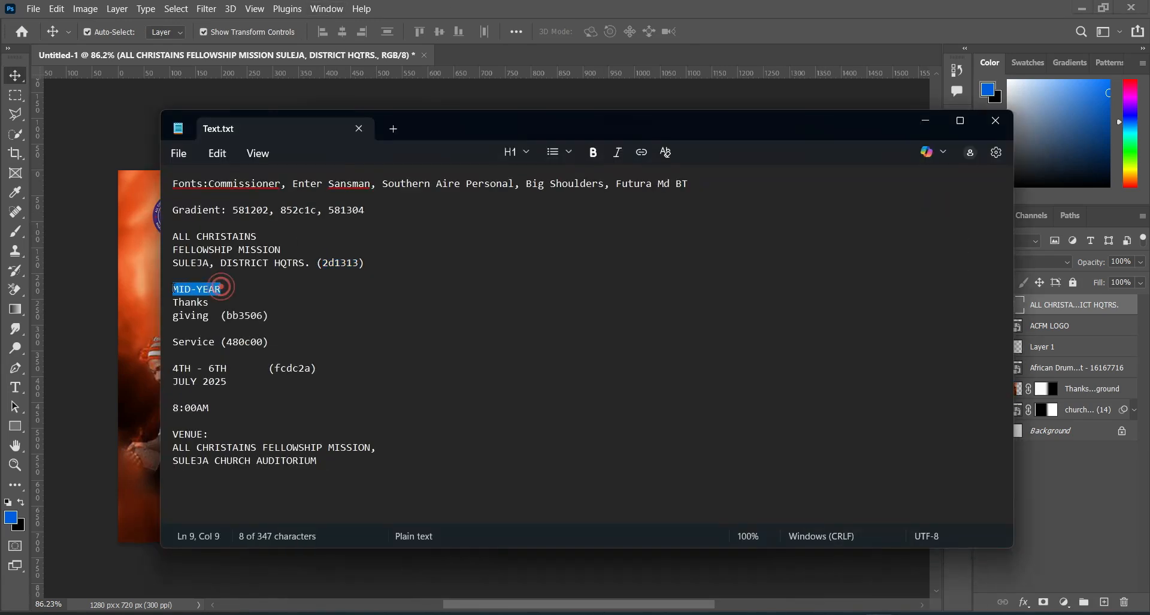
{"action": "left_click", "coordinate": [920, 128]}
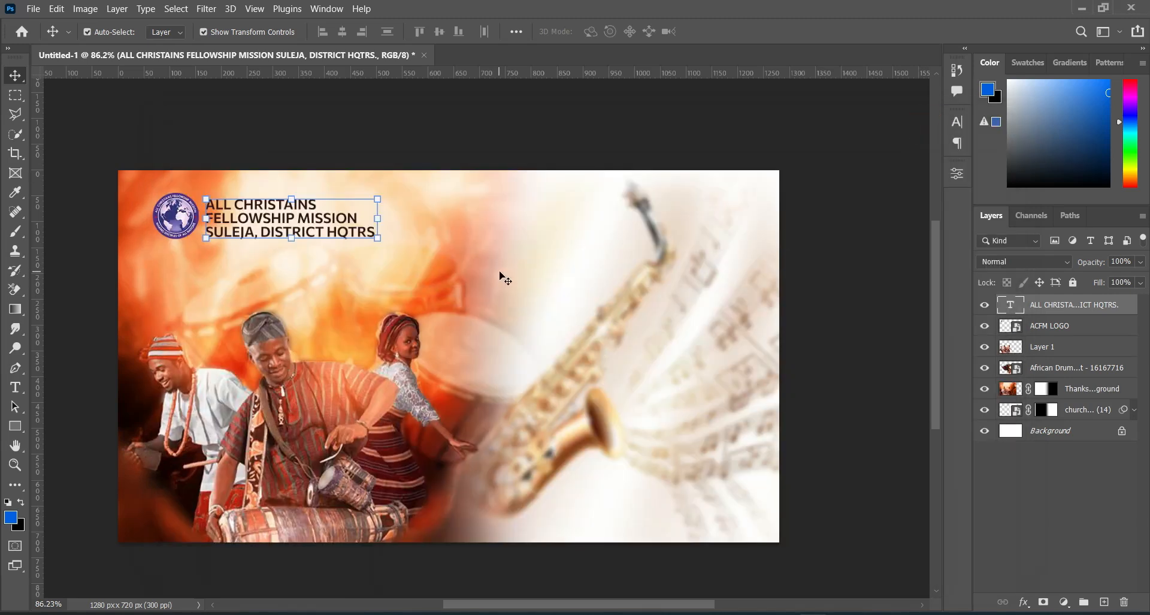
{"action": "key", "text": "t"}
{"action": "left_click", "coordinate": [481, 234]}
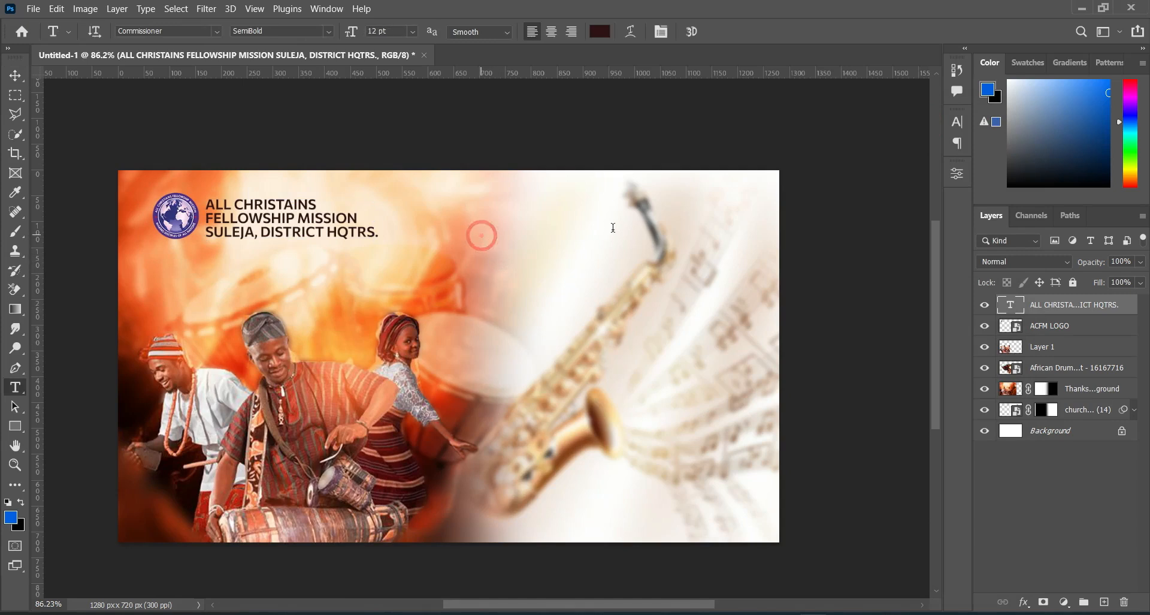
{"action": "left_click", "coordinate": [611, 229]}
{"action": "key", "text": "ctrl+a"}
{"action": "key", "text": "ctrl+v"}
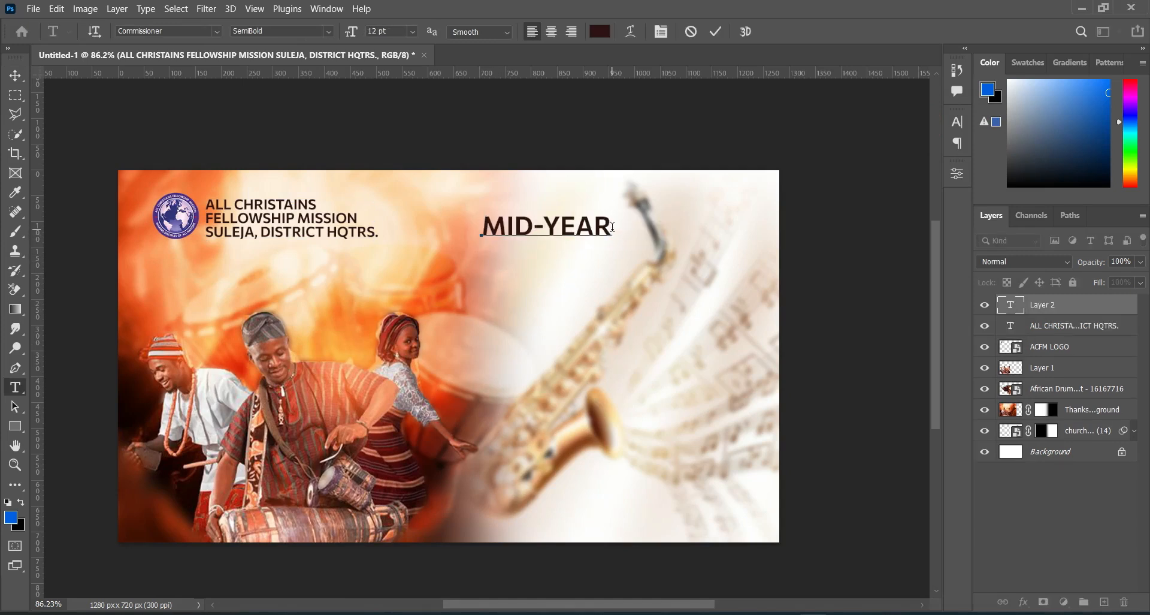
{"action": "left_click", "coordinate": [716, 32]}
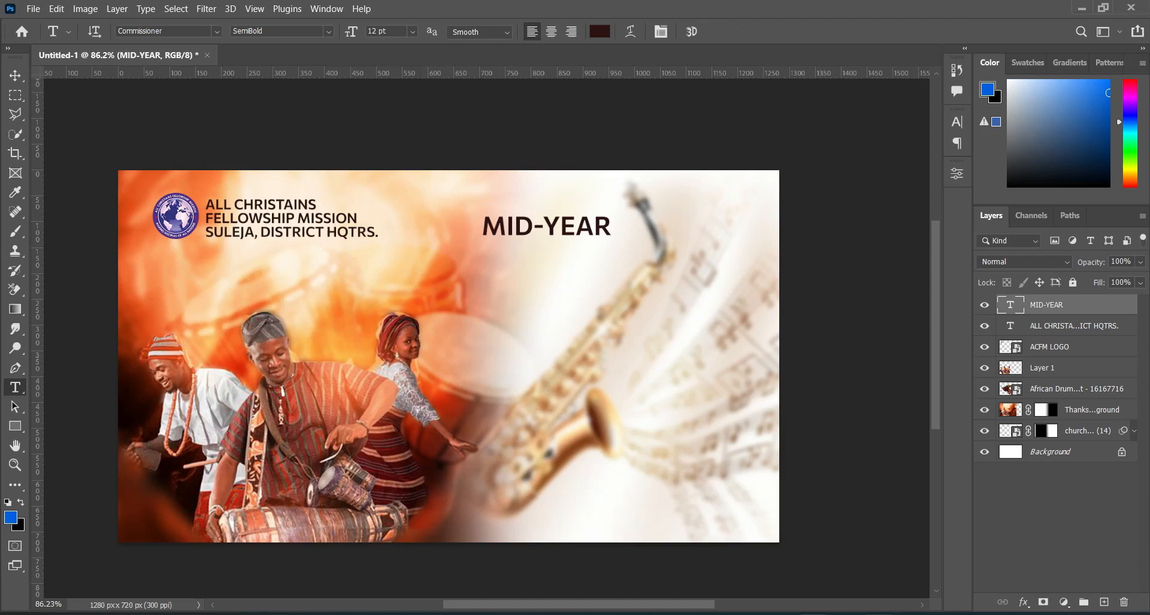
Step: Copy the font name Enter Sansman from Text.txt and set the MID-YEAR text to Enter Sansman Bold
{"action": "key", "text": "alt+Tab"}
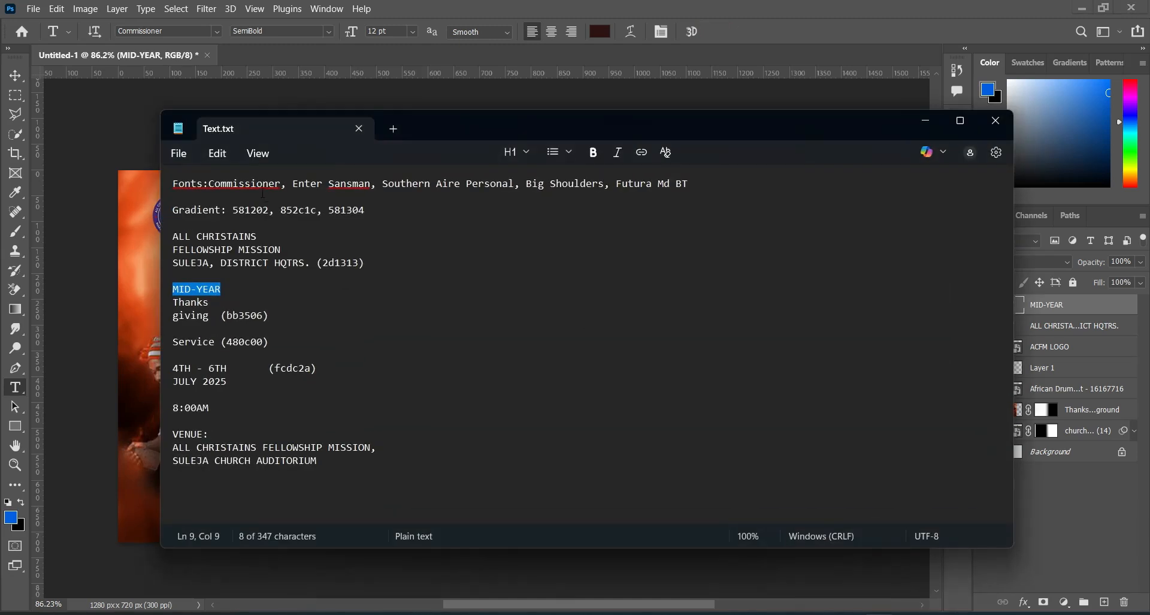
{"action": "left_click_drag", "start_coordinate": [292, 183], "coordinate": [370, 183]}
{"action": "key", "text": "ctrl+c"}
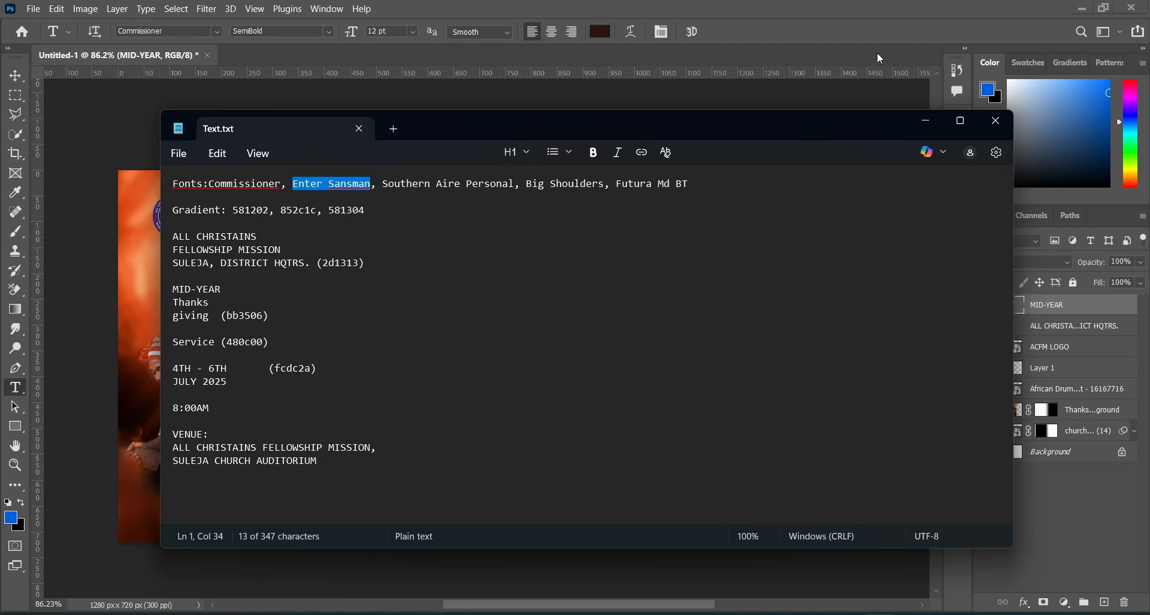
{"action": "left_click", "coordinate": [927, 123]}
{"action": "left_click", "coordinate": [187, 31]}
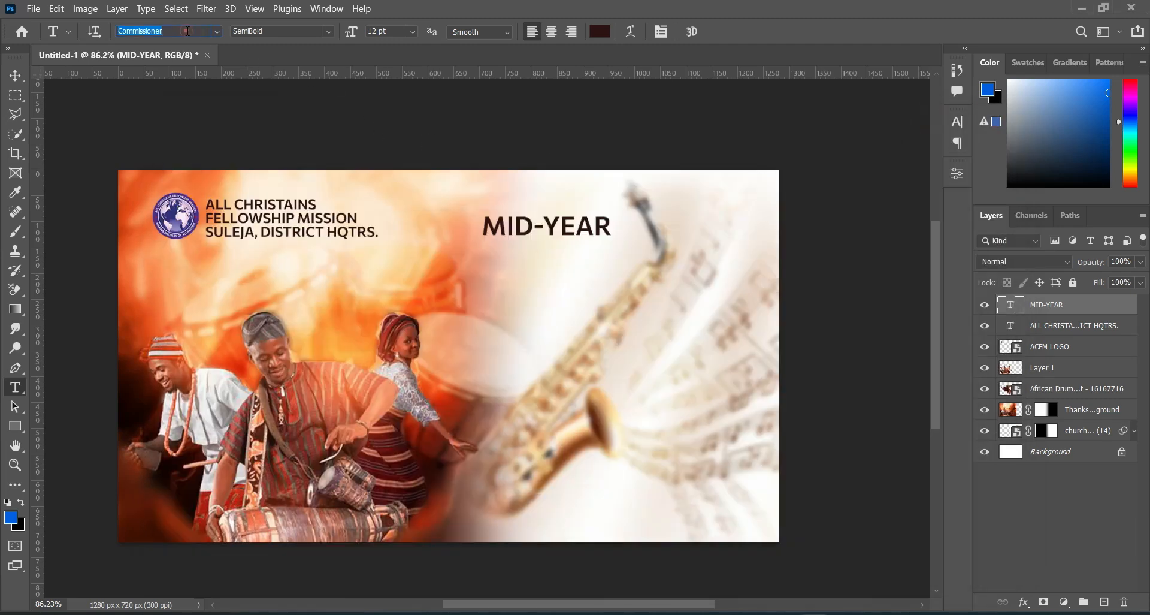
{"action": "key", "text": "ctrl+v"}
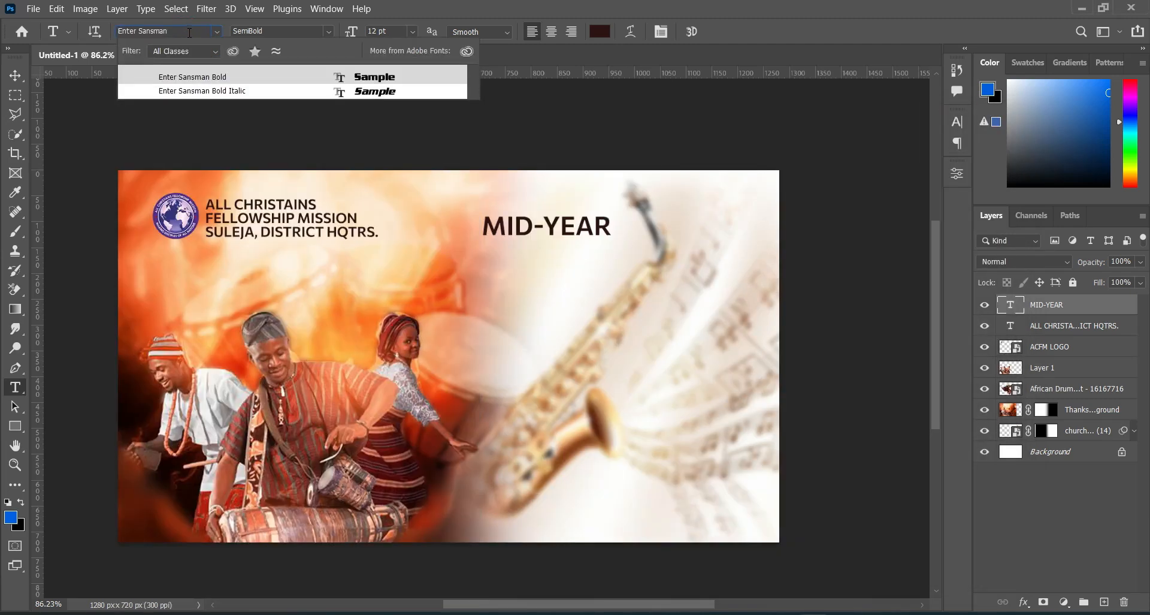
{"action": "left_click", "coordinate": [204, 78]}
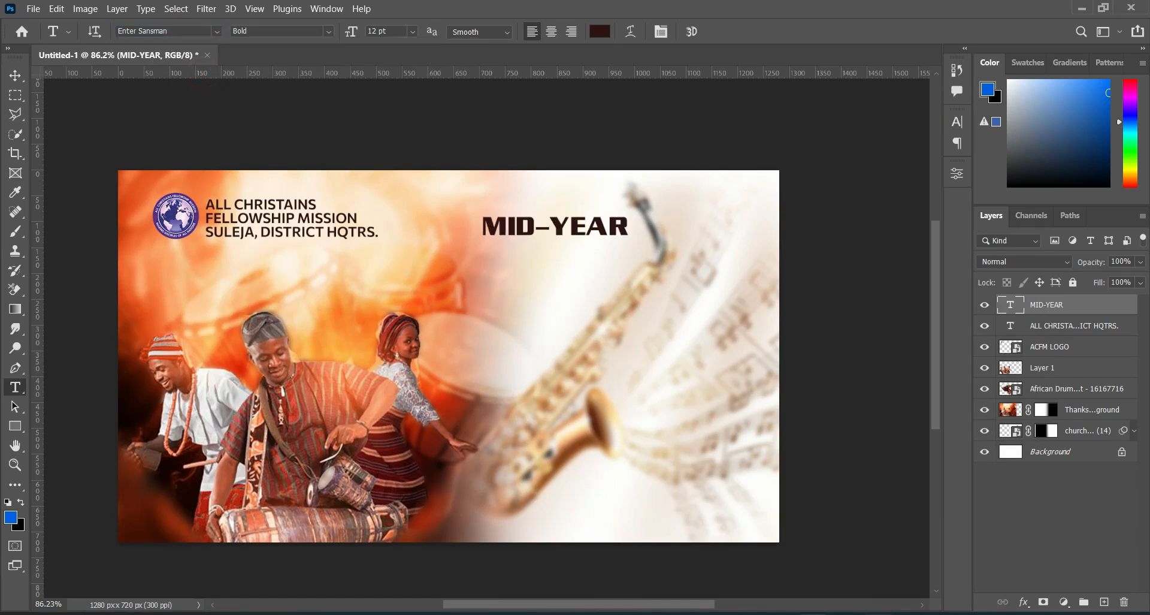
Step: Copy the colour code bb3506 from Text.txt and apply it as the MID-YEAR text colour
{"action": "key", "text": "alt+Tab"}
{"action": "left_click_drag", "start_coordinate": [226, 315], "coordinate": [262, 315]}
{"action": "key", "text": "ctrl+c"}
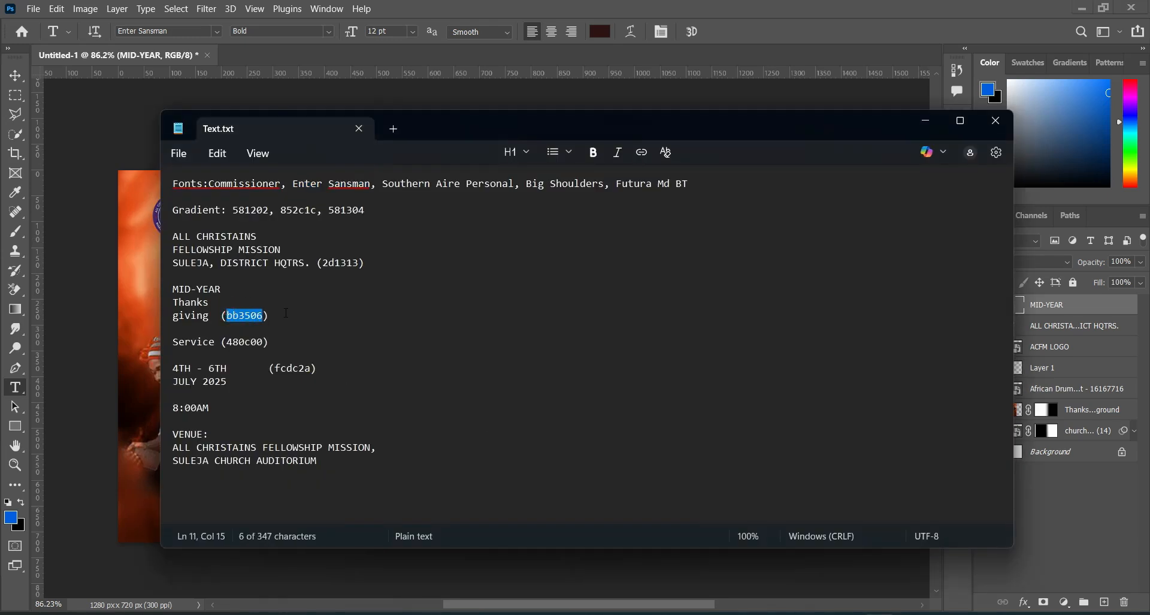
{"action": "left_click", "coordinate": [926, 124]}
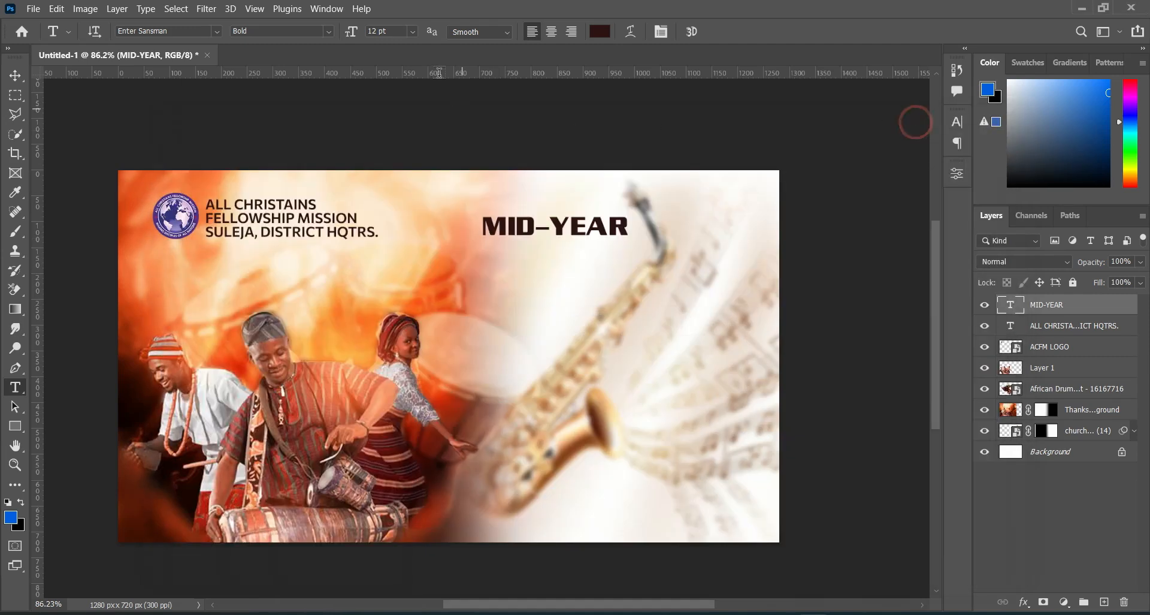
{"action": "left_click", "coordinate": [600, 31]}
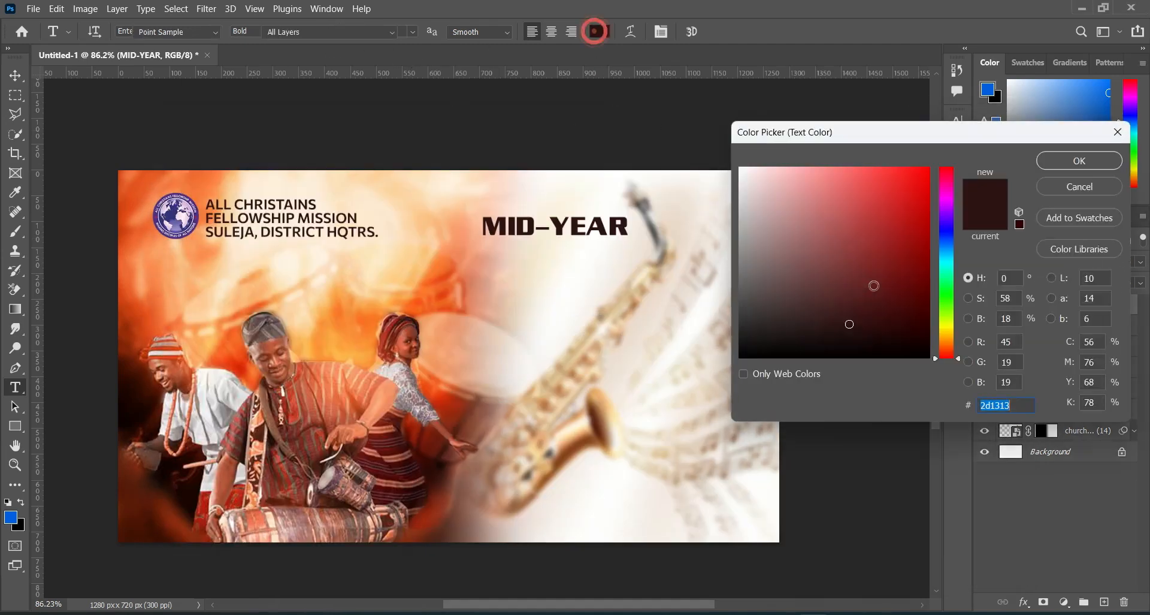
{"action": "key", "text": "ctrl+v"}
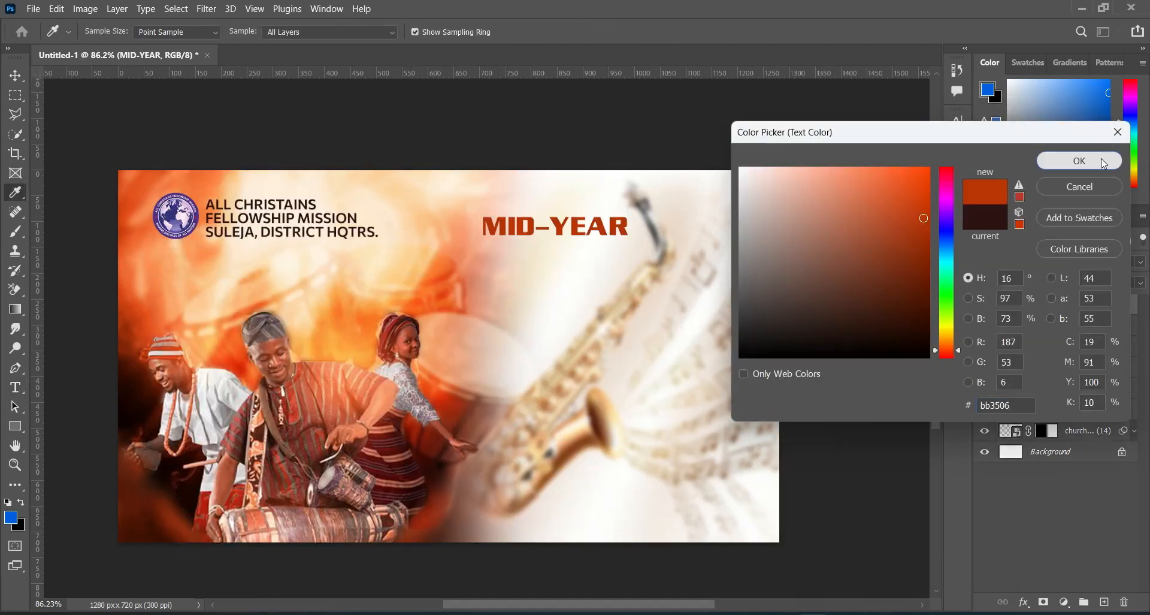
{"action": "left_click", "coordinate": [1115, 168]}
Step: Scale the MID-YEAR text up to about 123% and shift it slightly right and down across the saxophone's neck
{"action": "left_click", "coordinate": [16, 77]}
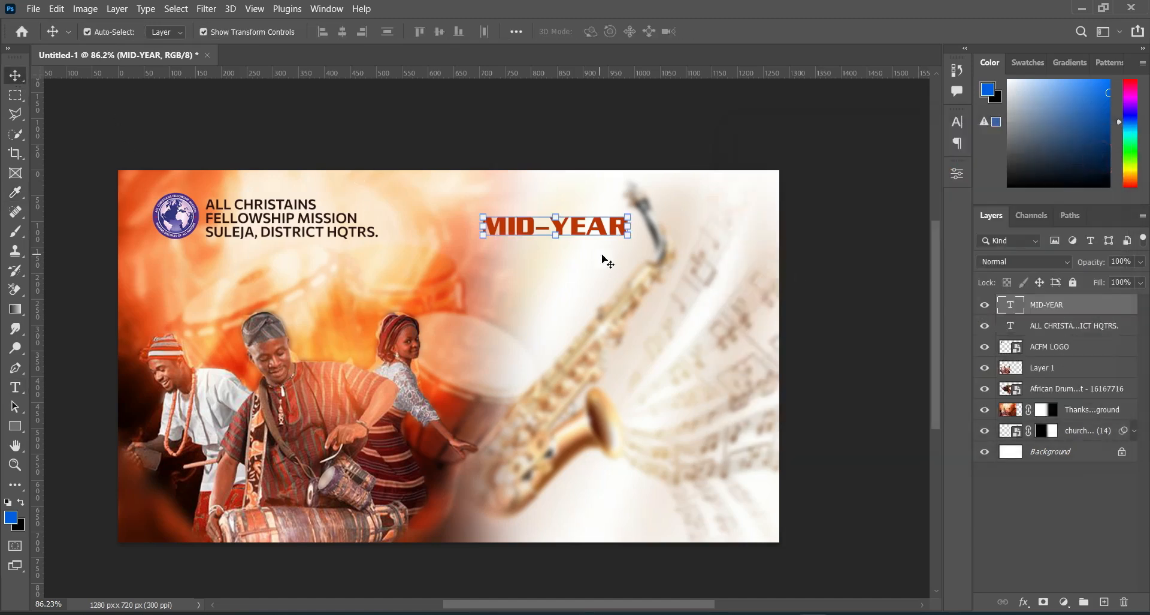
{"action": "left_click_drag", "start_coordinate": [627, 235], "coordinate": [659, 251]}
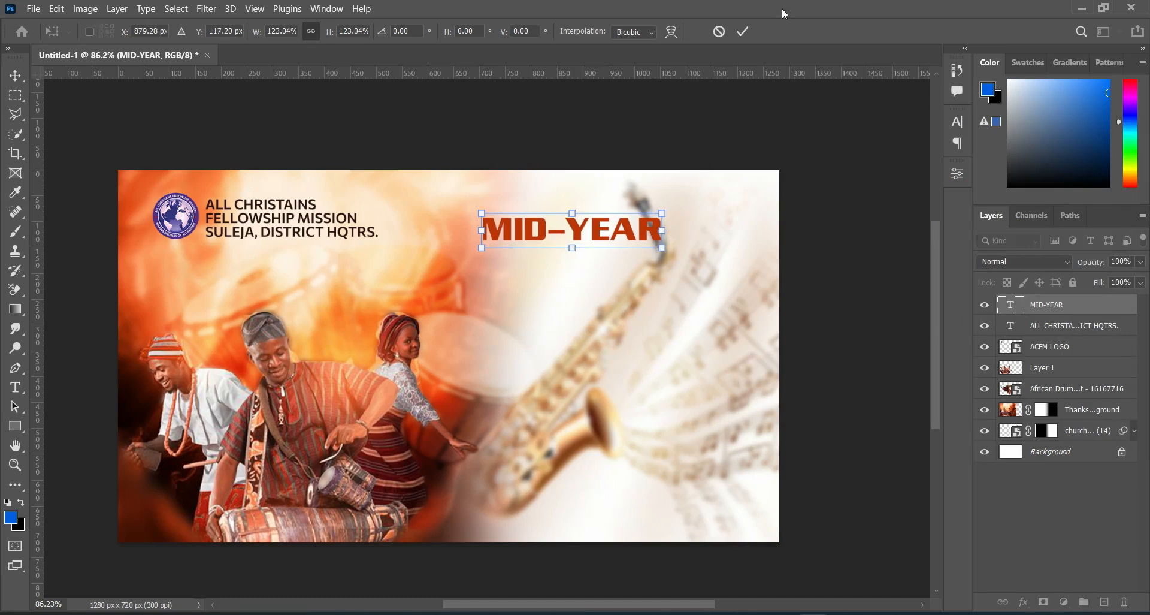
{"action": "left_click", "coordinate": [740, 33]}
{"action": "left_click_drag", "start_coordinate": [577, 233], "coordinate": [603, 241]}
Step: Copy "Thanks giving" from Text.txt, duplicate the MID-YEAR text directly below the original, and replace the copy's wording with it on two lines
{"action": "key", "text": "alt+Tab"}
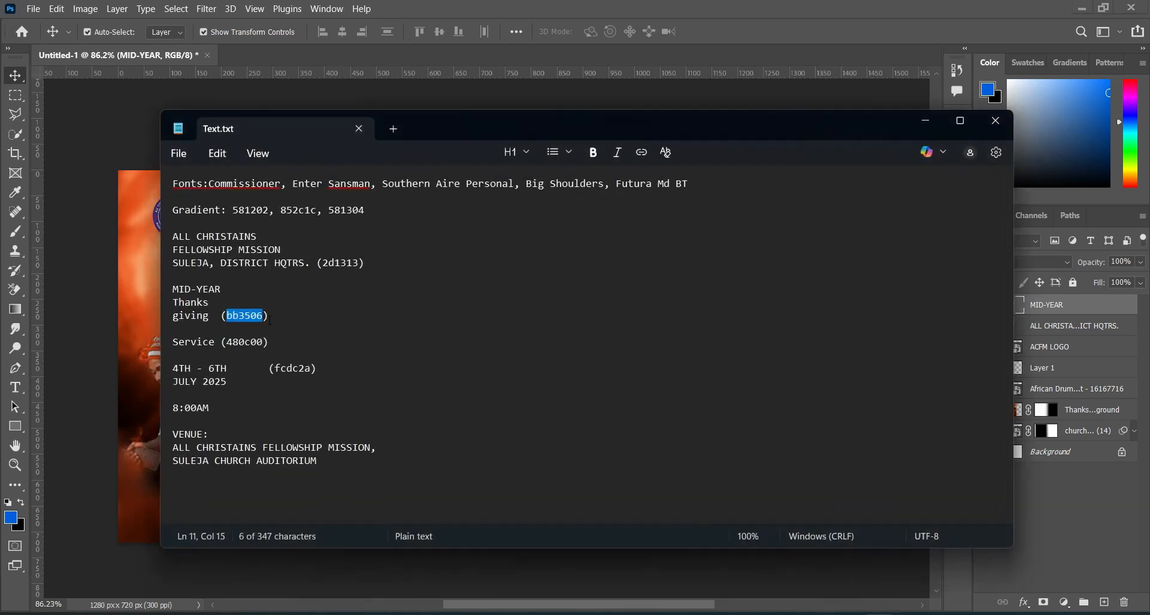
{"action": "left_click_drag", "start_coordinate": [174, 302], "coordinate": [211, 320]}
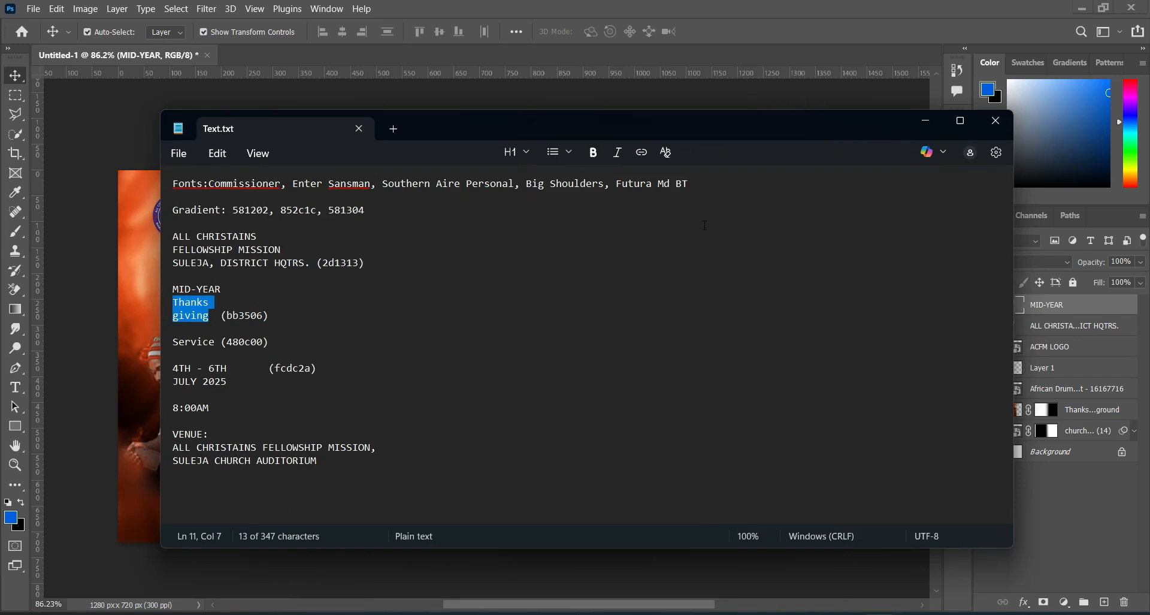
{"action": "left_click", "coordinate": [926, 120]}
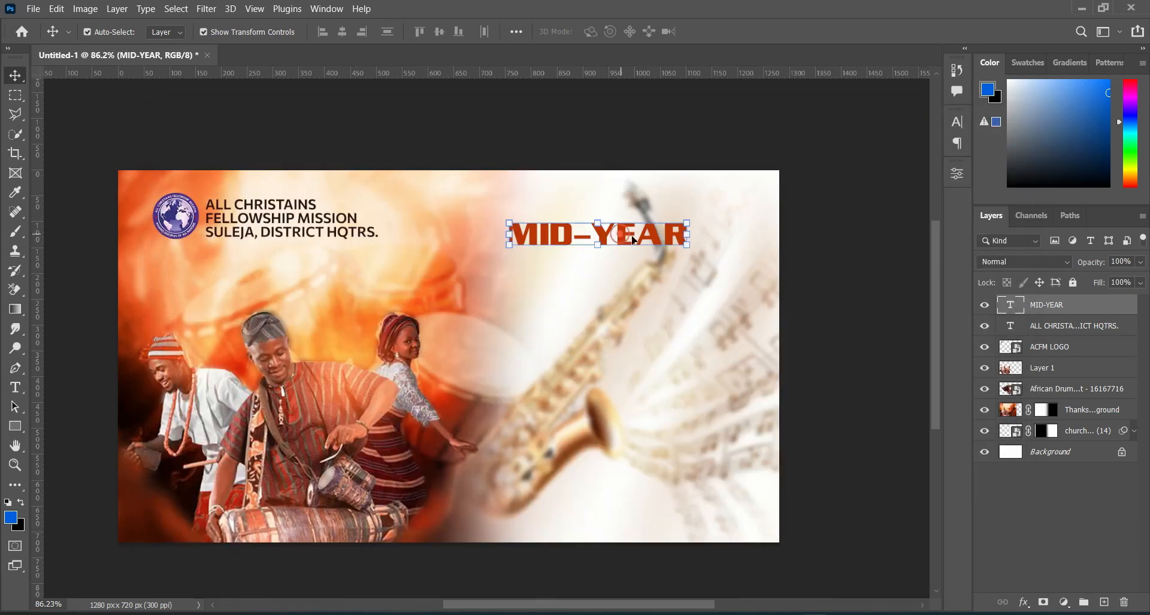
{"action": "key", "text": "ctrl"}
{"action": "left_click_drag", "start_coordinate": [651, 246], "coordinate": [628, 271]}
{"action": "double_click", "coordinate": [602, 264]}
{"action": "left_click", "coordinate": [642, 261]}
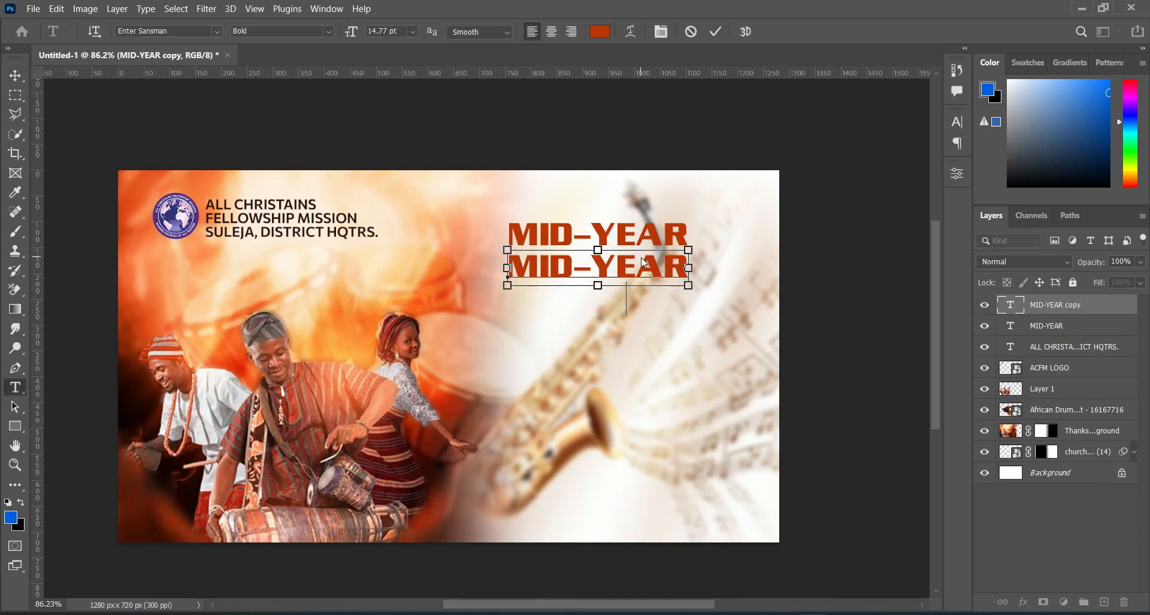
{"action": "key", "text": "ctrl+a"}
{"action": "type", "text": "THANKS"}
{"action": "key", "text": "Return"}
{"action": "type", "text": "GIVING"}
{"action": "left_click", "coordinate": [718, 31]}
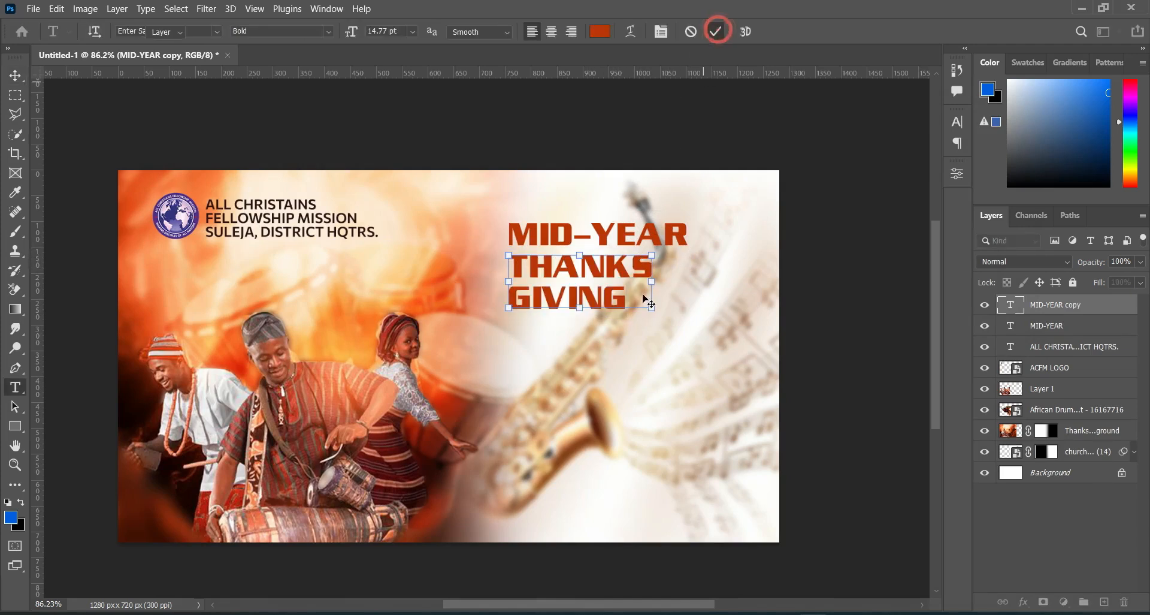
{"action": "key", "text": "v"}
Step: Centre-align the two lines of the Thanks giving text
{"action": "scroll", "coordinate": [384, 208], "scroll_direction": "up", "scroll_amount": 3}
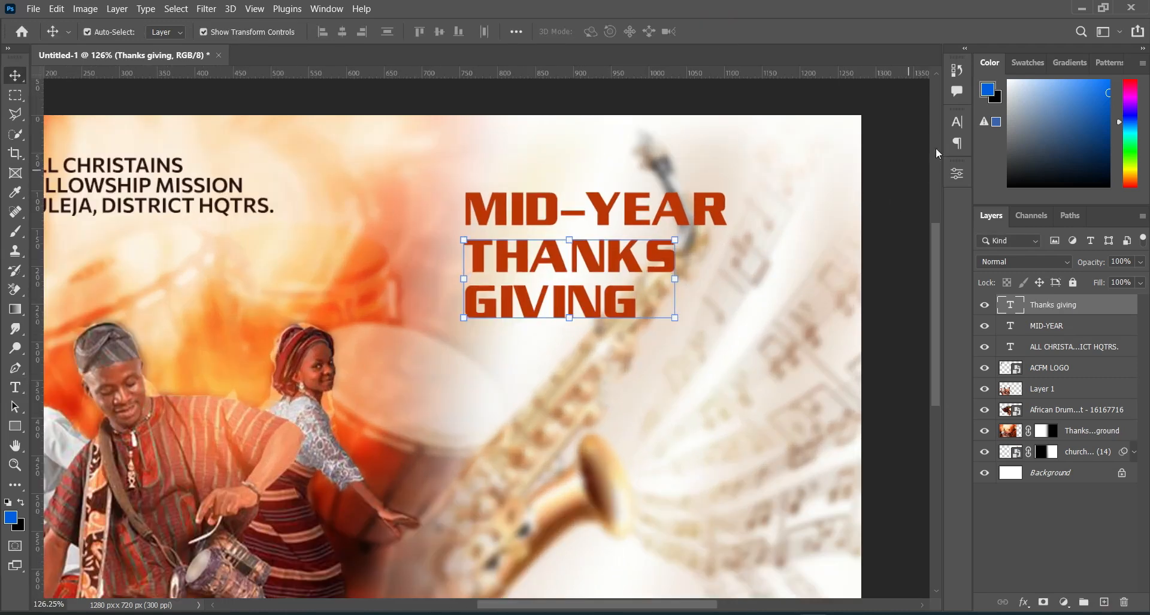
{"action": "left_click", "coordinate": [956, 121]}
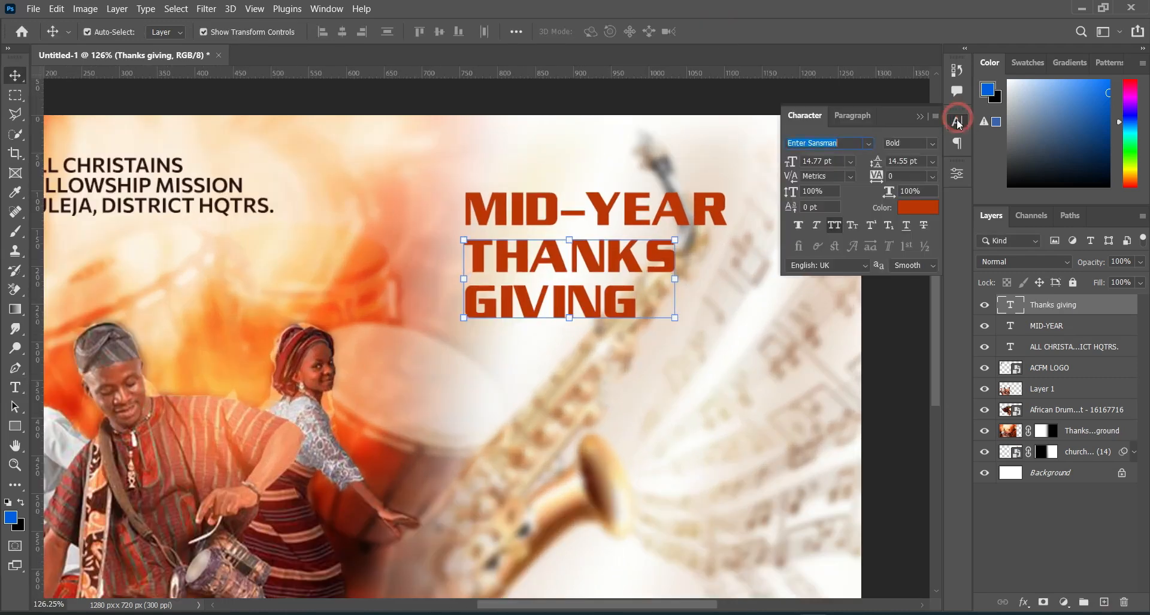
{"action": "left_click", "coordinate": [920, 117]}
{"action": "left_click", "coordinate": [15, 387]}
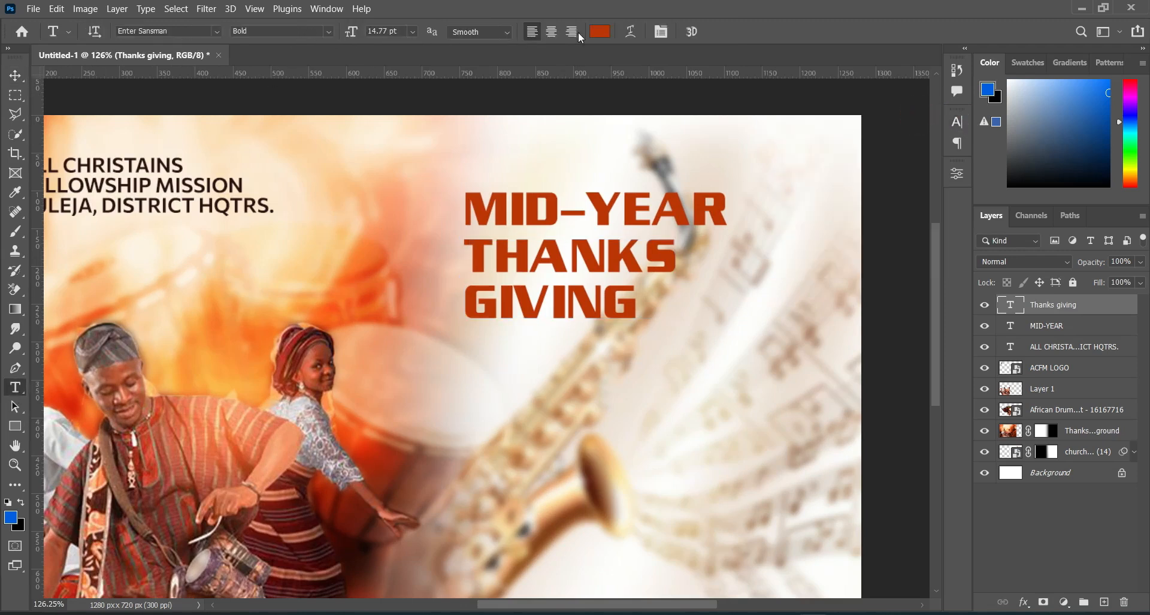
{"action": "left_click", "coordinate": [552, 34]}
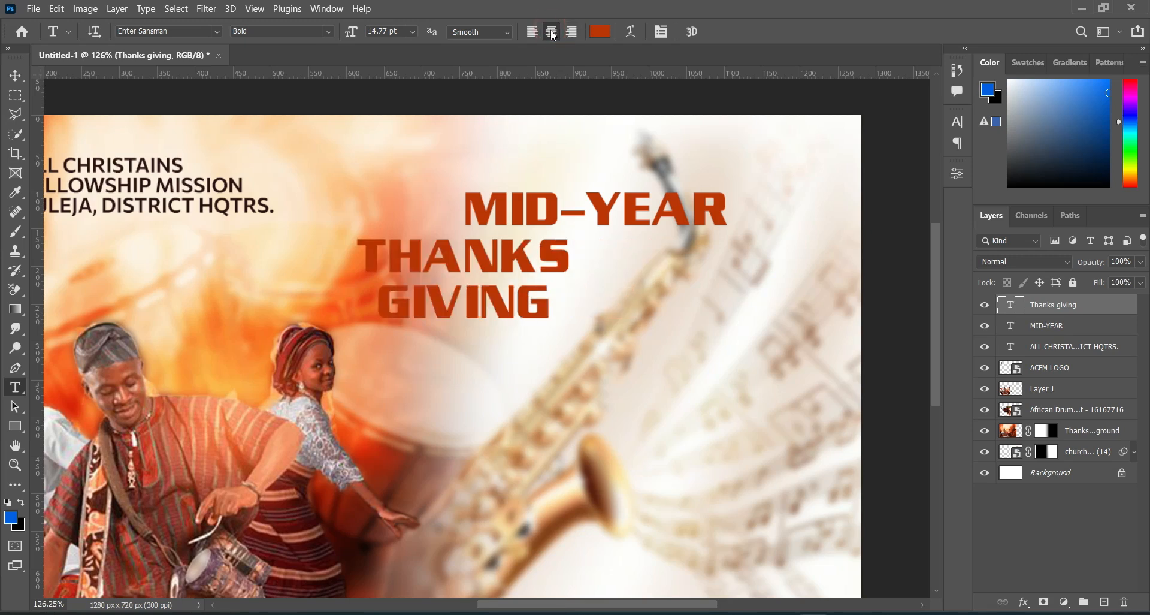
Step: Set the Thanks giving text's leading to 11 pt and move it centred beneath MID-YEAR
{"action": "left_click", "coordinate": [958, 121]}
{"action": "left_click_drag", "start_coordinate": [877, 161], "coordinate": [876, 159]}
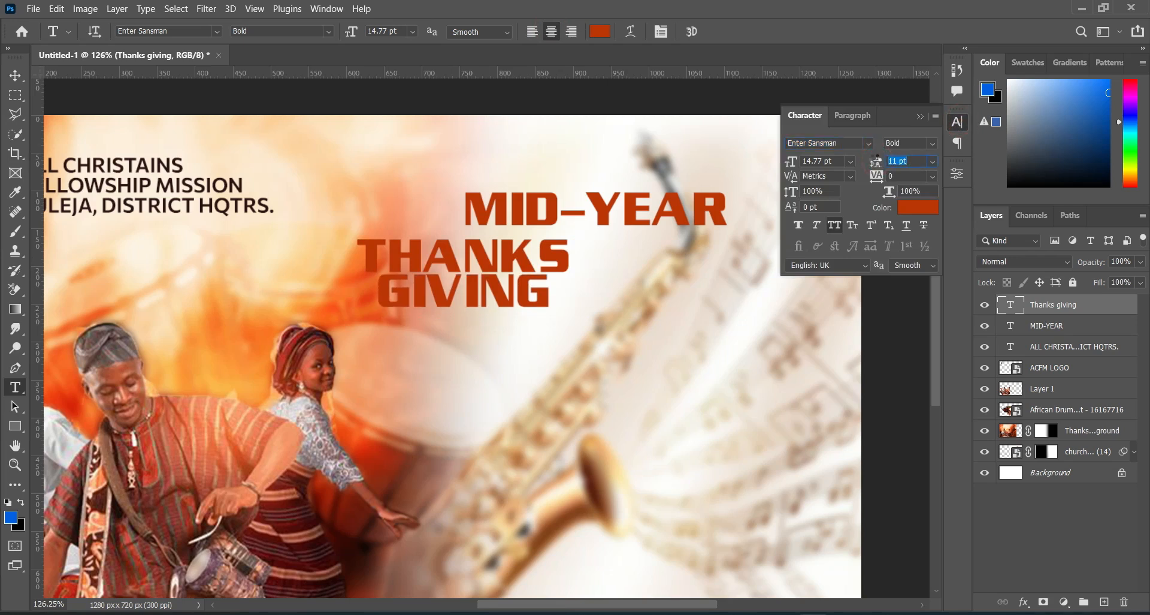
{"action": "left_click", "coordinate": [921, 117]}
{"action": "left_click_drag", "start_coordinate": [497, 258], "coordinate": [633, 246]}
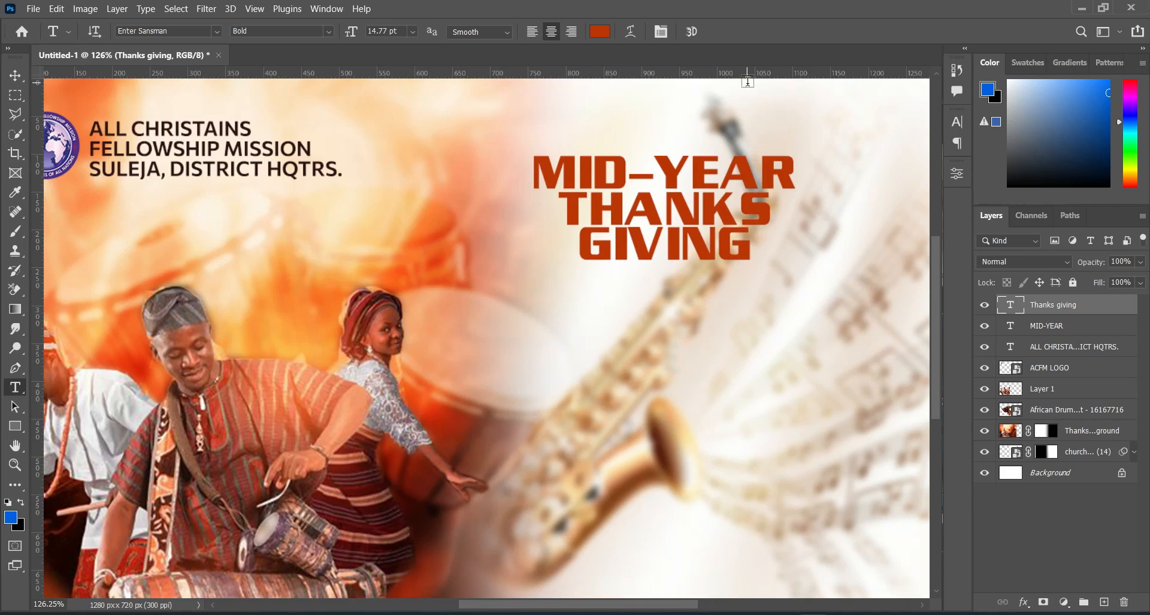
Step: Turn off All Caps for the Thanks giving text and tighten its leading to 9 pt
{"action": "left_click", "coordinate": [957, 122]}
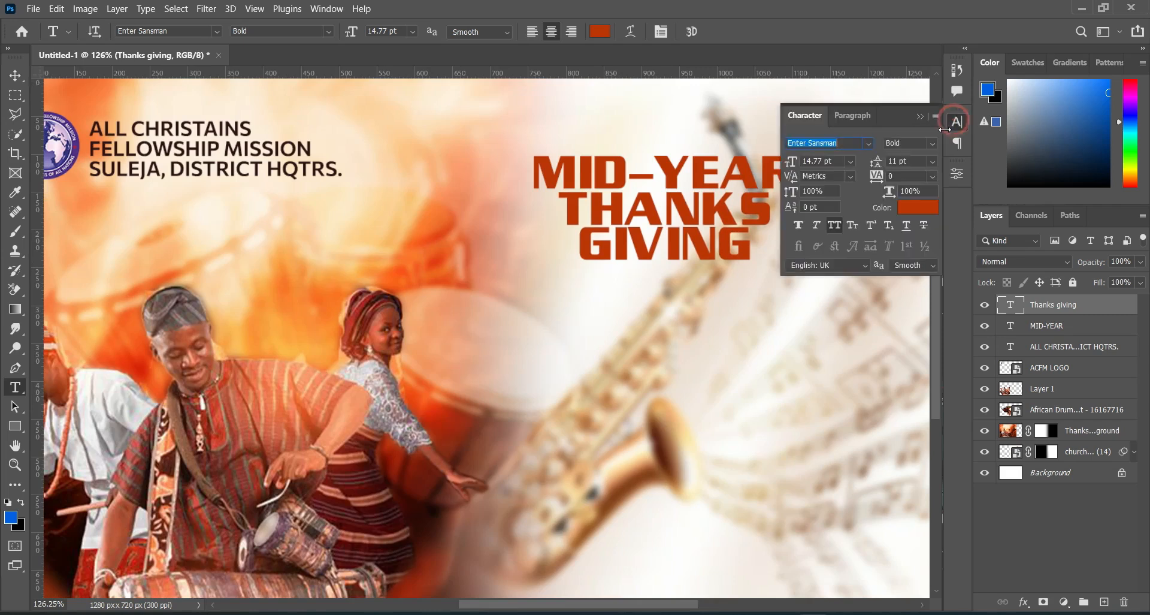
{"action": "left_click", "coordinate": [833, 224]}
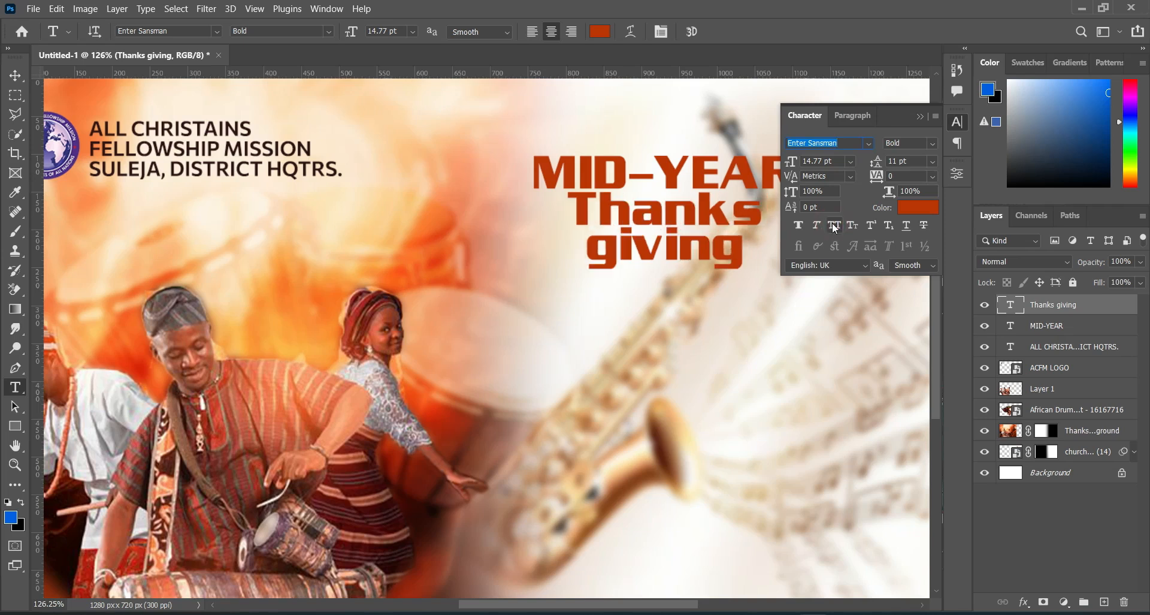
{"action": "left_click", "coordinate": [919, 116]}
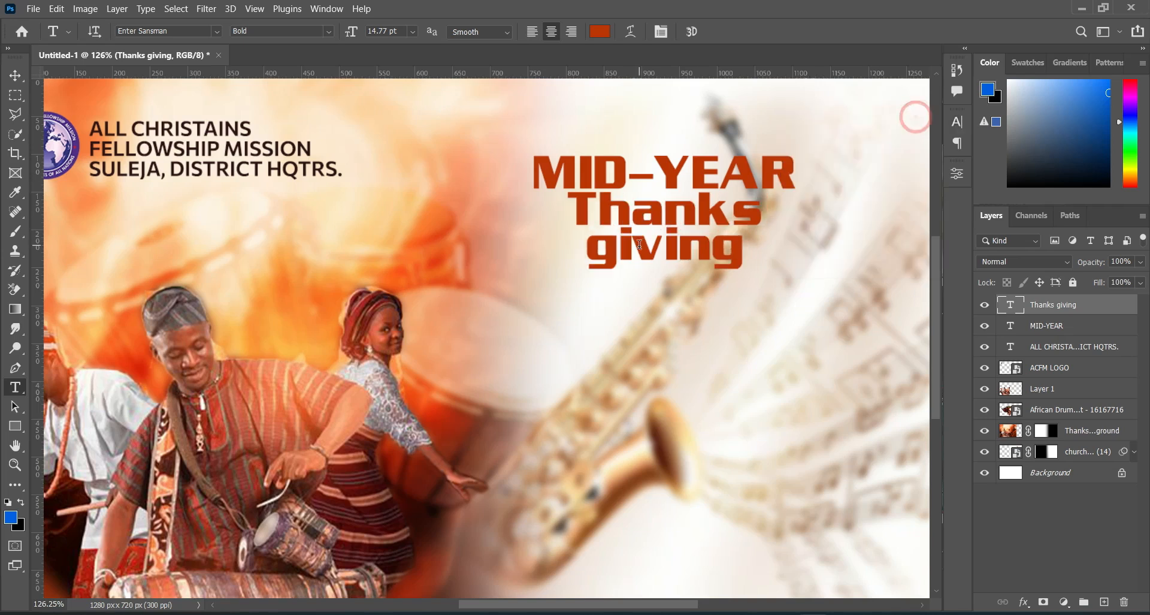
{"action": "left_click", "coordinate": [957, 123]}
{"action": "left_click_drag", "start_coordinate": [878, 162], "coordinate": [876, 160]}
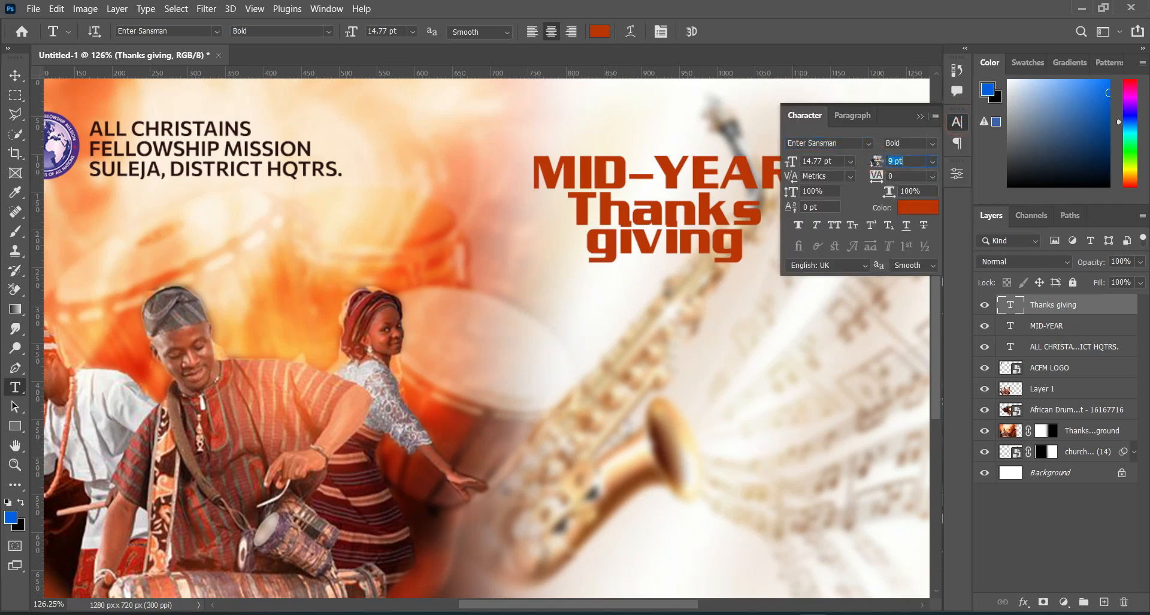
{"action": "left_click", "coordinate": [921, 117]}
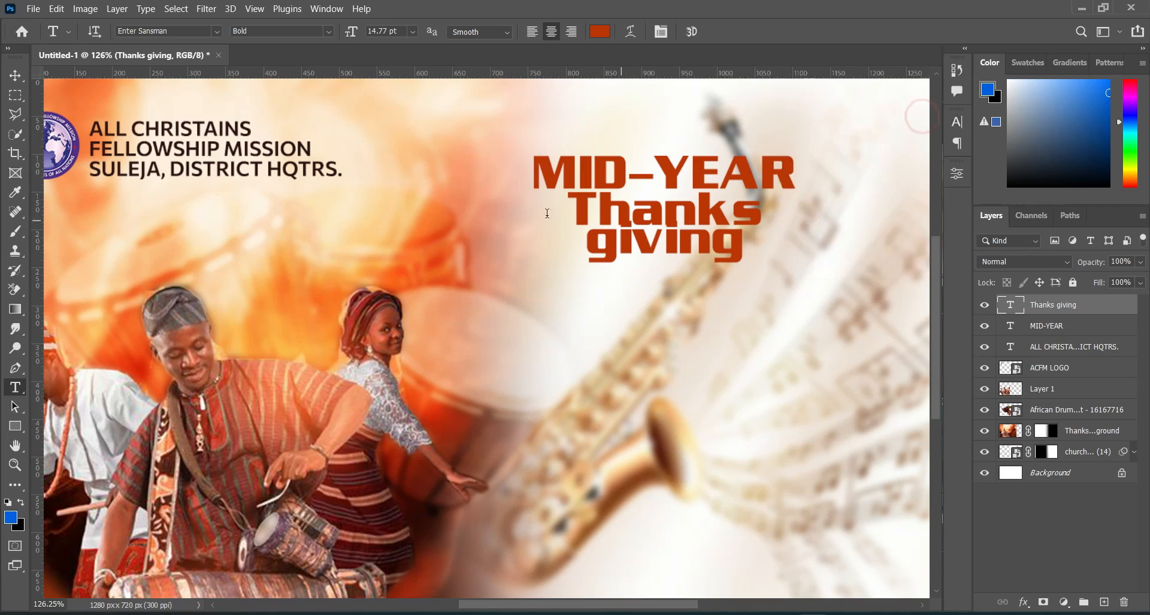
Step: Scale the Thanks giving text up to about 136% so it spans the width of MID-YEAR, and move it down just beneath that line
{"action": "key", "text": "v"}
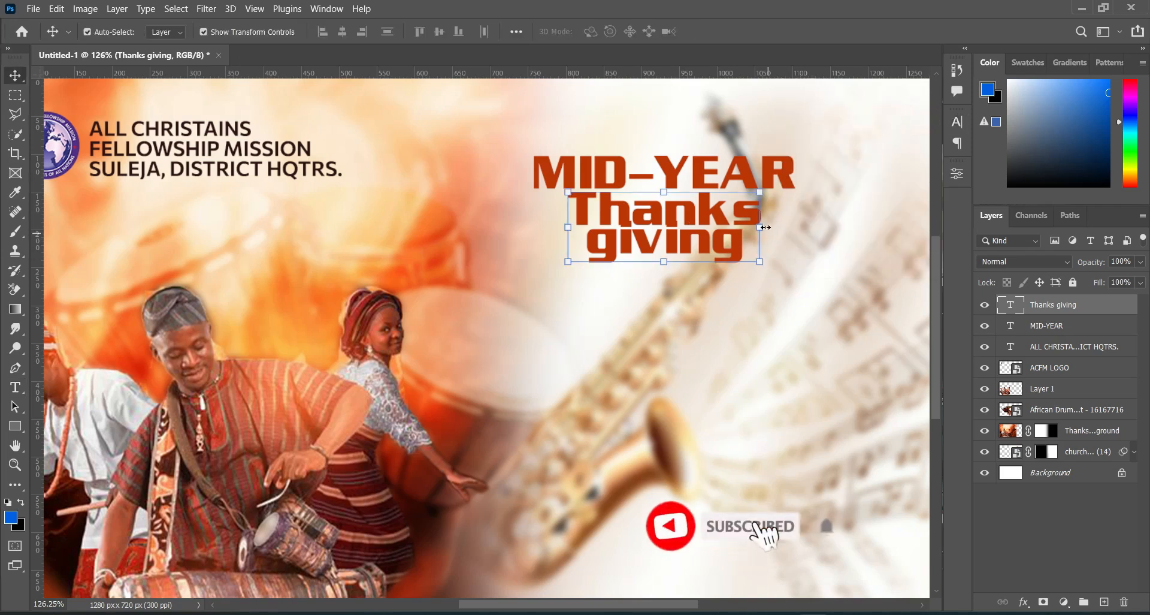
{"action": "left_click_drag", "start_coordinate": [765, 227], "coordinate": [800, 225]}
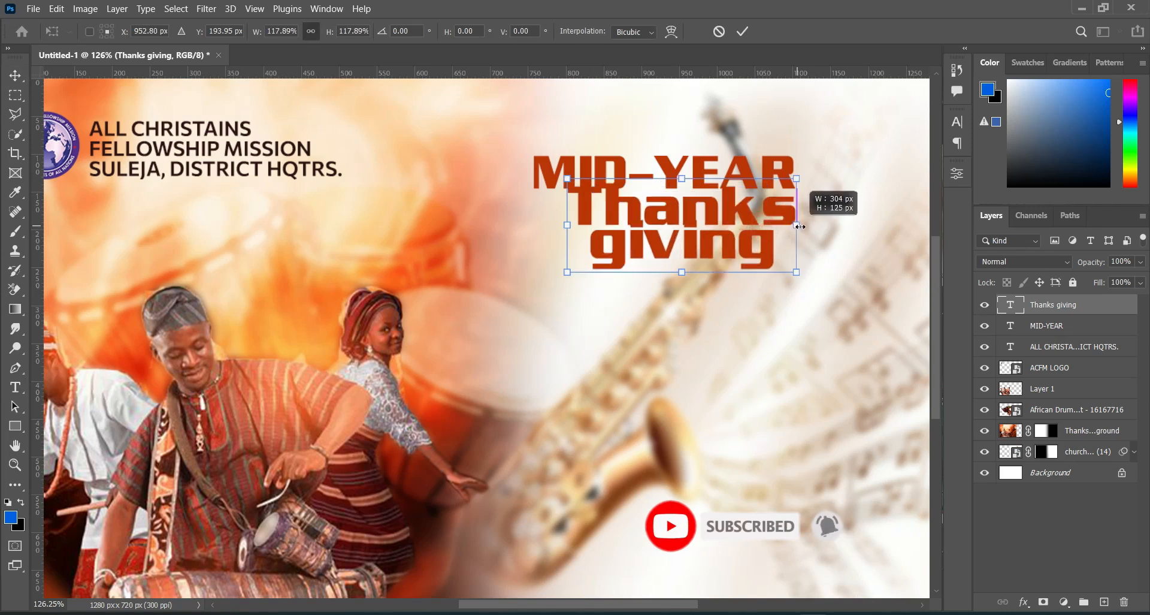
{"action": "left_click_drag", "start_coordinate": [561, 225], "coordinate": [534, 233]}
{"action": "left_click_drag", "start_coordinate": [672, 220], "coordinate": [672, 237]}
Step: Nudge the enlarged Thanks giving text up until it sits tightly below MID-YEAR
{"action": "key", "text": "Up"}
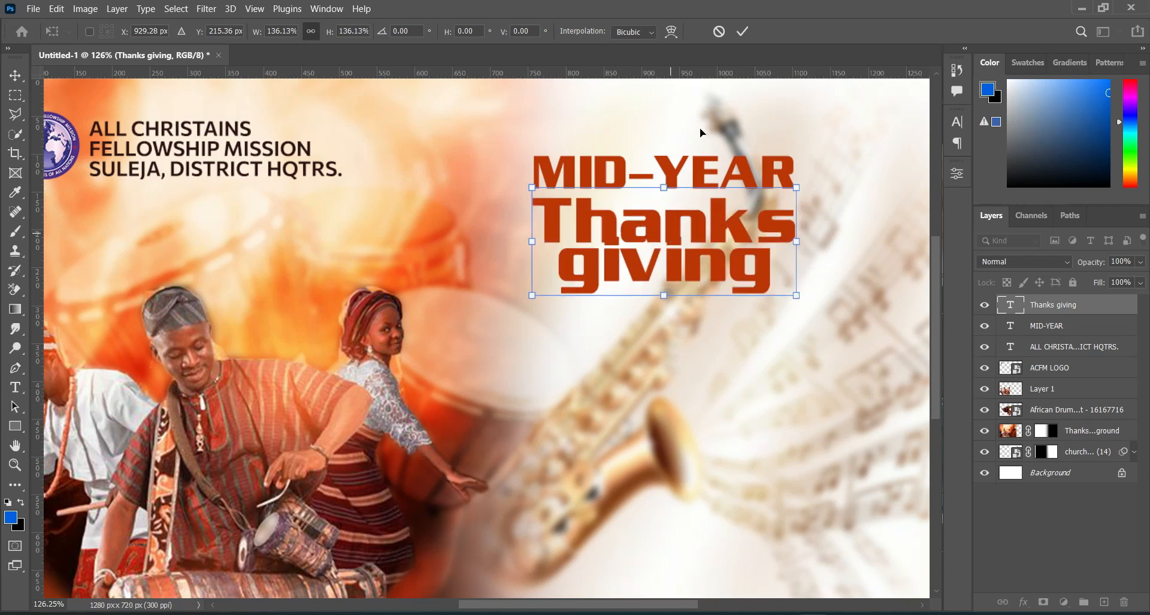
{"action": "key", "text": "Up"}
{"action": "key", "text": "Up"}
{"action": "left_click", "coordinate": [741, 29]}
{"action": "key", "text": "Up"}
{"action": "key", "text": "Up"}
{"action": "key", "text": "Up"}
{"action": "key", "text": "Up"}
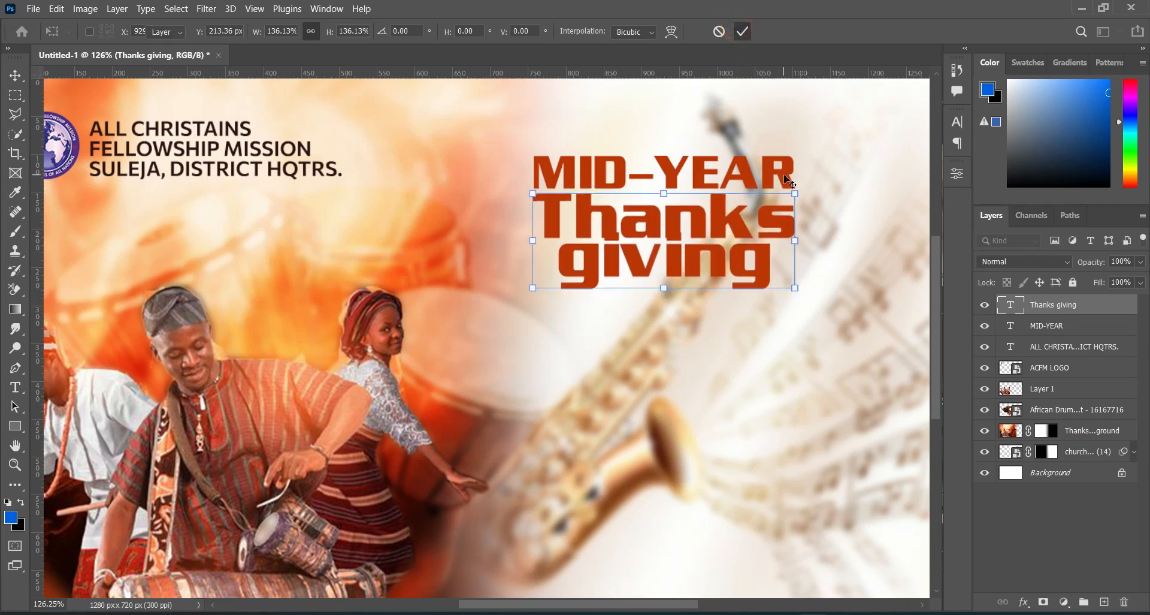
{"action": "key", "text": "Up"}
{"action": "key", "text": "Up"}
{"action": "key", "text": "Up"}
{"action": "key", "text": "Return"}
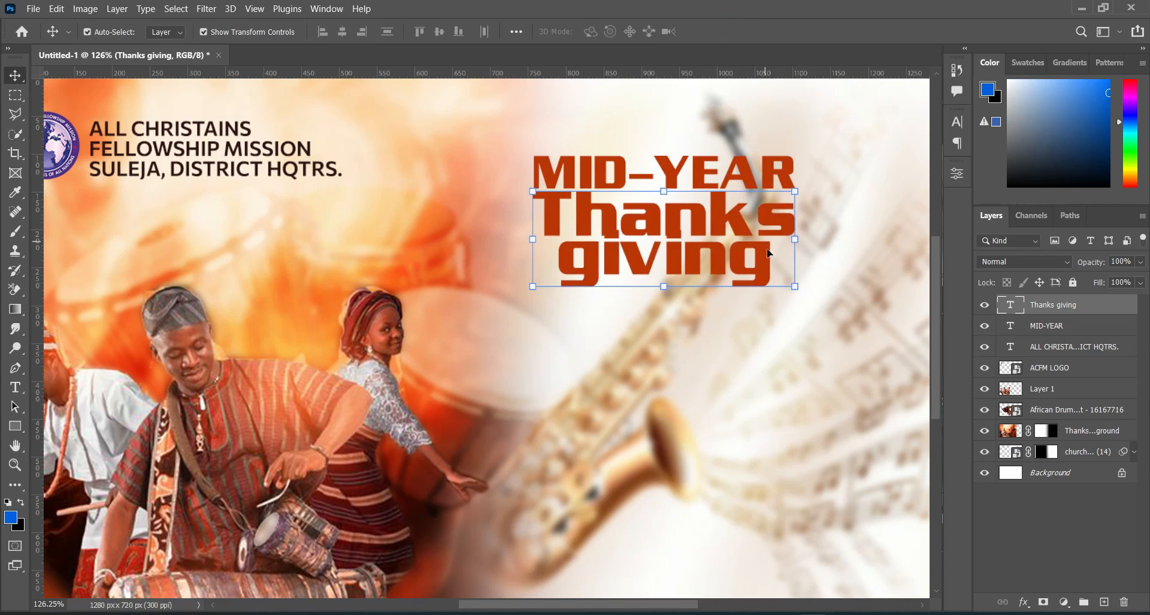
Step: Enlarge the Thanks giving text to about 169% and shrink MID-YEAR to about 74%, keeping MID-YEAR just above it
{"action": "scroll", "coordinate": [658, 258], "scroll_direction": "down", "scroll_amount": 2}
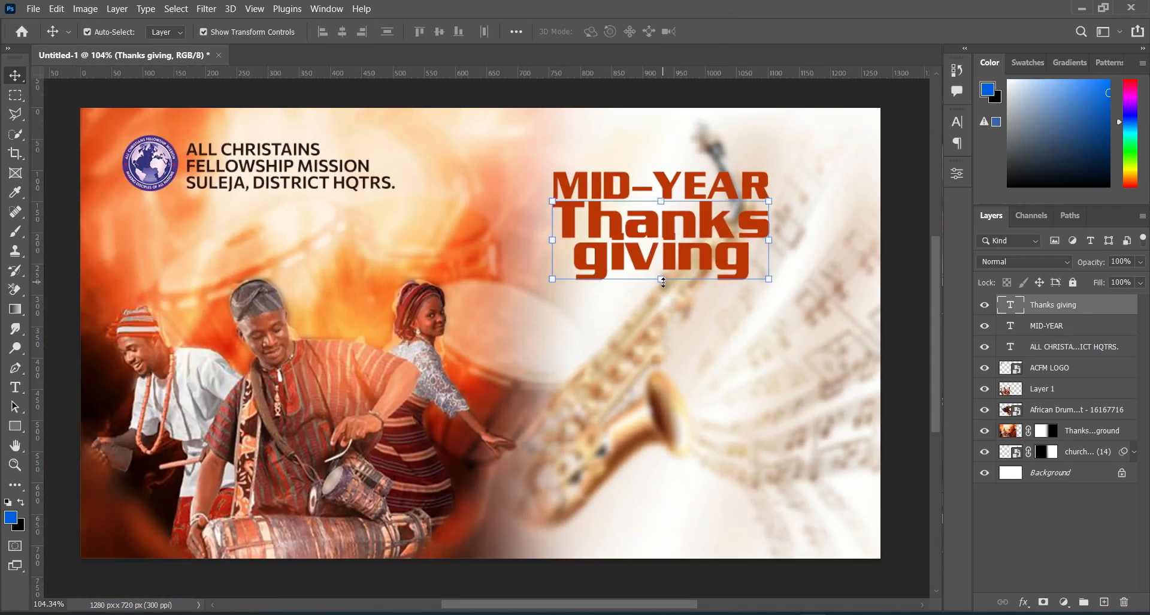
{"action": "left_click_drag", "start_coordinate": [662, 280], "coordinate": [670, 347]}
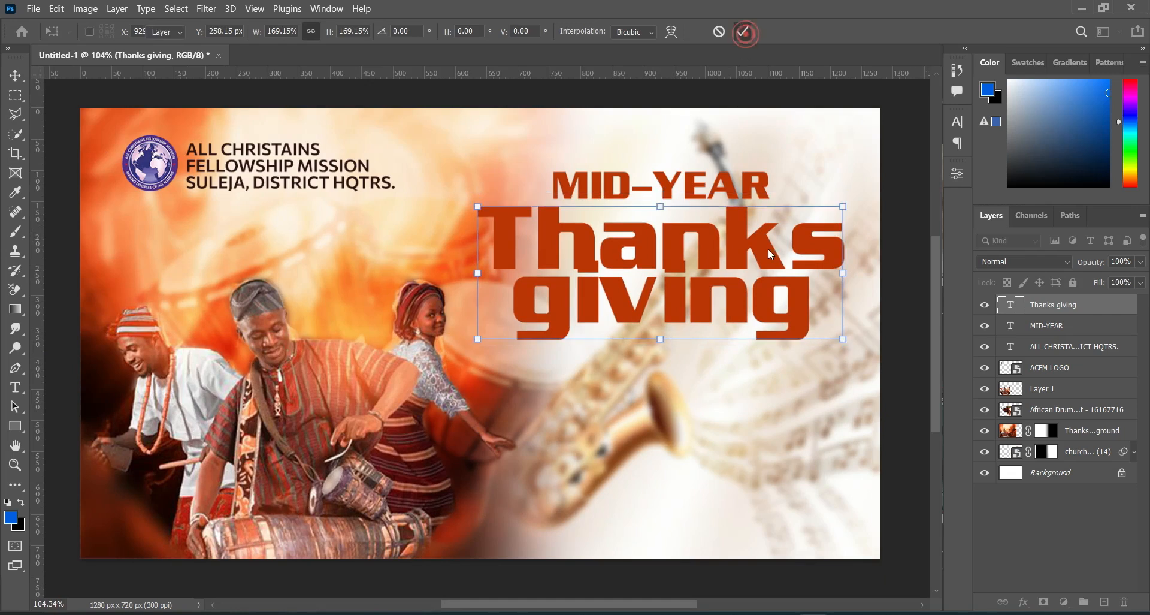
{"action": "left_click", "coordinate": [760, 187]}
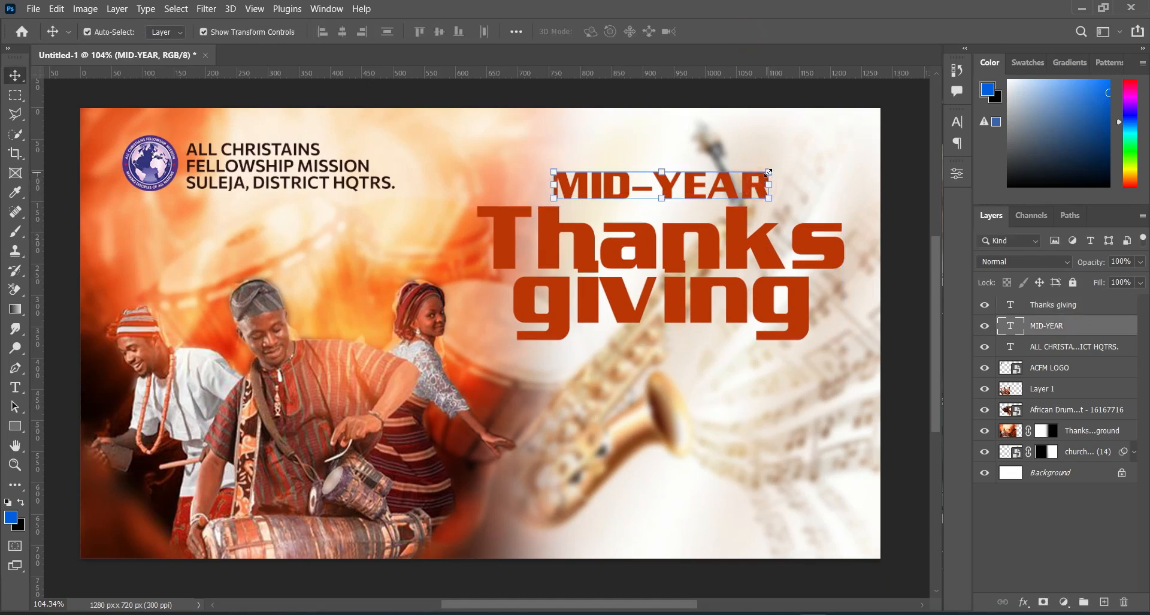
{"action": "mouse_move", "coordinate": [692, 186]}
{"action": "left_mouse_down"}
{"action": "mouse_move", "coordinate": [728, 188]}
{"action": "mouse_move", "coordinate": [682, 198]}
{"action": "left_mouse_up"}
{"action": "left_click", "coordinate": [771, 188]}
{"action": "left_click", "coordinate": [743, 31]}
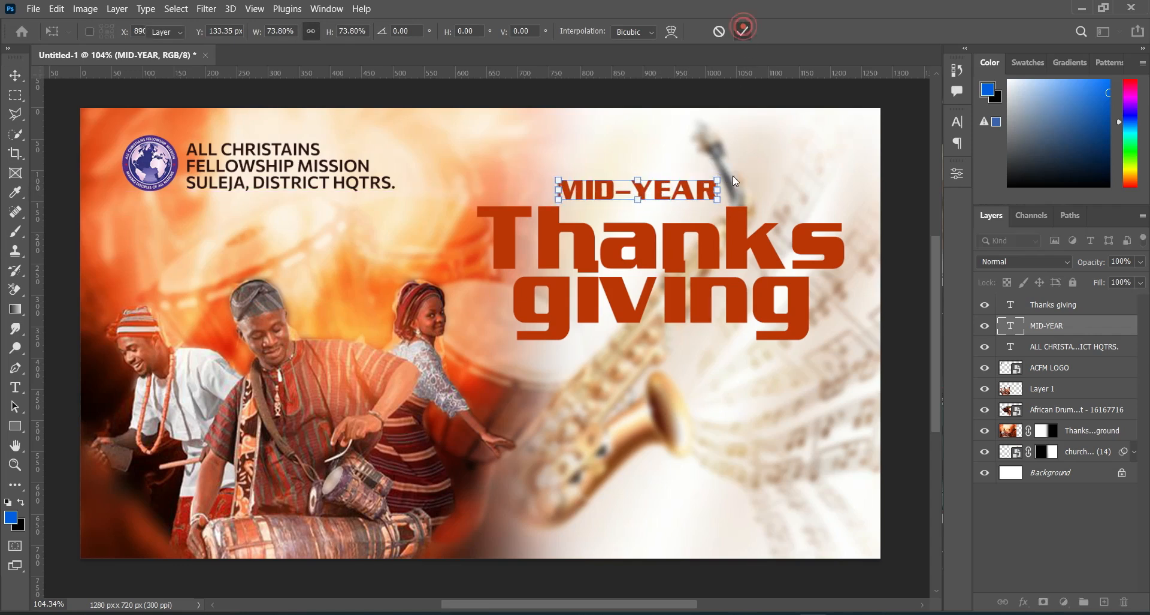
Step: Skew the MID-YEAR text vertically so its right end rises
{"action": "left_click", "coordinate": [716, 189]}
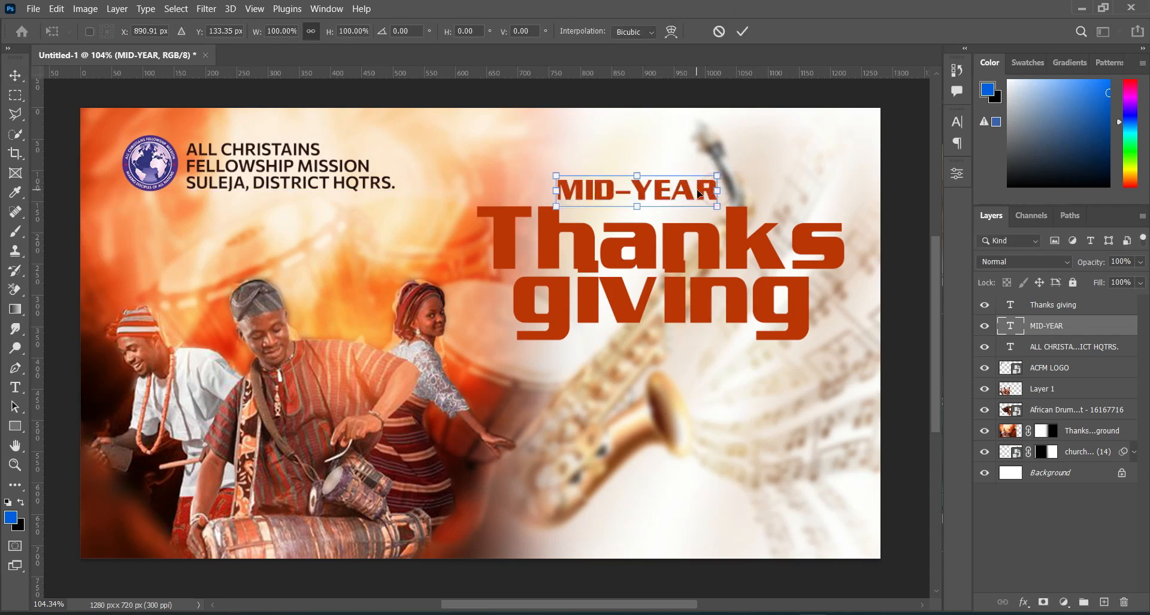
{"action": "right_click", "coordinate": [698, 193]}
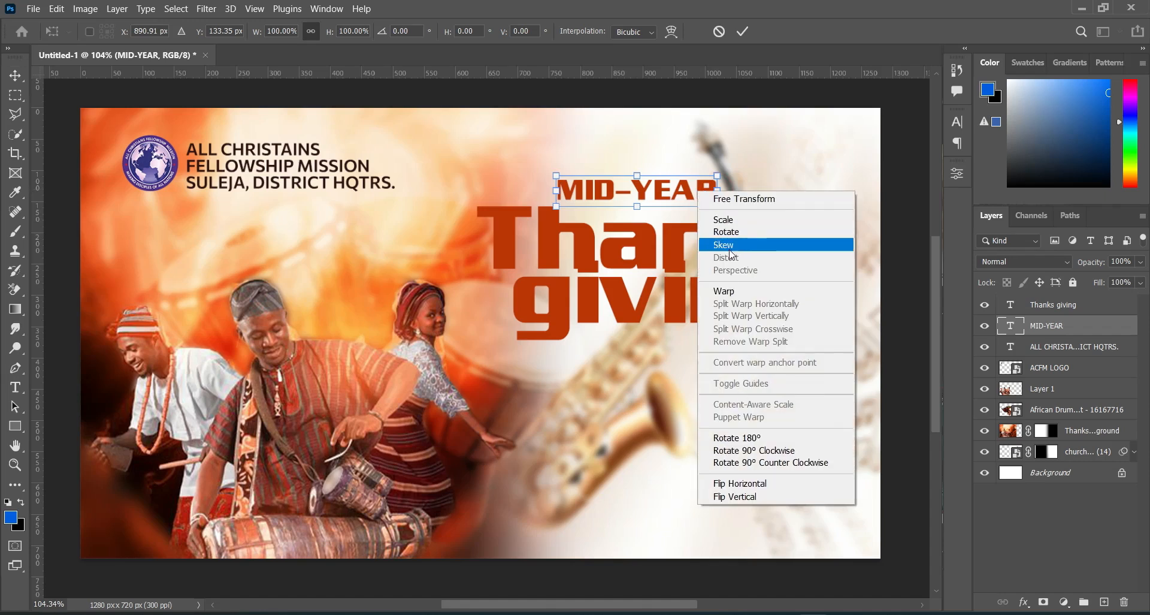
{"action": "left_click", "coordinate": [723, 233]}
{"action": "left_click_drag", "start_coordinate": [720, 195], "coordinate": [719, 174]}
{"action": "left_click", "coordinate": [743, 31]}
Step: Skew the Thanks giving text vertically by about -7.4° so it slants upward in line with MID-YEAR
{"action": "left_click", "coordinate": [745, 228]}
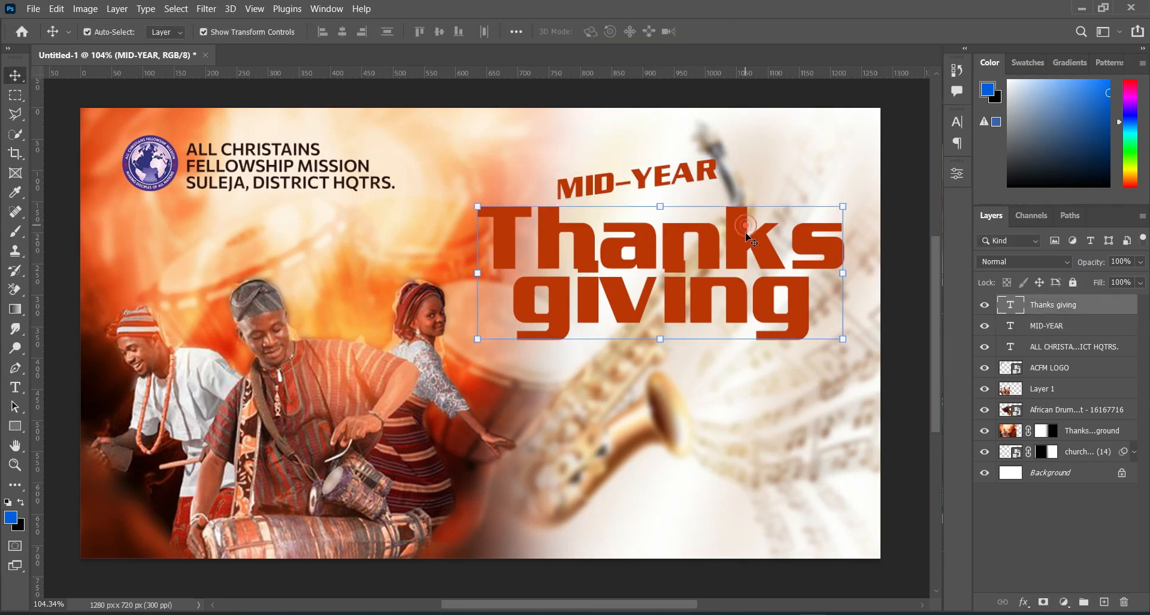
{"action": "key", "text": "ctrl+t"}
{"action": "right_click", "coordinate": [851, 282]}
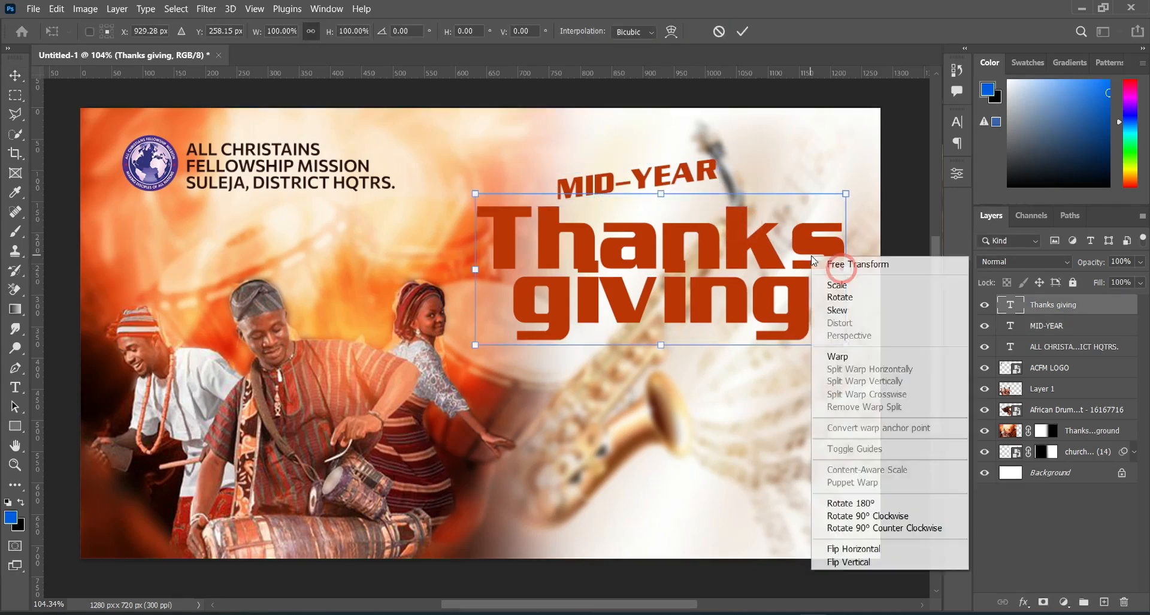
{"action": "left_click", "coordinate": [836, 310]}
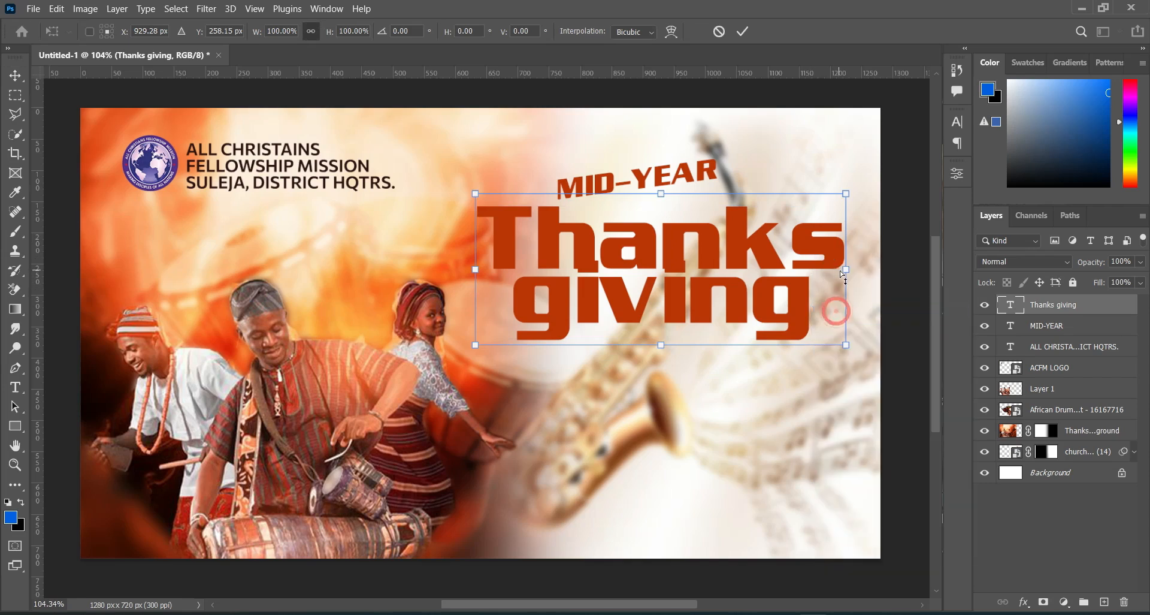
{"action": "left_click_drag", "start_coordinate": [844, 269], "coordinate": [844, 225]}
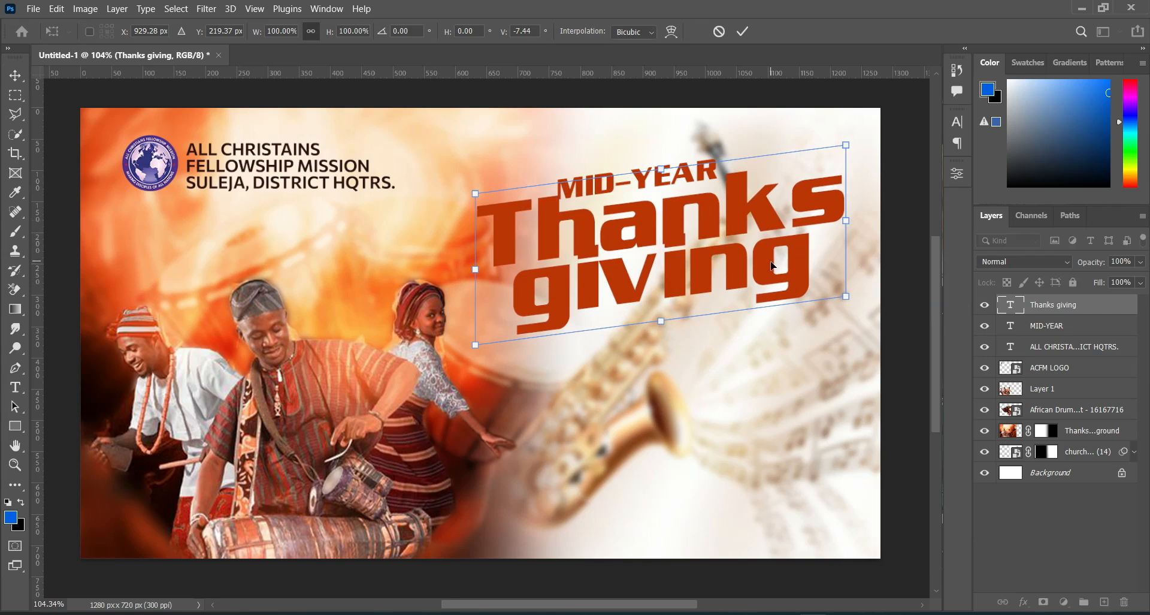
{"action": "left_click", "coordinate": [743, 31]}
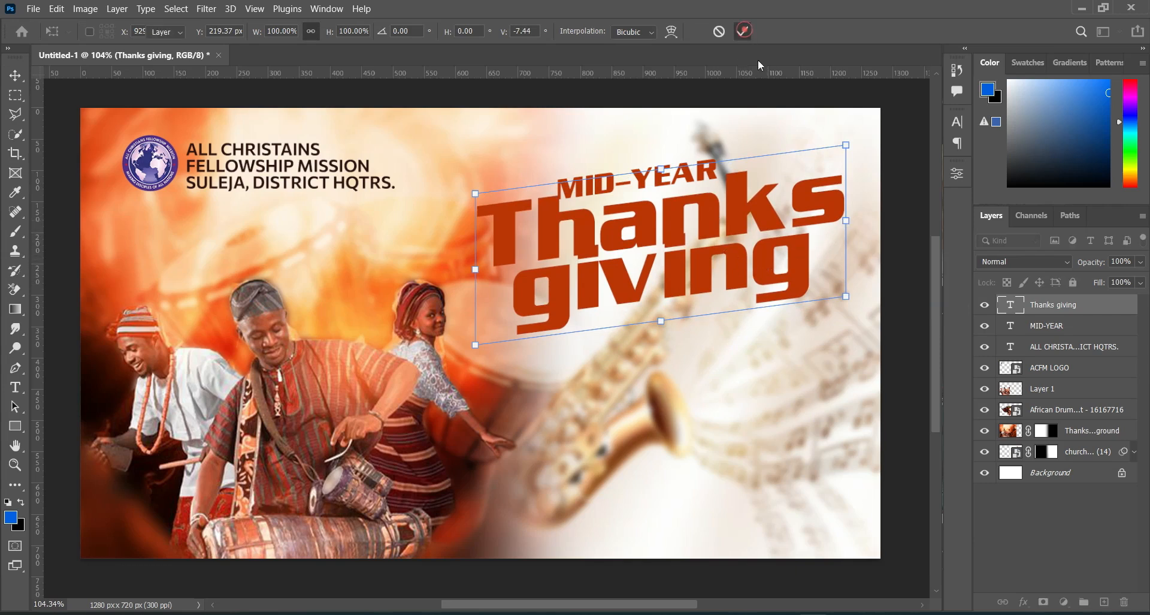
Step: Select the MID-YEAR and Thanks giving layers together and move them slightly down and to the right
{"action": "left_click", "coordinate": [1050, 327], "text": "ctrl"}
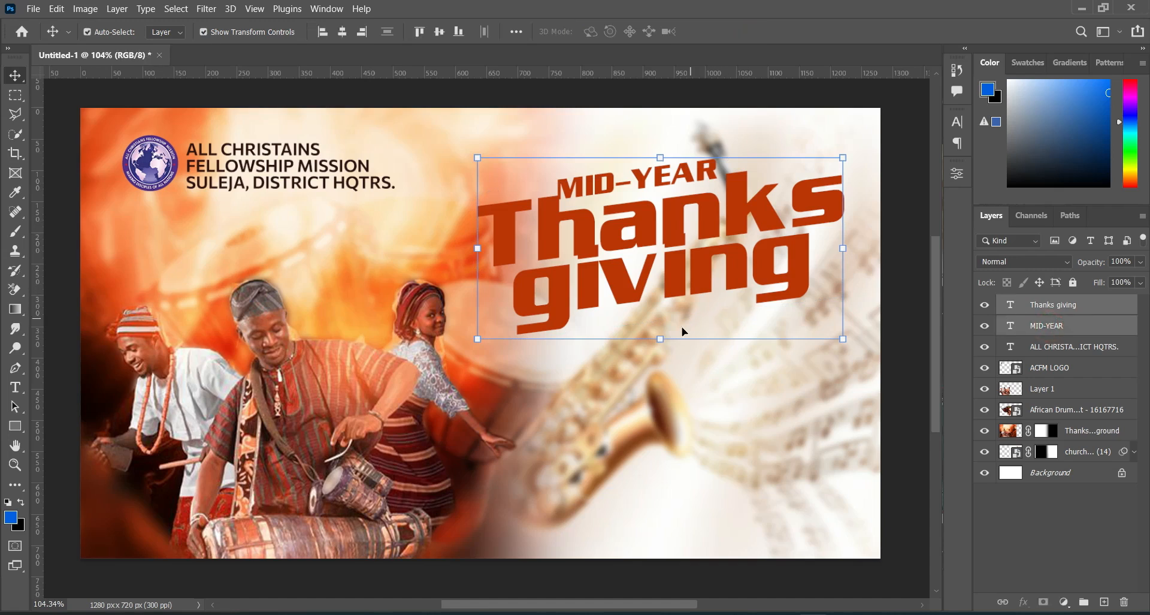
{"action": "left_click", "coordinate": [663, 339]}
{"action": "mouse_move", "coordinate": [683, 262]}
{"action": "left_mouse_down"}
{"action": "mouse_move", "coordinate": [685, 290]}
{"action": "mouse_move", "coordinate": [686, 274]}
{"action": "left_mouse_up"}
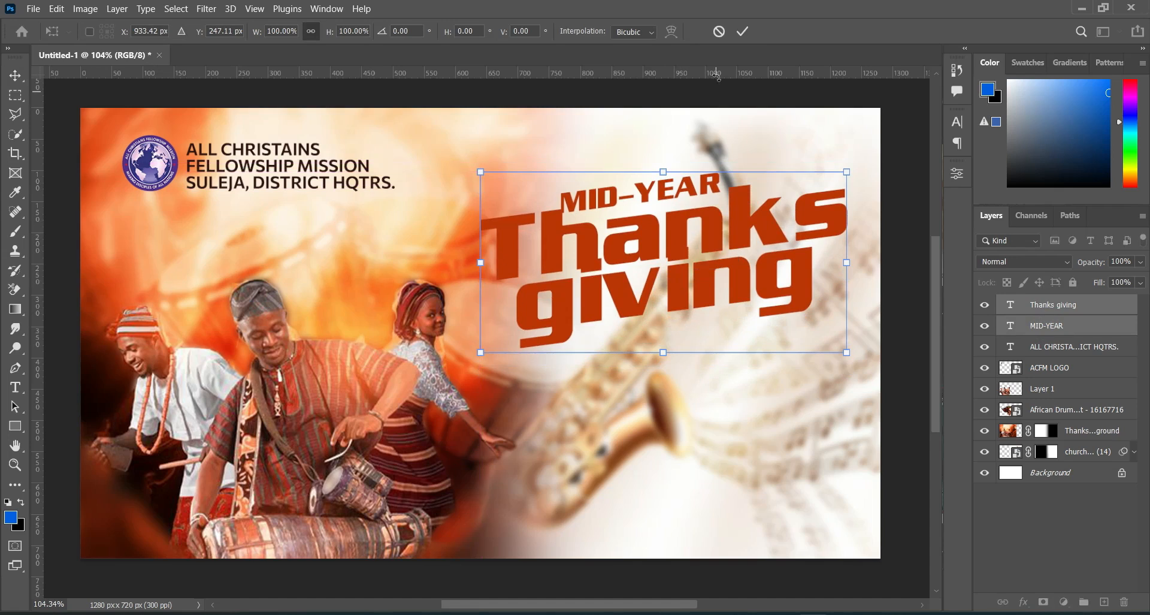
{"action": "left_click", "coordinate": [741, 33]}
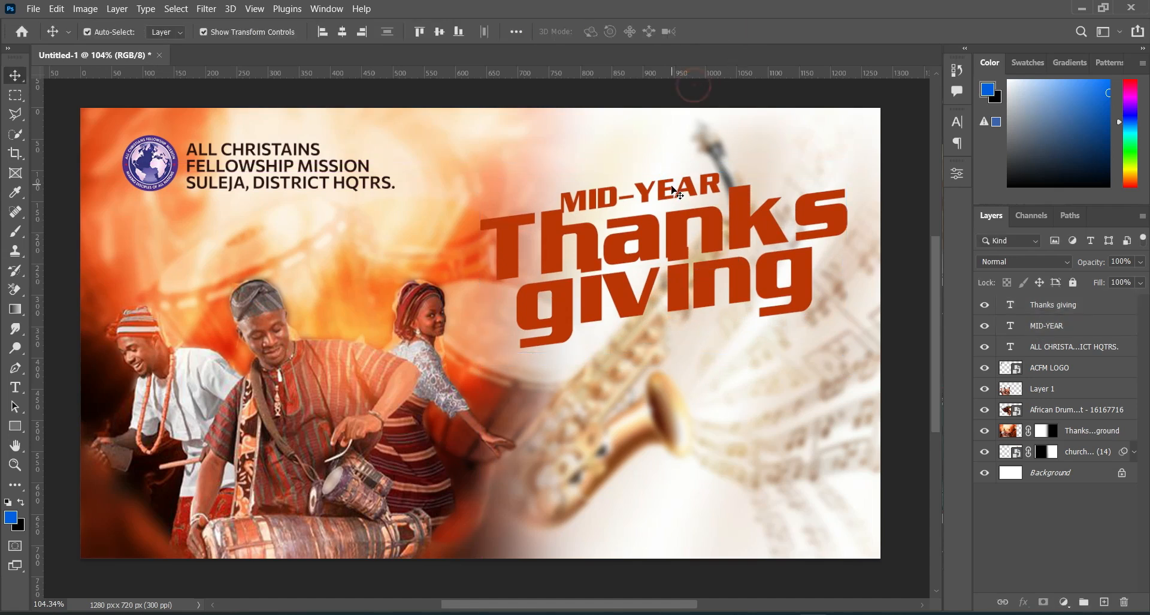
Step: Move MID-YEAR slightly up and the Thanks giving text slightly down to open a gap between them
{"action": "mouse_move", "coordinate": [663, 193]}
{"action": "left_mouse_down"}
{"action": "mouse_move", "coordinate": [666, 176]}
{"action": "mouse_move", "coordinate": [667, 215]}
{"action": "mouse_move", "coordinate": [650, 195]}
{"action": "left_mouse_up"}
{"action": "left_click", "coordinate": [664, 90]}
{"action": "left_click_drag", "start_coordinate": [678, 259], "coordinate": [678, 245]}
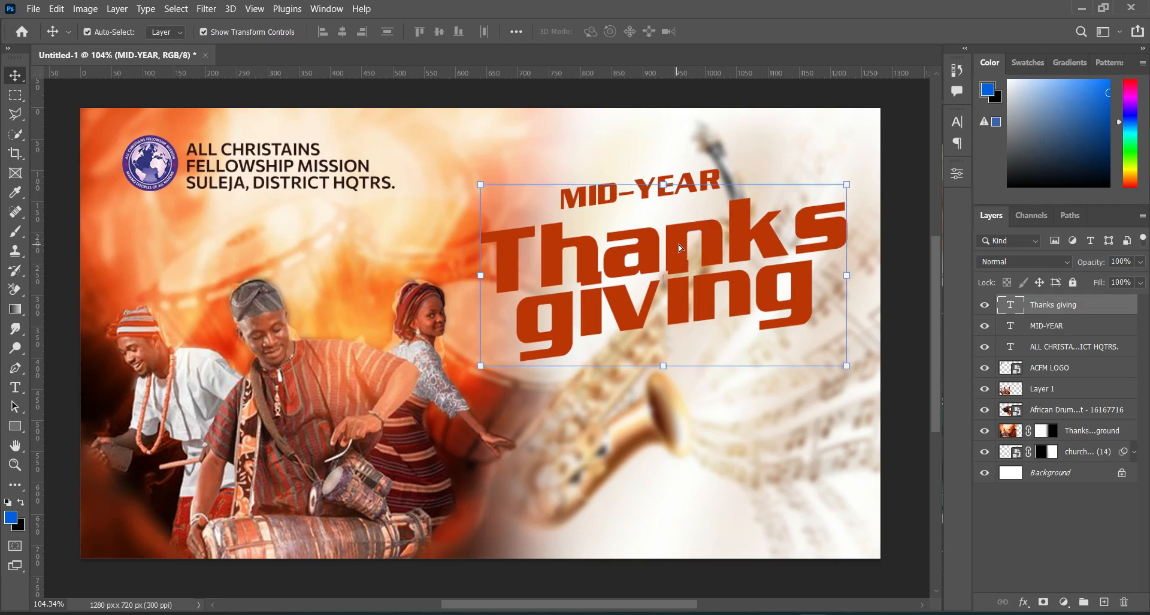
{"action": "left_click", "coordinate": [656, 91]}
Step: Scale MID-YEAR down a little more and shift it slightly left above the Thanks giving text
{"action": "left_click", "coordinate": [613, 191]}
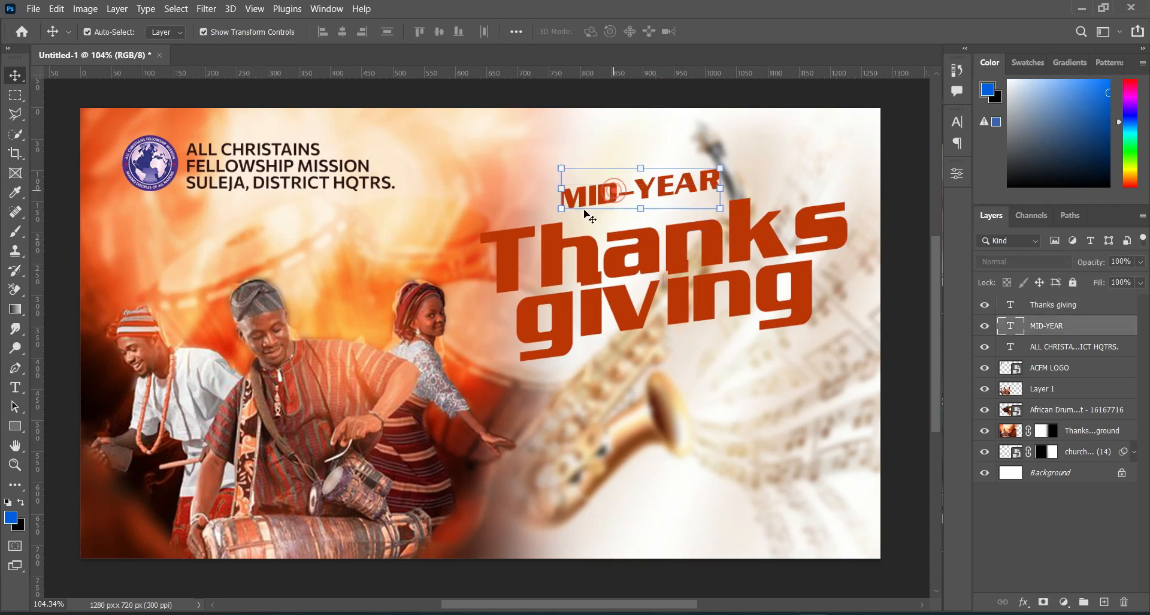
{"action": "mouse_move", "coordinate": [563, 188]}
{"action": "left_mouse_down"}
{"action": "mouse_move", "coordinate": [551, 187]}
{"action": "mouse_move", "coordinate": [580, 185]}
{"action": "mouse_move", "coordinate": [561, 188]}
{"action": "left_mouse_up"}
{"action": "left_click", "coordinate": [743, 32]}
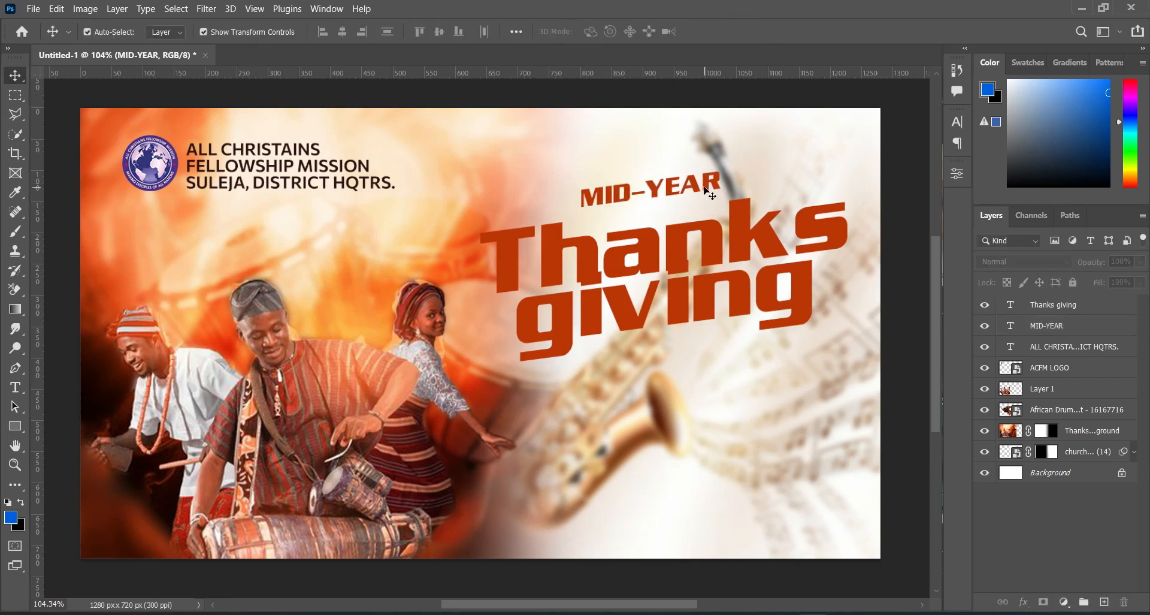
{"action": "left_click_drag", "start_coordinate": [699, 187], "coordinate": [696, 187]}
{"action": "left_click", "coordinate": [905, 137]}
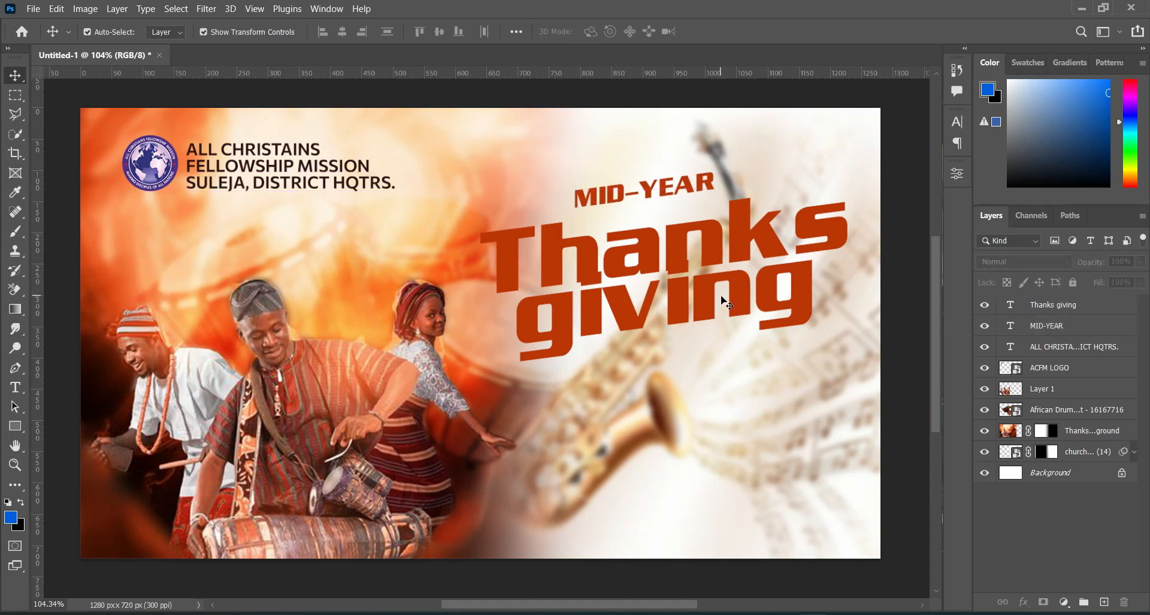
Step: Copy "Service" from Text.txt and add it as a new text layer below the Thanks giving text
{"action": "key", "text": "alt+Tab"}
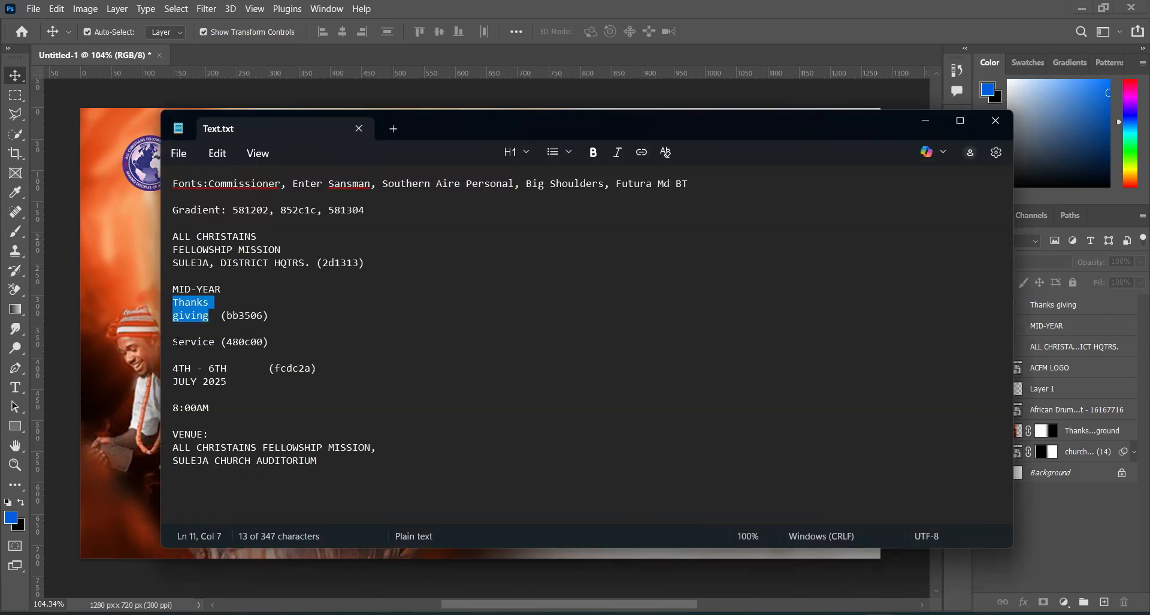
{"action": "left_click_drag", "start_coordinate": [173, 342], "coordinate": [214, 343]}
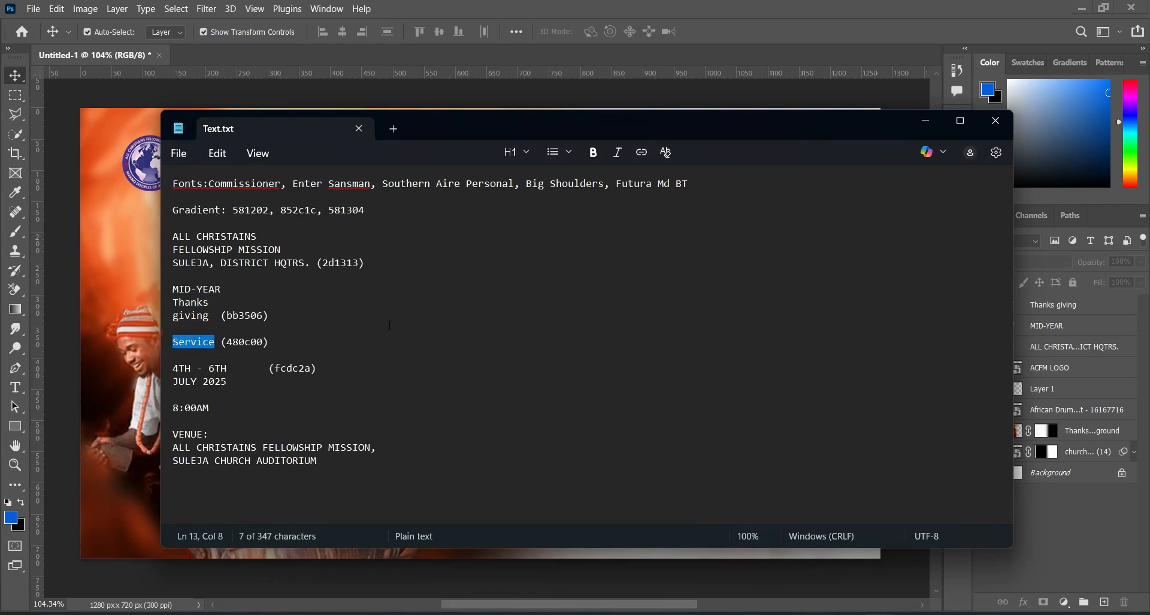
{"action": "left_click", "coordinate": [925, 121]}
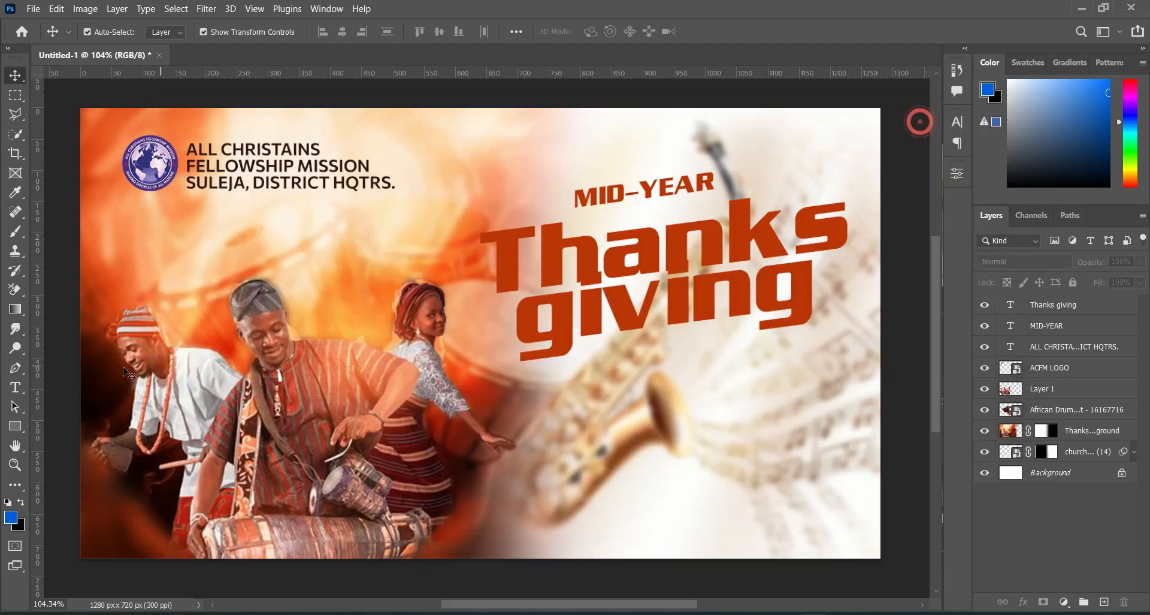
{"action": "left_click", "coordinate": [17, 387]}
{"action": "left_click", "coordinate": [567, 412]}
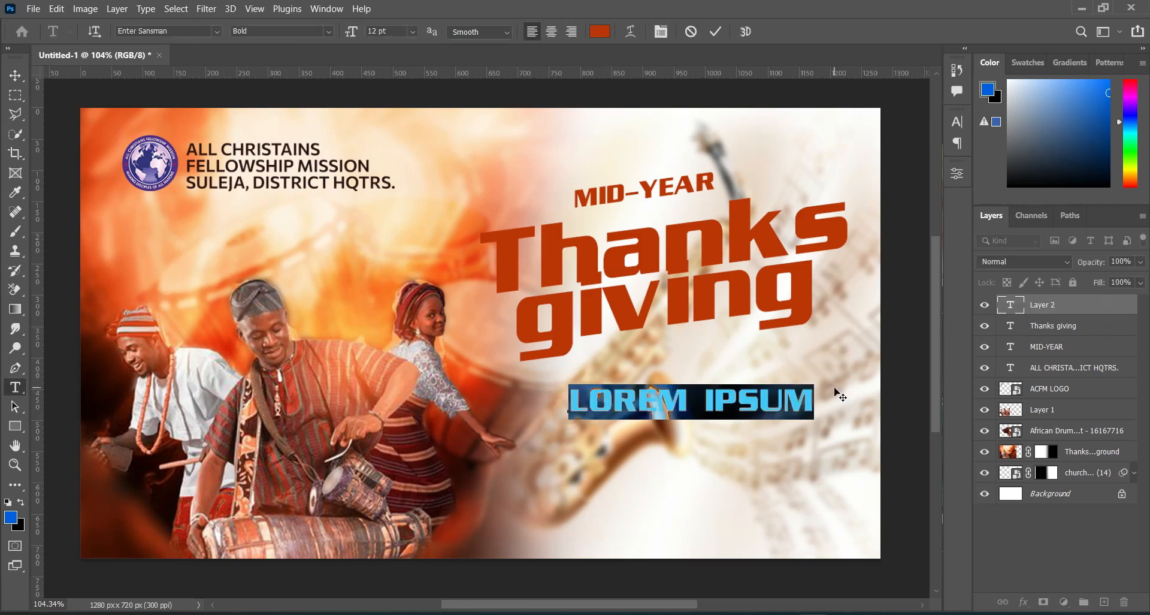
{"action": "type", "text": "SERVICE"}
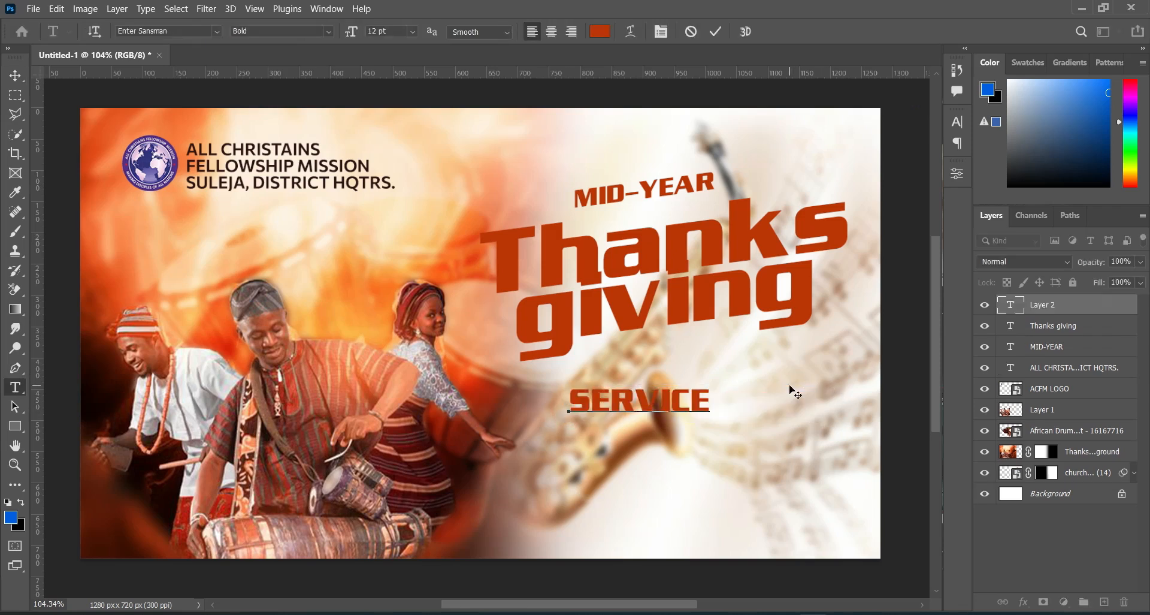
{"action": "left_click", "coordinate": [717, 33]}
Step: Turn off All Caps for the Service text
{"action": "left_click", "coordinate": [957, 120]}
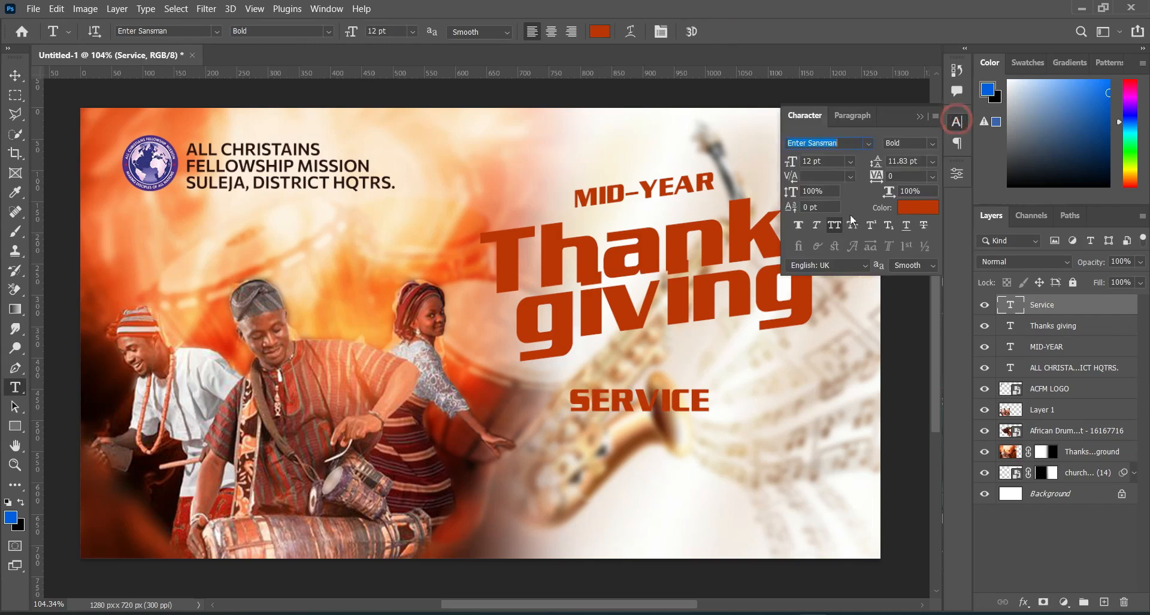
{"action": "left_click", "coordinate": [834, 225]}
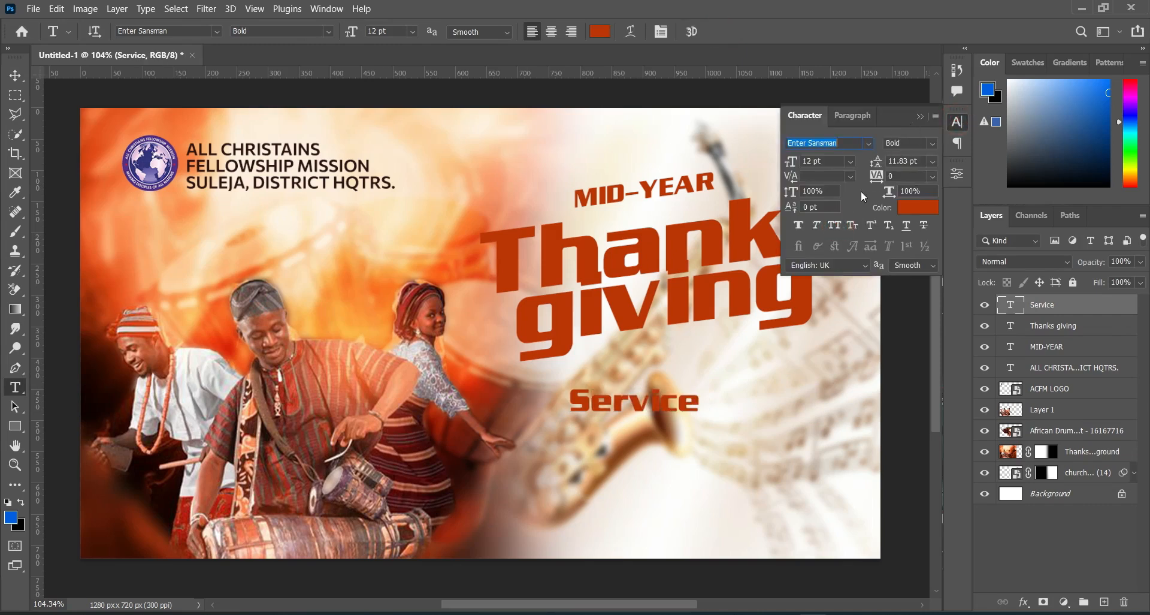
{"action": "left_click", "coordinate": [917, 116]}
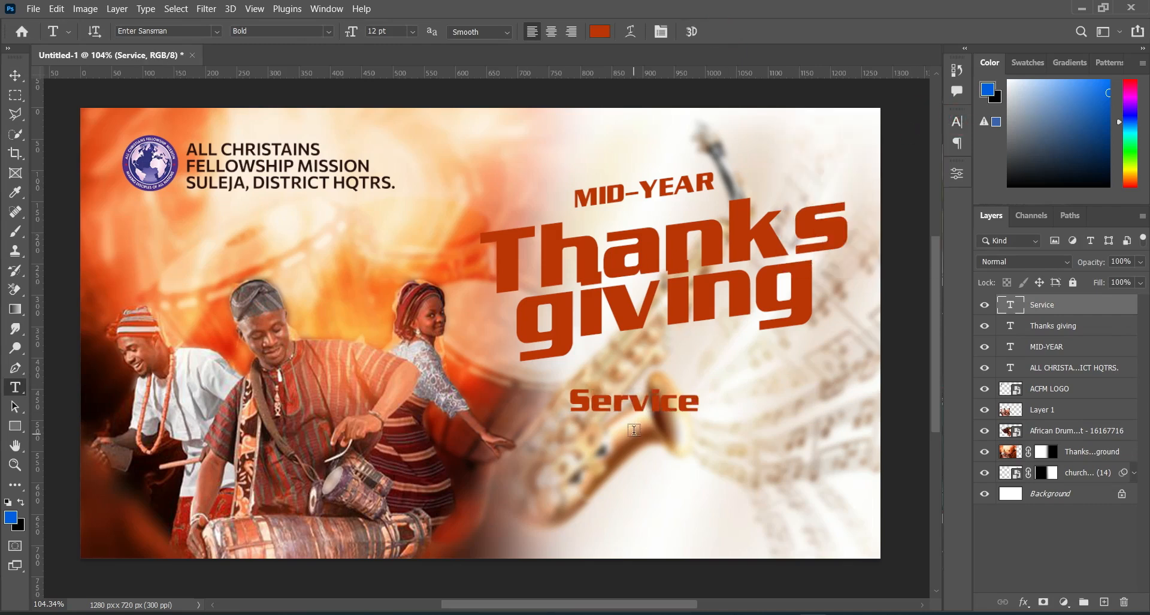
Step: Color the Service text 480c00, copied from Text.txt, and change its font to Southern Aire Personal Use Only
{"action": "key", "text": "alt+Tab"}
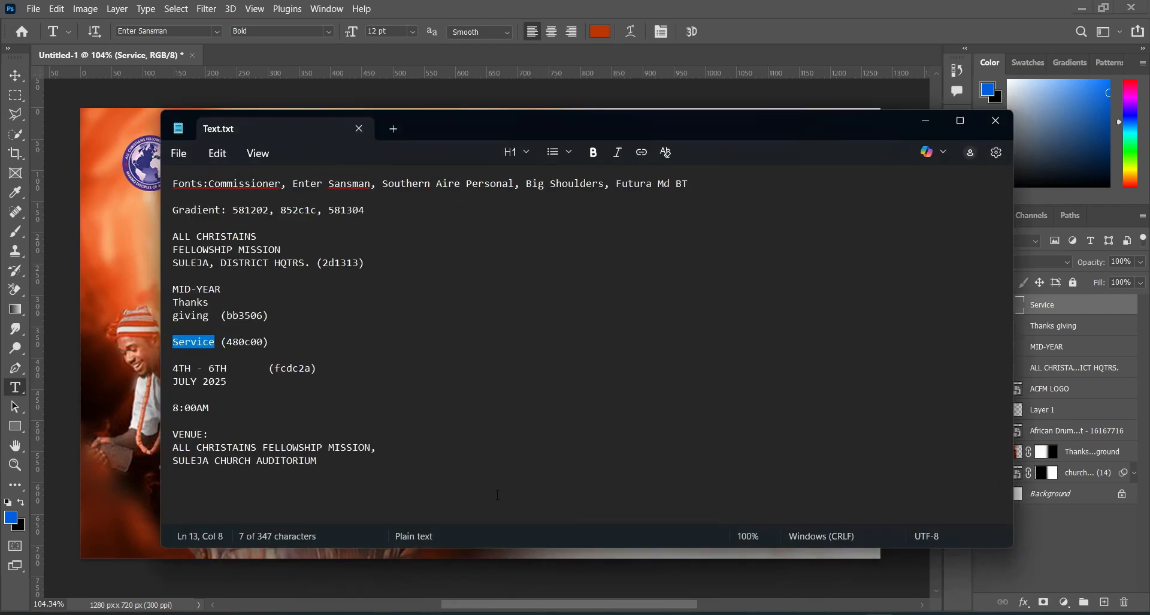
{"action": "left_click_drag", "start_coordinate": [229, 341], "coordinate": [264, 341]}
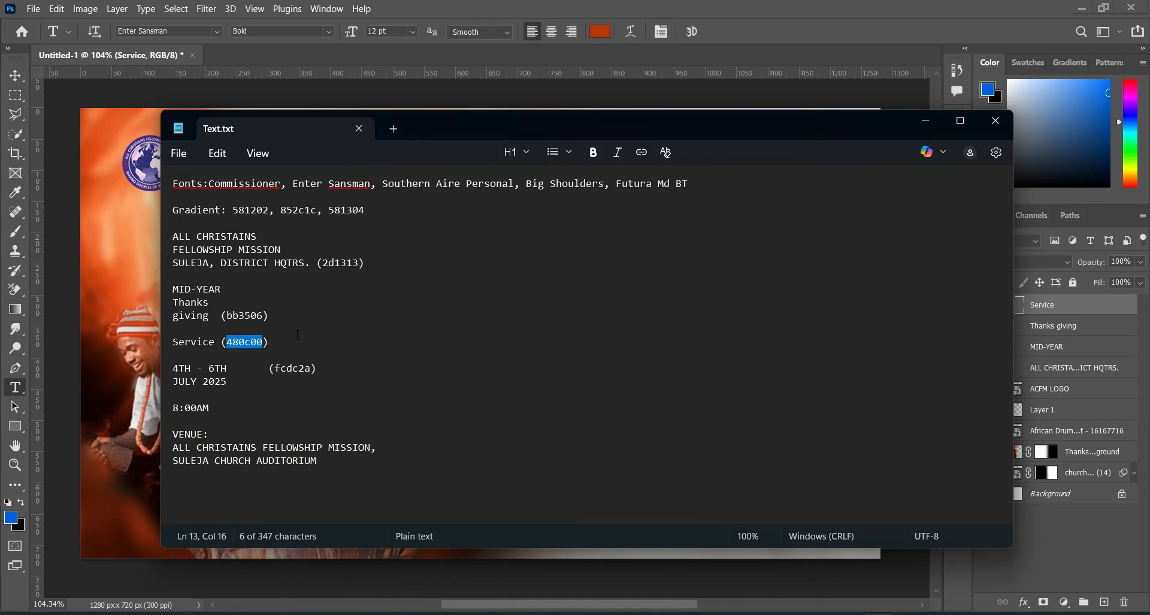
{"action": "left_click", "coordinate": [925, 121]}
{"action": "left_click", "coordinate": [600, 35]}
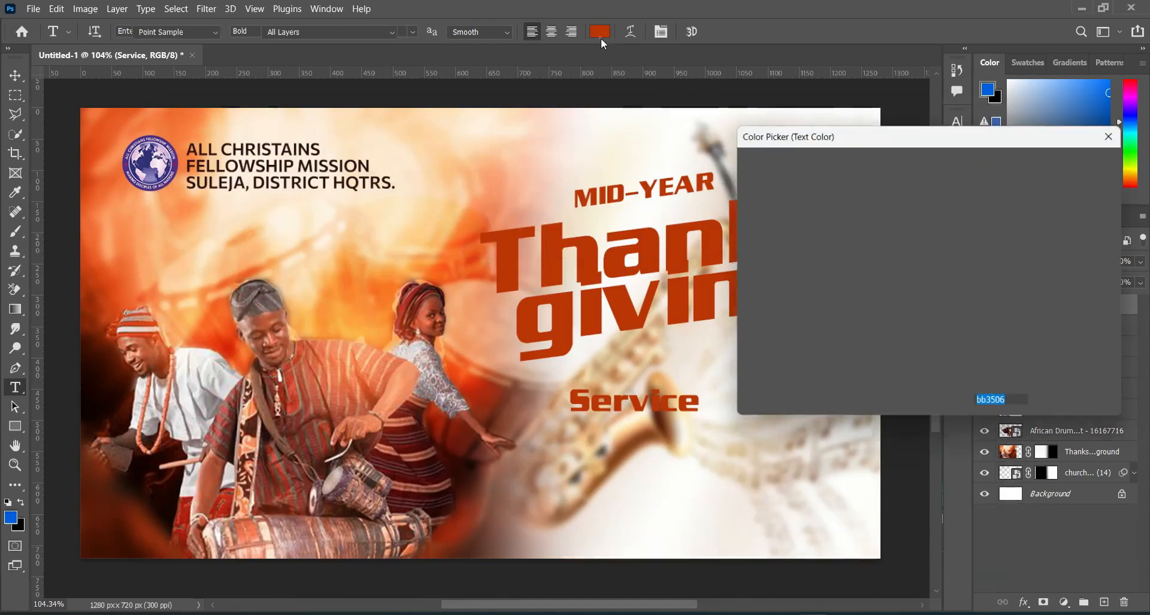
{"action": "type", "text": "480c00"}
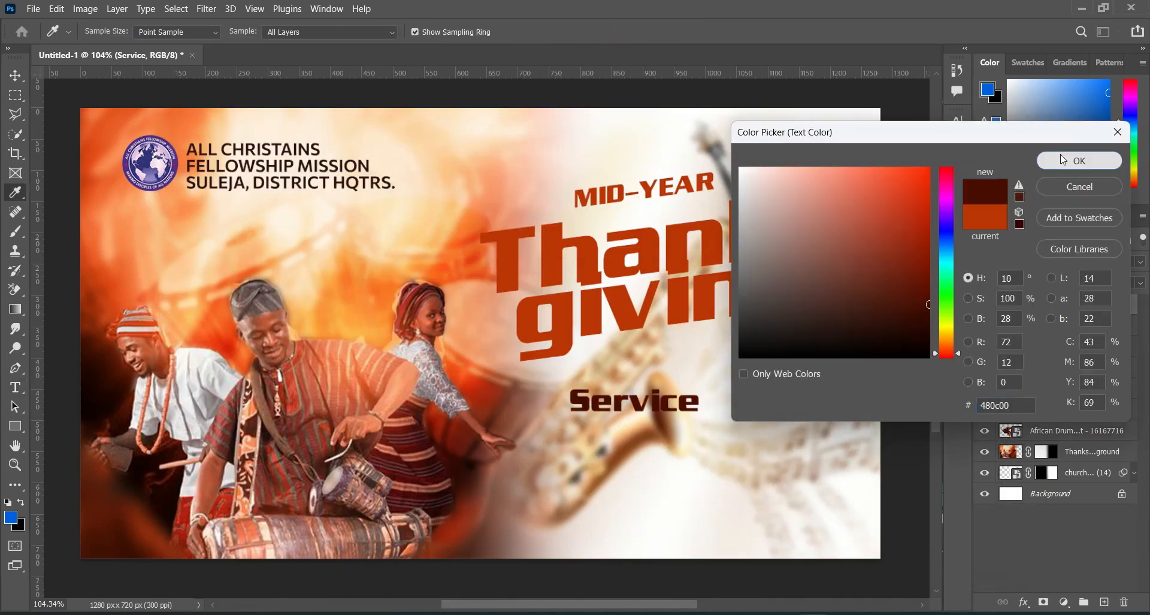
{"action": "left_click", "coordinate": [1060, 156]}
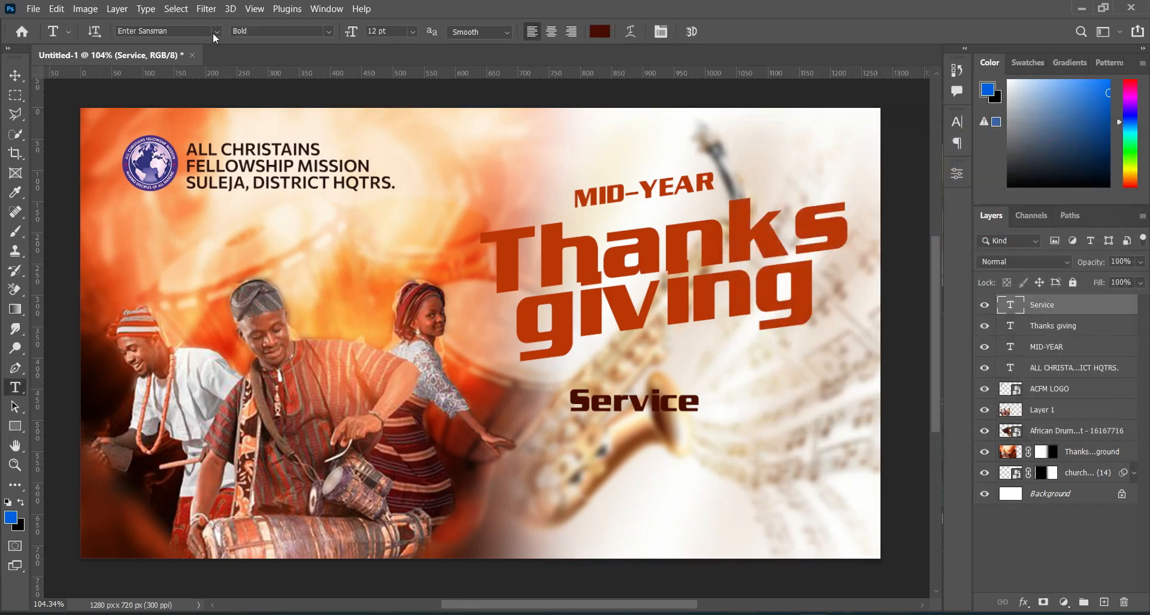
{"action": "left_click", "coordinate": [217, 34]}
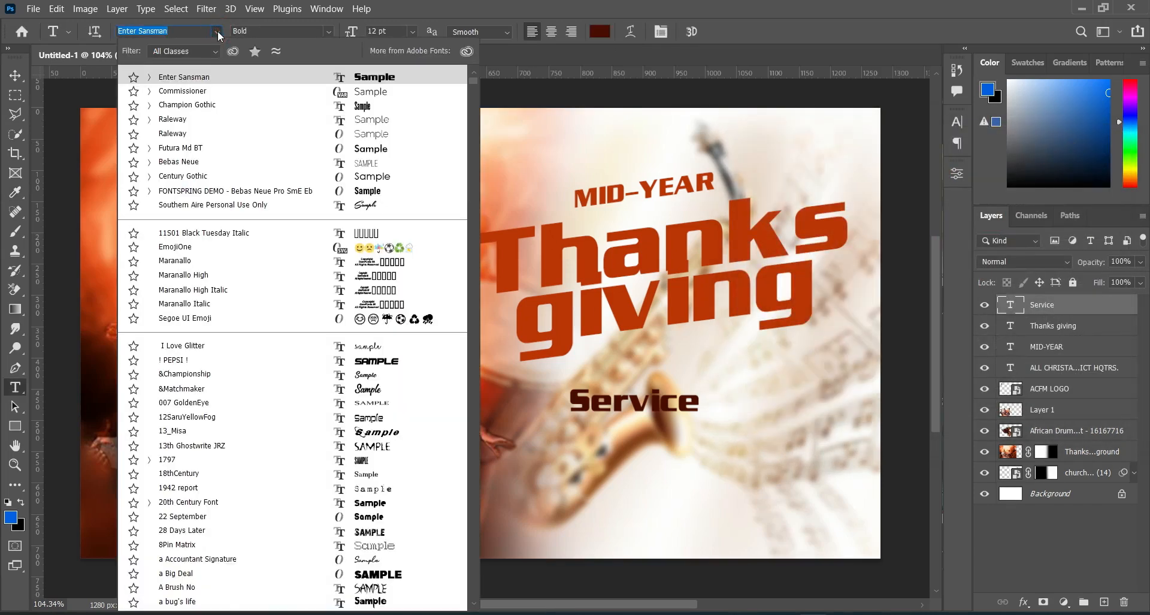
{"action": "left_click", "coordinate": [178, 204]}
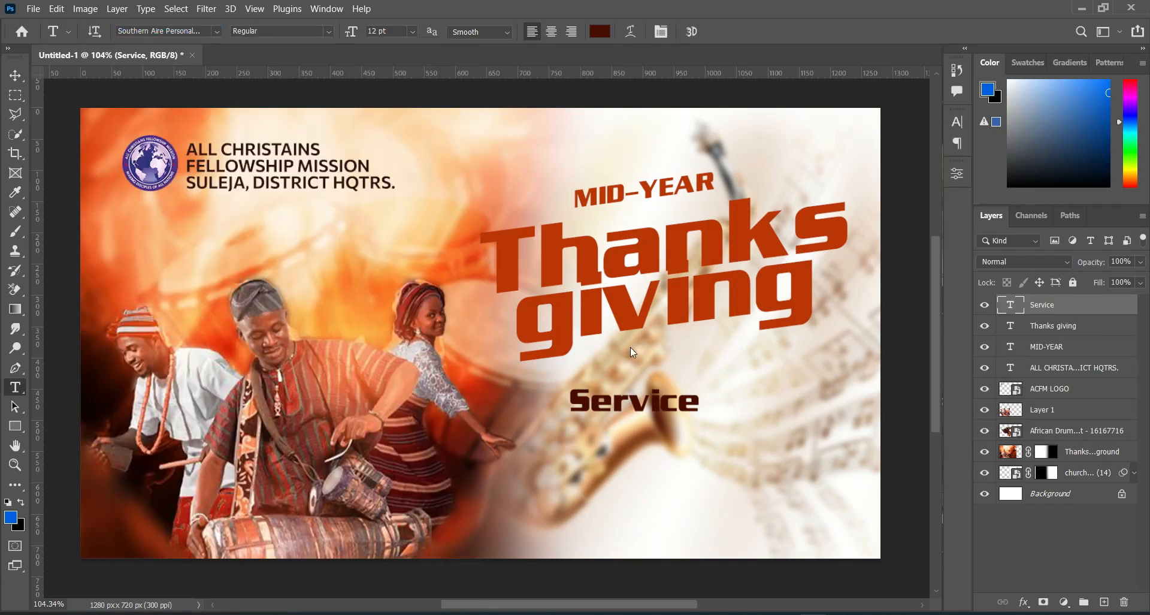
Step: Enlarge the Service text to about 246% and place it against the lower edge of "giving"
{"action": "left_click", "coordinate": [13, 73]}
{"action": "left_click_drag", "start_coordinate": [640, 405], "coordinate": [738, 388]}
{"action": "left_click_drag", "start_coordinate": [677, 406], "coordinate": [704, 357]}
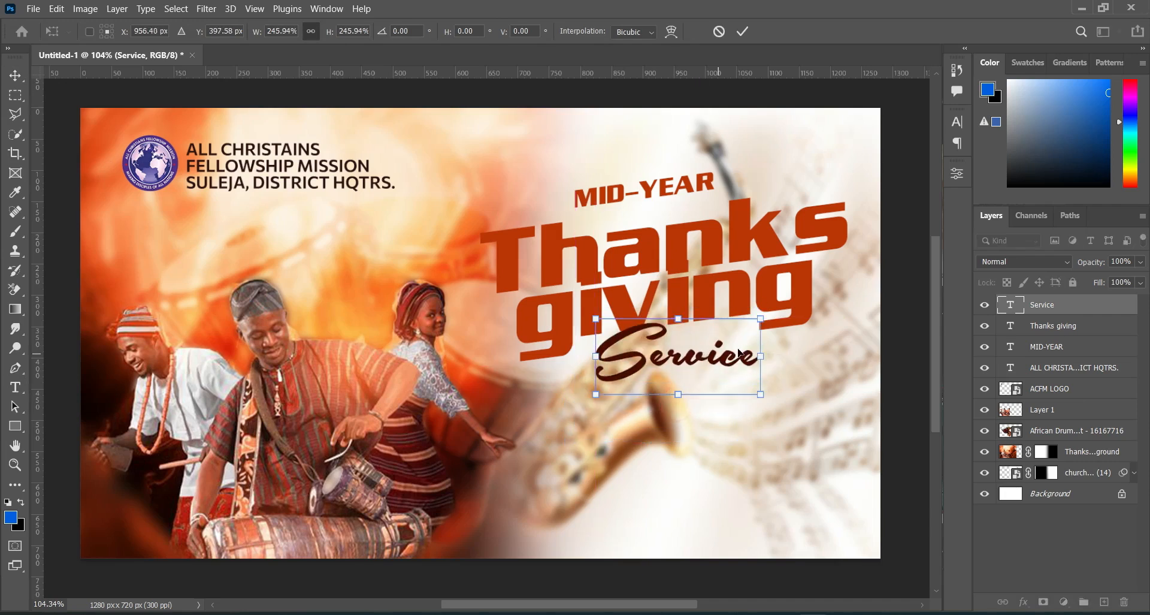
Step: Skew the Service text vertically by about -9.2° to match the title's slant and shift it slightly left over "giving"
{"action": "right_click", "coordinate": [763, 356]}
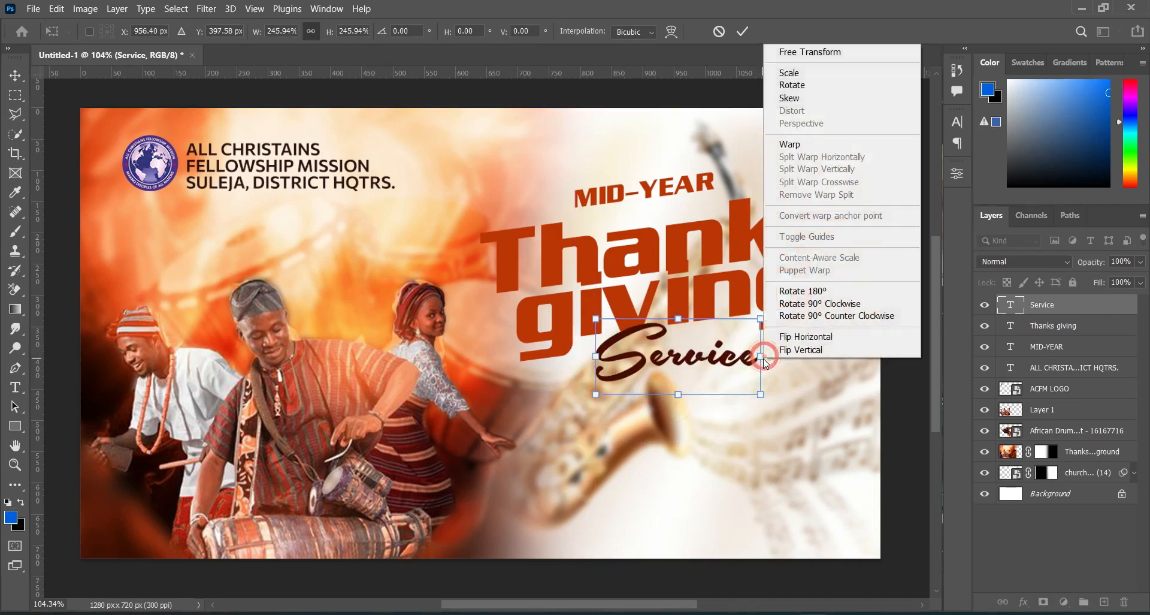
{"action": "left_click", "coordinate": [797, 99]}
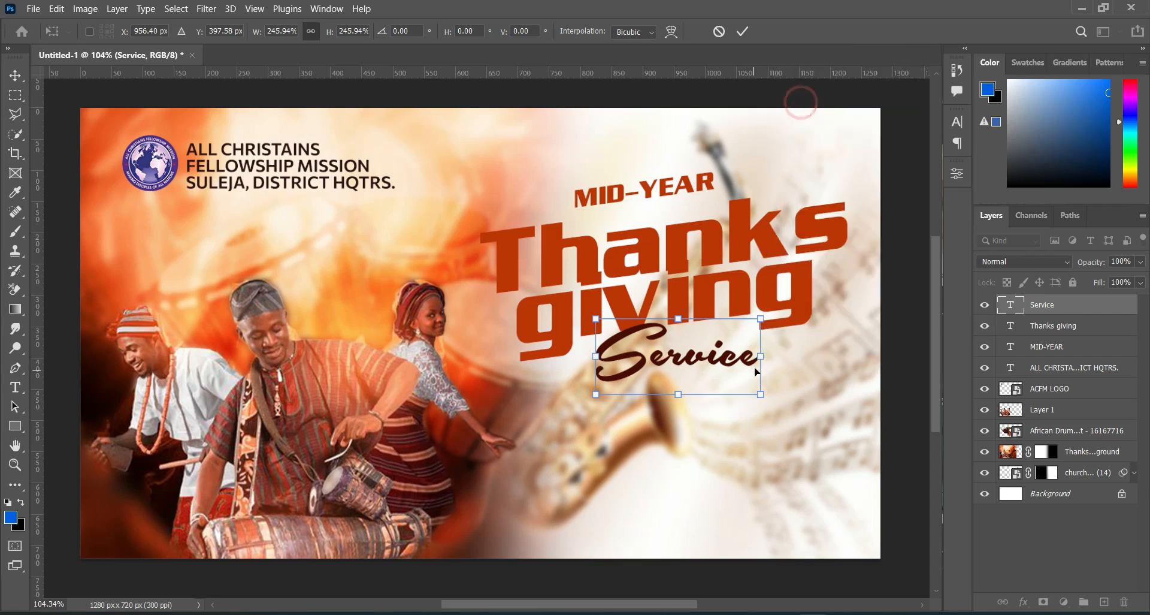
{"action": "left_click_drag", "start_coordinate": [758, 345], "coordinate": [757, 330]}
{"action": "key", "text": "Return"}
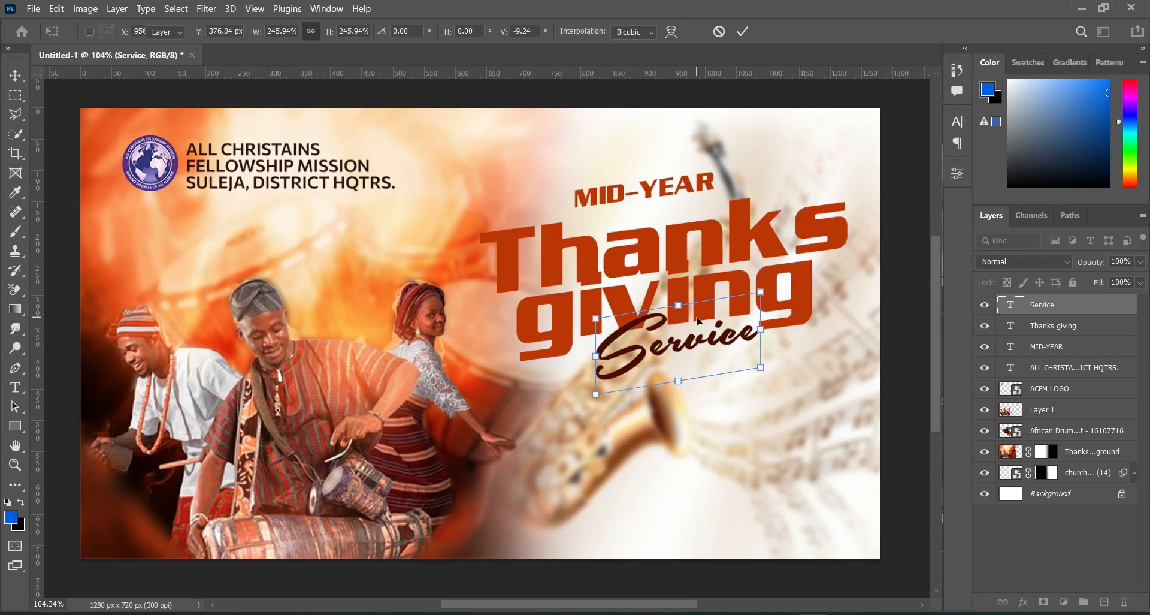
{"action": "left_click_drag", "start_coordinate": [697, 347], "coordinate": [688, 342]}
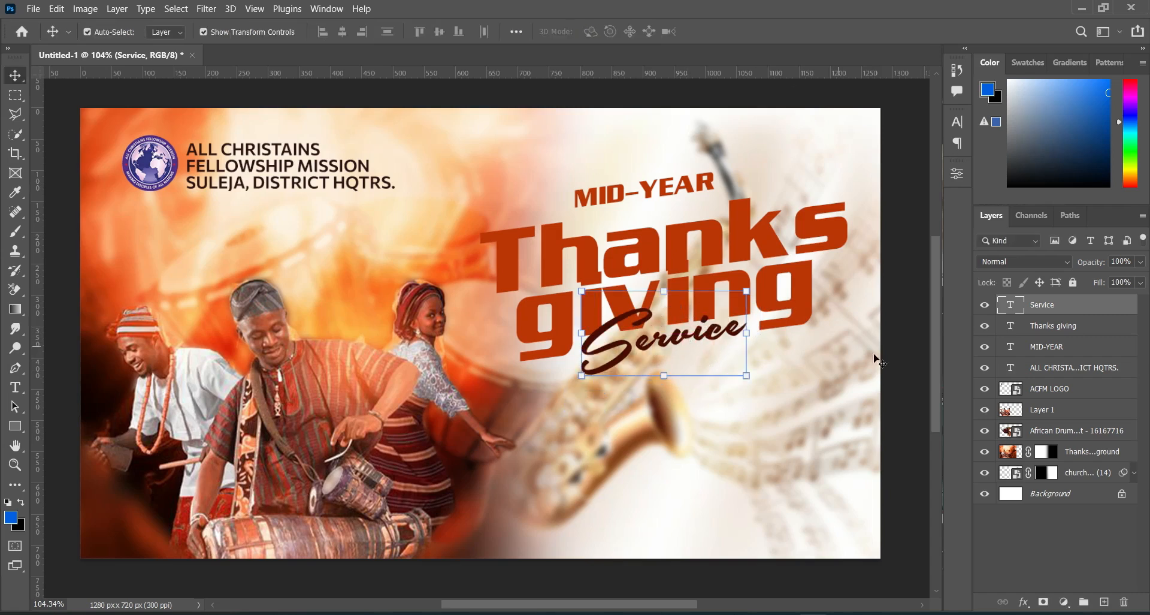
{"action": "left_click", "coordinate": [912, 390]}
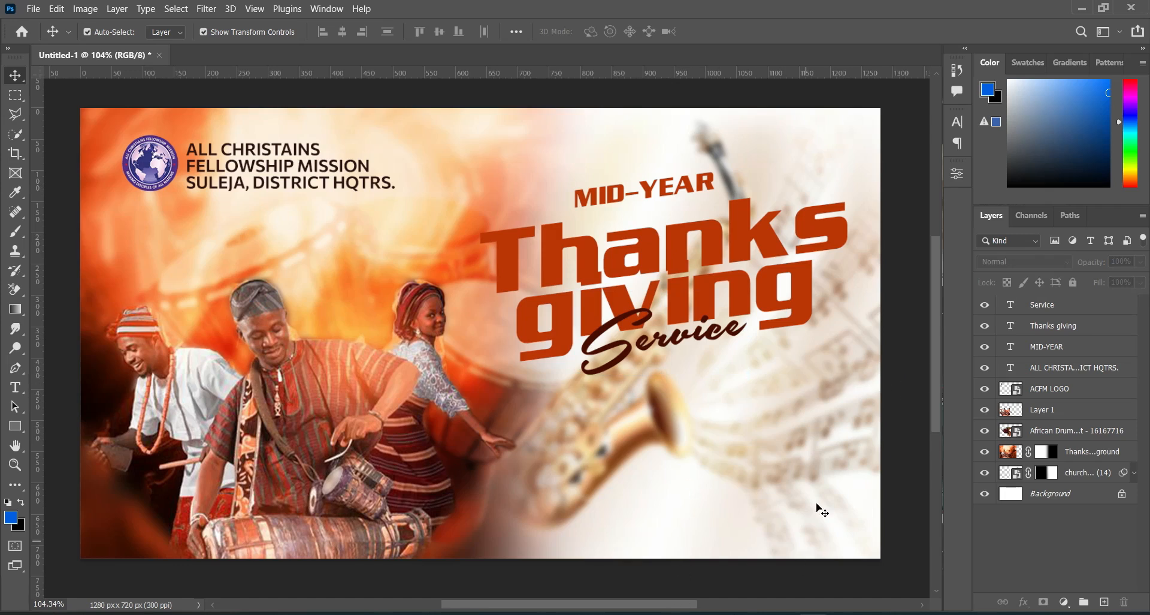
Step: Draw an ellipse shape about 134 x 146 px below the Service text, over the saxophone
{"action": "right_click", "coordinate": [17, 430]}
{"action": "left_click", "coordinate": [62, 442]}
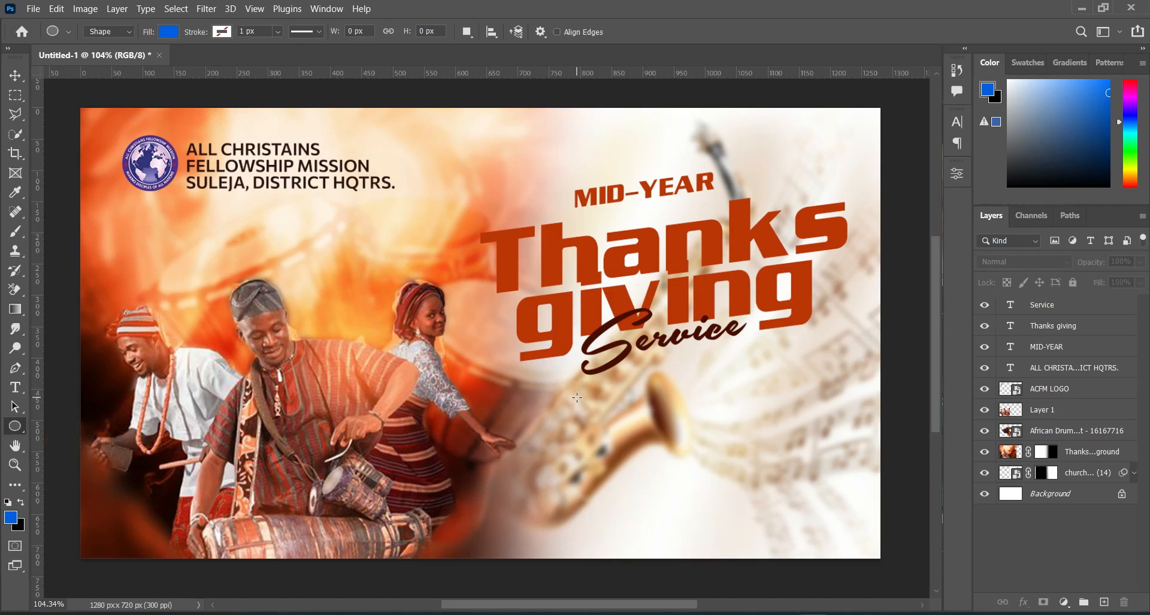
{"action": "left_click_drag", "start_coordinate": [580, 397], "coordinate": [663, 487]}
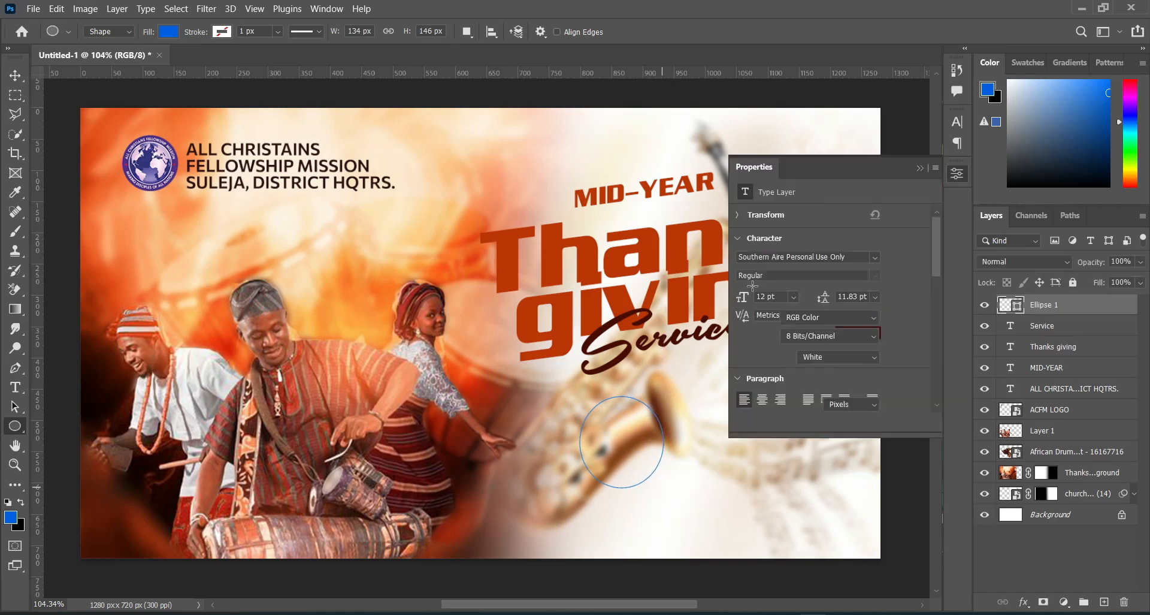
{"action": "left_click", "coordinate": [919, 168]}
{"action": "key", "text": "v"}
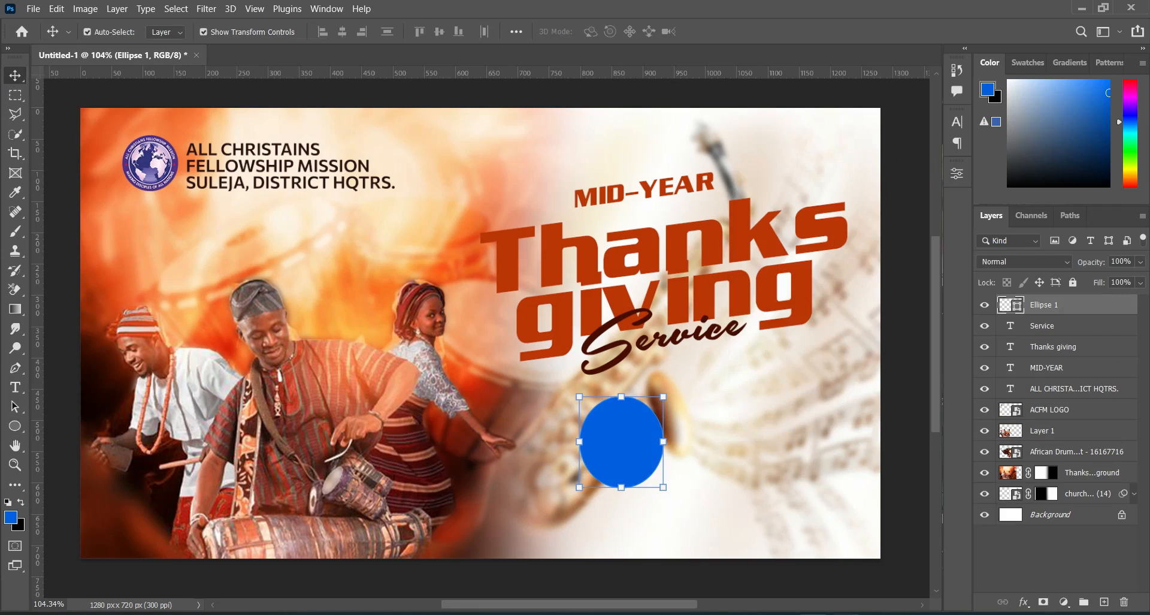
Step: Add a Gradient Overlay to the ellipse and set its first color stop to 581202, copied from Text.txt
{"action": "key", "text": "alt+Tab"}
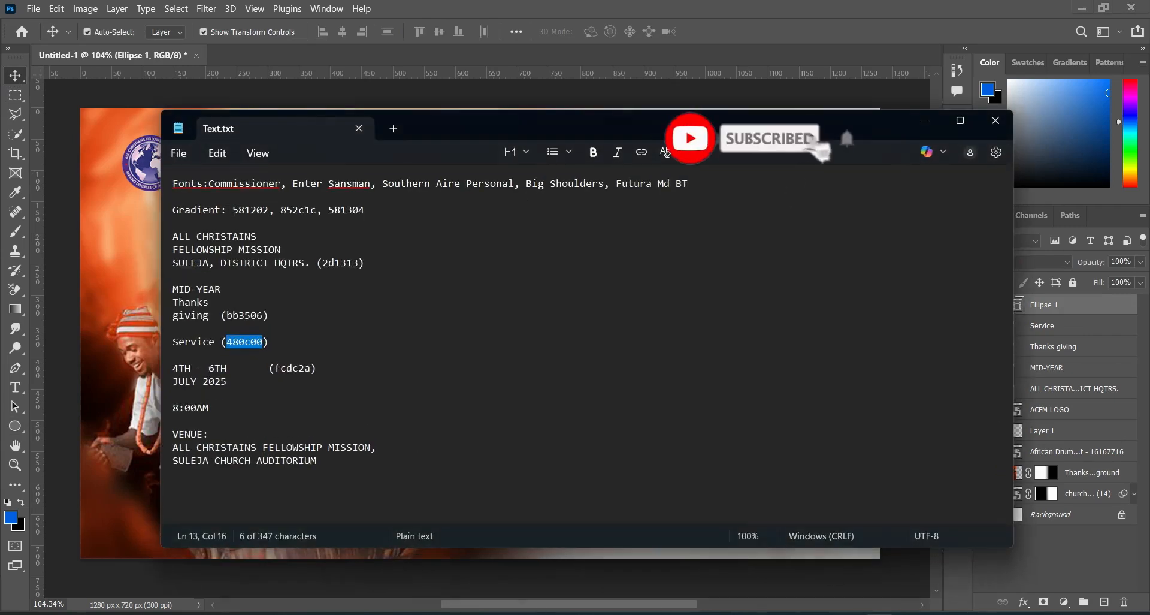
{"action": "left_click_drag", "start_coordinate": [232, 210], "coordinate": [270, 213]}
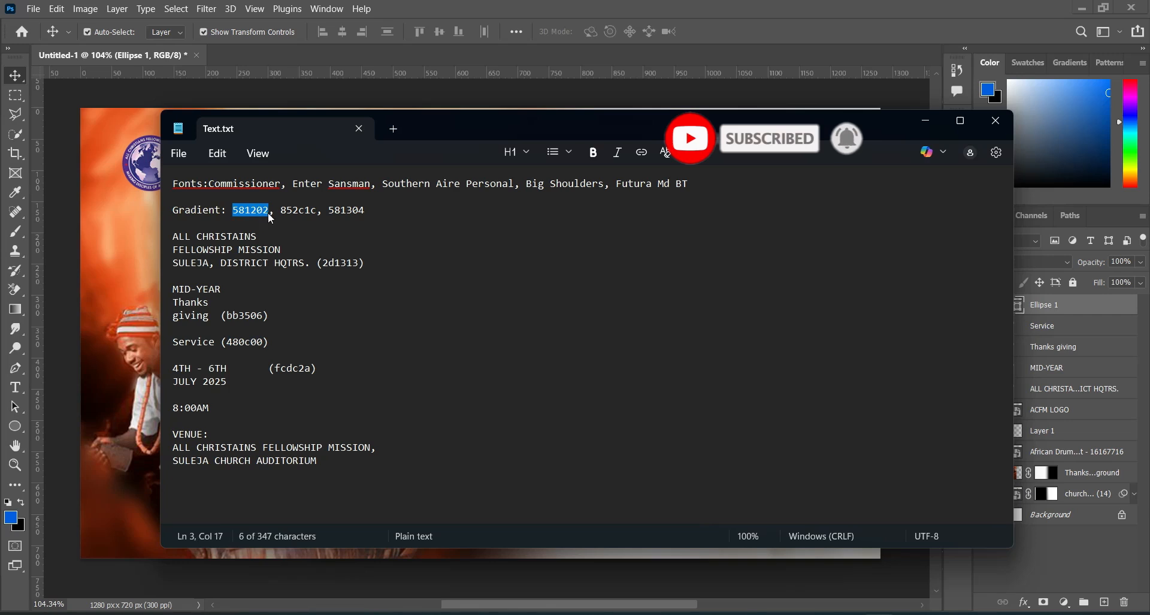
{"action": "left_click", "coordinate": [922, 121]}
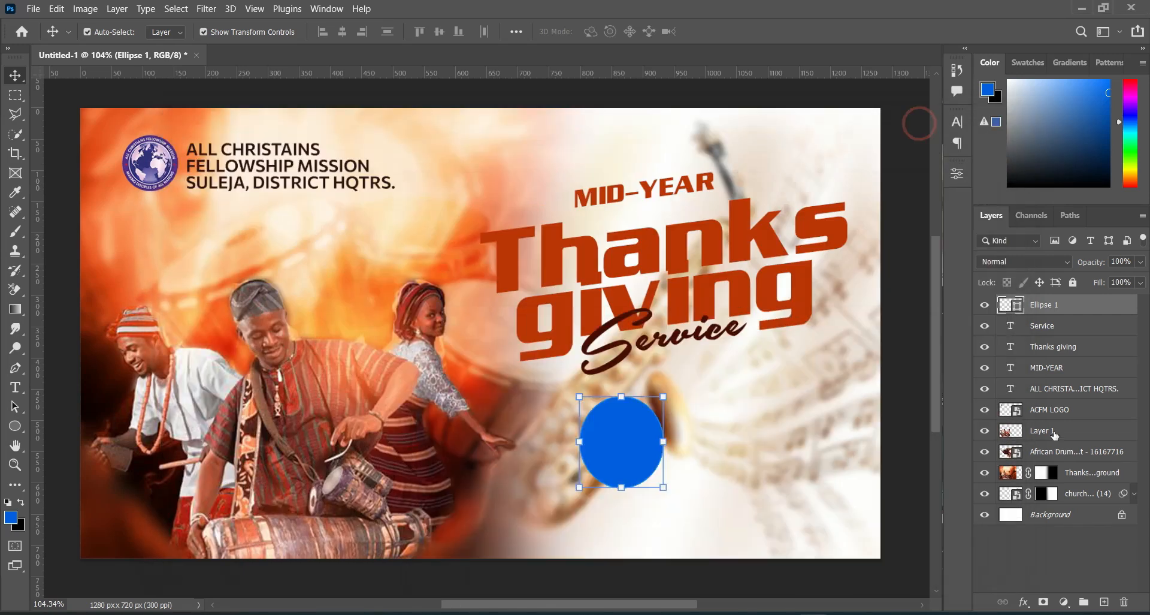
{"action": "left_click", "coordinate": [1025, 601]}
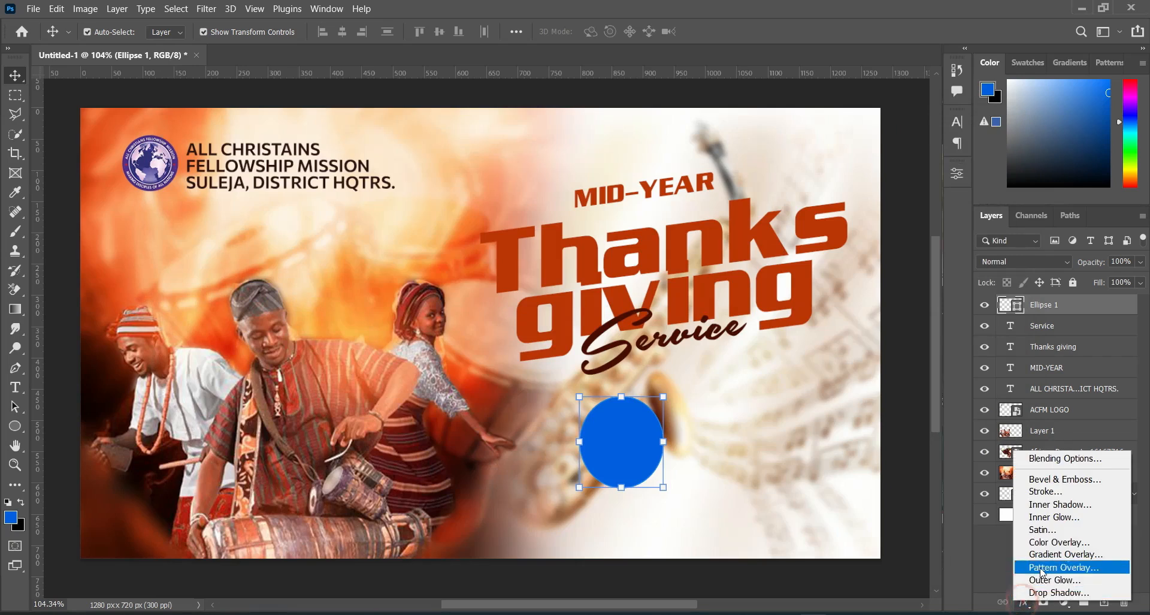
{"action": "left_click", "coordinate": [1061, 556]}
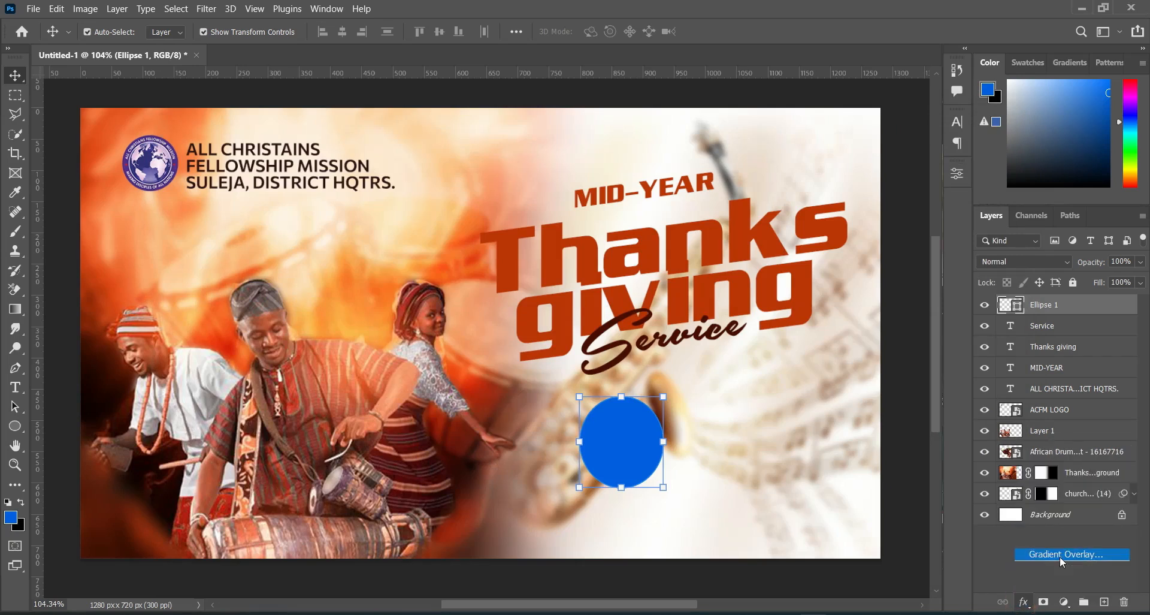
{"action": "left_click_drag", "start_coordinate": [712, 161], "coordinate": [864, 160]}
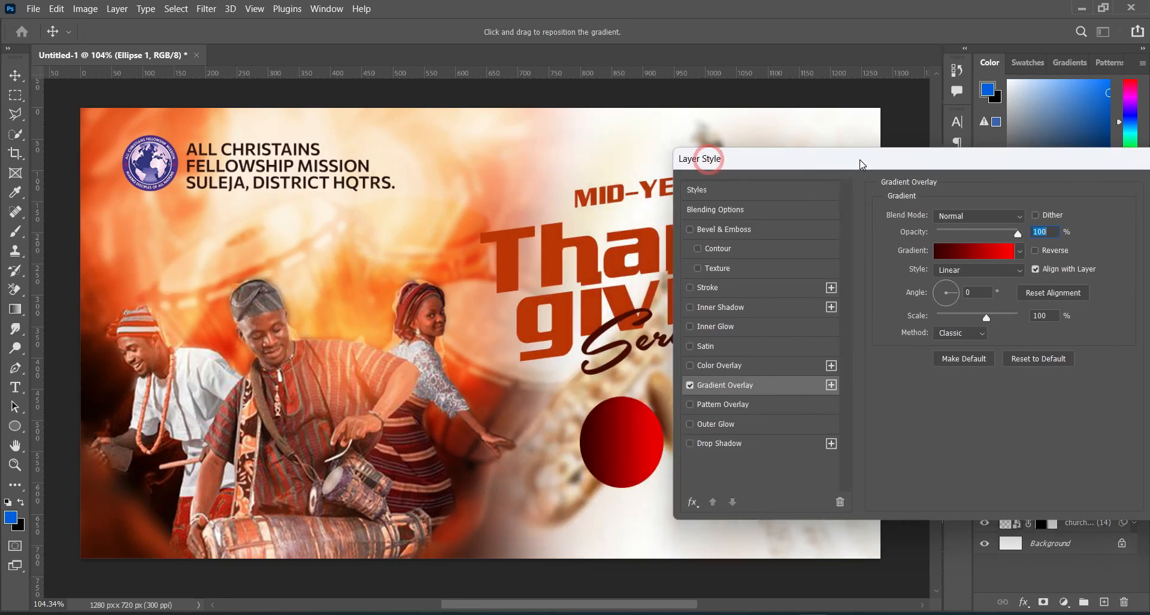
{"action": "left_click", "coordinate": [955, 254]}
{"action": "left_click", "coordinate": [684, 438]}
{"action": "left_click", "coordinate": [746, 504]}
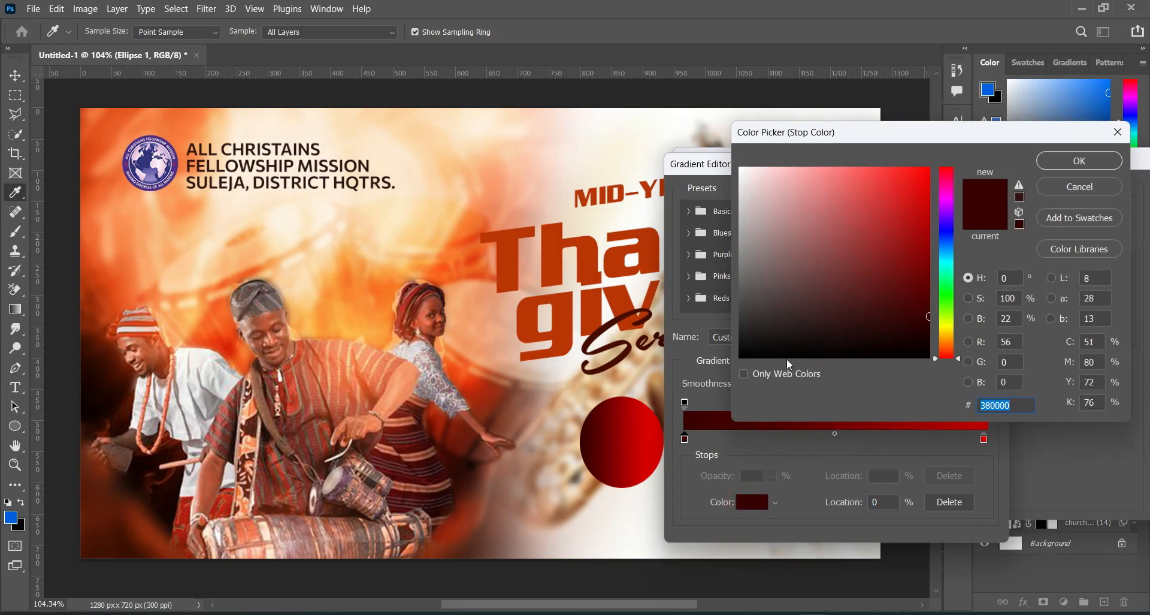
{"action": "left_click", "coordinate": [1083, 160]}
Step: Add a middle color stop at 50% to the ellipse's gradient and color it 852c1c, copied from Text.txt
{"action": "left_click", "coordinate": [835, 440]}
{"action": "key", "text": "alt+Tab"}
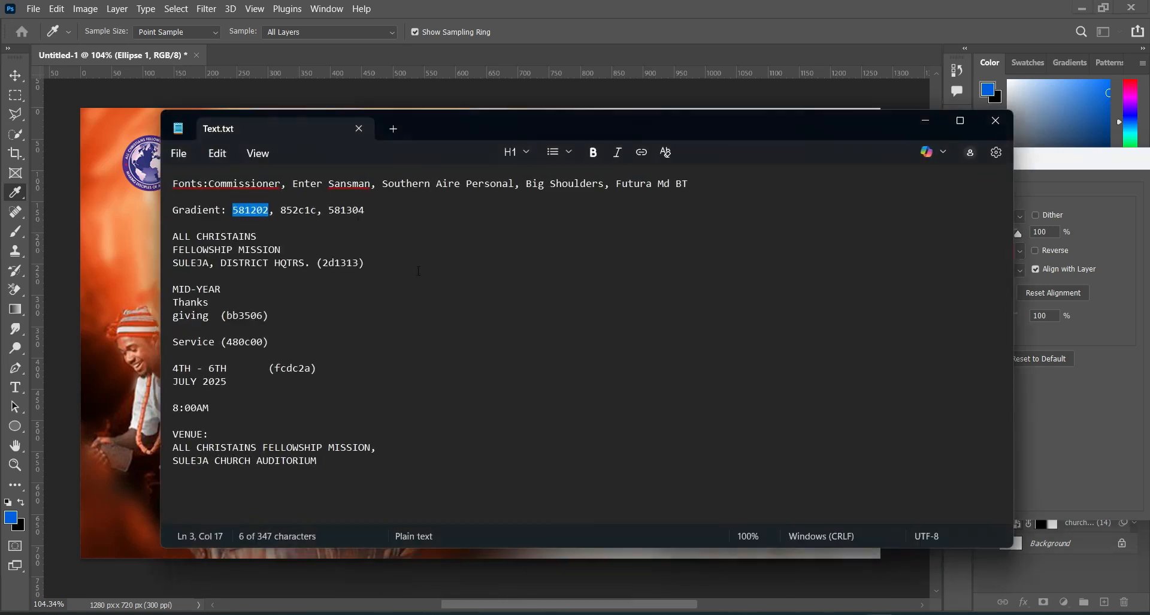
{"action": "left_click_drag", "start_coordinate": [280, 210], "coordinate": [317, 213]}
{"action": "key", "text": "ctrl+c"}
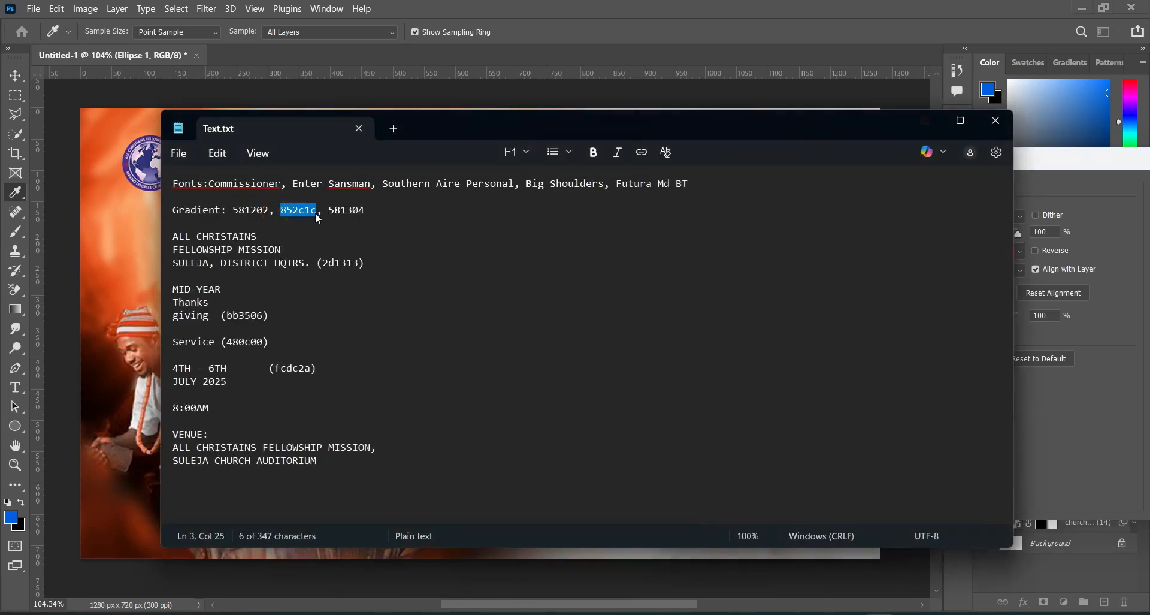
{"action": "left_click", "coordinate": [925, 120]}
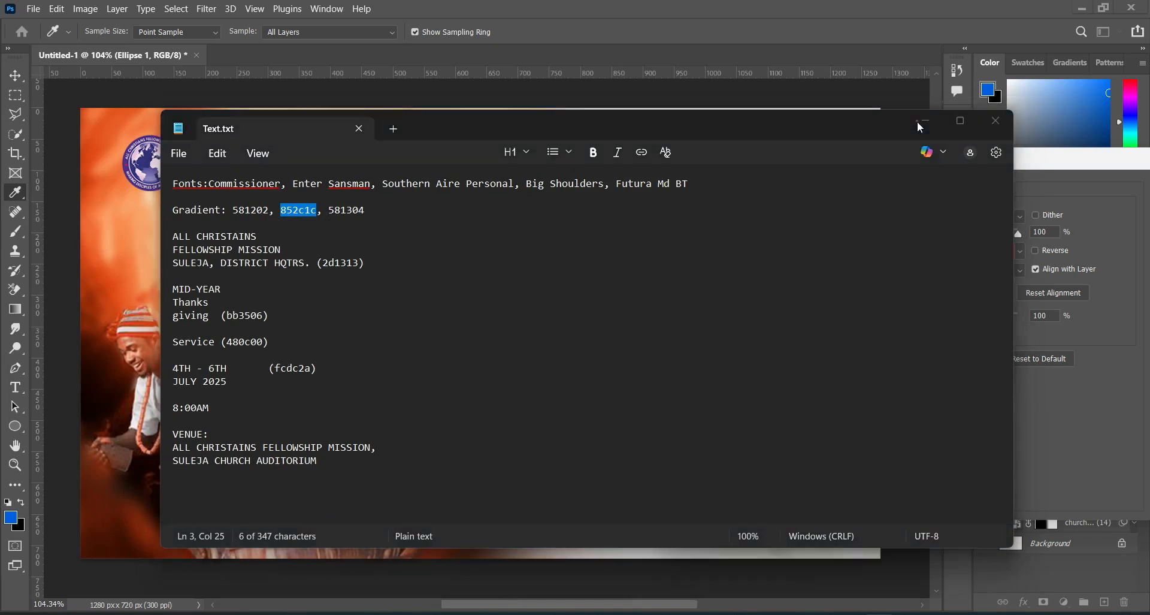
{"action": "left_click", "coordinate": [753, 502]}
{"action": "key", "text": "ctrl+v"}
{"action": "left_click", "coordinate": [1057, 164]}
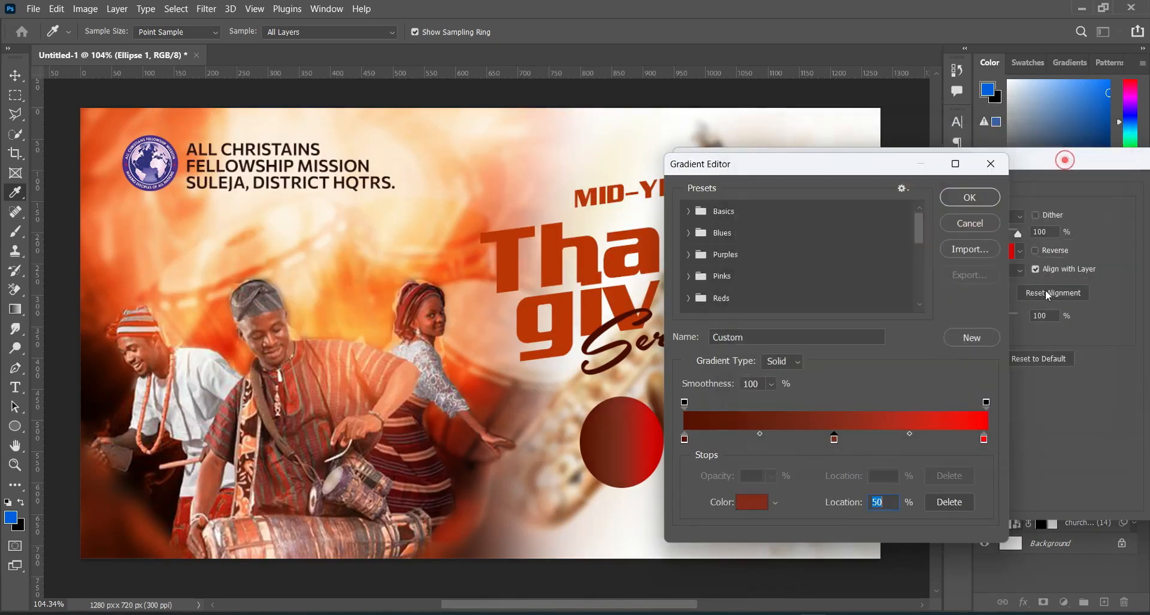
Step: Set the gradient's end color stop to 581304, copied from Text.txt, and accept the edited gradient
{"action": "left_click", "coordinate": [984, 439]}
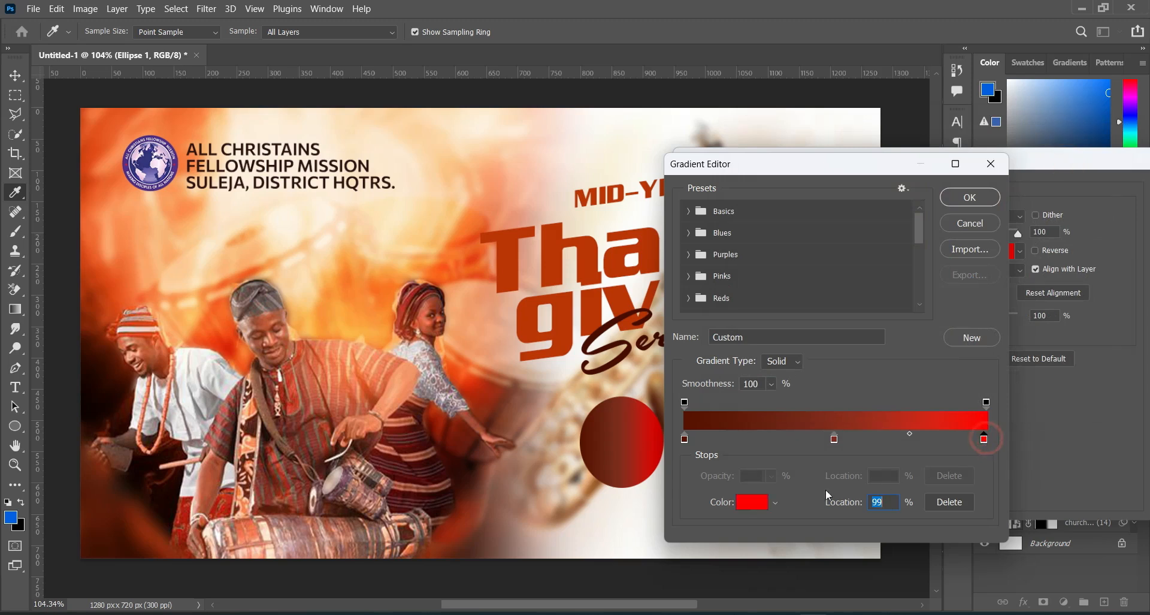
{"action": "key", "text": "alt+Tab"}
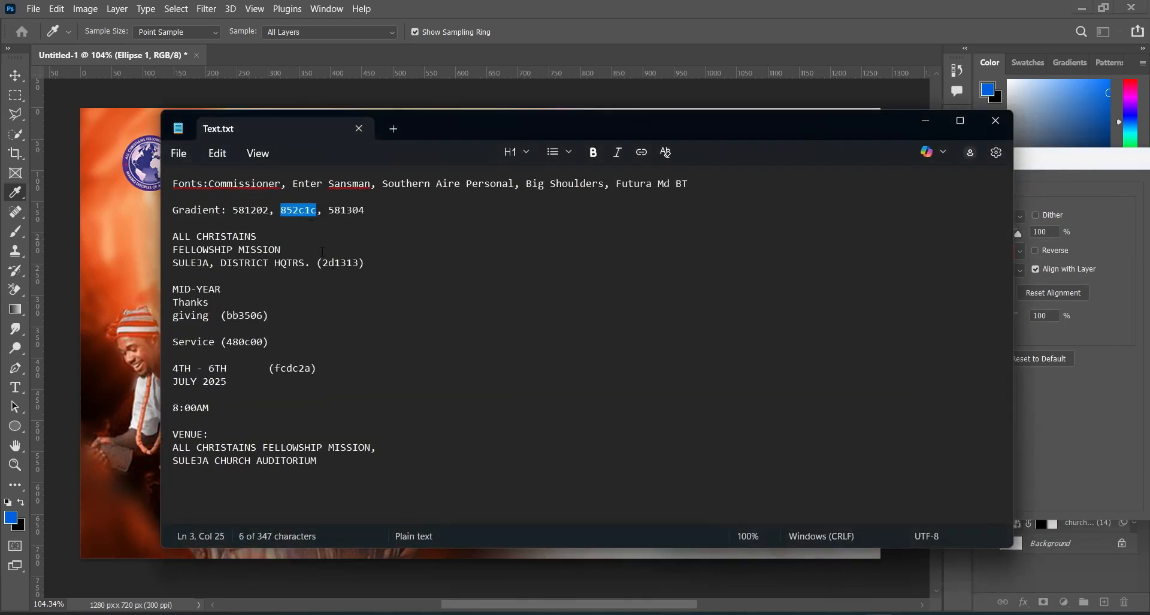
{"action": "left_click_drag", "start_coordinate": [329, 210], "coordinate": [366, 211]}
{"action": "key", "text": "ctrl+c"}
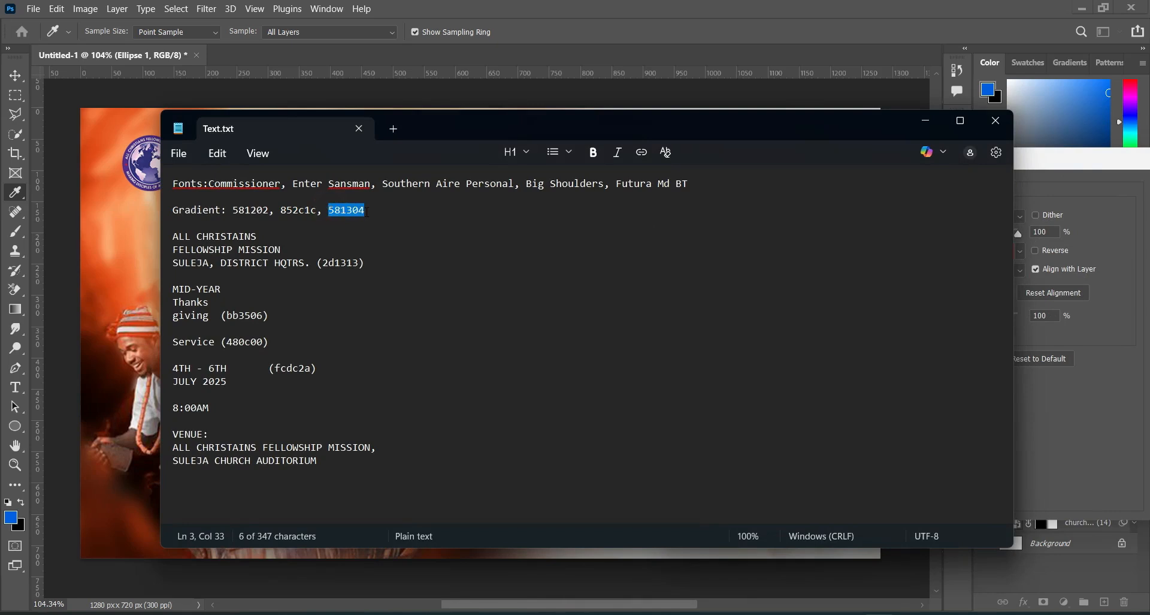
{"action": "left_click", "coordinate": [929, 121]}
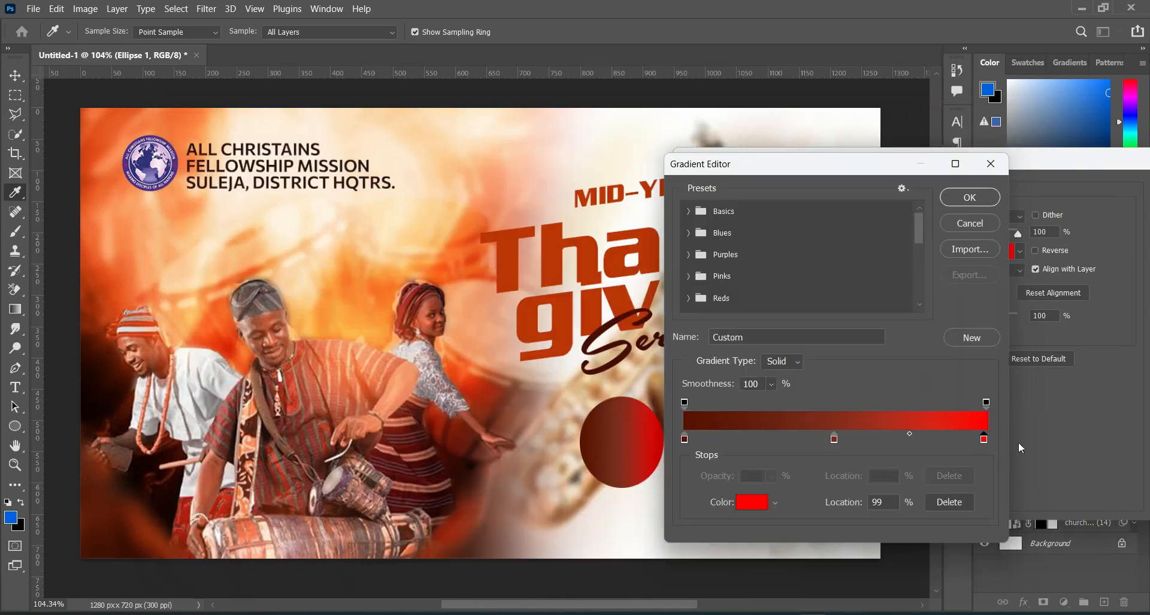
{"action": "left_click", "coordinate": [751, 502]}
{"action": "key", "text": "ctrl+v"}
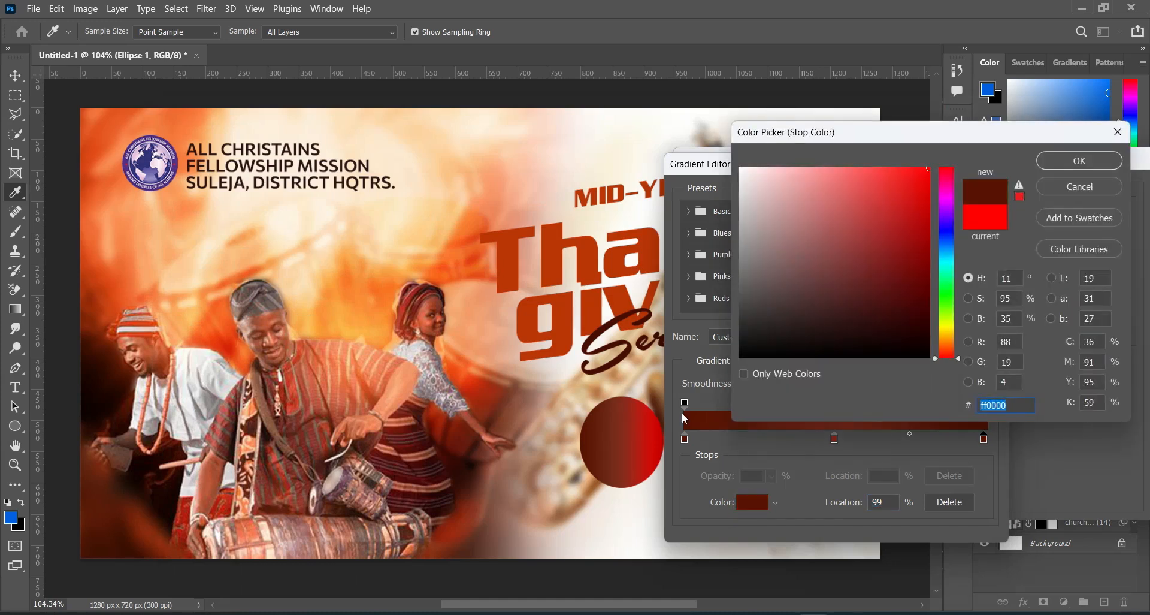
{"action": "left_click", "coordinate": [1061, 170]}
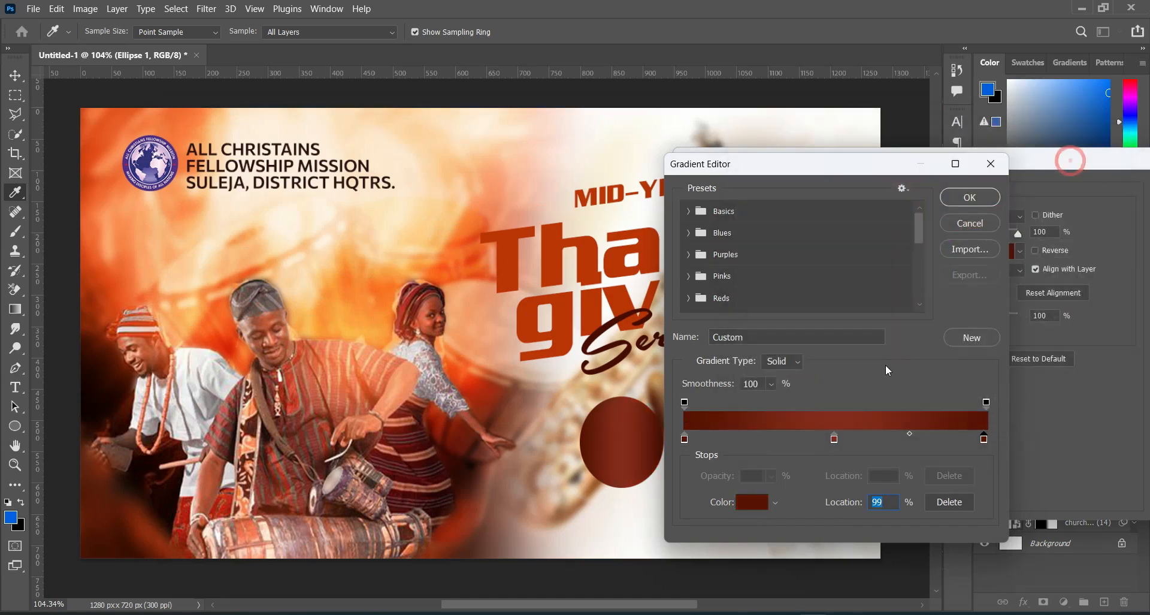
{"action": "left_click", "coordinate": [970, 198]}
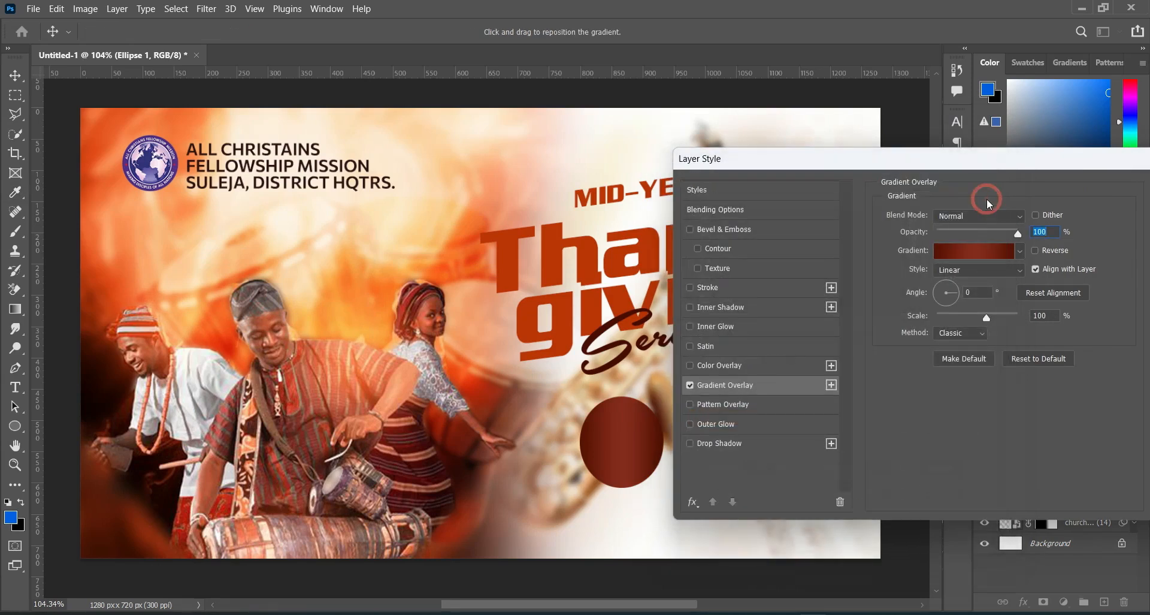
{"action": "left_click_drag", "start_coordinate": [1013, 165], "coordinate": [935, 161]}
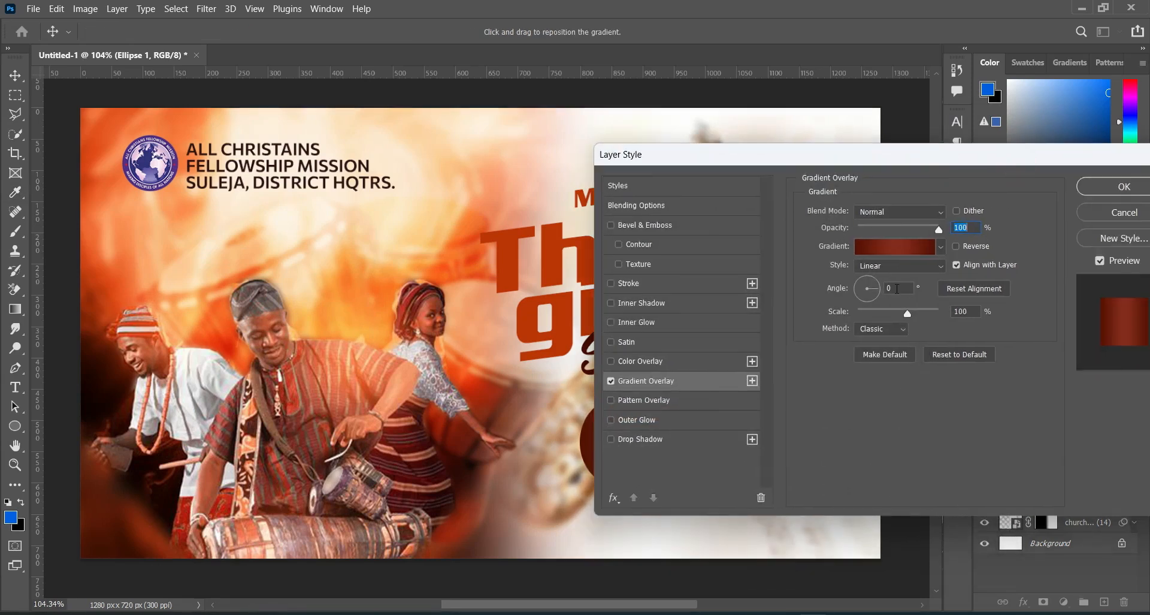
Step: Apply the Gradient Overlay to the ellipse with its current layer style settings
{"action": "left_click_drag", "start_coordinate": [958, 159], "coordinate": [847, 158]}
{"action": "left_click", "coordinate": [1013, 188]}
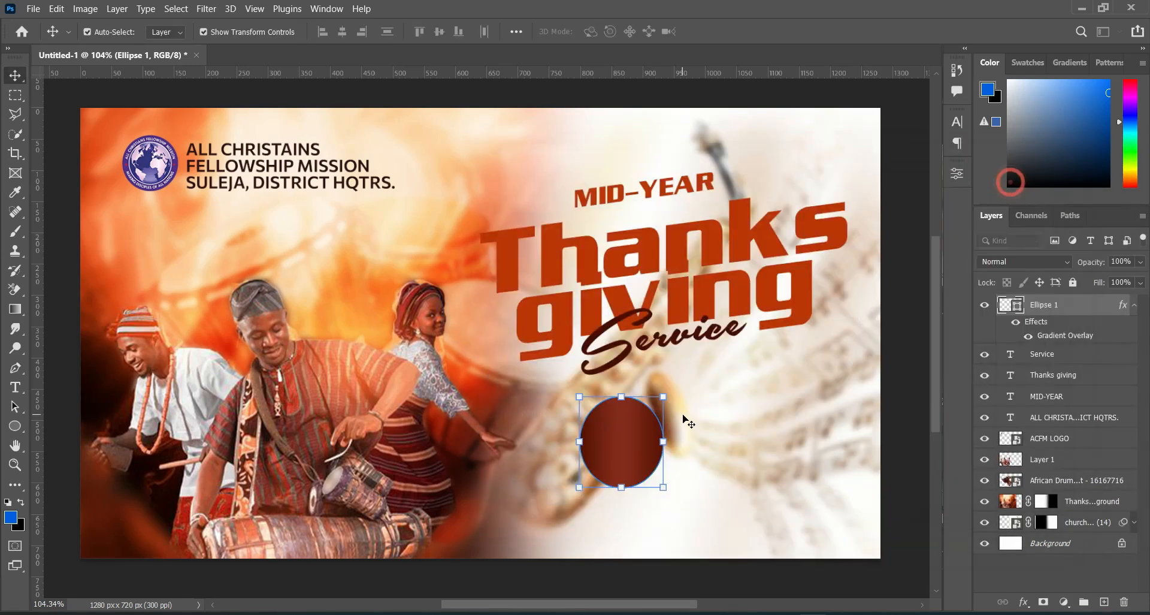
Step: Copy the date text "4TH - 6TH" from Text.txt and return to the flyer
{"action": "scroll", "coordinate": [663, 517], "scroll_direction": "up", "scroll_amount": 2}
{"action": "key", "text": "alt+Tab"}
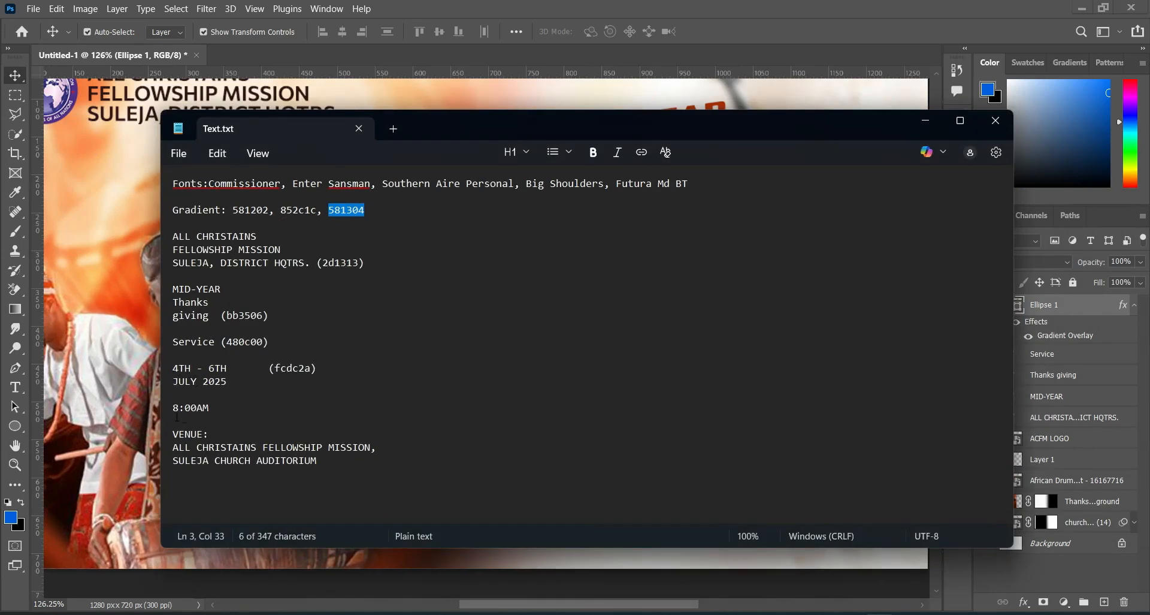
{"action": "left_click_drag", "start_coordinate": [173, 368], "coordinate": [228, 369]}
{"action": "key", "text": "ctrl+c"}
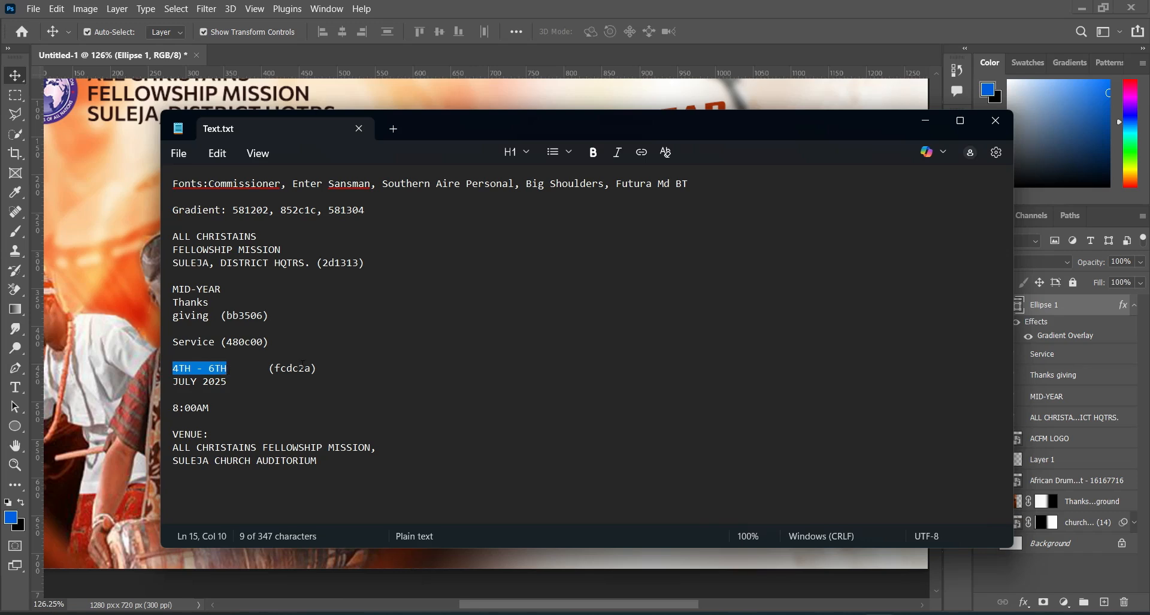
{"action": "left_click", "coordinate": [927, 122]}
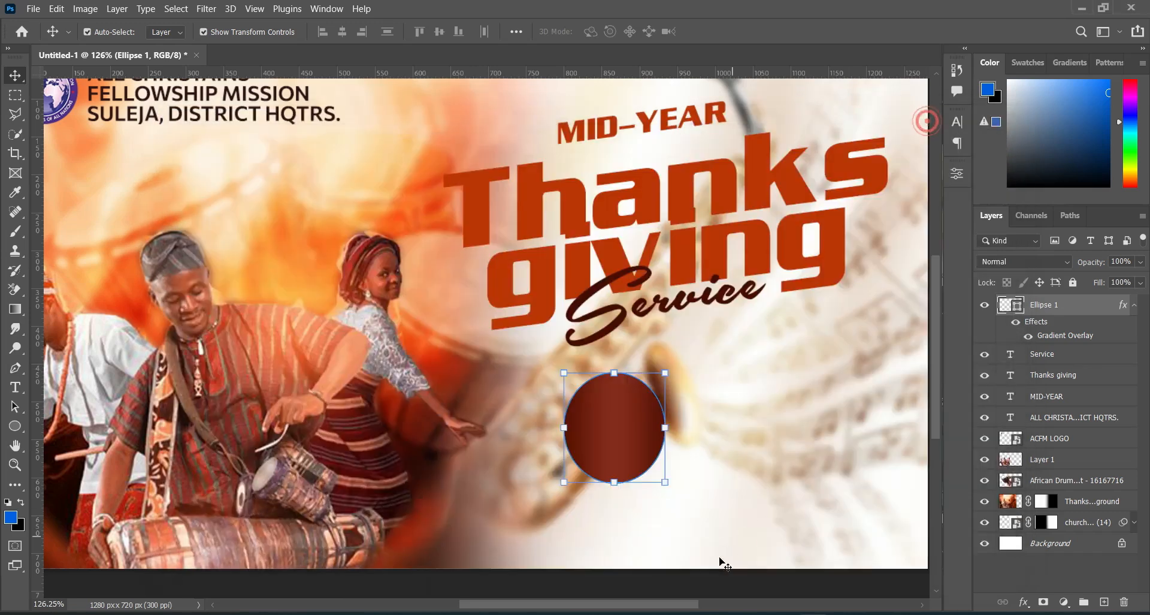
Step: Place the date calendar icon from the BREAKING LIMITS CHURCH FLYER DESIGN folder in Downloads into the flyer
{"action": "left_click", "coordinate": [557, 613]}
{"action": "left_click", "coordinate": [288, 220]}
{"action": "double_click", "coordinate": [672, 399]}
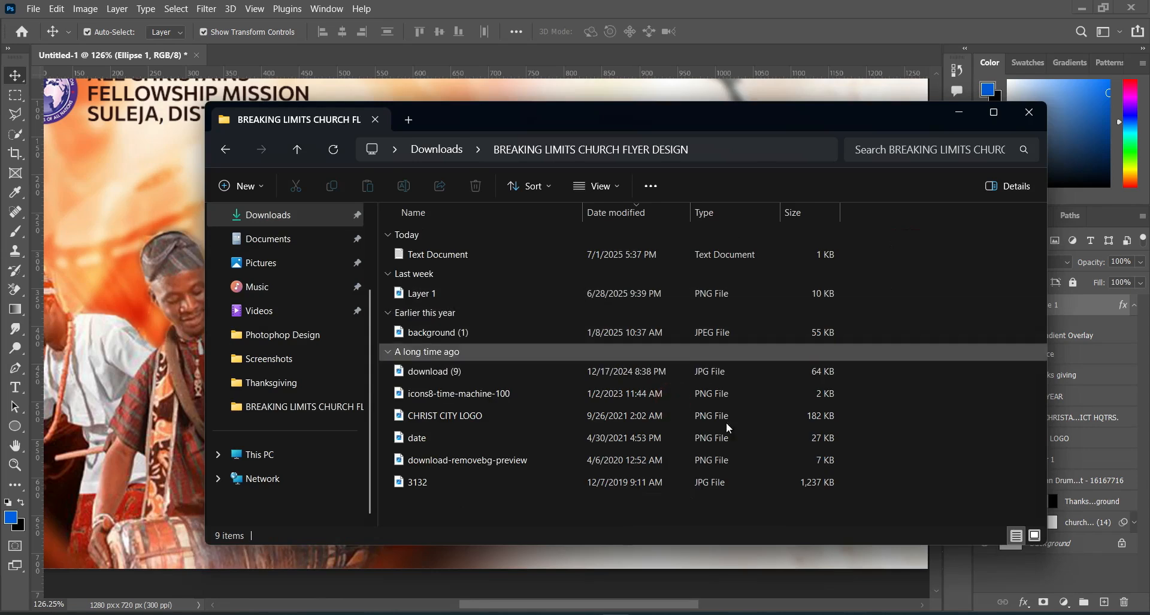
{"action": "left_click", "coordinate": [1036, 536]}
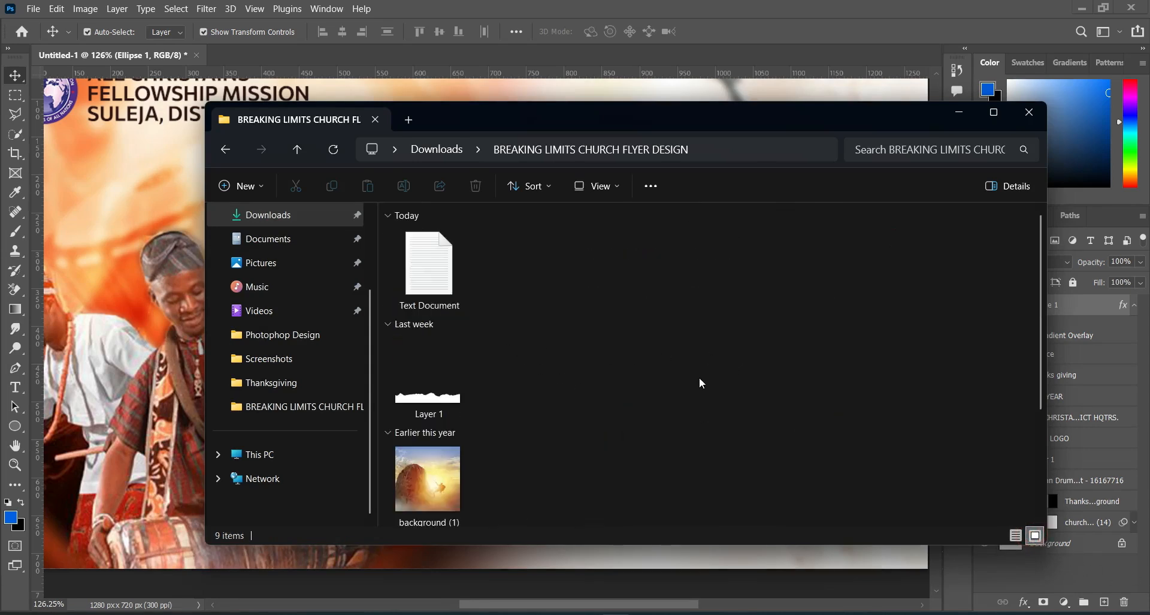
{"action": "left_click_drag", "start_coordinate": [1042, 399], "coordinate": [1043, 506]}
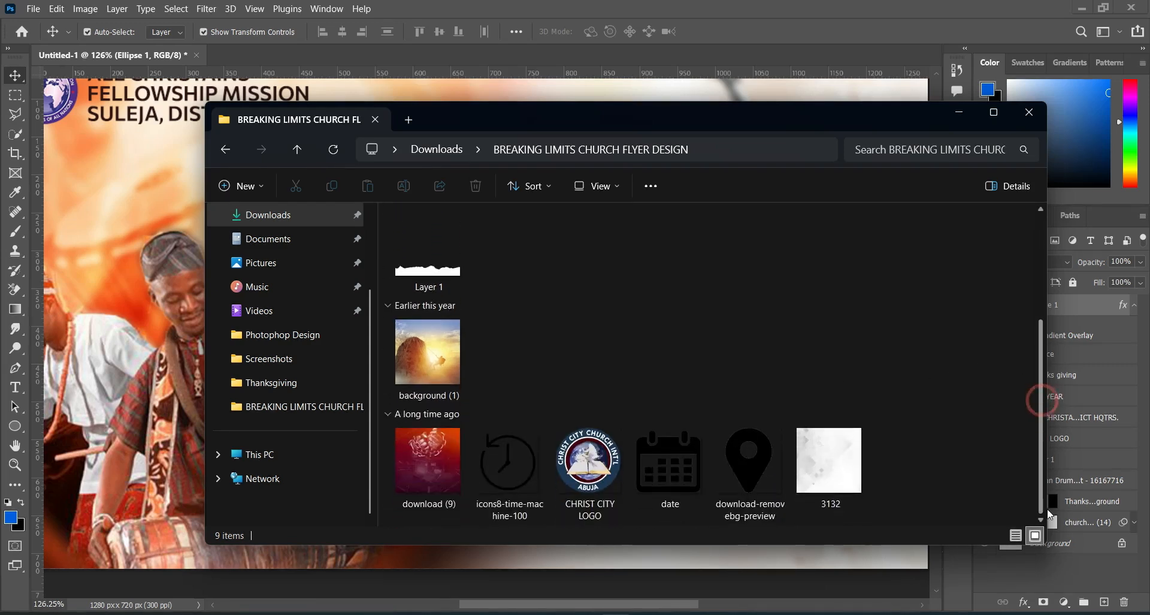
{"action": "left_click", "coordinate": [671, 447]}
{"action": "left_click_drag", "start_coordinate": [671, 441], "coordinate": [126, 383]}
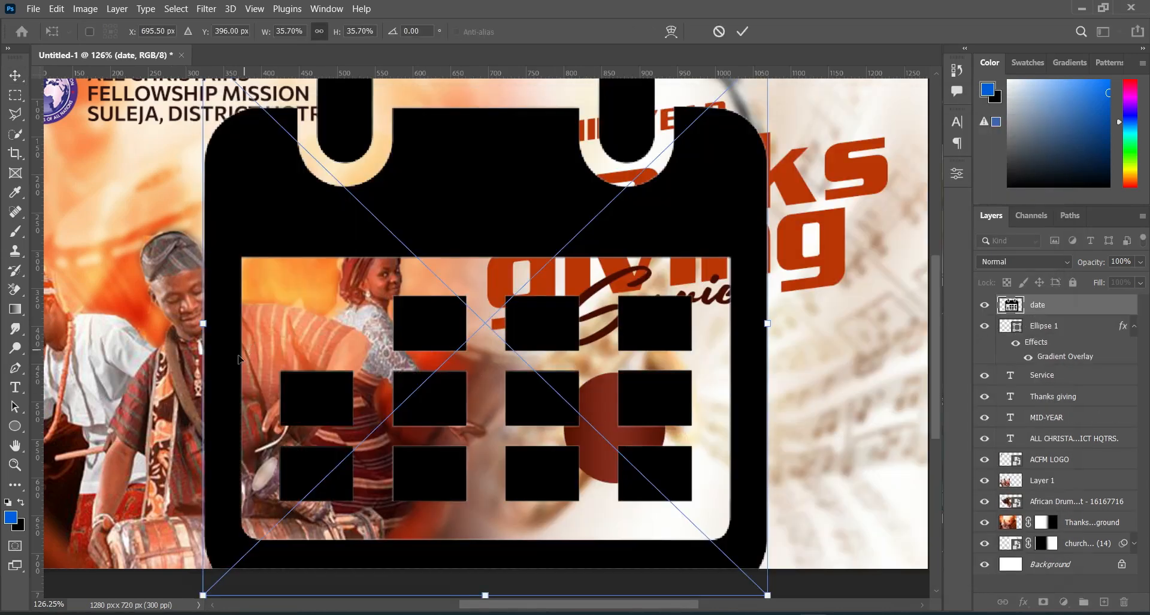
Step: Shrink the calendar icon to a small size, center it near the ellipse's upper edge and commit the placement
{"action": "left_click_drag", "start_coordinate": [203, 323], "coordinate": [686, 323]}
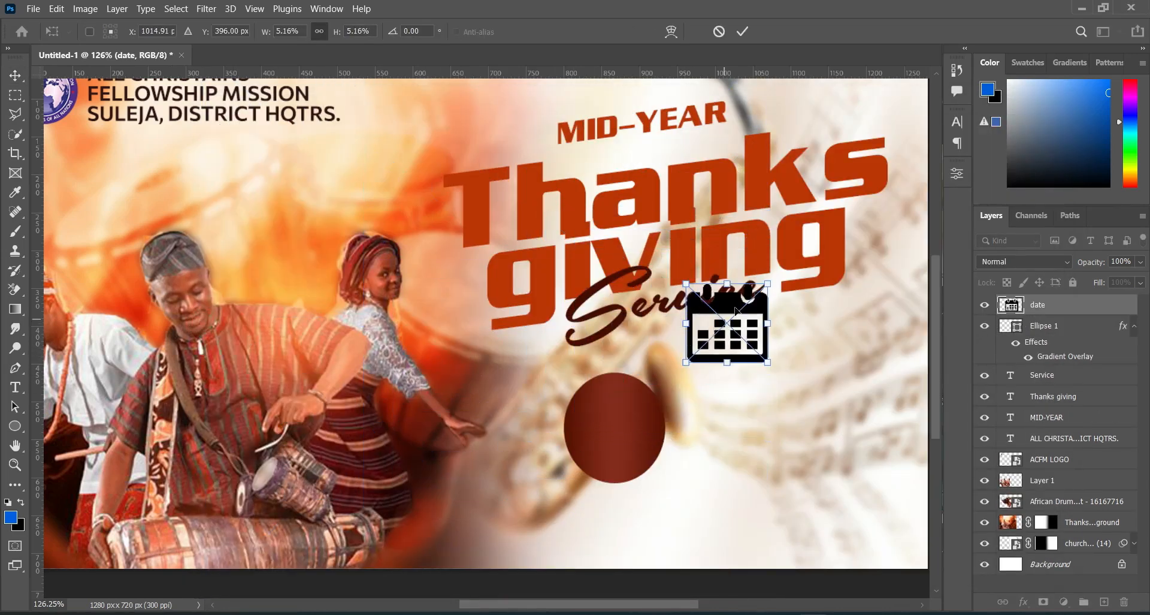
{"action": "left_click_drag", "start_coordinate": [724, 287], "coordinate": [615, 382]}
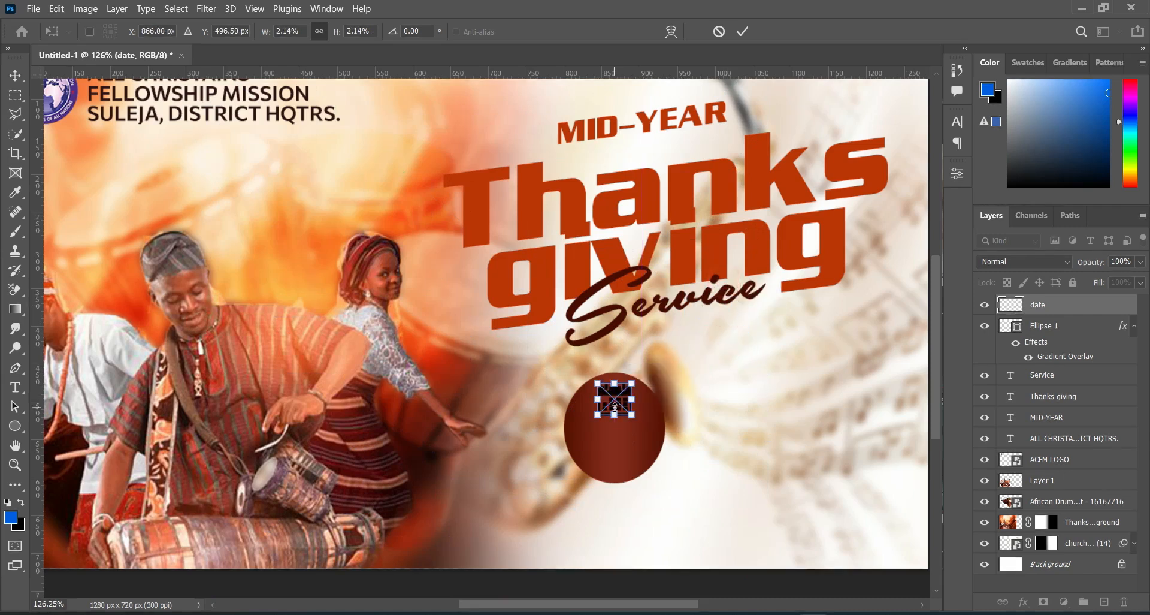
{"action": "scroll", "coordinate": [616, 390], "scroll_direction": "up", "scroll_amount": 5}
{"action": "left_click_drag", "start_coordinate": [614, 421], "coordinate": [624, 389]}
{"action": "left_click", "coordinate": [743, 31]}
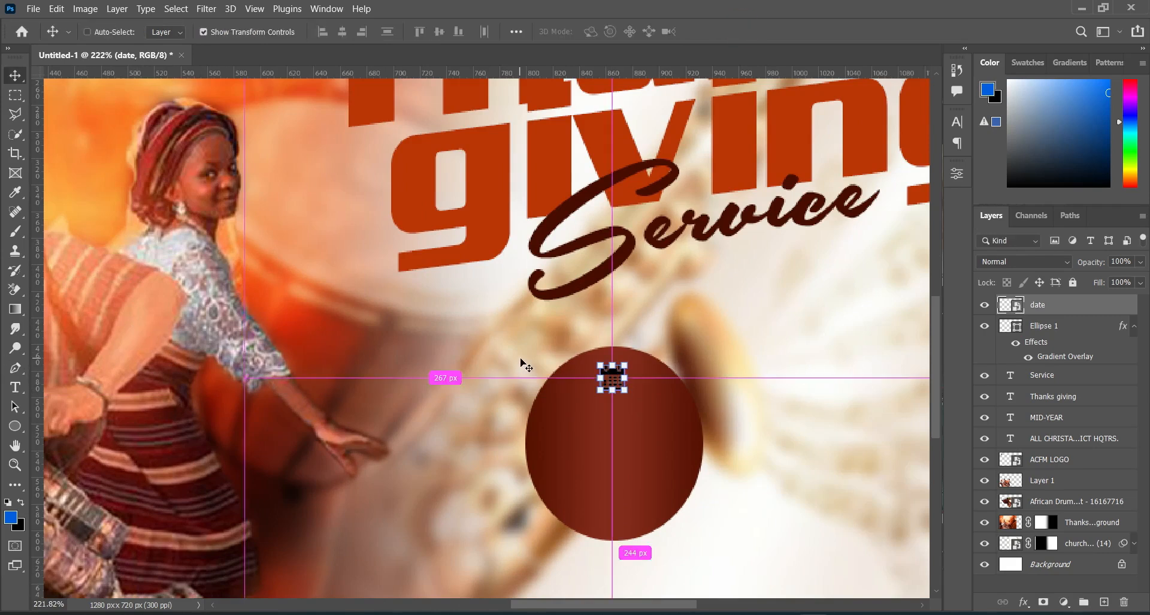
Step: Turn the calendar icon white by raising its lightness with a Hue/Saturation adjustment
{"action": "key", "text": "ctrl+u"}
{"action": "left_click_drag", "start_coordinate": [534, 280], "coordinate": [608, 280]}
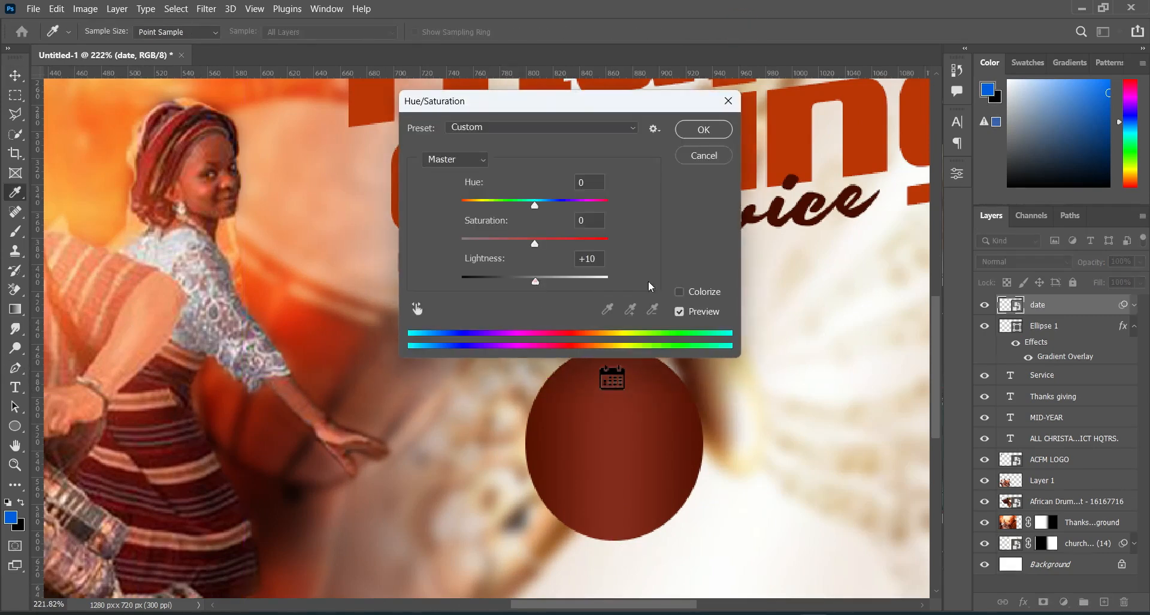
{"action": "left_click", "coordinate": [696, 137]}
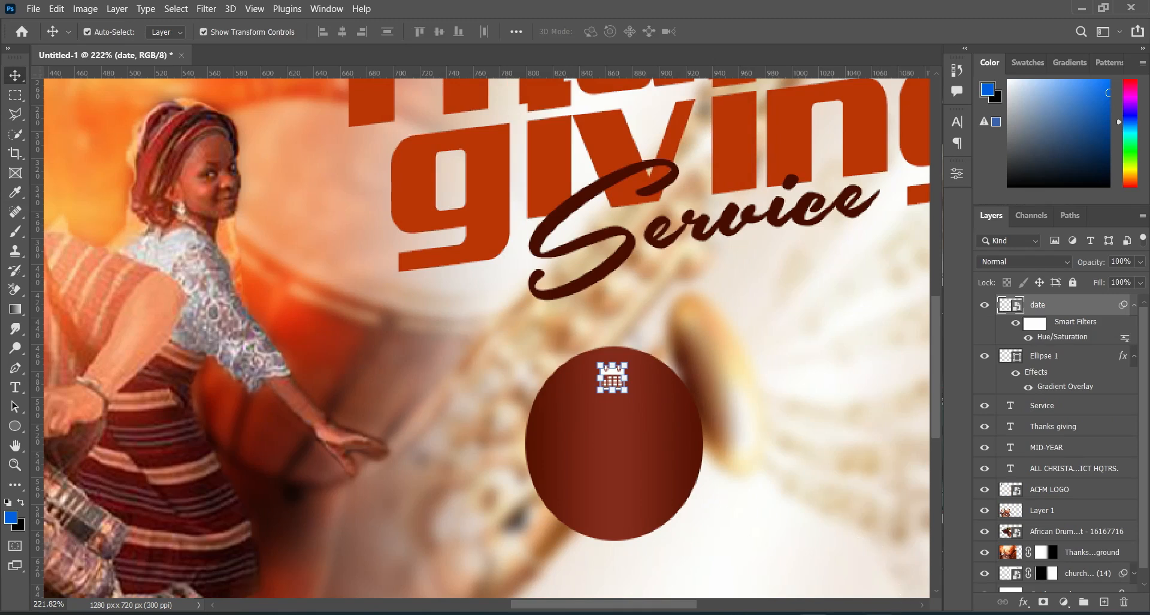
Step: Add the copied "4TH - 6TH" as a new text layer across the ellipse, below the calendar icon
{"action": "mouse_move", "coordinate": [879, 614]}
{"action": "left_click", "coordinate": [15, 386]}
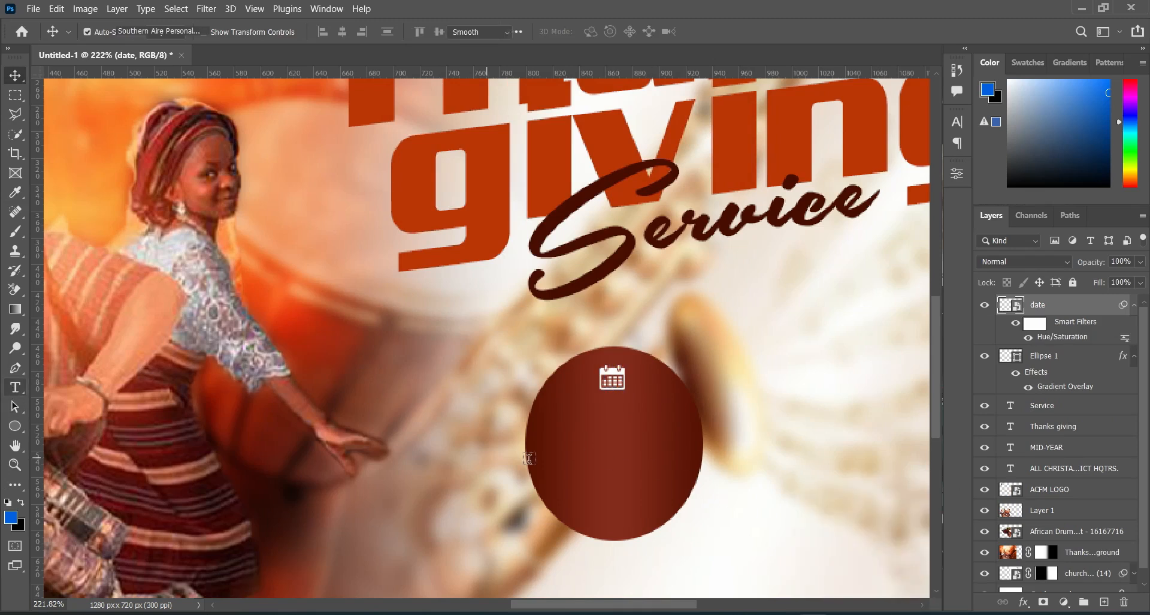
{"action": "left_click", "coordinate": [461, 441]}
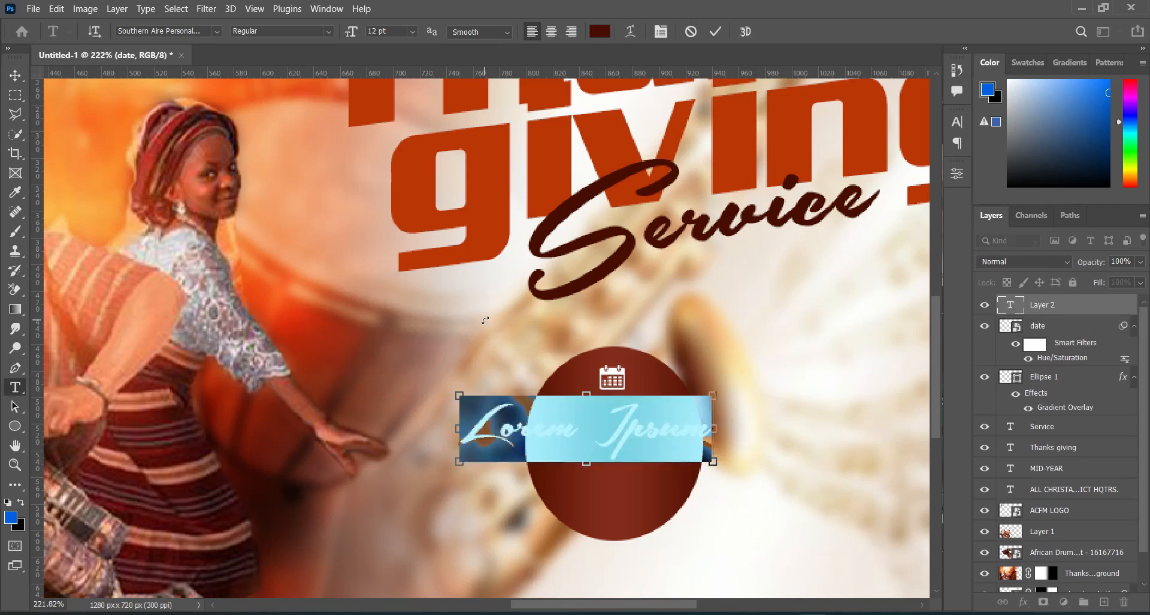
{"action": "key", "text": "ctrl+v"}
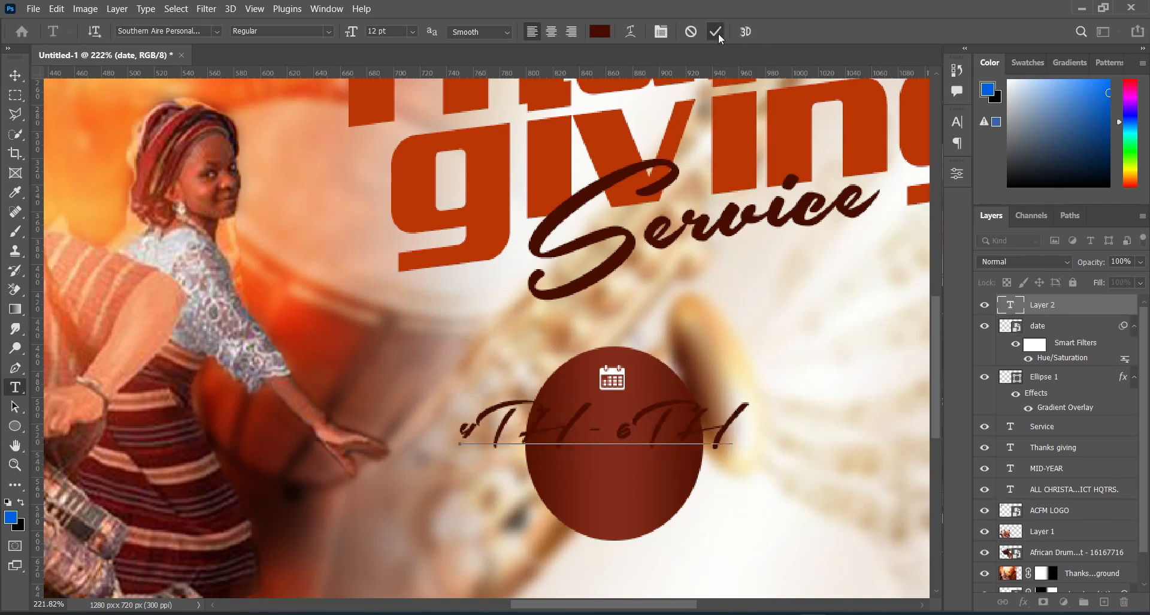
{"action": "left_click", "coordinate": [715, 32]}
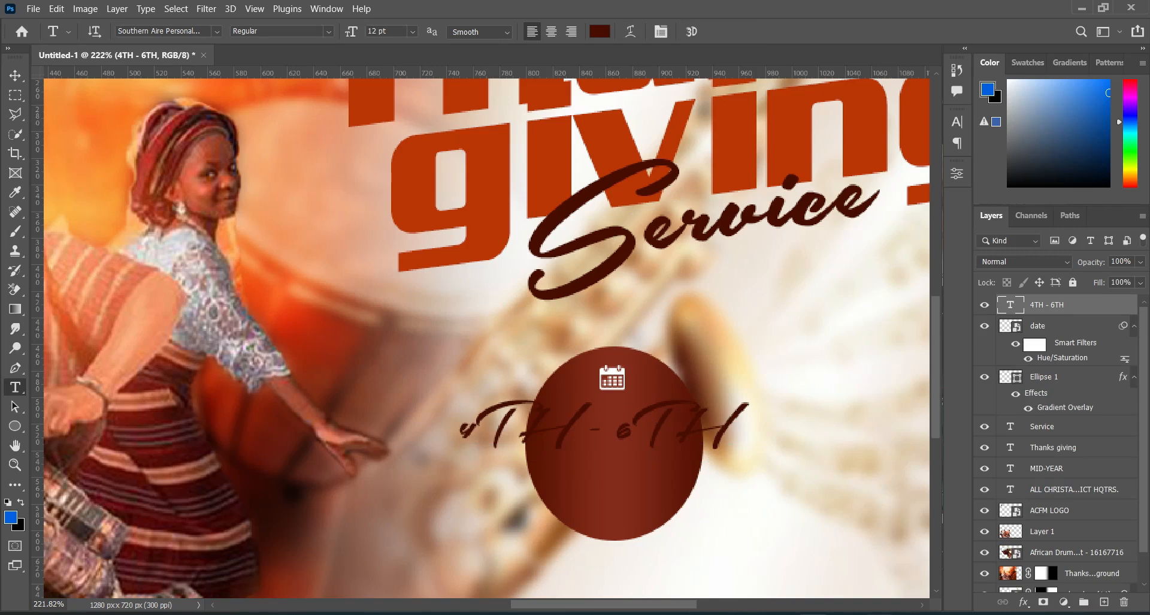
Step: Copy the font name Big Shoulders from Text.txt and look it up as the font for the 4TH - 6TH text
{"action": "key", "text": "alt+Tab"}
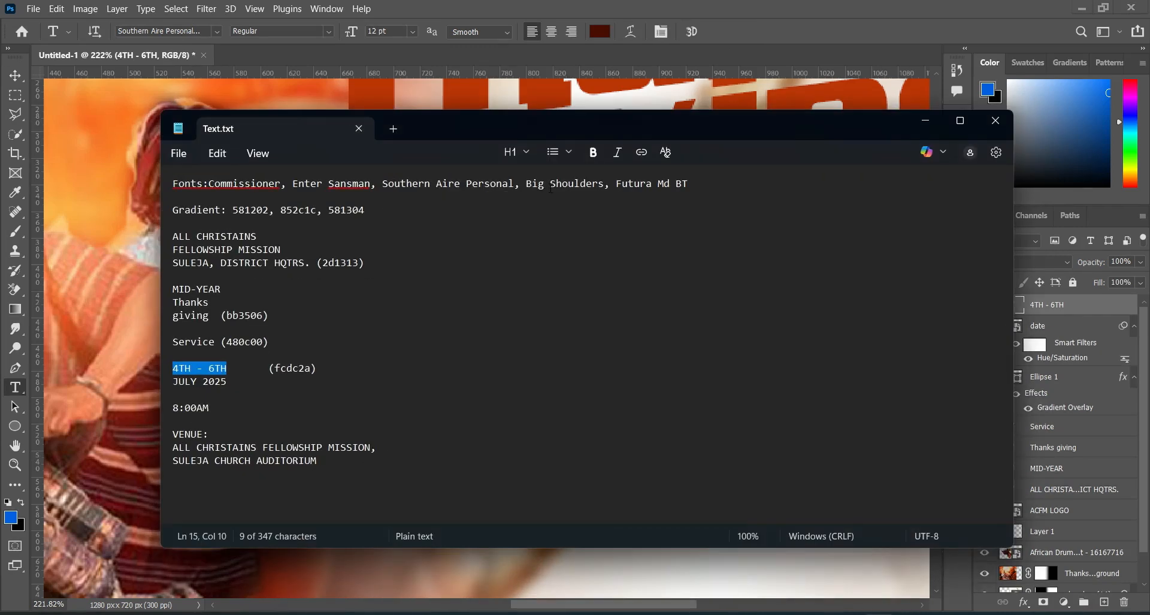
{"action": "left_click_drag", "start_coordinate": [526, 184], "coordinate": [606, 188]}
{"action": "key", "text": "ctrl+c"}
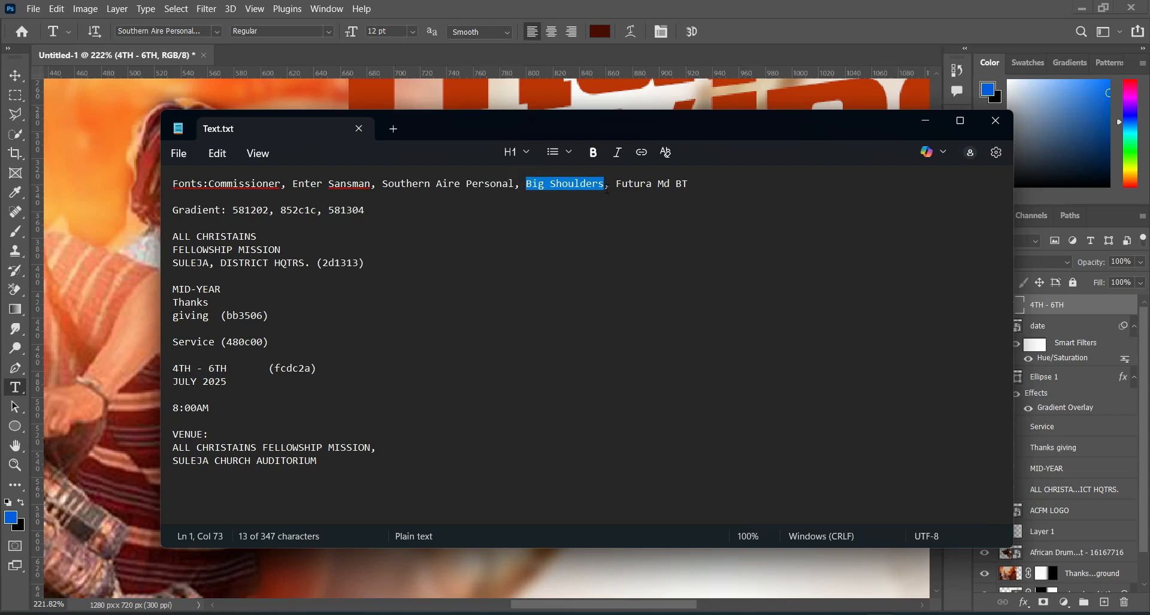
{"action": "left_click", "coordinate": [926, 120]}
{"action": "left_click", "coordinate": [198, 32]}
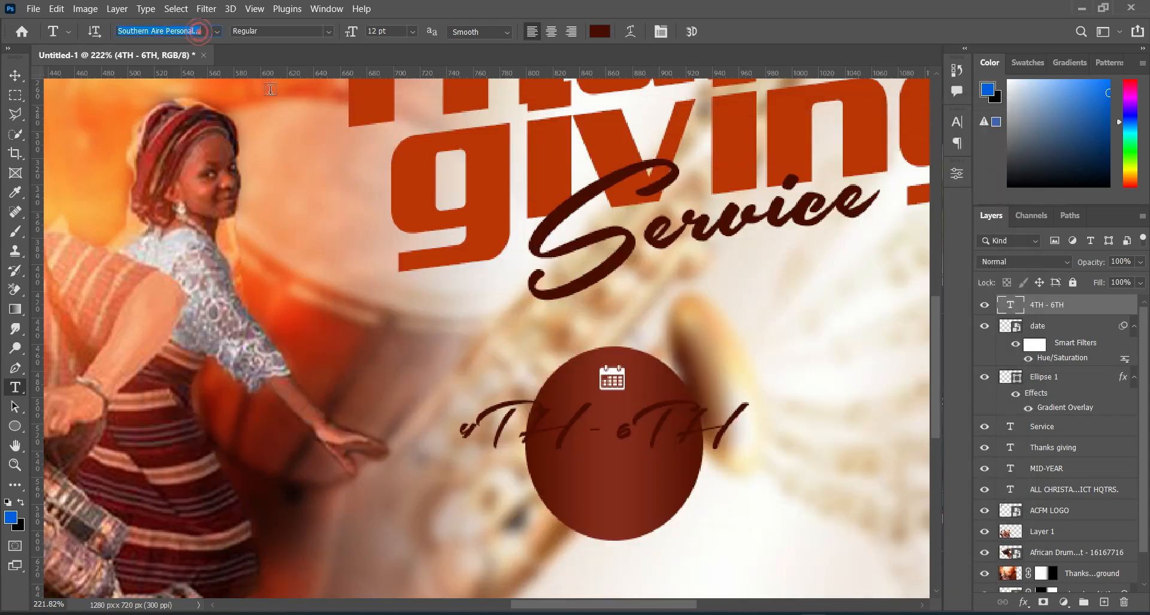
{"action": "key", "text": "ctrl+v"}
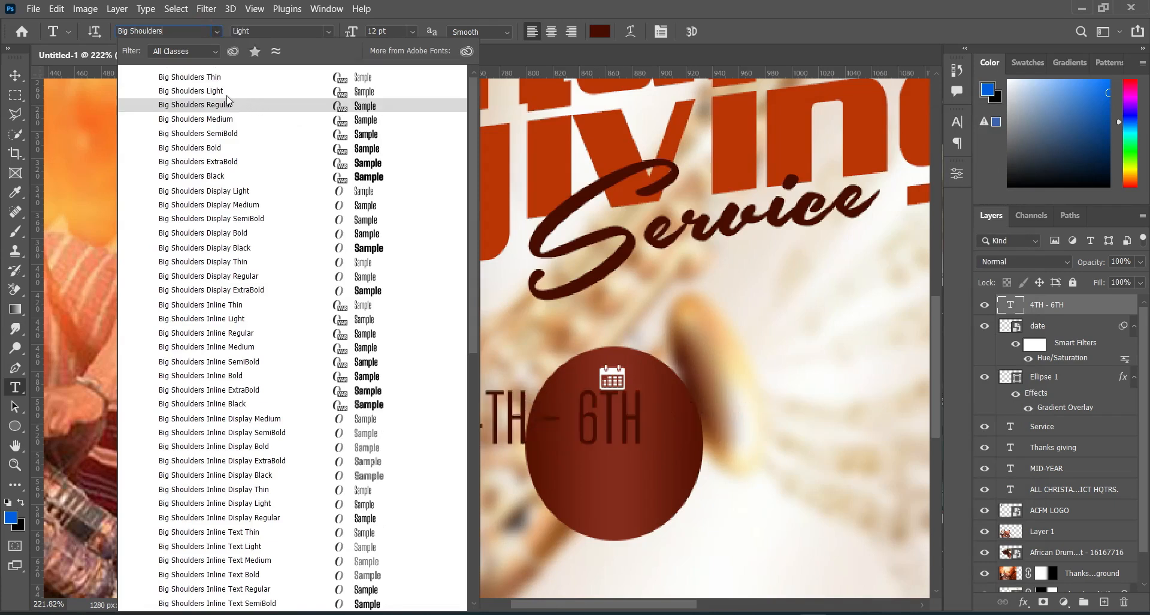
Step: Set the 4TH - 6TH text in Big Shoulders Bold and color it fcdc2a, the hex code listed in Text.txt
{"action": "left_click", "coordinate": [187, 150]}
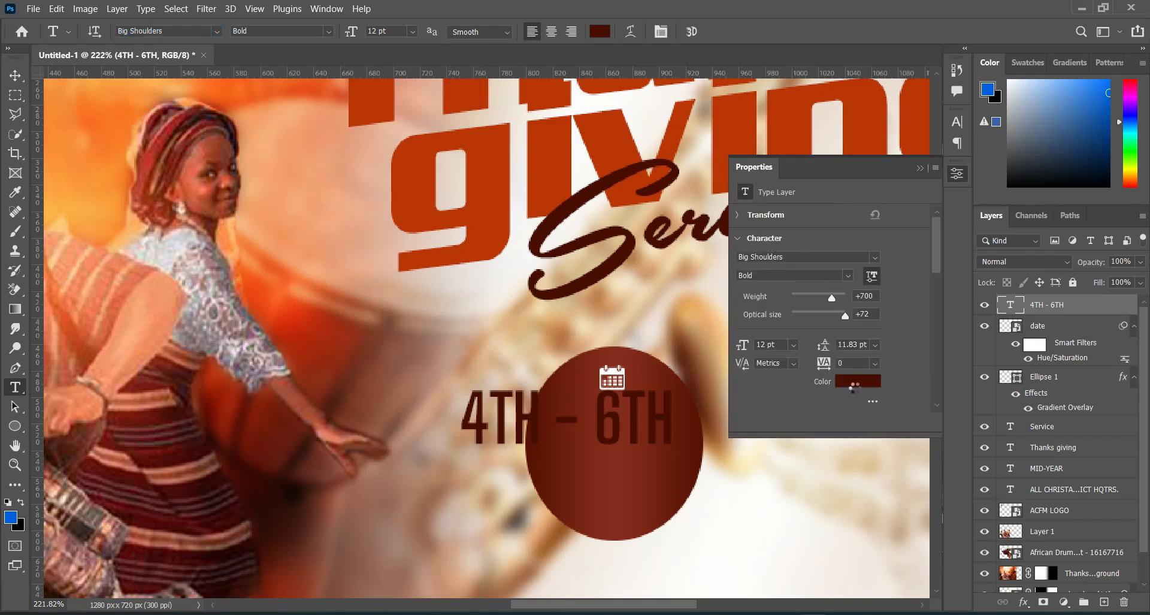
{"action": "key", "text": "alt+Tab"}
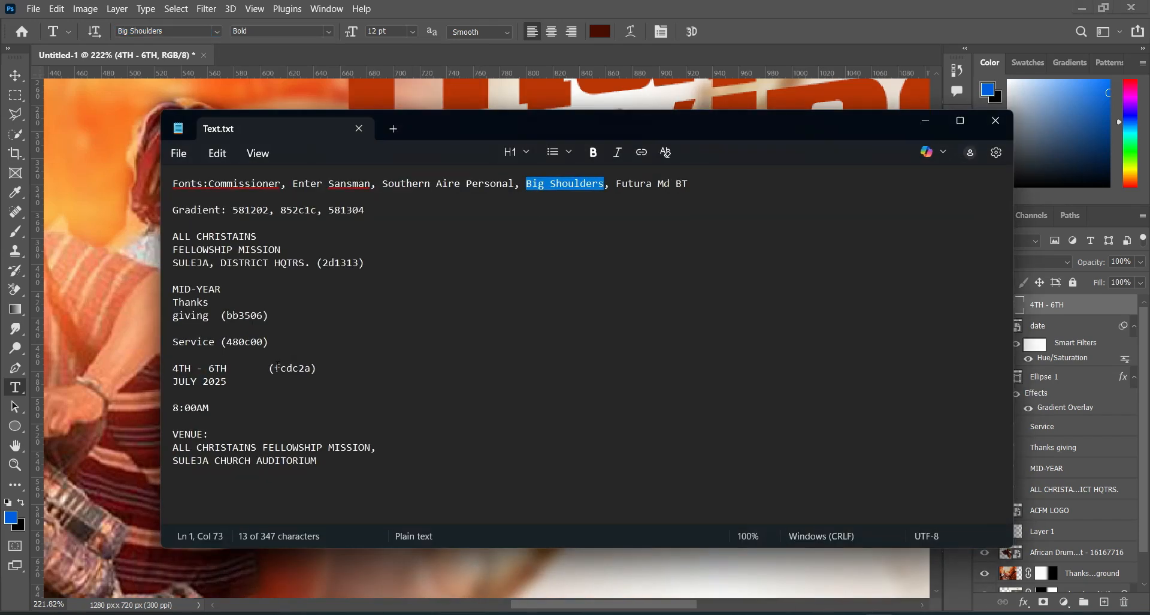
{"action": "left_click_drag", "start_coordinate": [274, 368], "coordinate": [304, 368]}
{"action": "key", "text": "ctrl+c"}
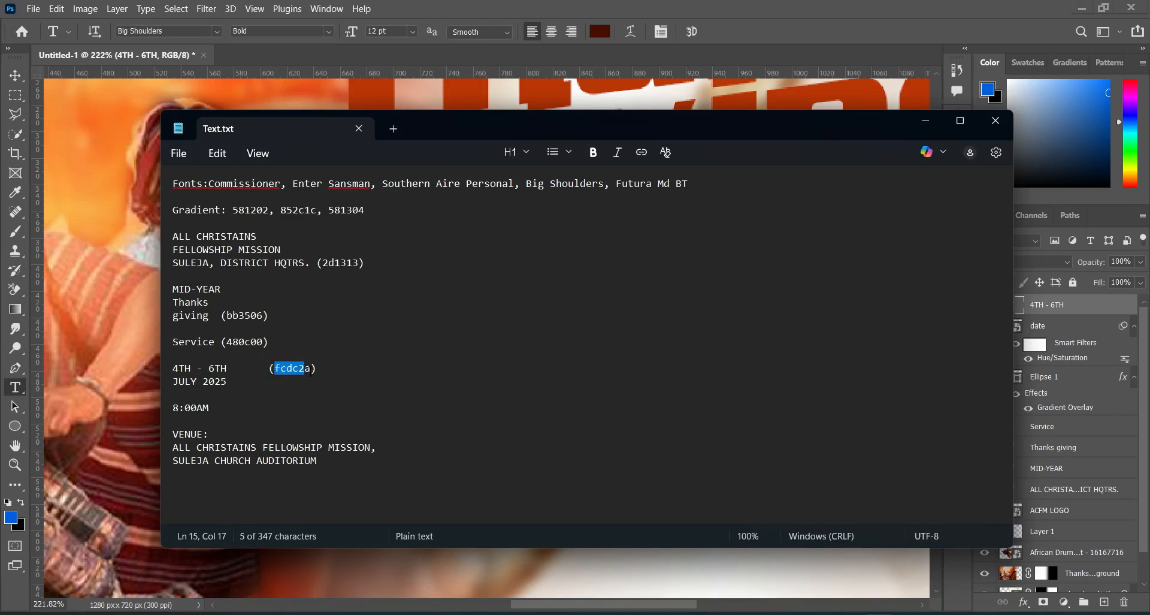
{"action": "left_click", "coordinate": [914, 127]}
{"action": "left_click", "coordinate": [599, 31]}
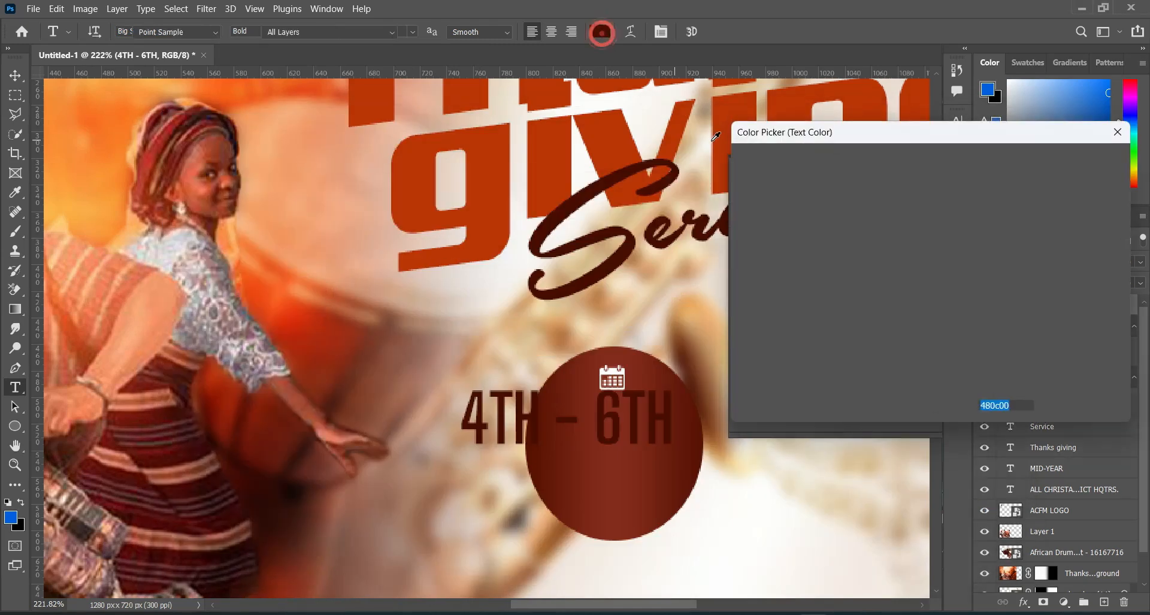
{"action": "key", "text": "ctrl+v"}
{"action": "type", "text": "a"}
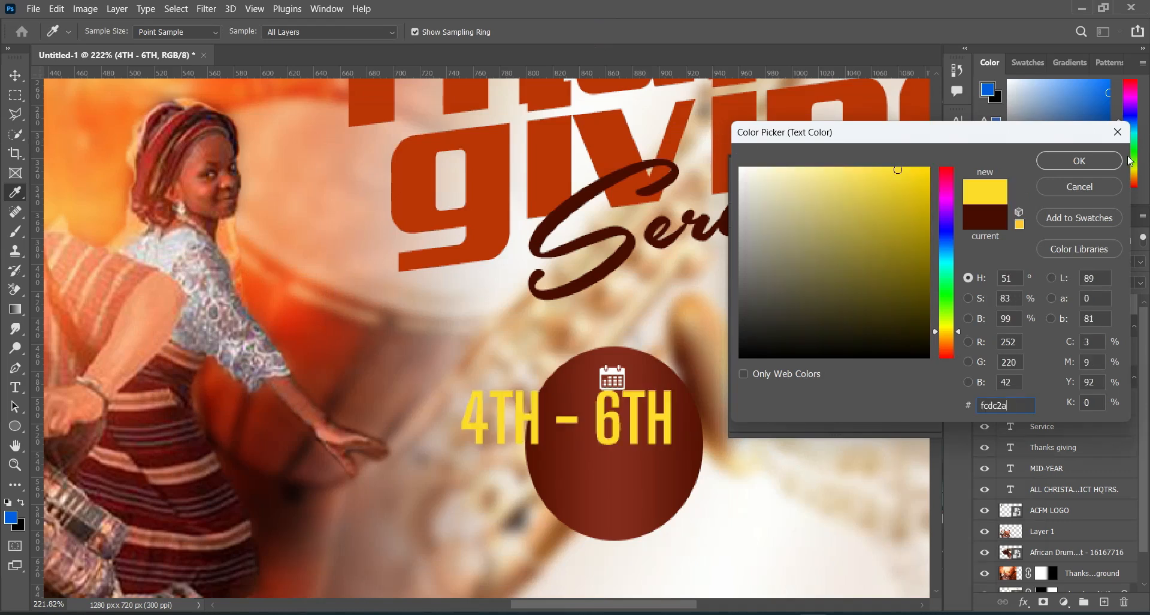
{"action": "left_click", "coordinate": [1104, 159]}
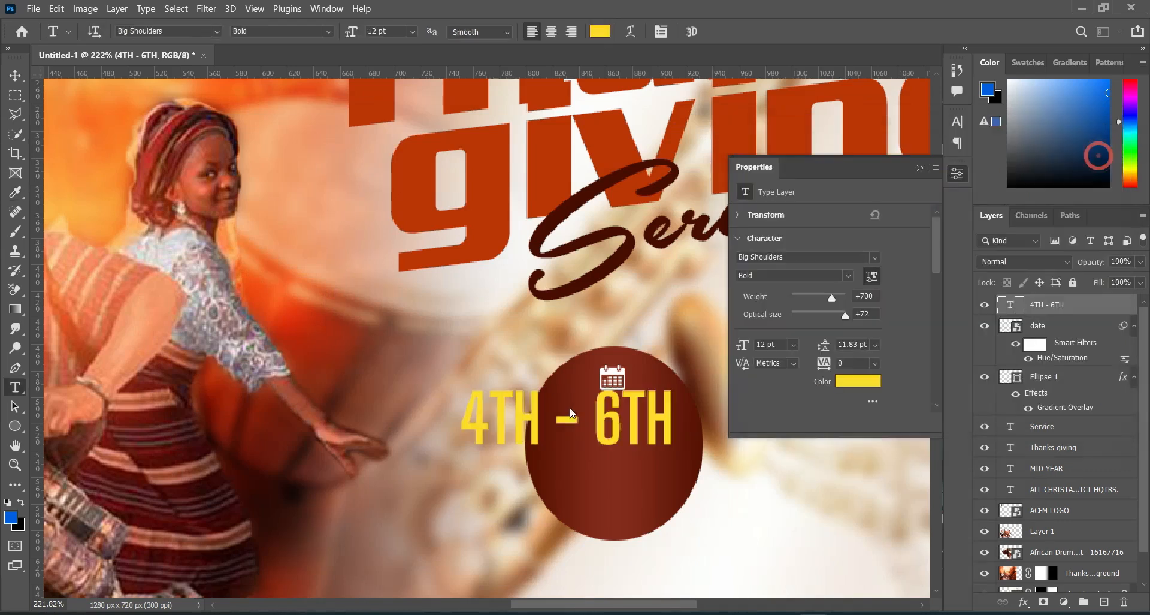
Step: Scale the 4TH - 6TH text to 71.51%, center it in the ellipse and move the calendar icon down to just above it
{"action": "left_click", "coordinate": [15, 76]}
{"action": "left_click_drag", "start_coordinate": [465, 416], "coordinate": [545, 423]}
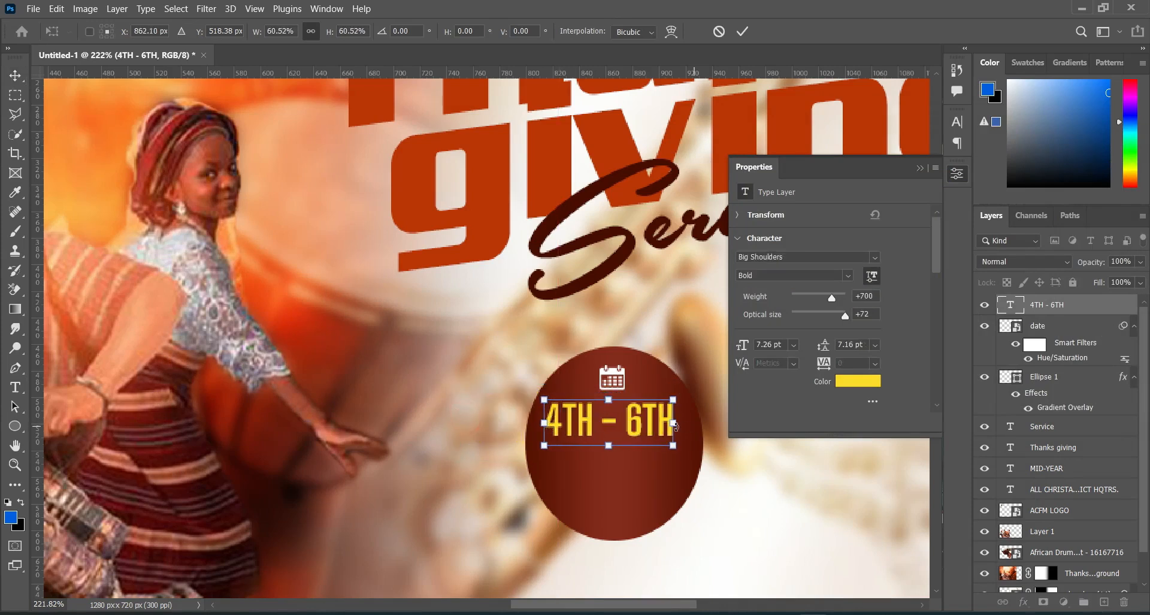
{"action": "left_click_drag", "start_coordinate": [674, 423], "coordinate": [613, 482]}
{"action": "left_click", "coordinate": [742, 31]}
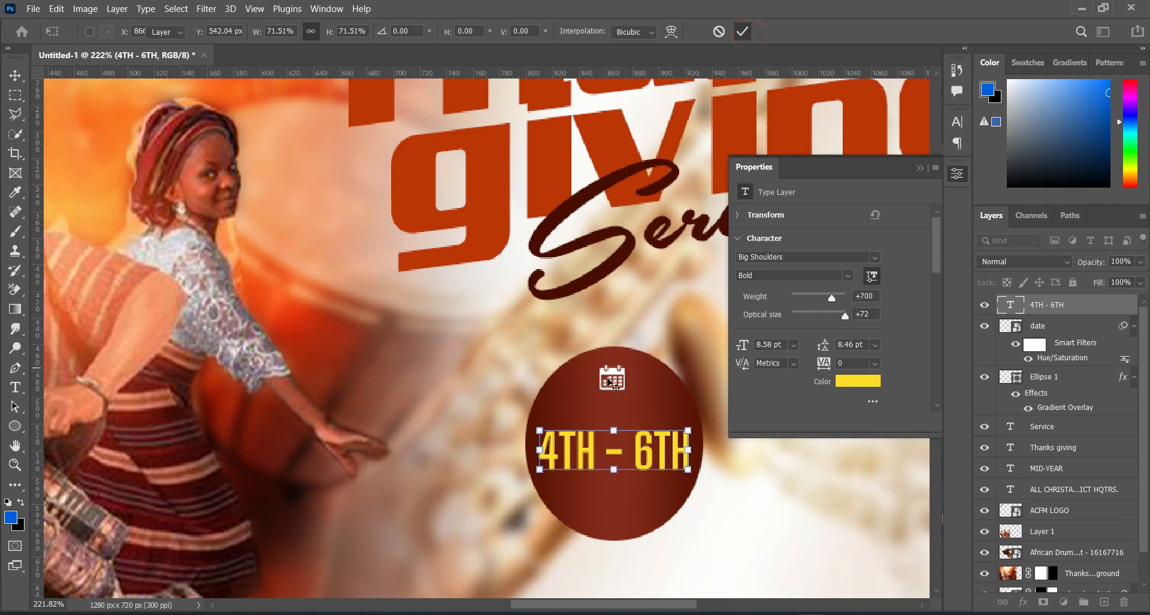
{"action": "left_click_drag", "start_coordinate": [609, 376], "coordinate": [611, 405]}
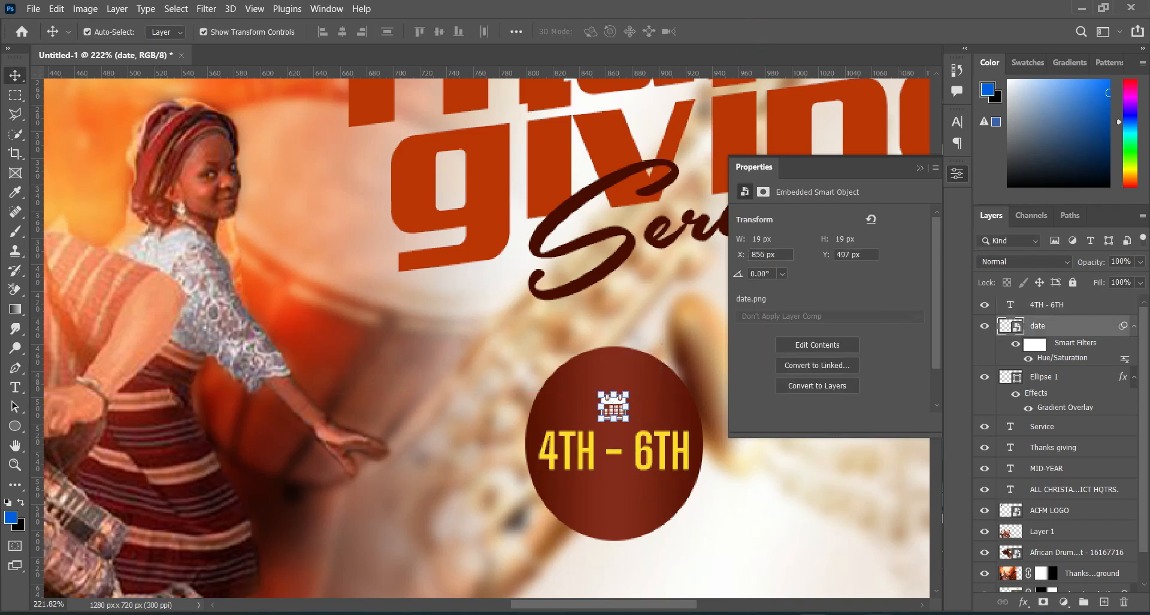
Step: Copy JULY 2025 from Text.txt, duplicate the 4TH - 6TH text directly below itself and replace the copy's wording with JULY 2025
{"action": "key", "text": "alt+Tab"}
{"action": "left_click_drag", "start_coordinate": [227, 382], "coordinate": [171, 381]}
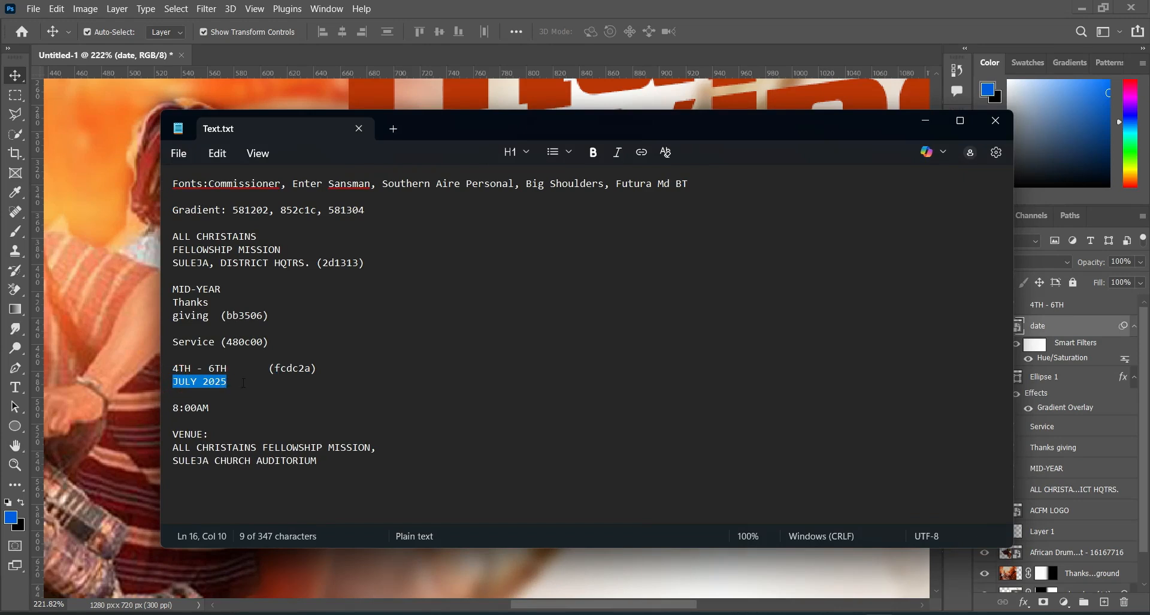
{"action": "left_click", "coordinate": [926, 127]}
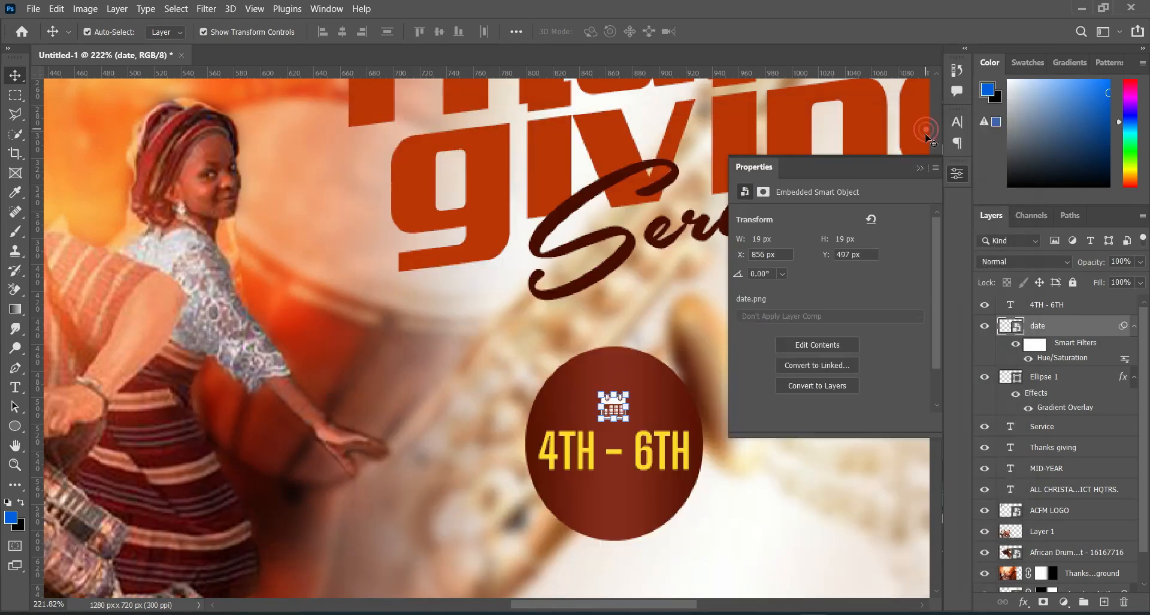
{"action": "left_click", "coordinate": [582, 444]}
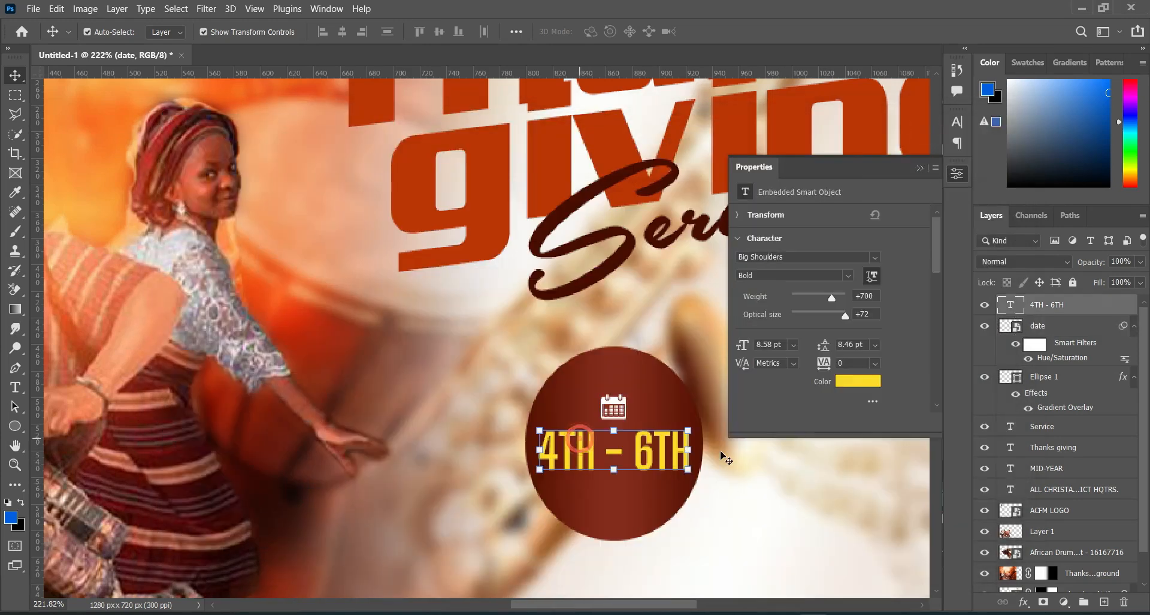
{"action": "key", "text": "ctrl+j"}
{"action": "left_click_drag", "start_coordinate": [669, 470], "coordinate": [667, 488]}
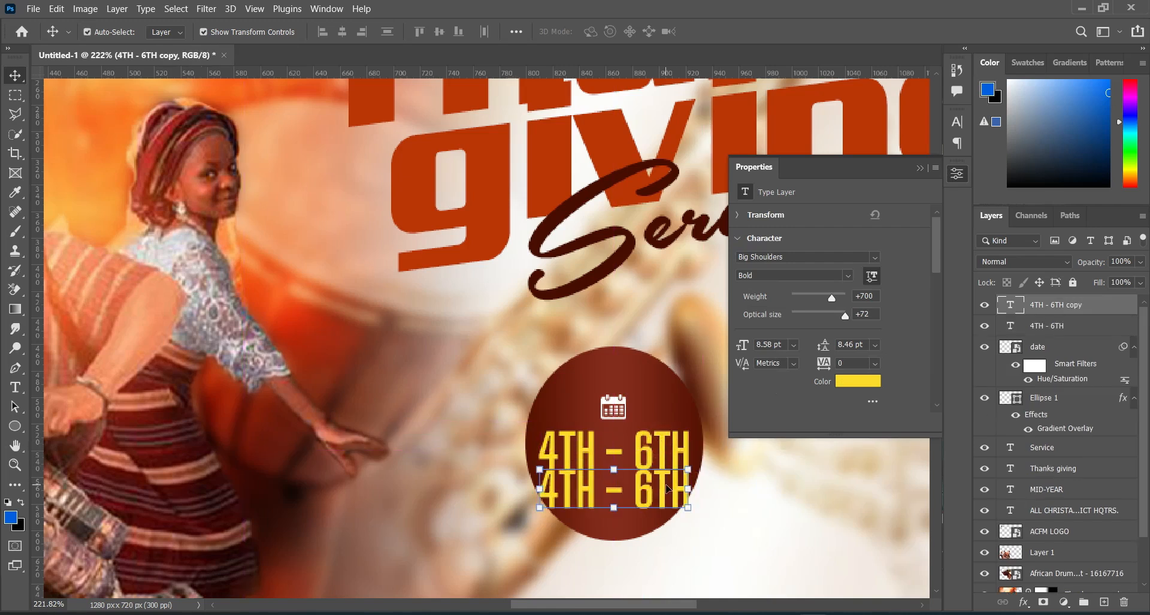
{"action": "double_click", "coordinate": [639, 483]}
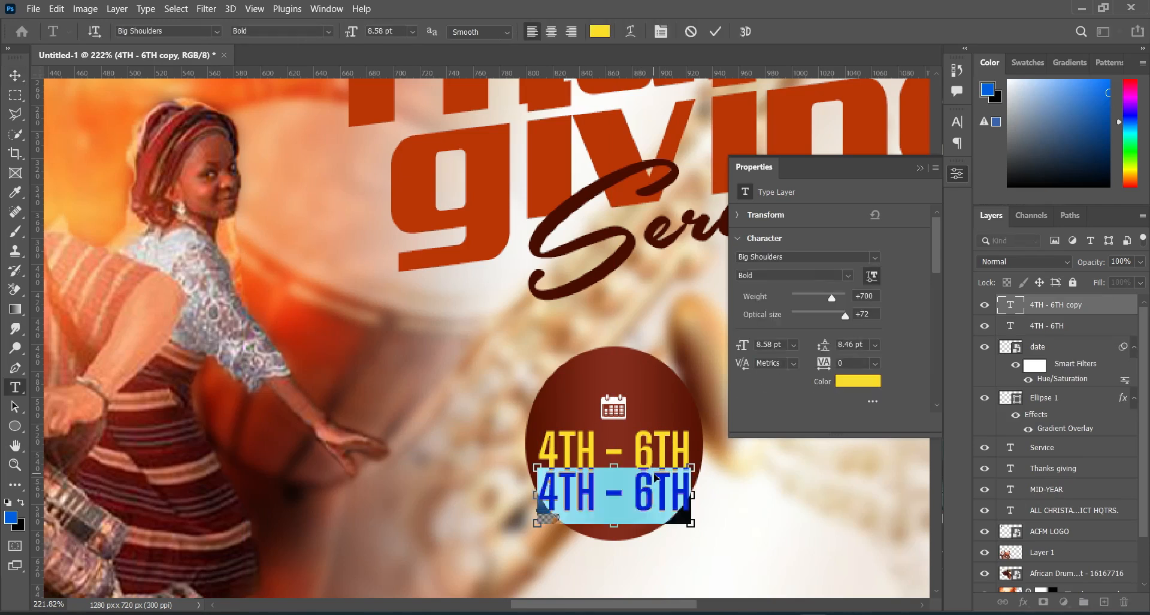
{"action": "type", "text": "JULY 2025"}
{"action": "left_click", "coordinate": [715, 31]}
{"action": "key", "text": "v"}
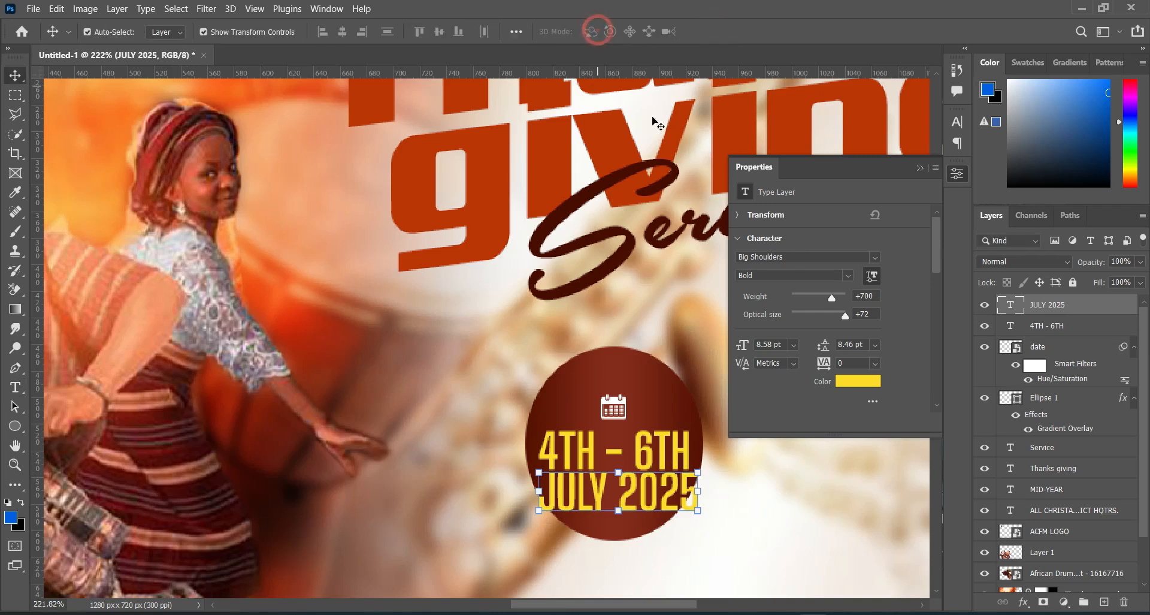
Step: Recolor the JULY 2025 text white
{"action": "left_click", "coordinate": [872, 382]}
{"action": "left_click", "coordinate": [719, 145]}
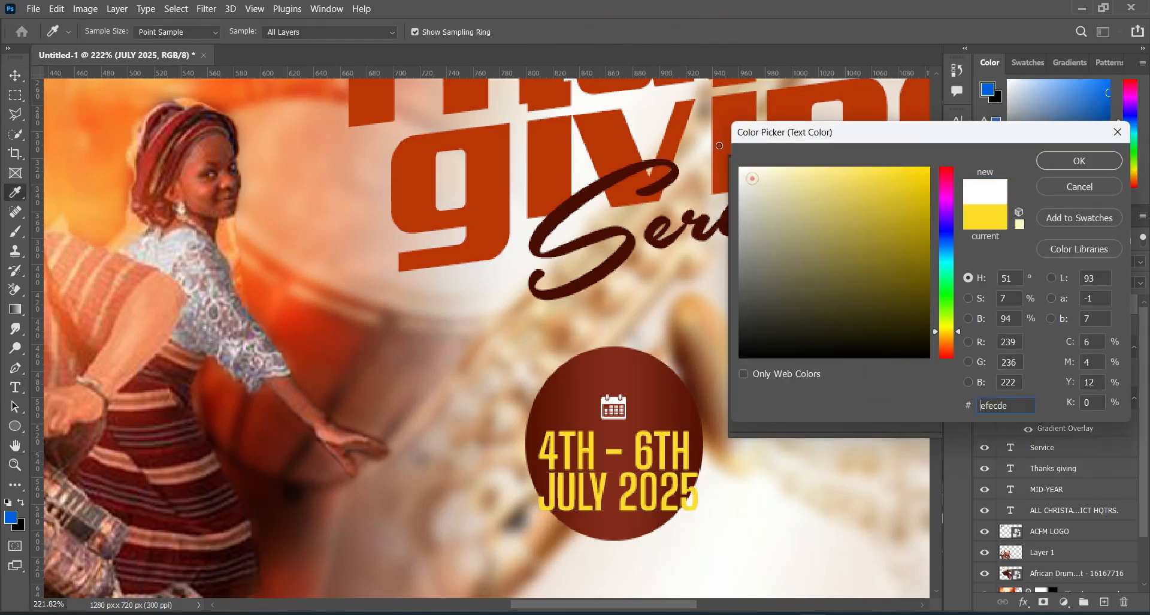
{"action": "left_click", "coordinate": [1079, 161]}
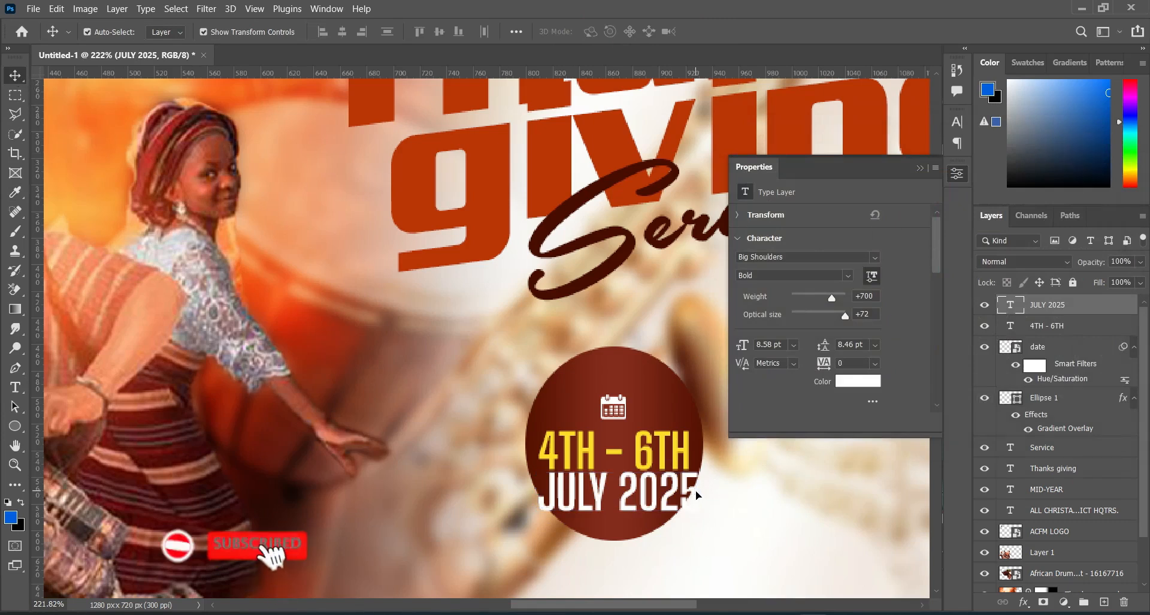
Step: Shrink the JULY 2025 text until it fits inside the ellipse and center it closely beneath 4TH - 6TH
{"action": "left_click_drag", "start_coordinate": [698, 492], "coordinate": [684, 476]}
{"action": "left_click", "coordinate": [742, 31]}
{"action": "scroll", "coordinate": [599, 239], "scroll_direction": "down", "scroll_amount": 3}
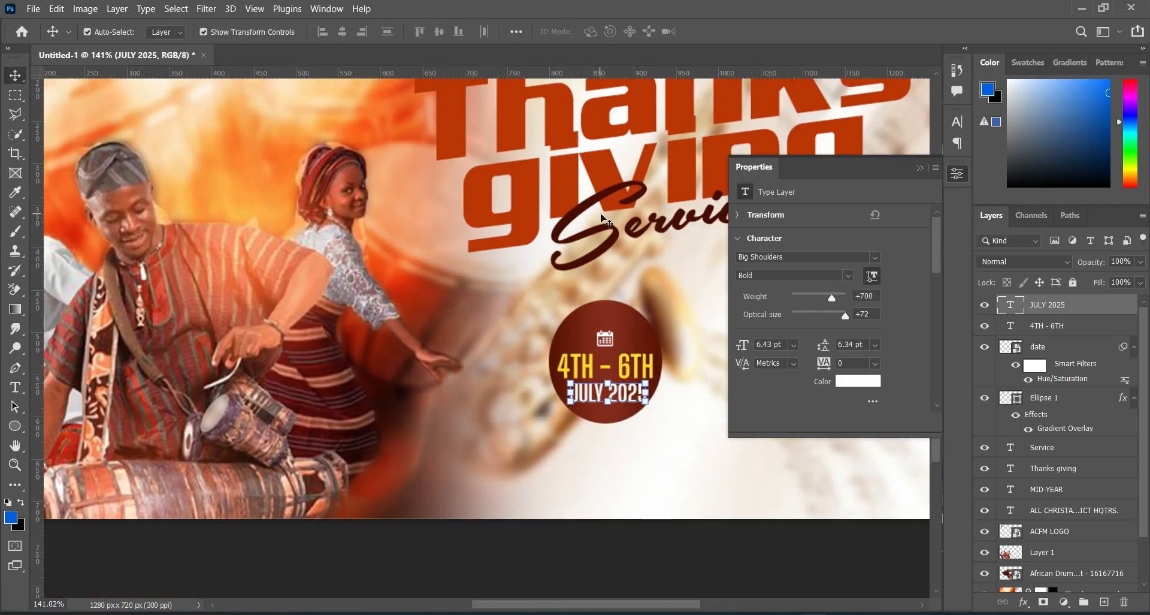
{"action": "left_click", "coordinate": [920, 168]}
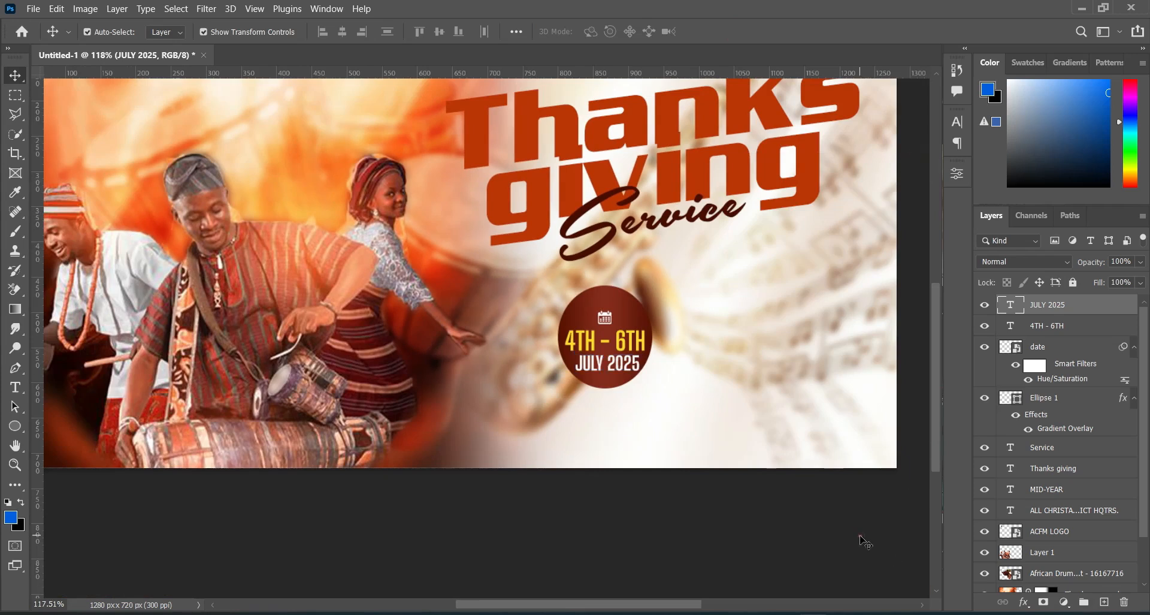
{"action": "left_click", "coordinate": [632, 370]}
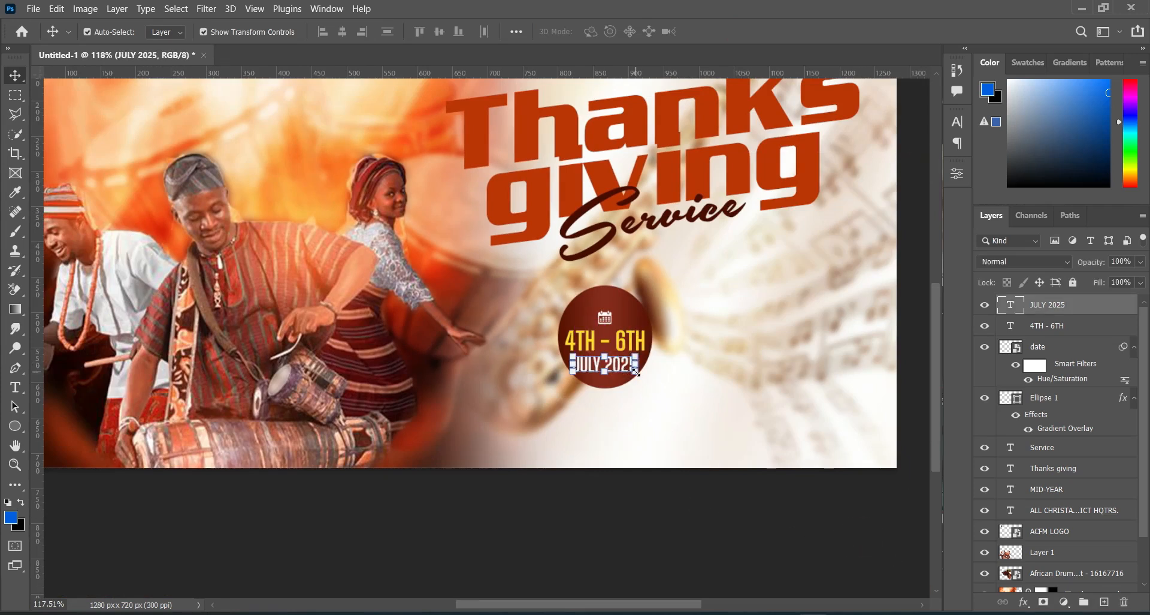
{"action": "key", "text": "ctrl+t"}
{"action": "left_click_drag", "start_coordinate": [620, 366], "coordinate": [623, 363]}
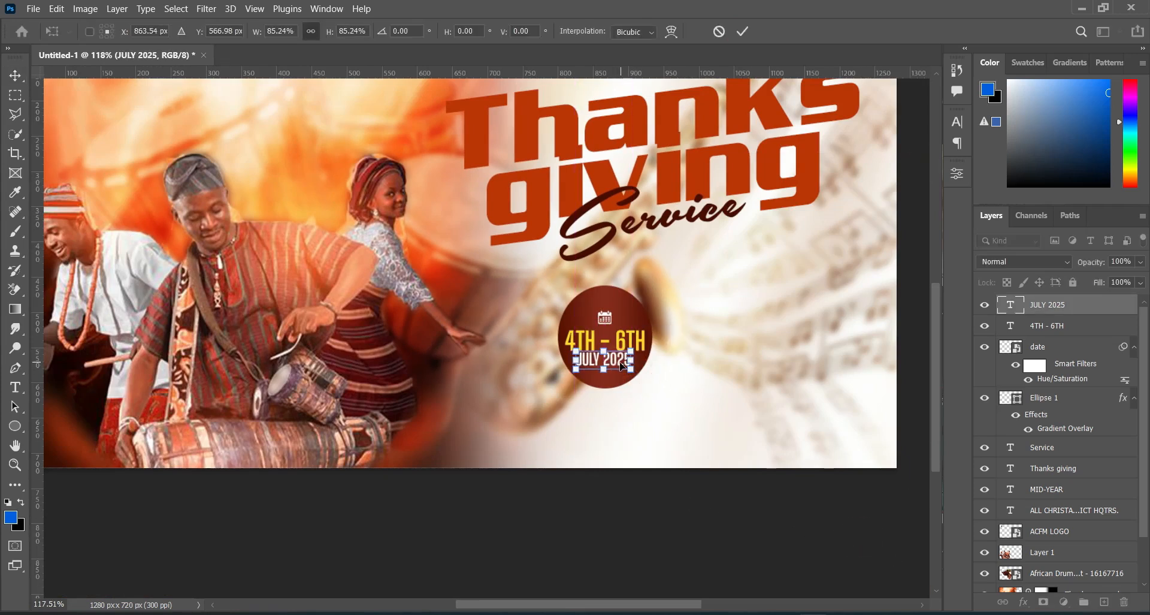
{"action": "key", "text": "Return"}
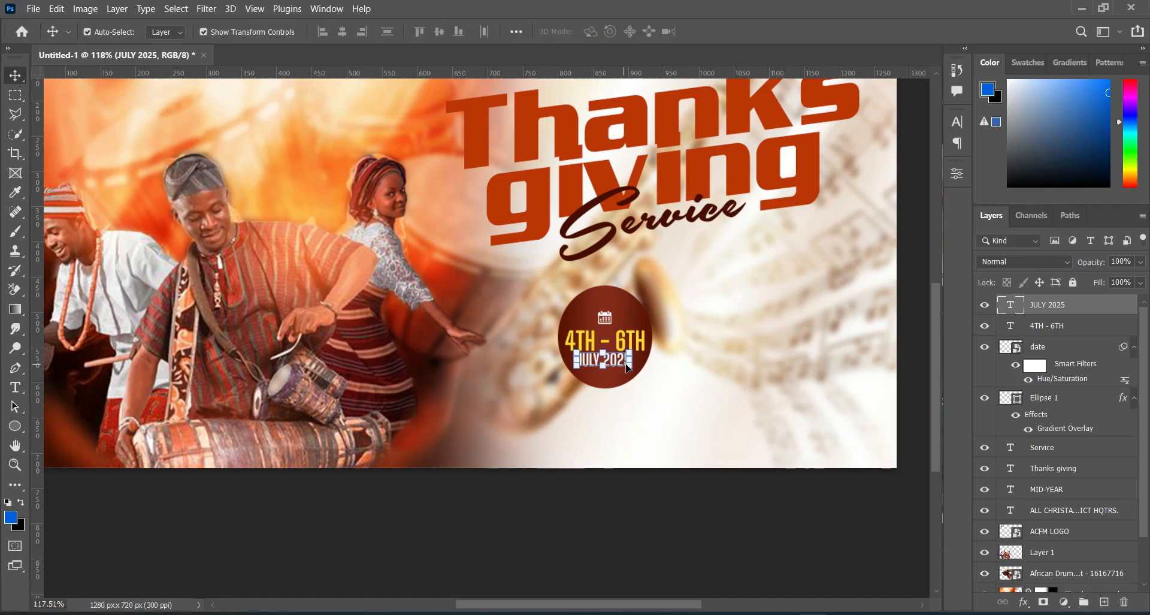
{"action": "left_click", "coordinate": [690, 503]}
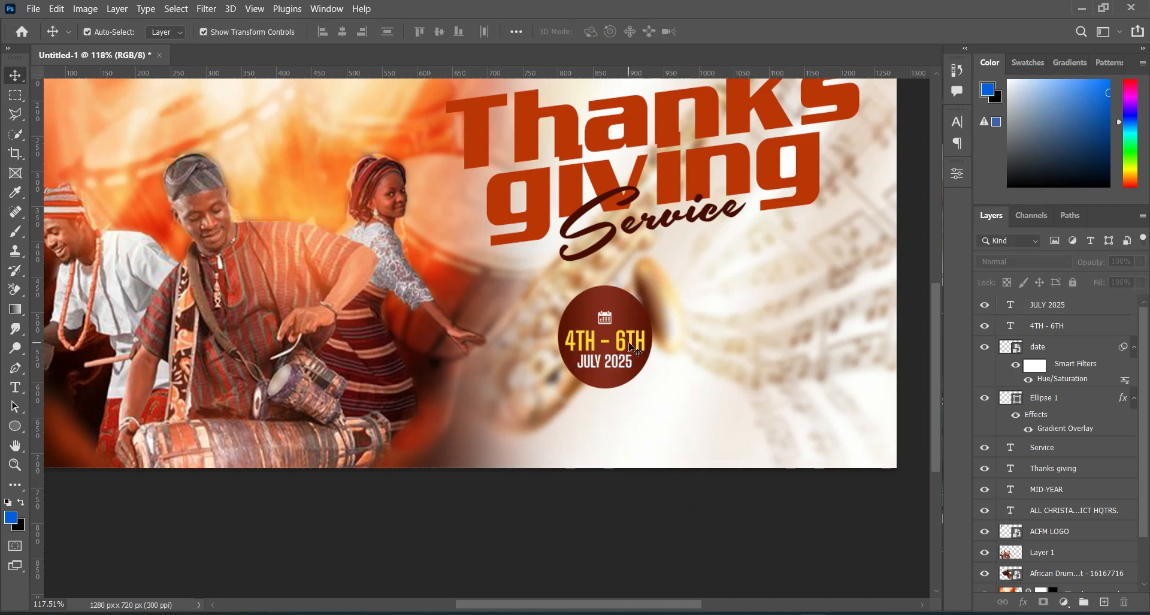
Step: Nudge the 4TH - 6TH text and the calendar icon slightly upward inside the ellipse
{"action": "left_click", "coordinate": [632, 351]}
{"action": "left_click", "coordinate": [711, 562]}
{"action": "left_click", "coordinate": [605, 315]}
{"action": "left_click", "coordinate": [684, 514]}
Step: Collapse the effect lists and group the ellipse, calendar icon, 4TH - 6TH and JULY 2025 layers
{"action": "left_click", "coordinate": [1134, 348]}
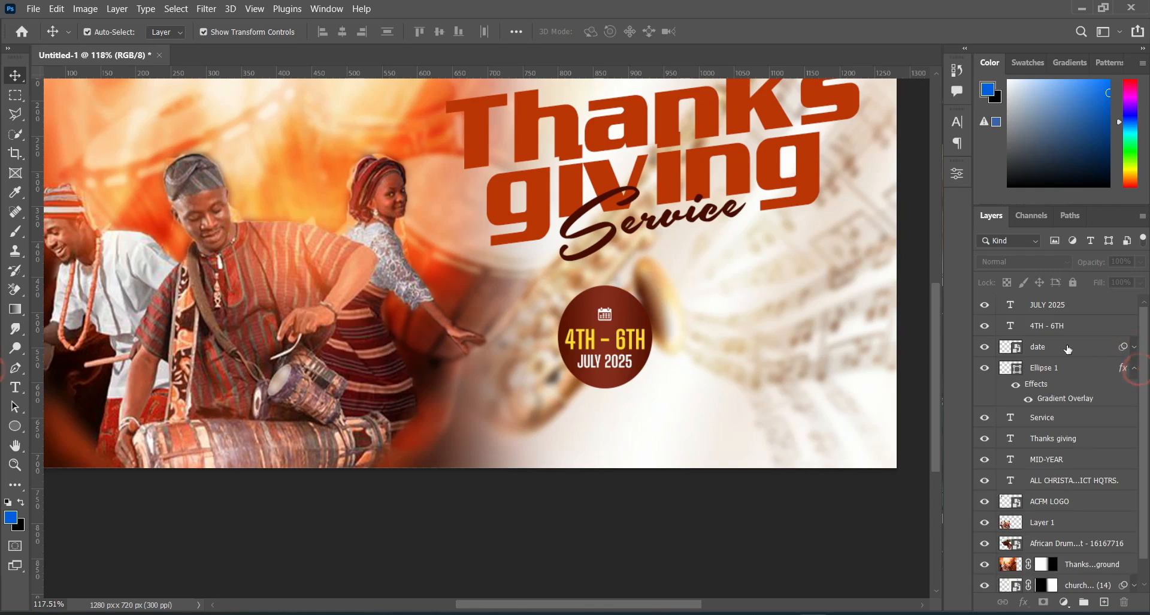
{"action": "left_click", "coordinate": [1137, 375]}
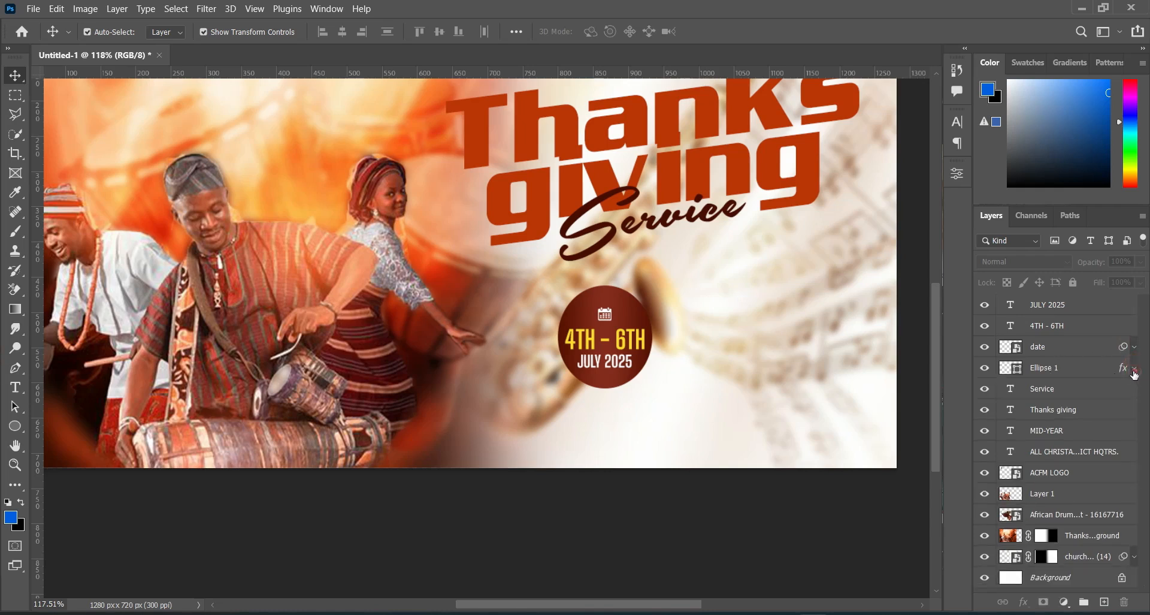
{"action": "left_click", "coordinate": [1075, 368]}
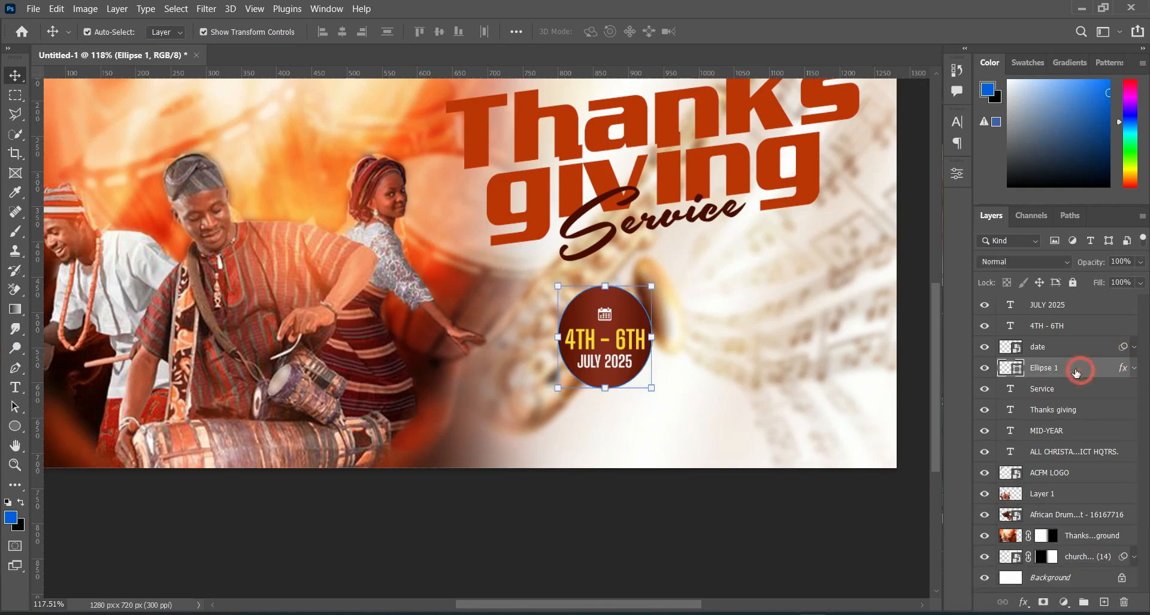
{"action": "left_click", "coordinate": [1053, 306], "text": "shift"}
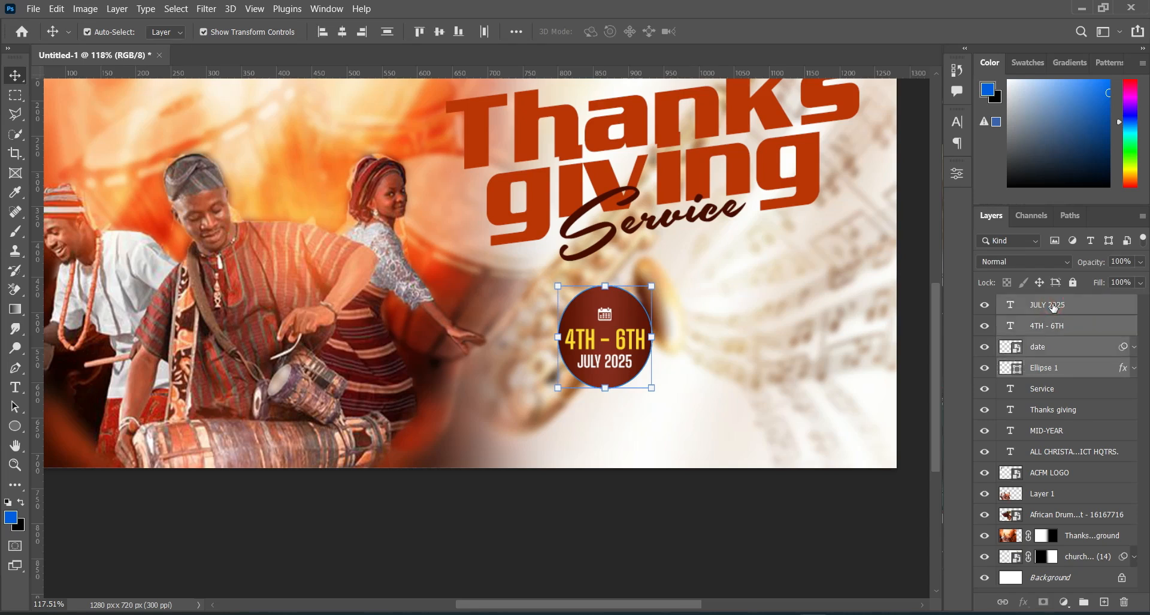
{"action": "left_click", "coordinate": [1083, 601]}
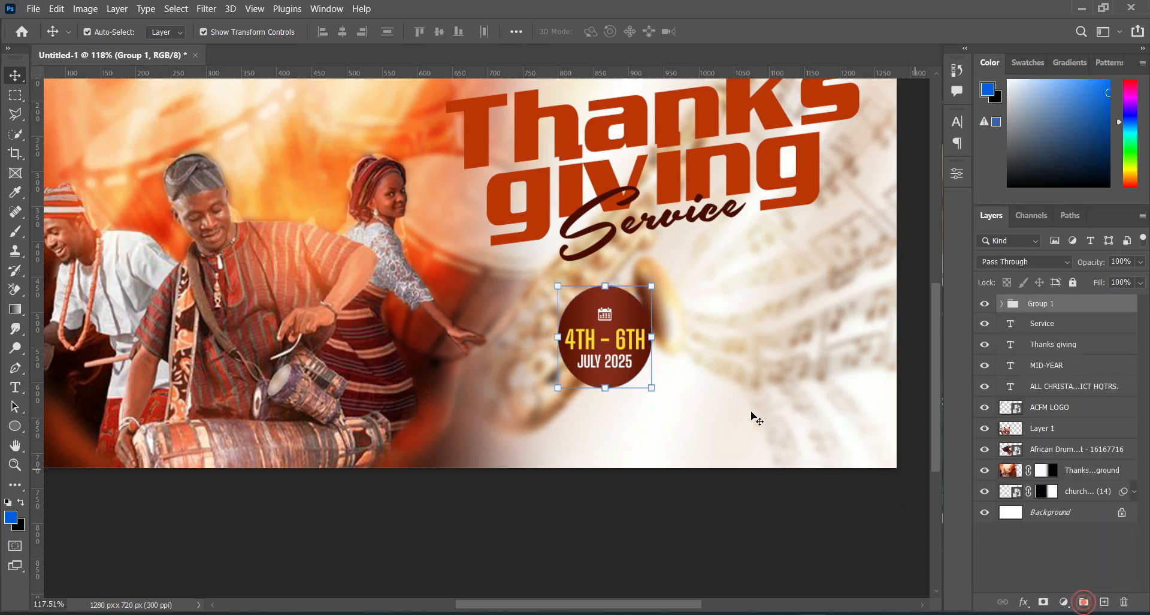
Step: Skew the date group vertically by about -11.48 degrees to match the slant of the title
{"action": "left_click", "coordinate": [653, 336]}
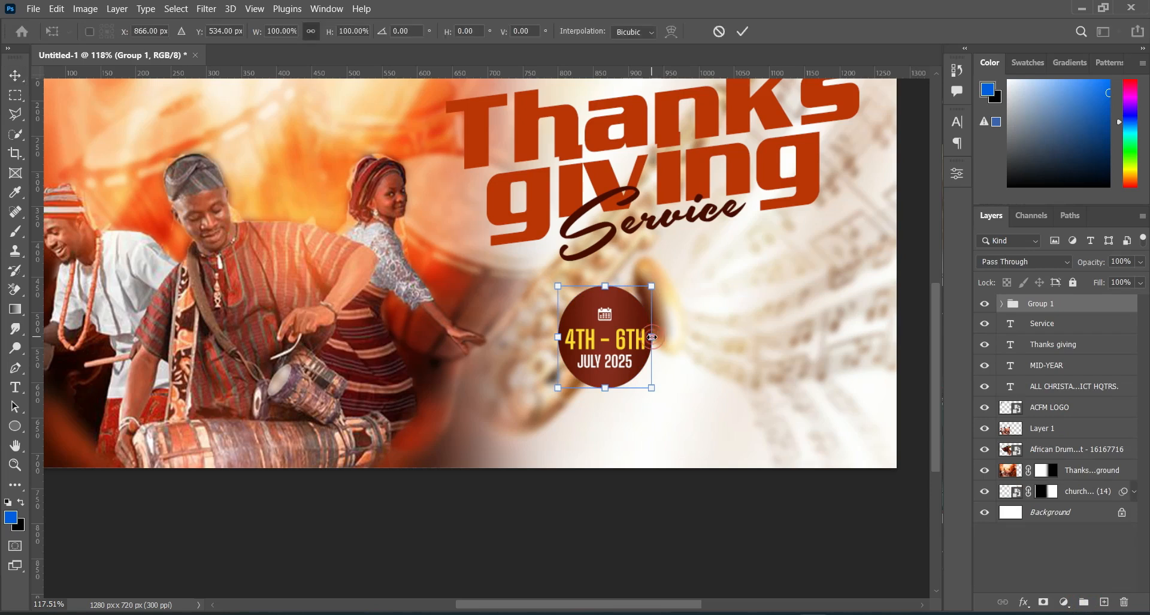
{"action": "right_click", "coordinate": [637, 339]}
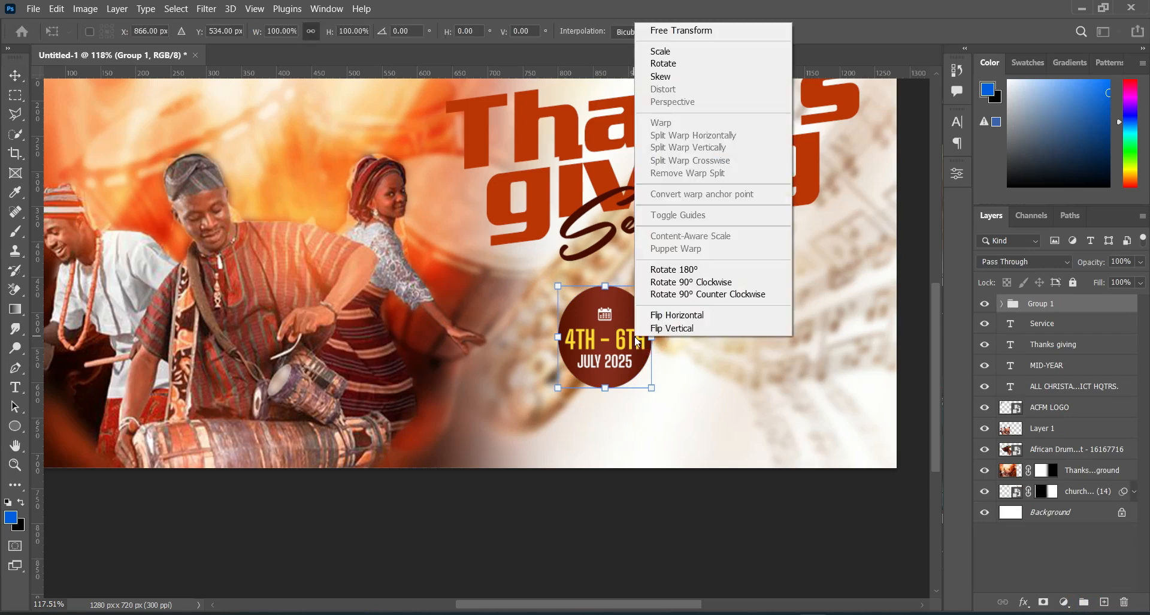
{"action": "left_click", "coordinate": [661, 77]}
{"action": "left_click_drag", "start_coordinate": [653, 339], "coordinate": [655, 317]}
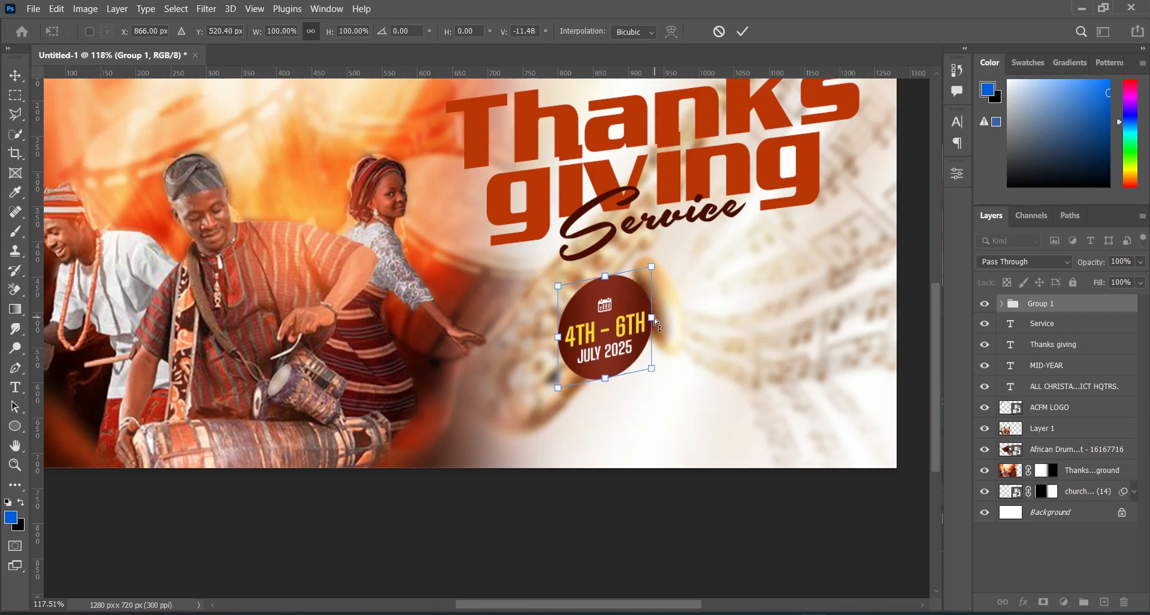
{"action": "left_click", "coordinate": [742, 33]}
Step: Move the slanted date group up to just beneath the word Service, commit the placement and deselect it
{"action": "left_click_drag", "start_coordinate": [630, 332], "coordinate": [632, 310]}
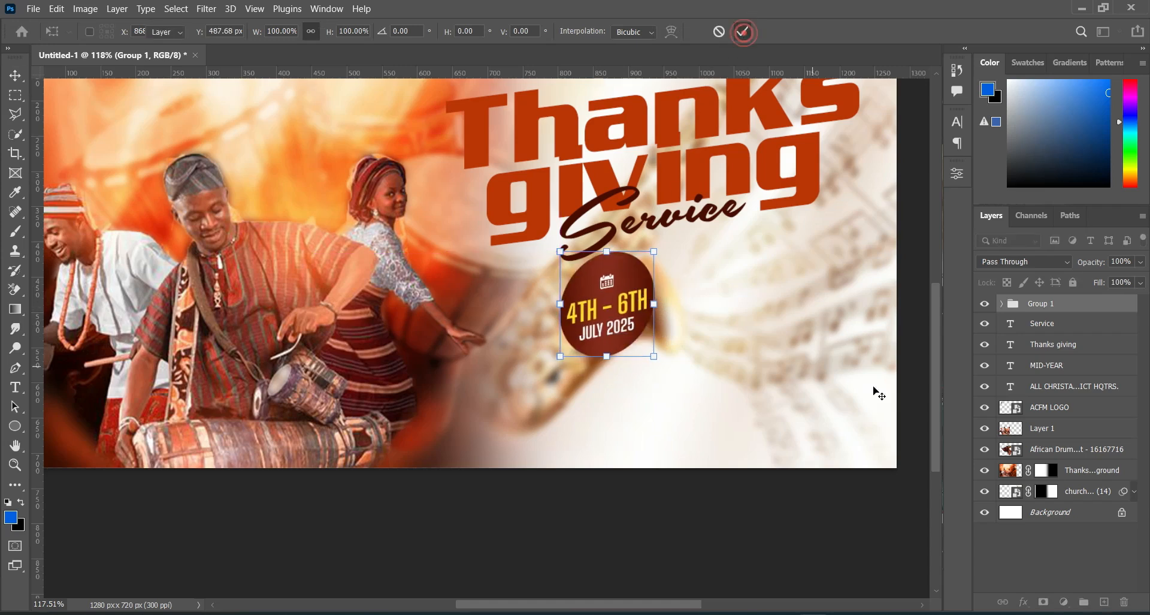
{"action": "left_click", "coordinate": [743, 32]}
{"action": "left_click_drag", "start_coordinate": [935, 440], "coordinate": [935, 426]}
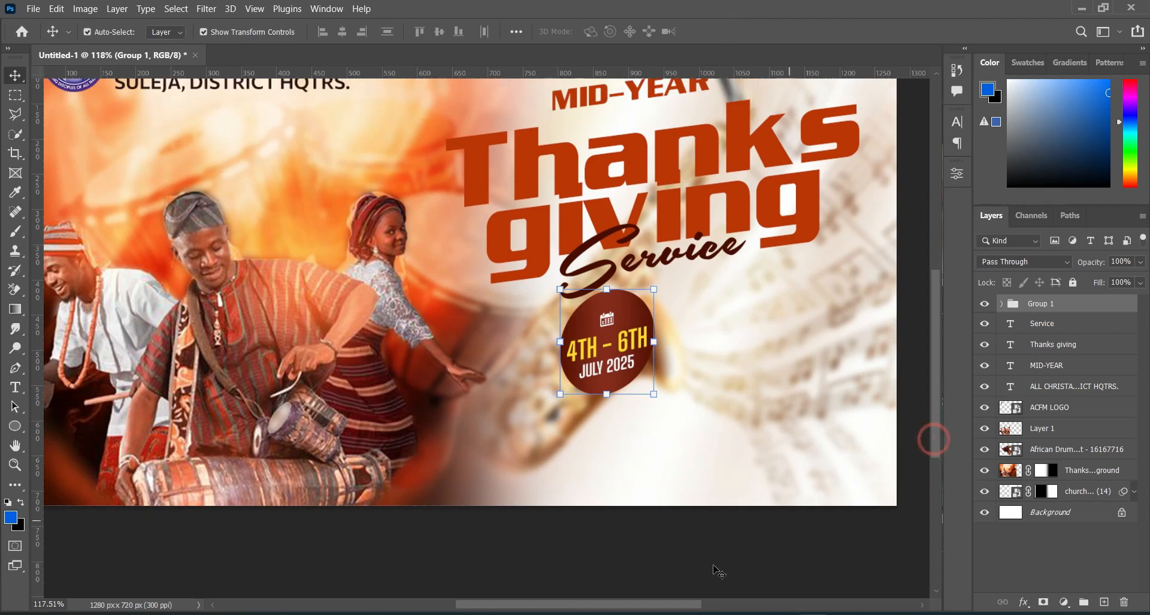
{"action": "left_click", "coordinate": [712, 567]}
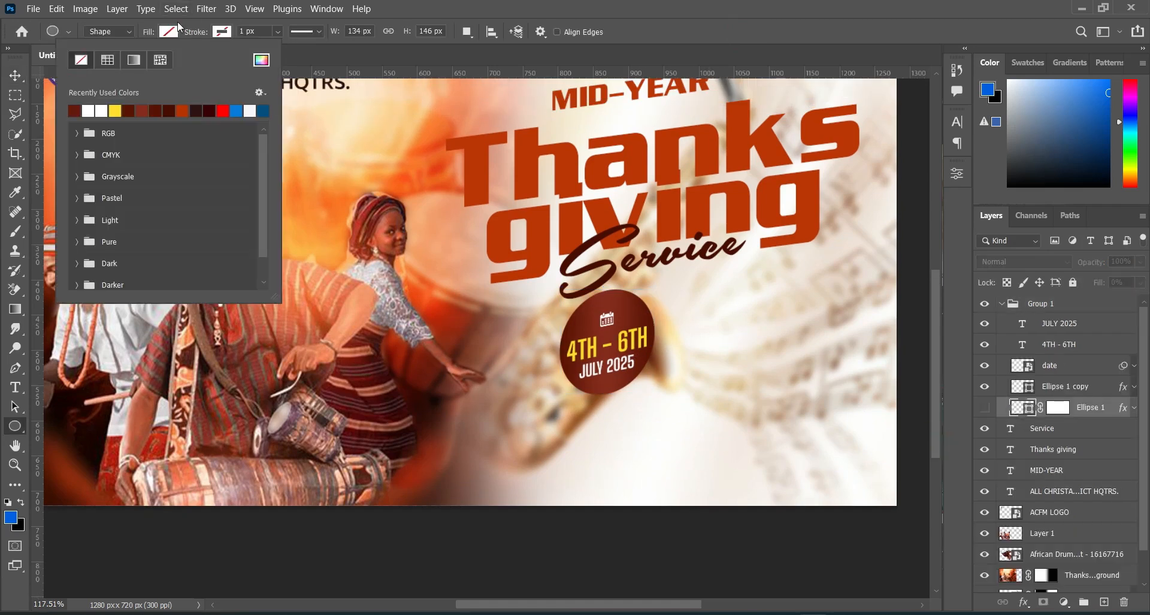
Step: Draw an unfilled ellipse of about 124 x 143 px with a 2 px dark red-brown stroke beside the date badge
{"action": "left_click", "coordinate": [167, 33]}
{"action": "left_click", "coordinate": [167, 34]}
{"action": "left_click", "coordinate": [79, 61]}
{"action": "left_click", "coordinate": [223, 32]}
{"action": "left_click", "coordinate": [227, 35]}
{"action": "left_click", "coordinate": [226, 34]}
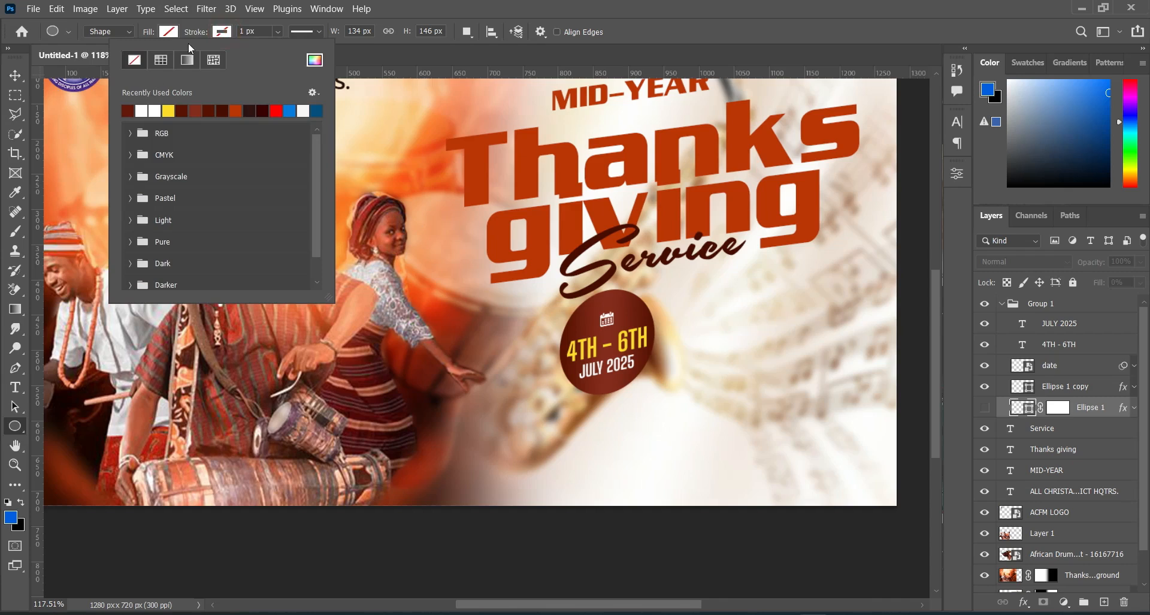
{"action": "left_click", "coordinate": [128, 108]}
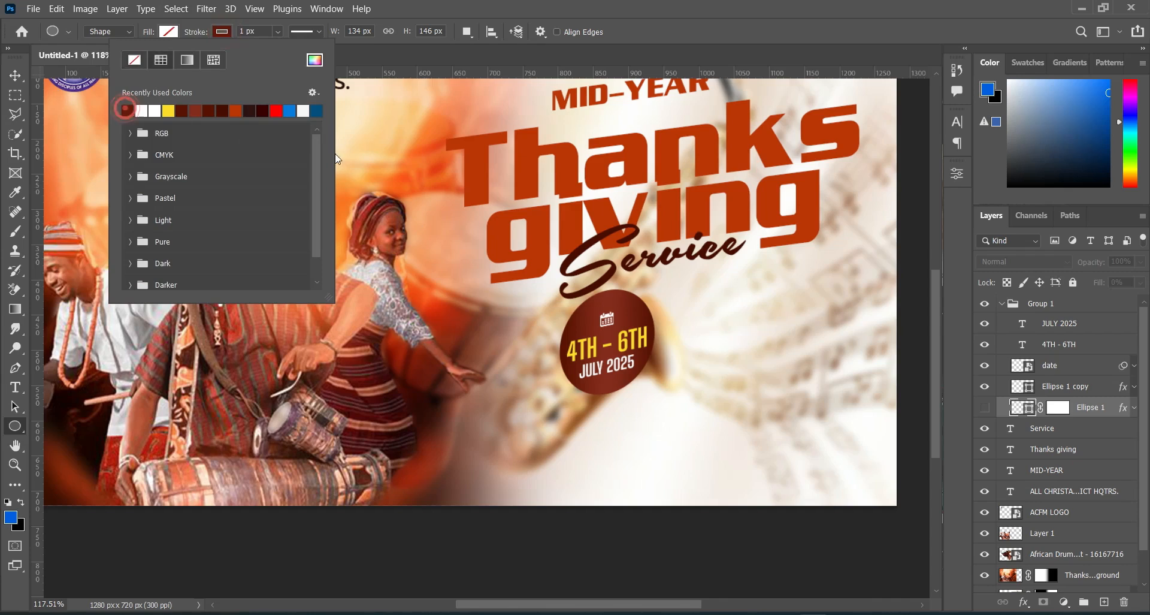
{"action": "left_click", "coordinate": [225, 34]}
{"action": "left_click", "coordinate": [247, 32]}
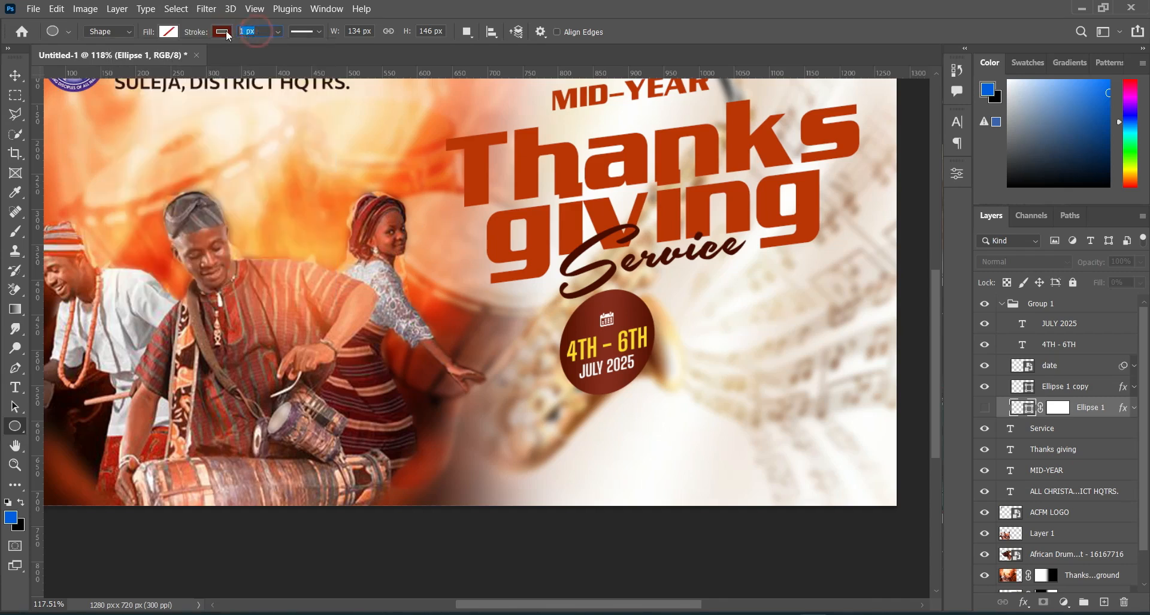
{"action": "type", "text": "2"}
{"action": "left_click_drag", "start_coordinate": [650, 296], "coordinate": [738, 397]}
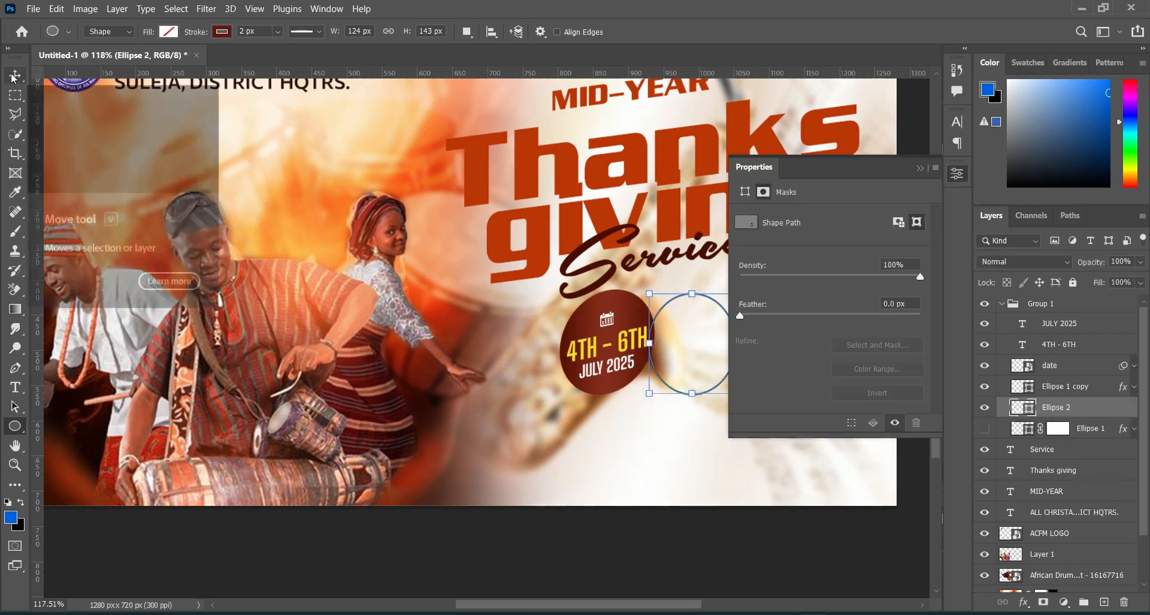
Step: Change the new ellipse's stroke from solid to the dotted line style
{"action": "key", "text": "v"}
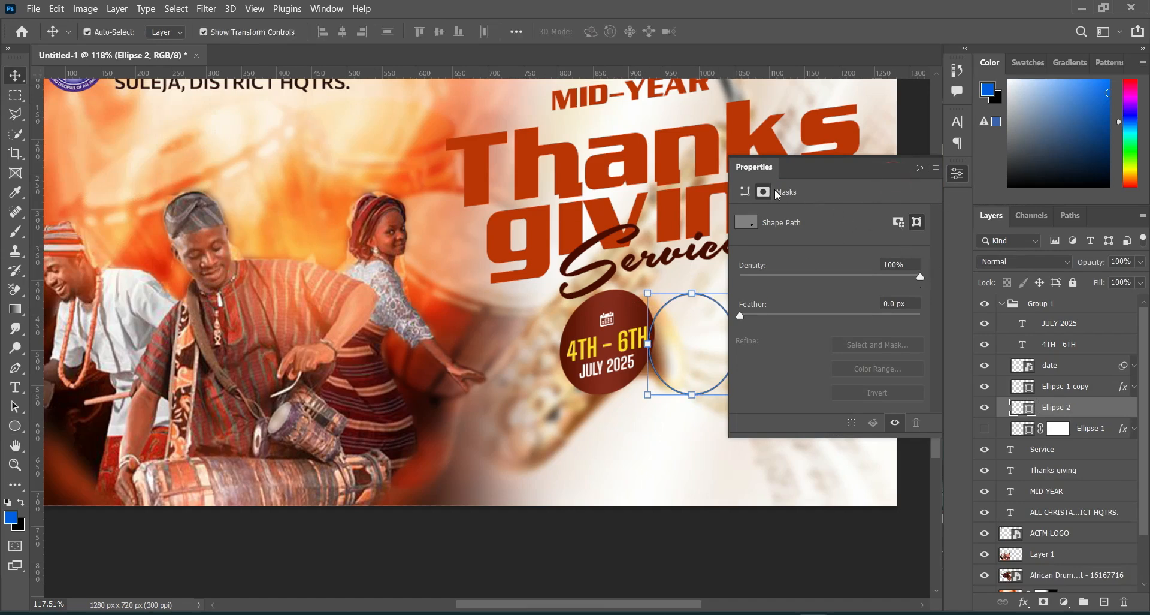
{"action": "left_click", "coordinate": [745, 192]}
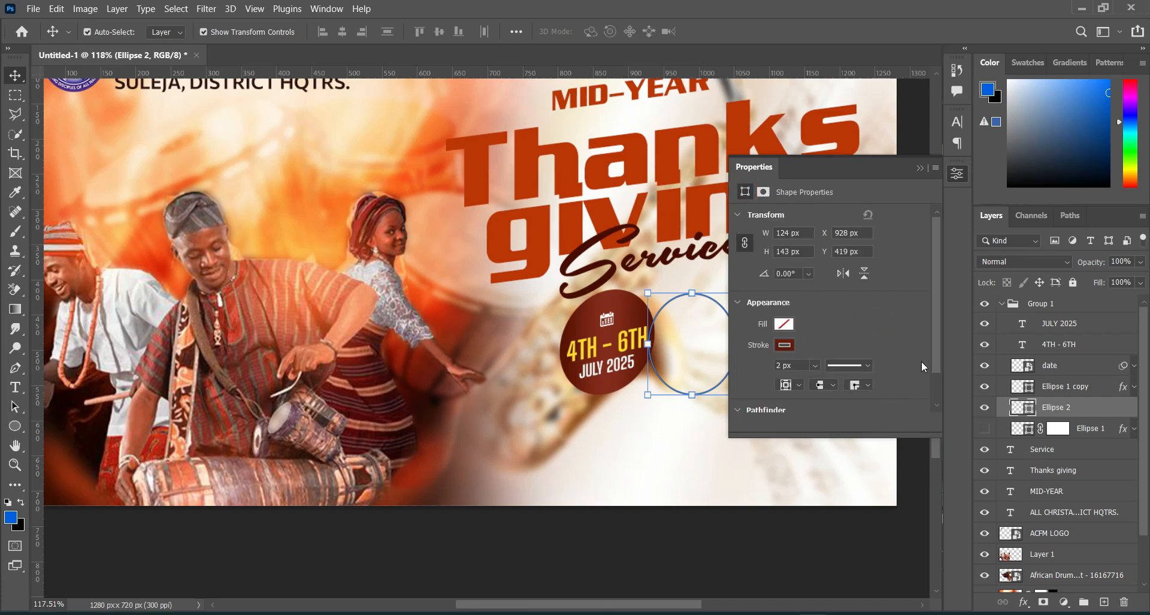
{"action": "left_click", "coordinate": [866, 366]}
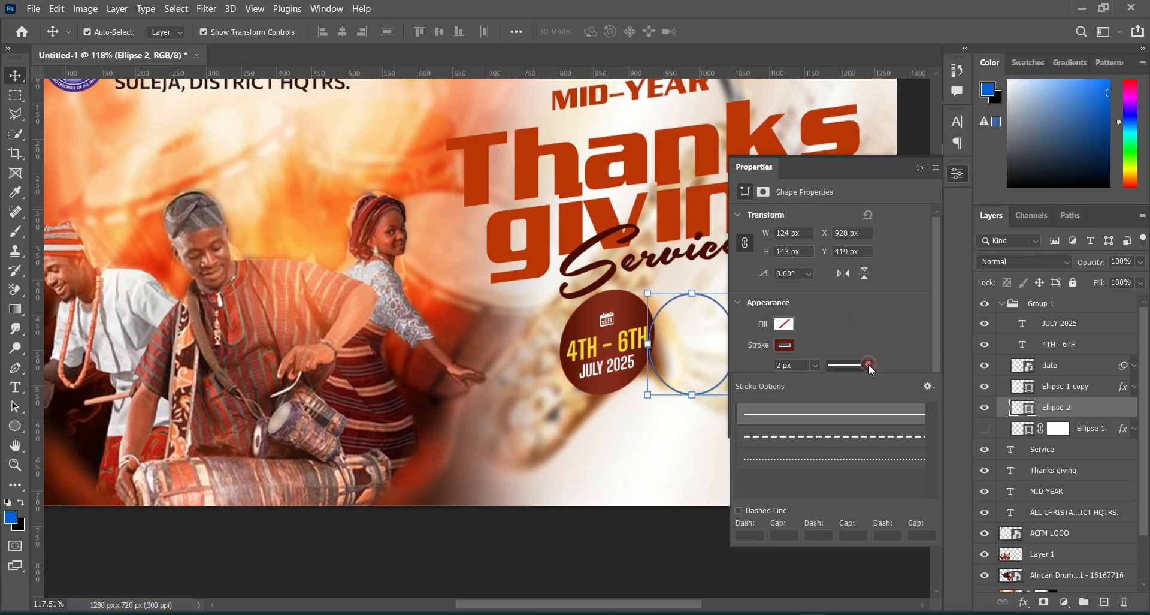
{"action": "left_click", "coordinate": [837, 461]}
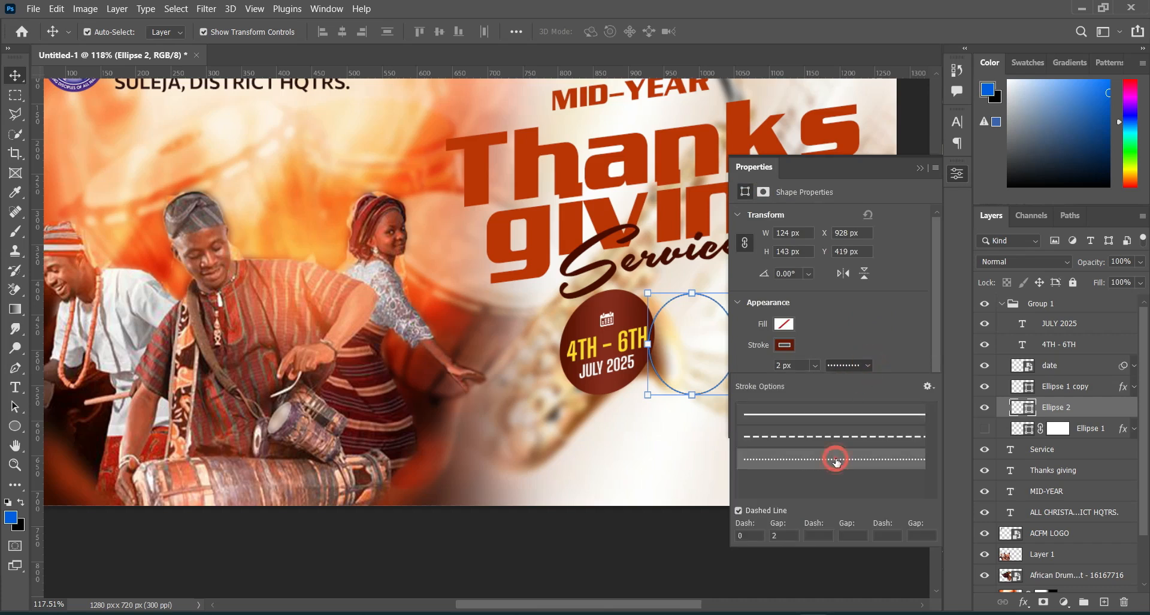
{"action": "left_click", "coordinate": [919, 168]}
{"action": "left_click", "coordinate": [919, 168]}
{"action": "key", "text": "ctrl+t"}
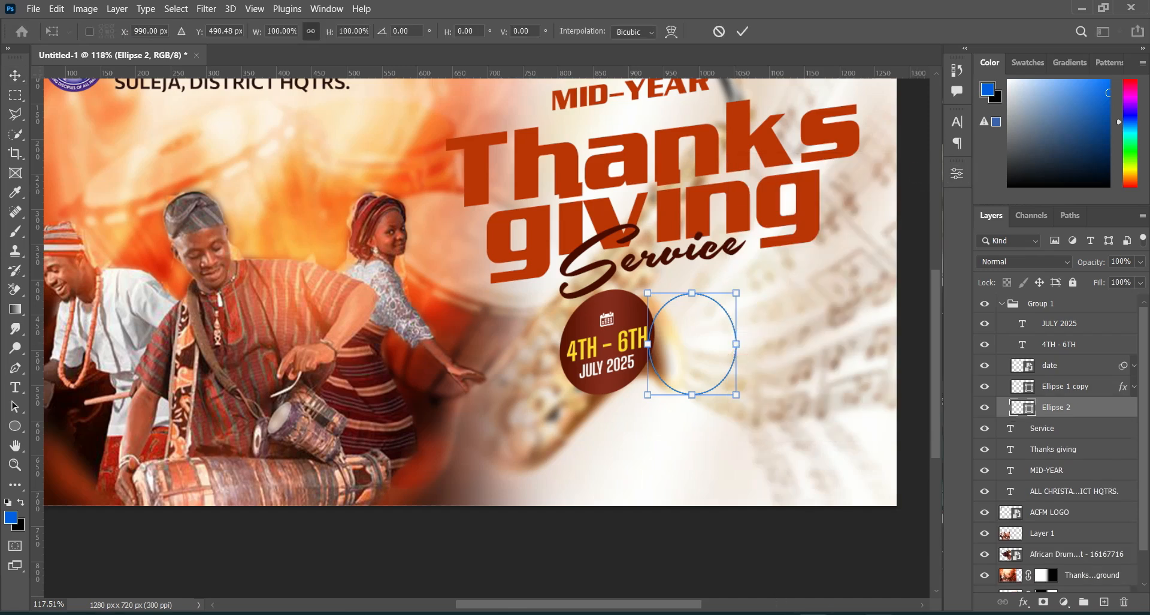
Step: Copy 8:00AM from Text.txt and add it as a new text layer below the dotted ellipse
{"action": "left_click", "coordinate": [875, 572]}
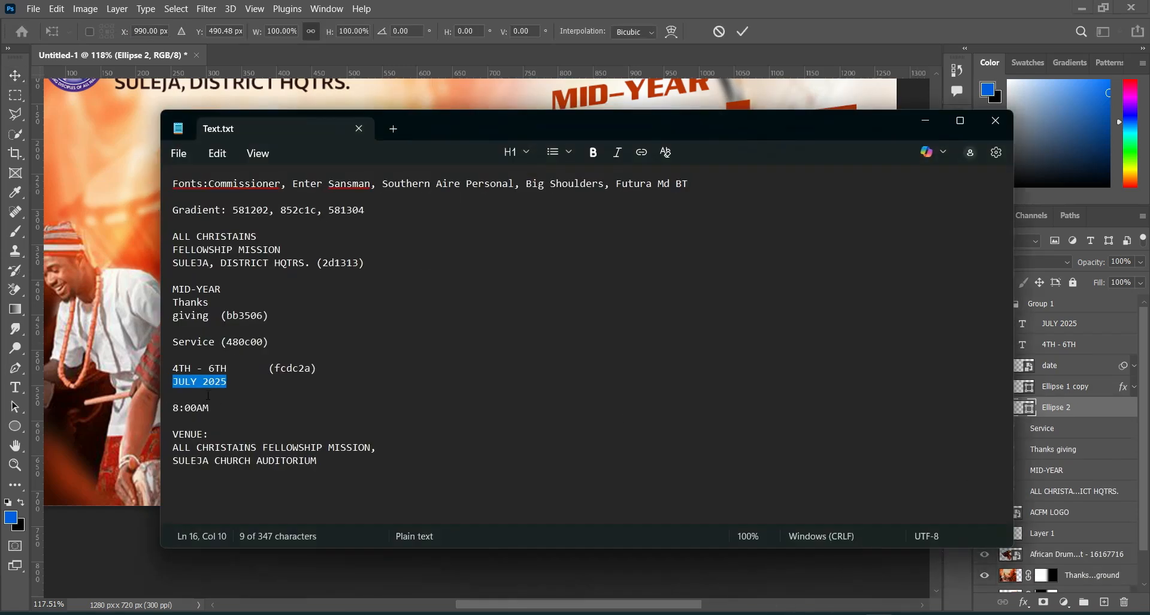
{"action": "left_click_drag", "start_coordinate": [173, 407], "coordinate": [197, 408]}
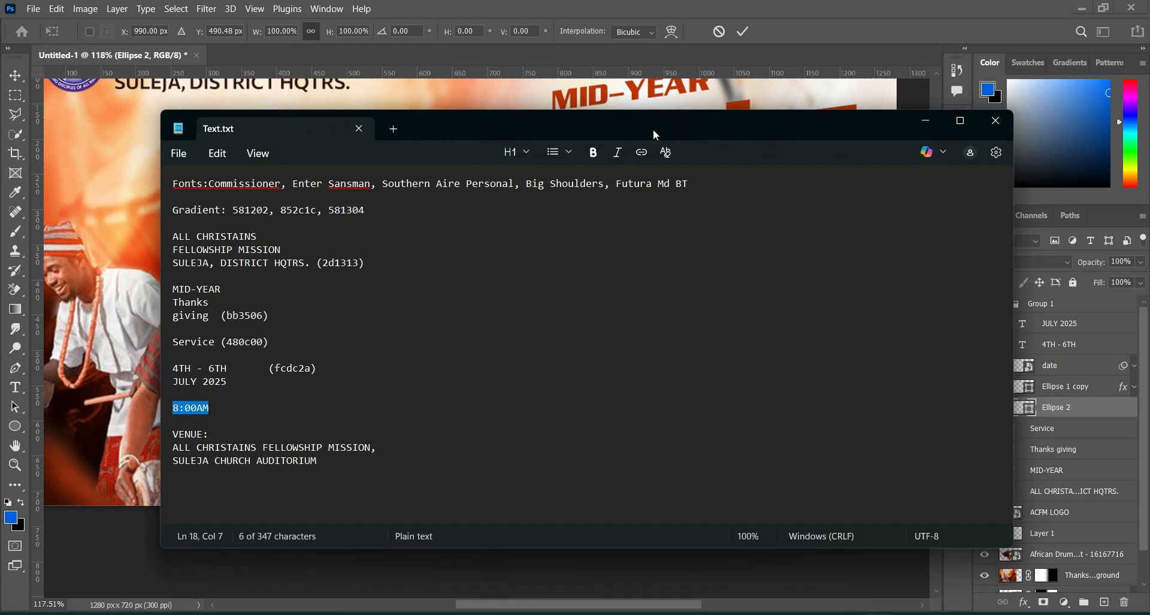
{"action": "left_click", "coordinate": [925, 120]}
{"action": "left_click", "coordinate": [742, 32]}
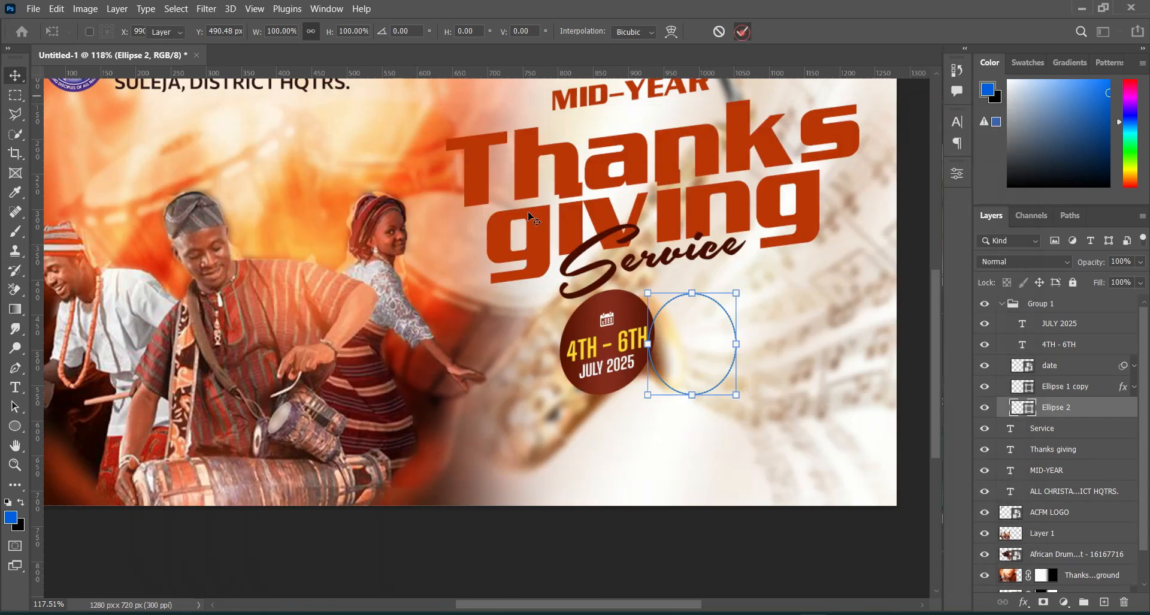
{"action": "left_click", "coordinate": [15, 387]}
{"action": "left_click", "coordinate": [667, 444]}
{"action": "type", "text": "8:00AM"}
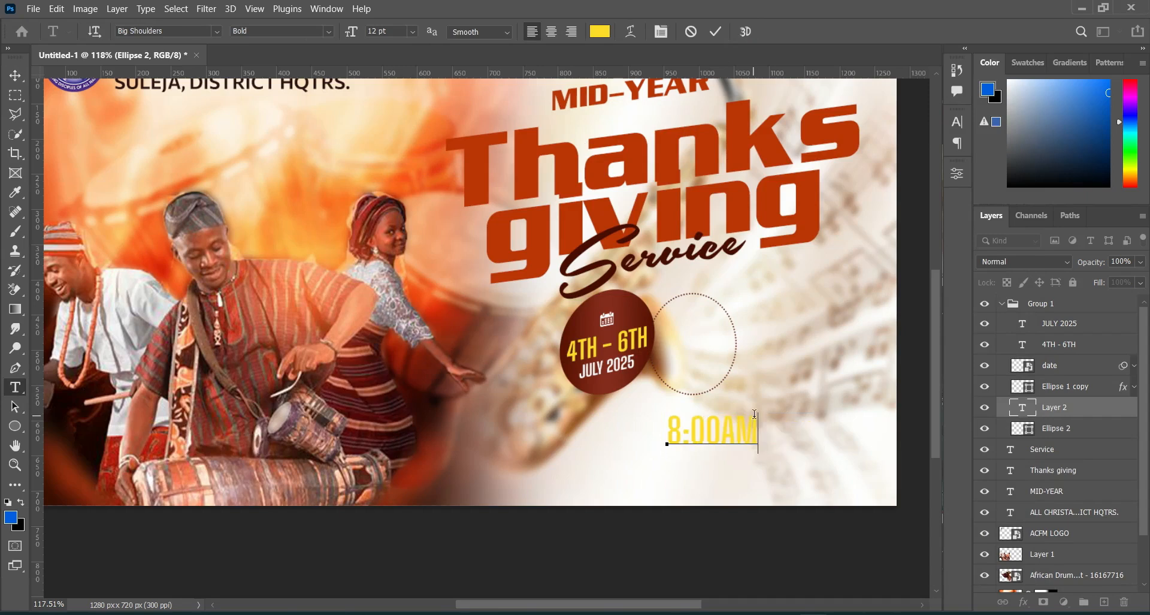
{"action": "left_click", "coordinate": [716, 31]}
Step: Set the time text in Futura Md BT Bold and arrange it as two centred lines, 8:00 above AM
{"action": "left_click", "coordinate": [218, 32]}
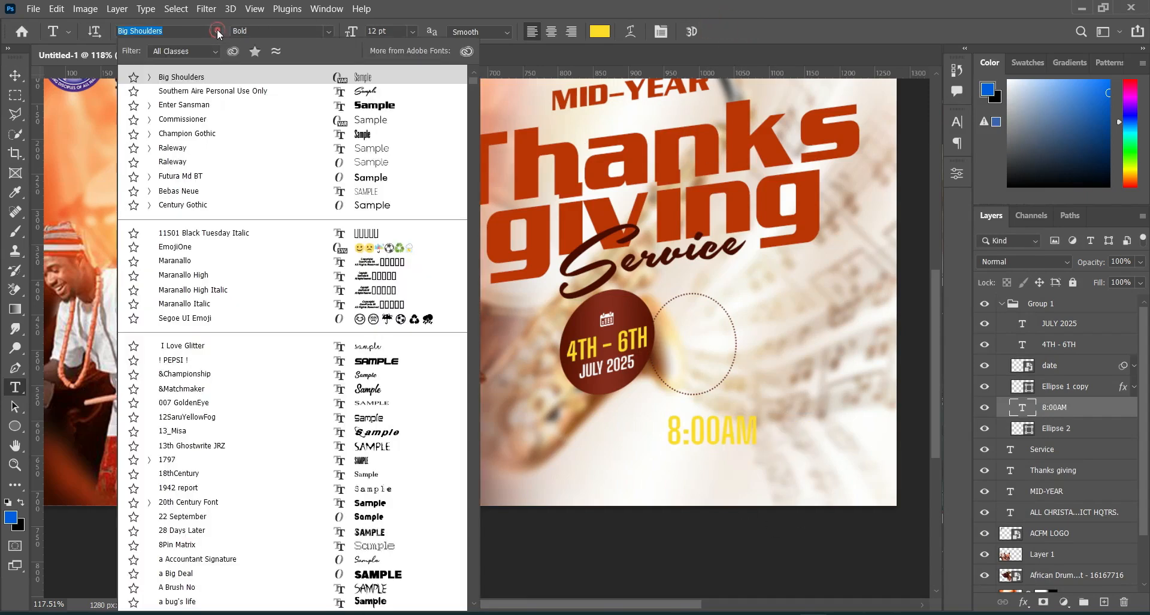
{"action": "left_click", "coordinate": [172, 177]}
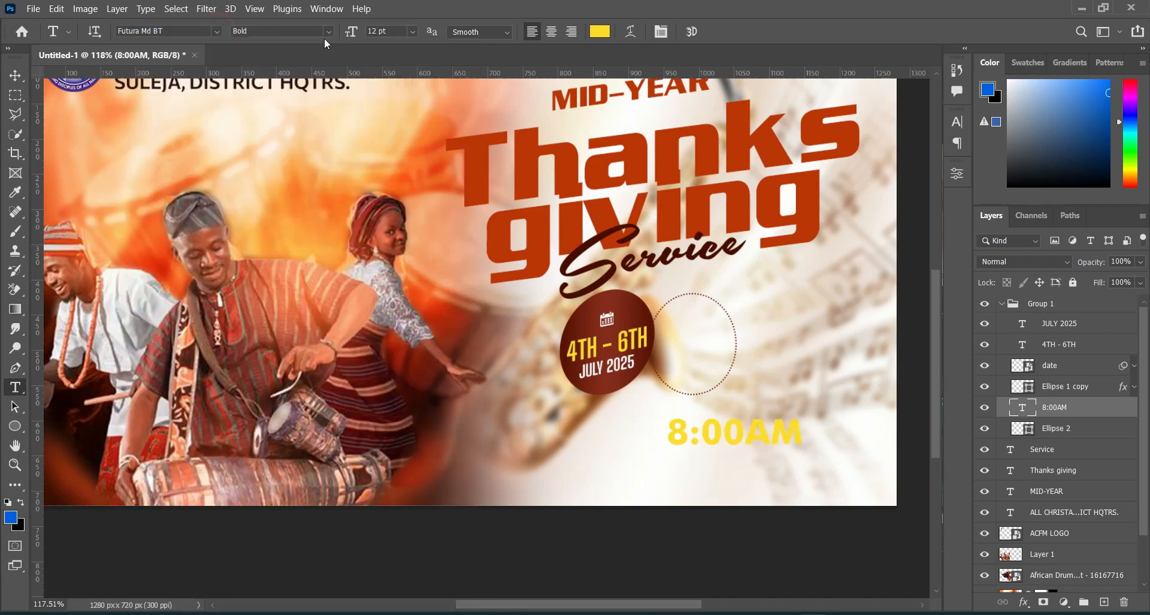
{"action": "left_click", "coordinate": [747, 430]}
{"action": "key", "text": "Return"}
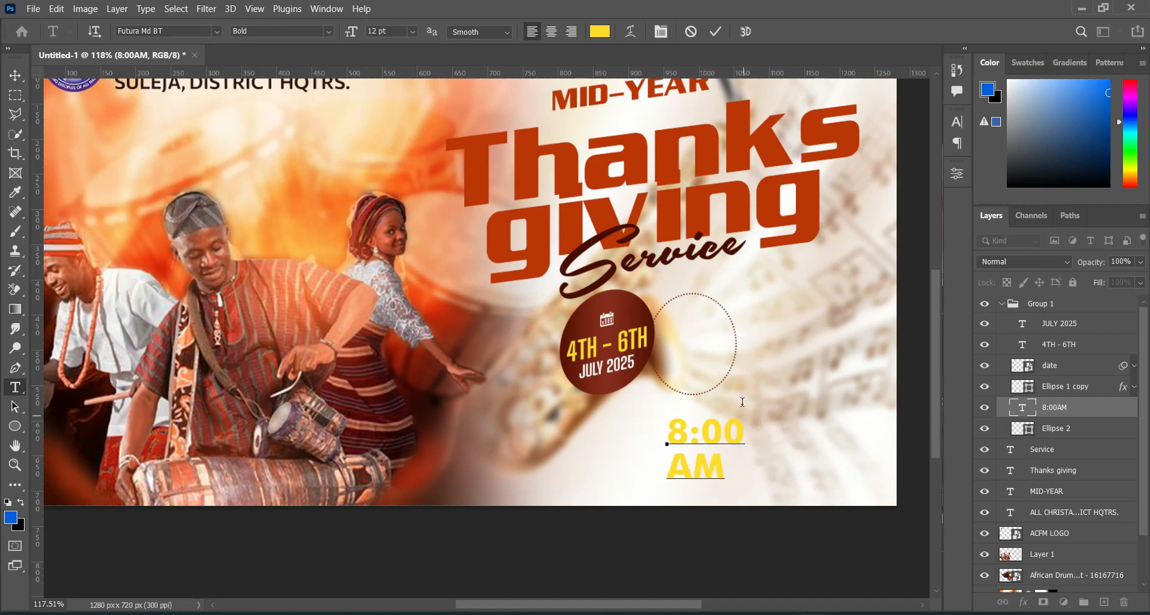
{"action": "left_click", "coordinate": [716, 31]}
{"action": "left_click", "coordinate": [551, 31]}
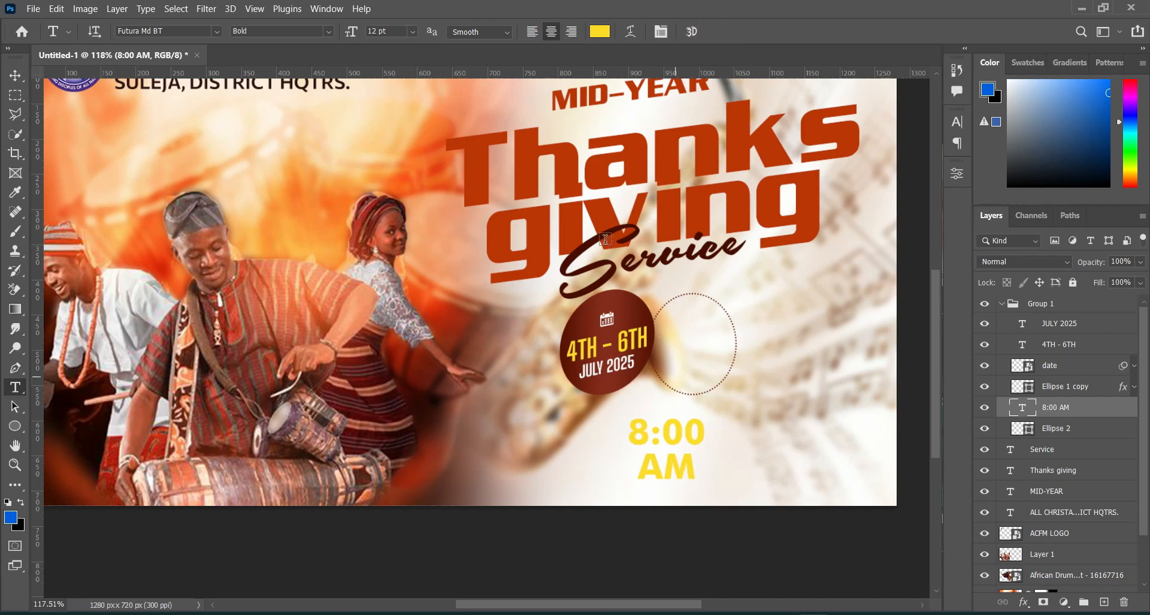
Step: Tighten the leading of the two-line 8:00 AM text to 10 pt
{"action": "left_click", "coordinate": [958, 121]}
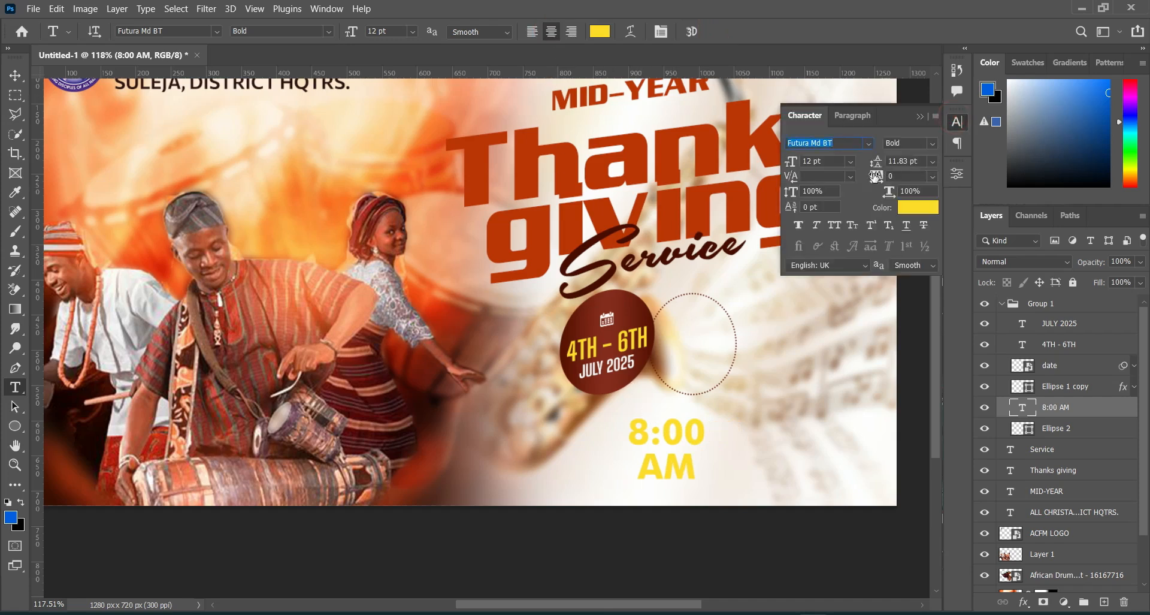
{"action": "left_click_drag", "start_coordinate": [877, 163], "coordinate": [875, 162]}
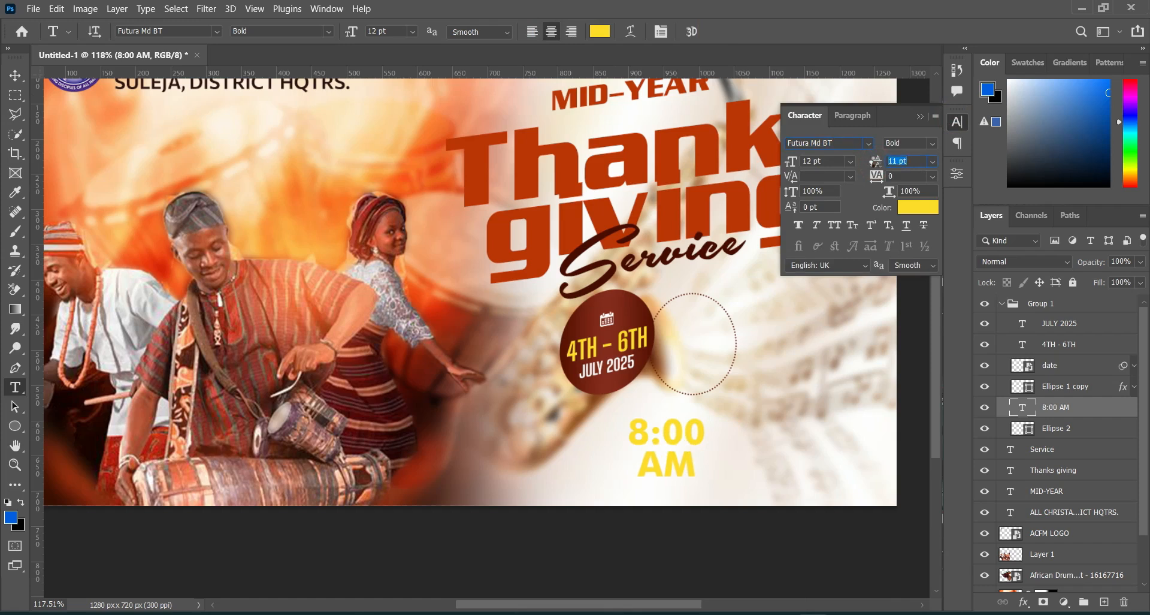
{"action": "left_click_drag", "start_coordinate": [875, 162], "coordinate": [872, 162]}
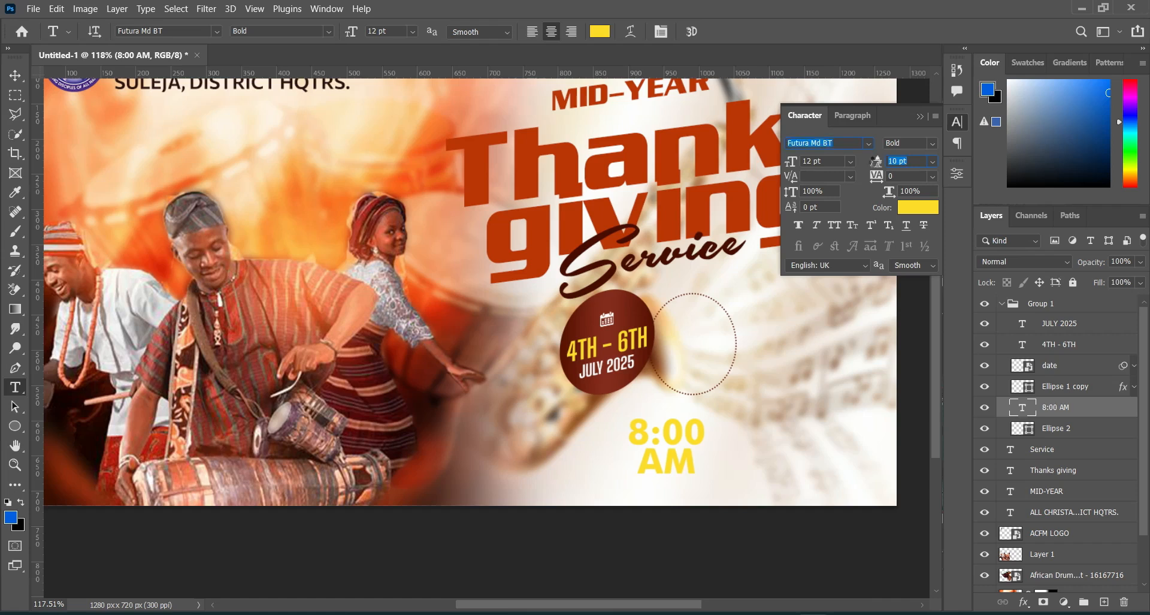
Step: Set the font size of AM to 10 pt and fine-tune the spacing between the two lines
{"action": "left_click", "coordinate": [652, 454]}
{"action": "double_click", "coordinate": [651, 453]}
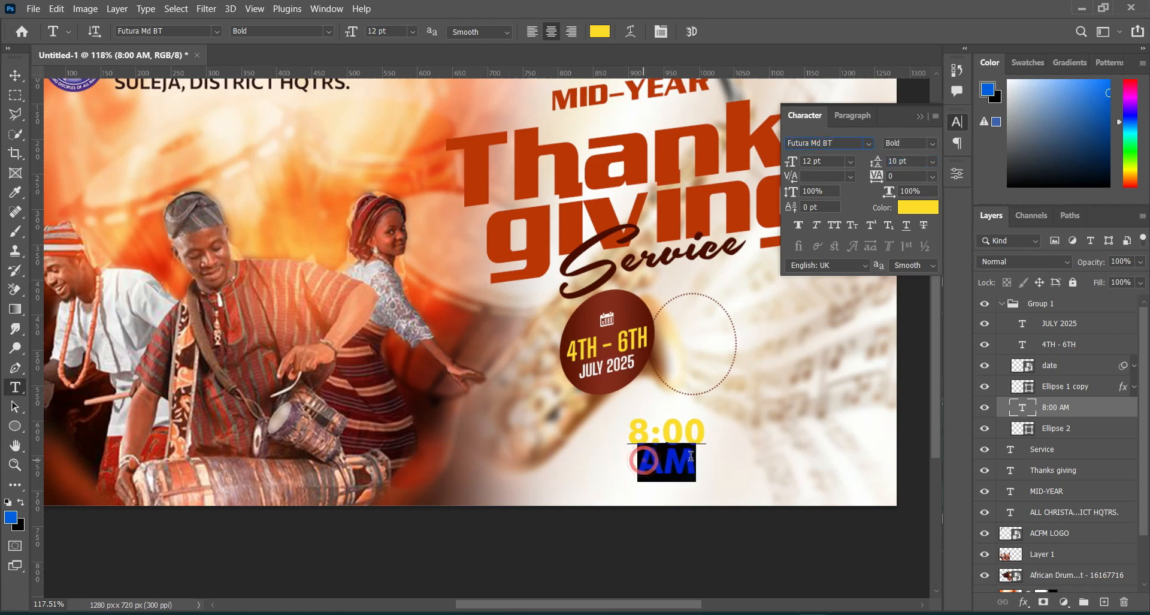
{"action": "left_click_drag", "start_coordinate": [351, 31], "coordinate": [354, 39]}
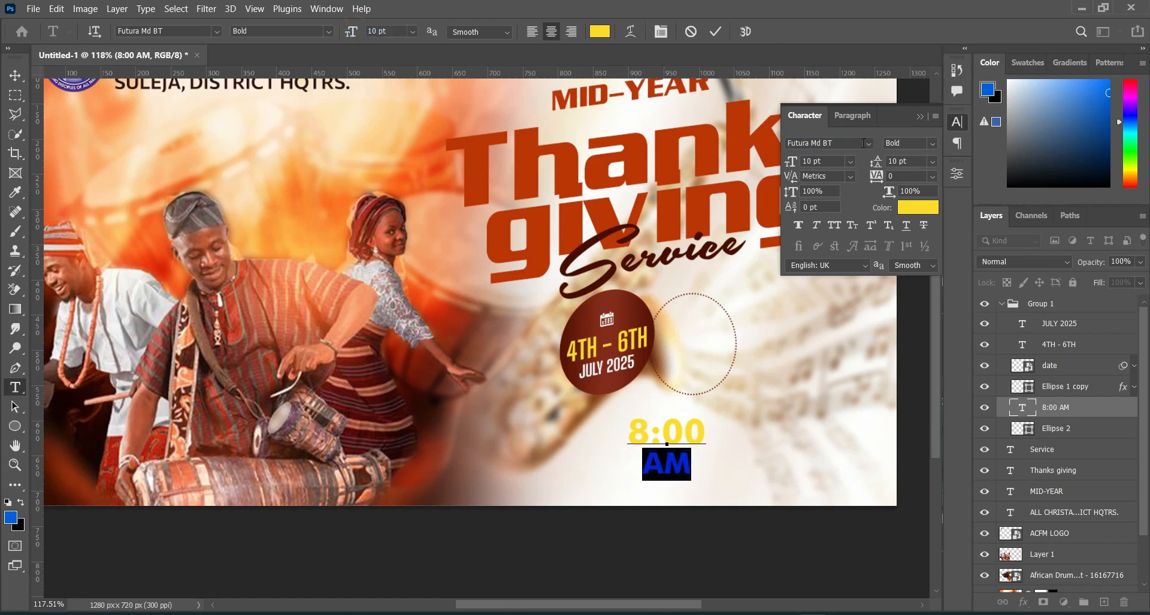
{"action": "left_click", "coordinate": [716, 33]}
{"action": "left_click_drag", "start_coordinate": [877, 162], "coordinate": [870, 162]}
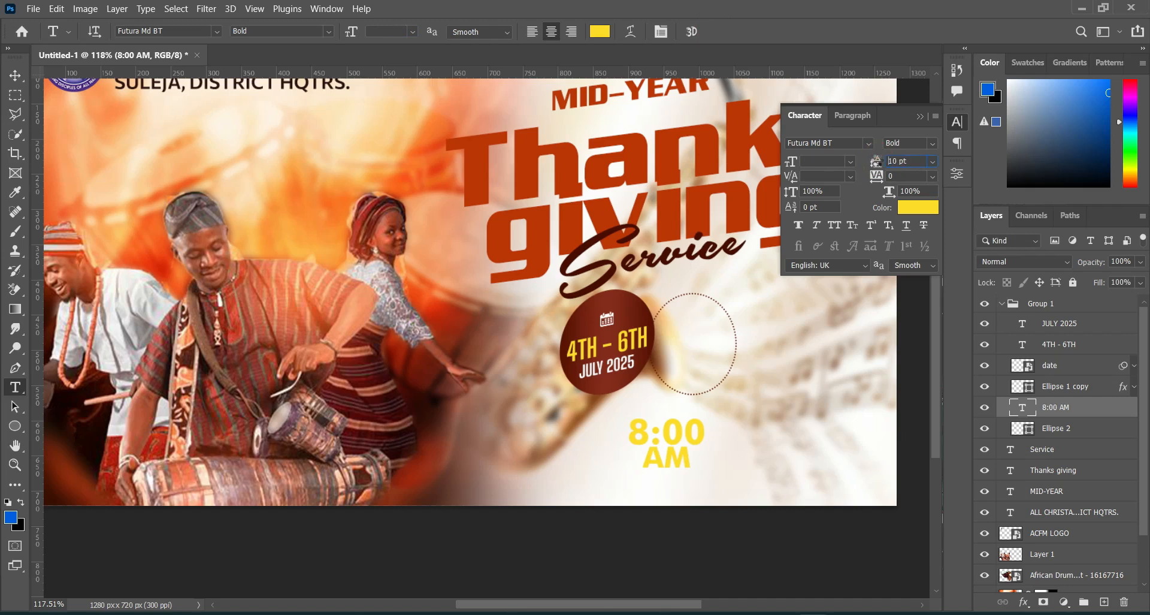
{"action": "left_click_drag", "start_coordinate": [876, 160], "coordinate": [878, 160]}
{"action": "left_click", "coordinate": [920, 116]}
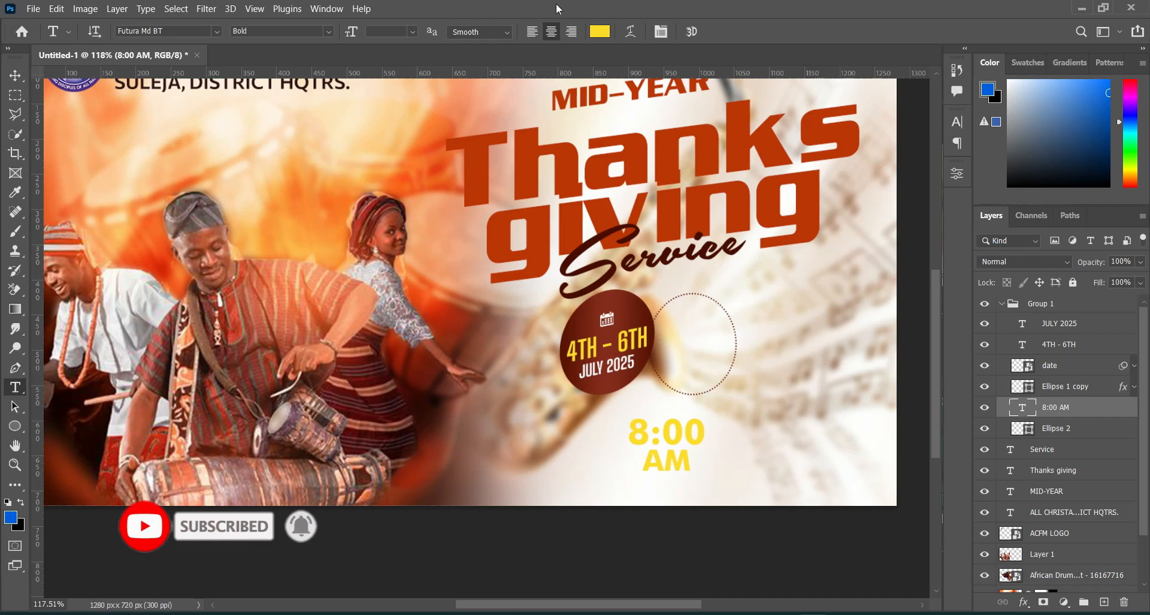
Step: Recolor the 8:00 AM text to the dark red 722212 sampled from the date badge
{"action": "left_click", "coordinate": [599, 31]}
{"action": "left_click", "coordinate": [647, 309]}
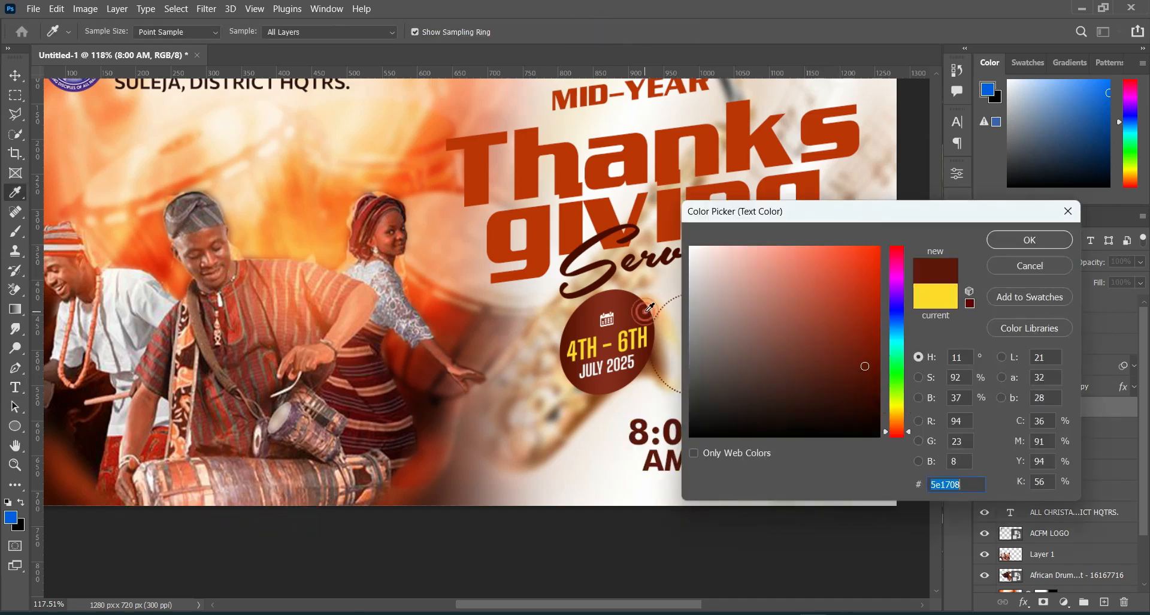
{"action": "left_click", "coordinate": [637, 310]}
{"action": "left_click", "coordinate": [634, 313]}
{"action": "left_click", "coordinate": [630, 315]}
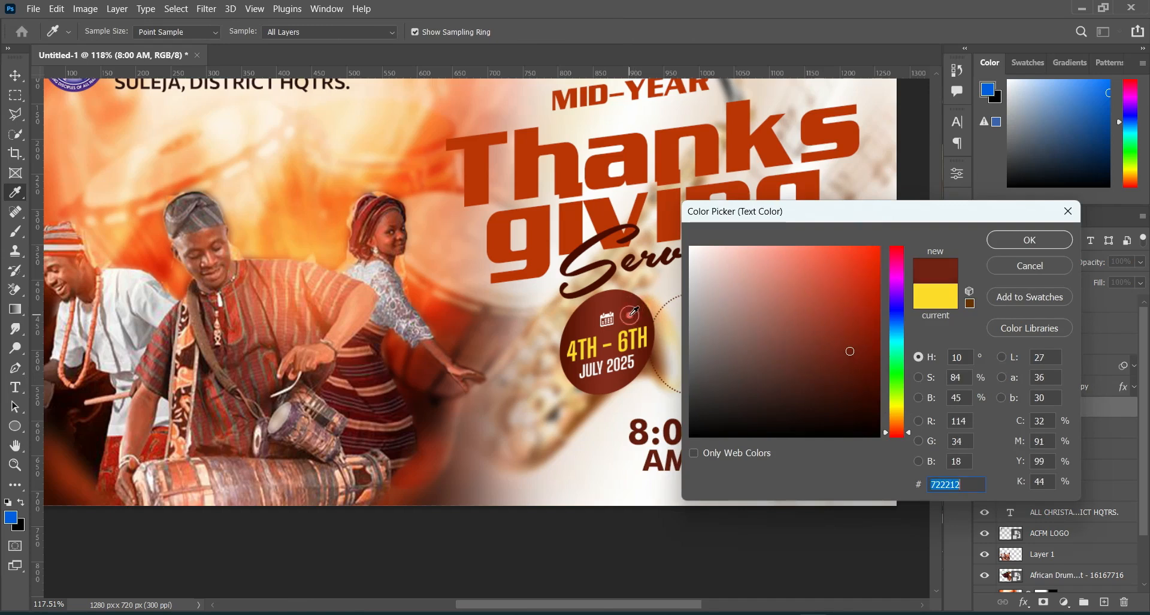
{"action": "left_click", "coordinate": [1029, 240]}
Step: Move the 8:00 AM text into the dotted ellipse and scale it down to fit inside
{"action": "left_click", "coordinate": [15, 77]}
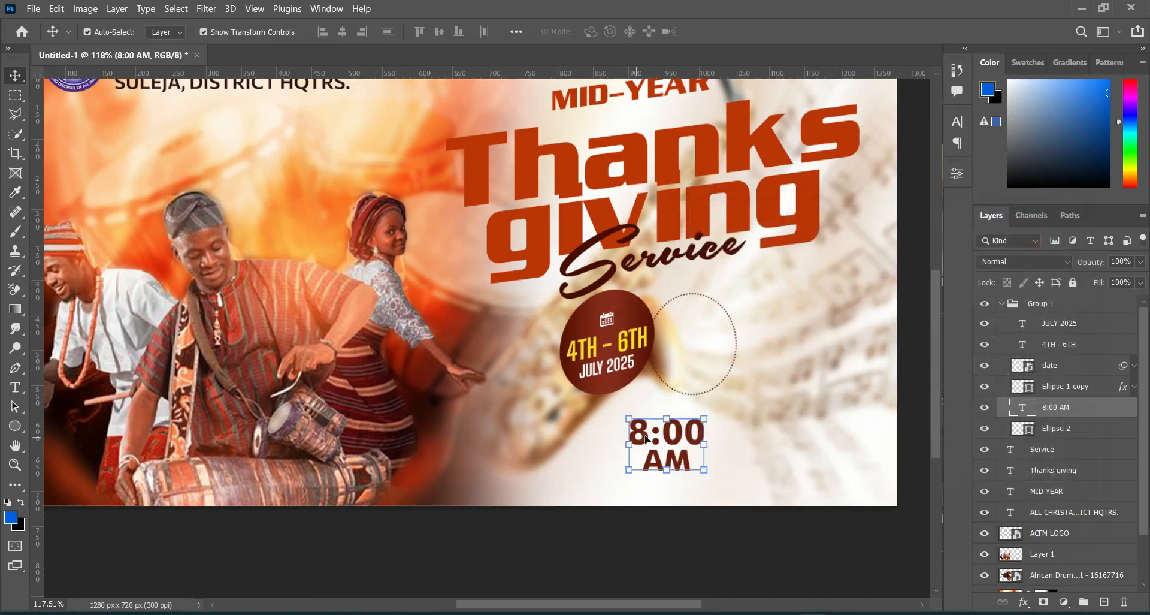
{"action": "left_click_drag", "start_coordinate": [672, 435], "coordinate": [705, 349]}
{"action": "left_click", "coordinate": [744, 31]}
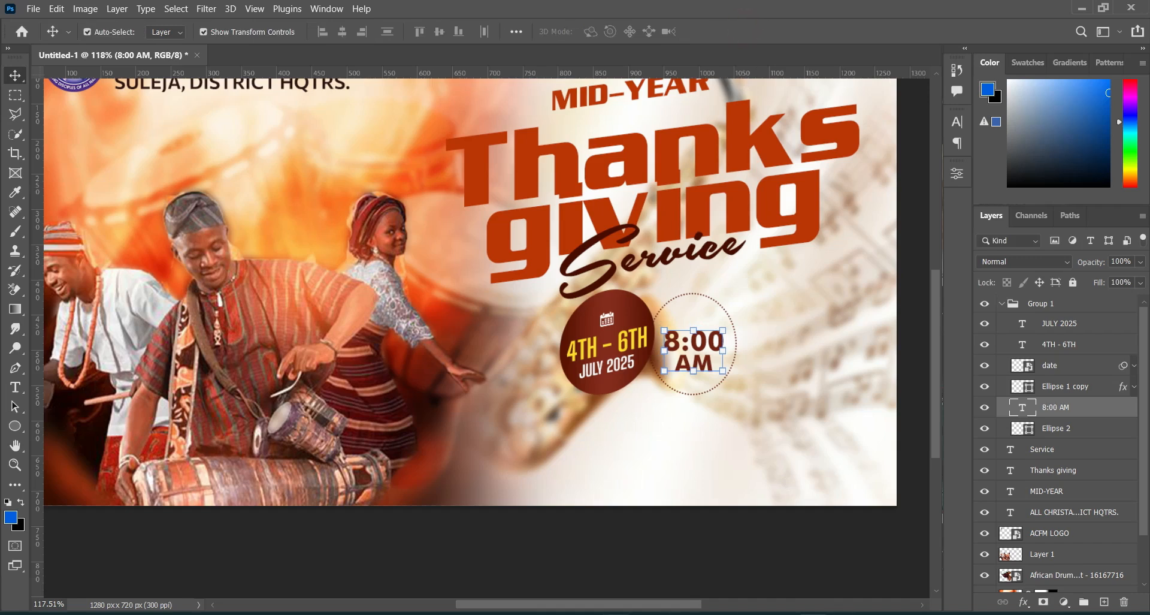
Step: Place the icons8-time-machine-100 clock icon from the design folder and shrink it to a small icon just above 8:00
{"action": "left_click", "coordinate": [616, 613]}
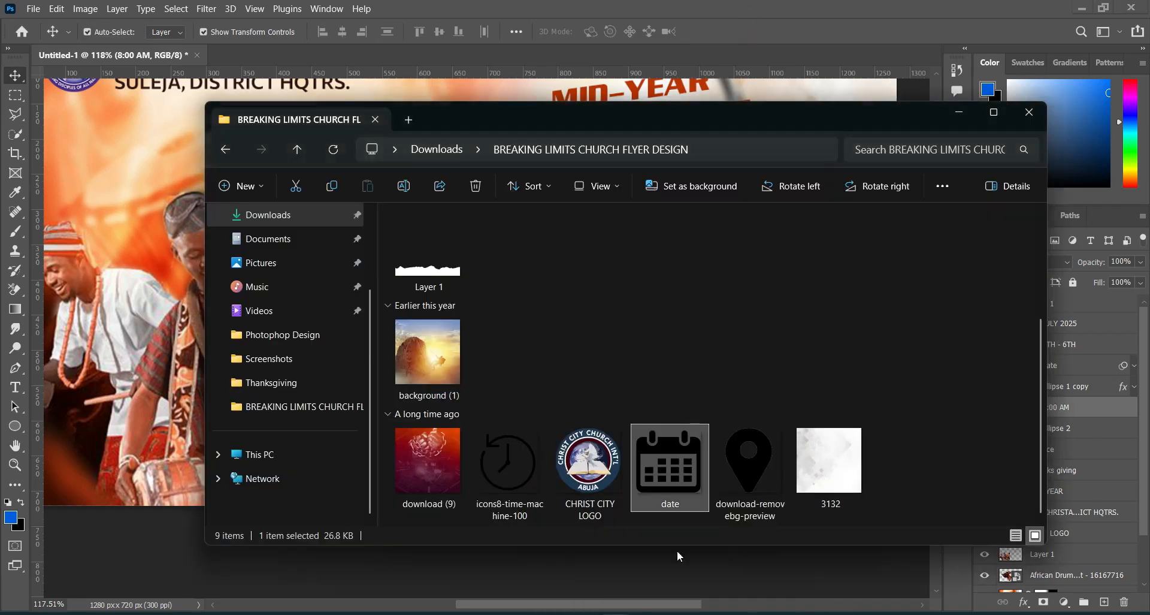
{"action": "left_click", "coordinate": [519, 464]}
{"action": "left_click_drag", "start_coordinate": [516, 468], "coordinate": [415, 276]}
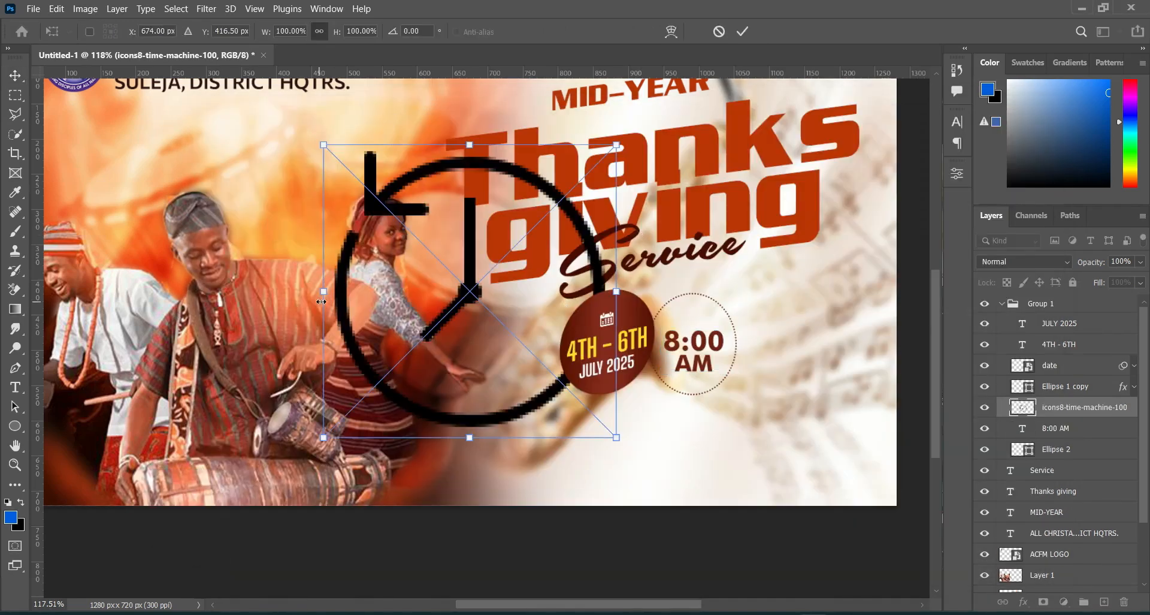
{"action": "left_click_drag", "start_coordinate": [325, 294], "coordinate": [777, 300]}
{"action": "left_click_drag", "start_coordinate": [806, 242], "coordinate": [690, 319]}
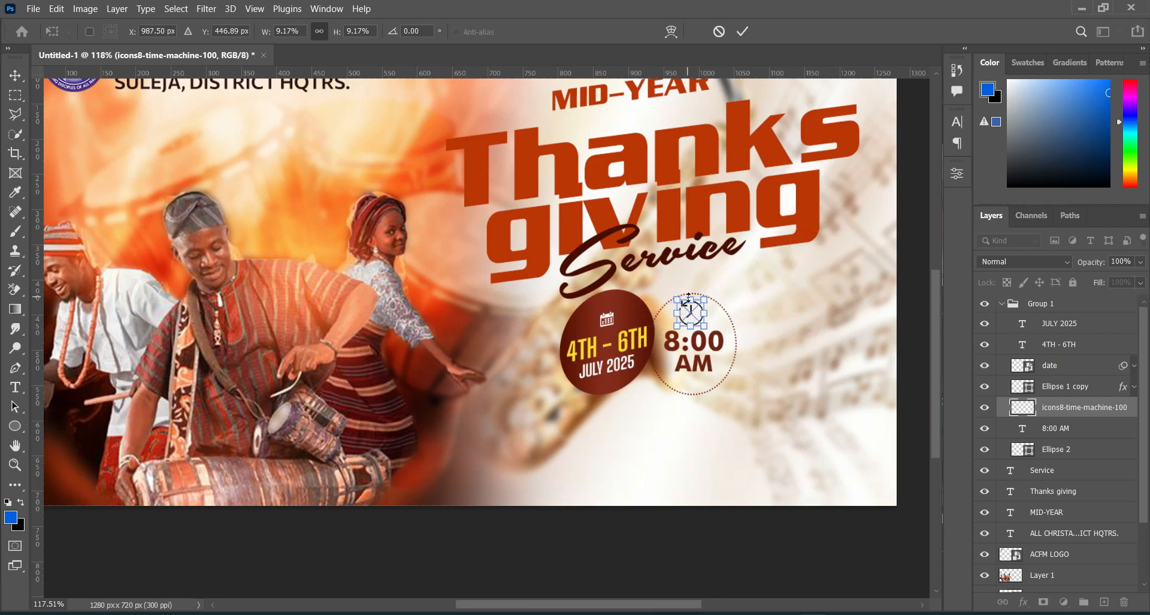
{"action": "left_click", "coordinate": [743, 32]}
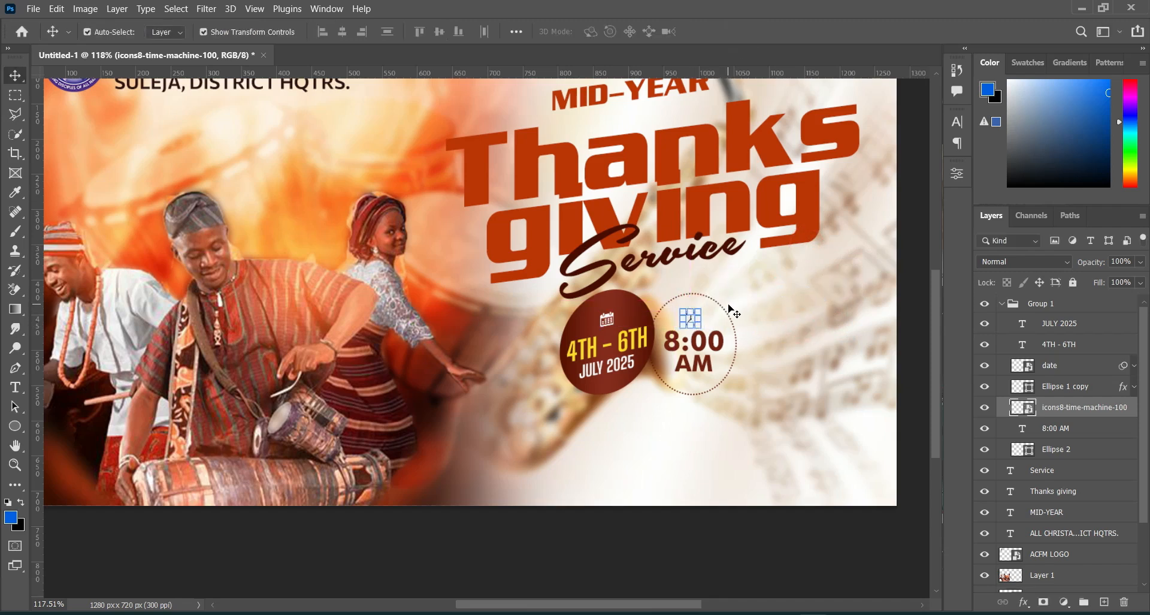
Step: Nudge the clock icon slightly to the left above 8:00 and deselect it
{"action": "scroll", "coordinate": [724, 301], "scroll_direction": "up", "scroll_amount": 4}
{"action": "scroll", "coordinate": [746, 351], "scroll_direction": "down", "scroll_amount": 2}
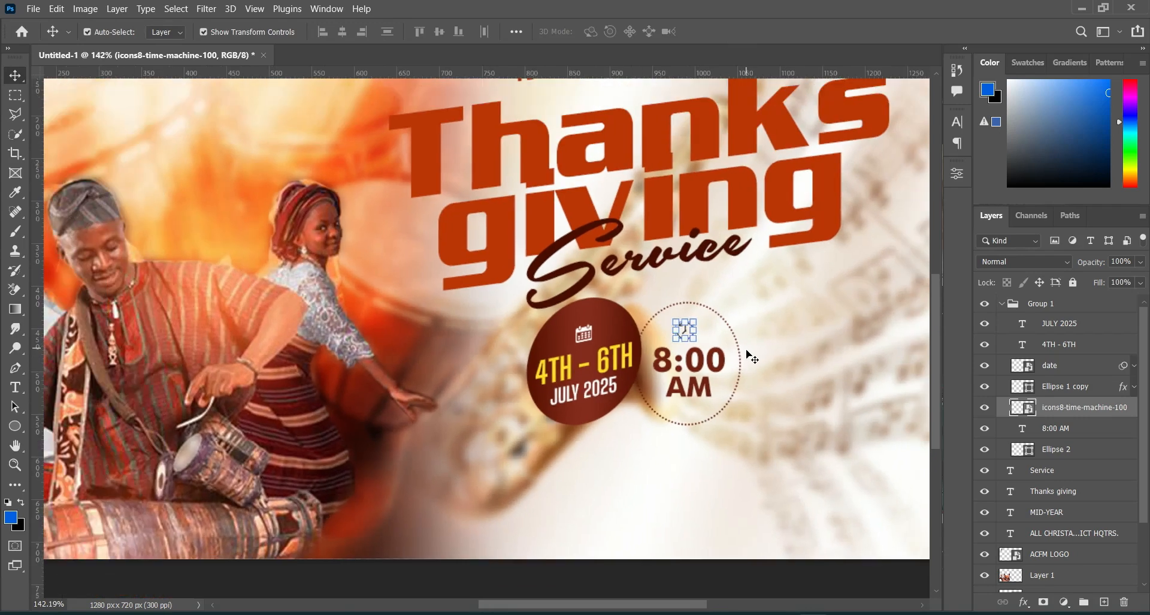
{"action": "left_click", "coordinate": [766, 576]}
{"action": "left_click", "coordinate": [686, 330]}
{"action": "left_click", "coordinate": [708, 590]}
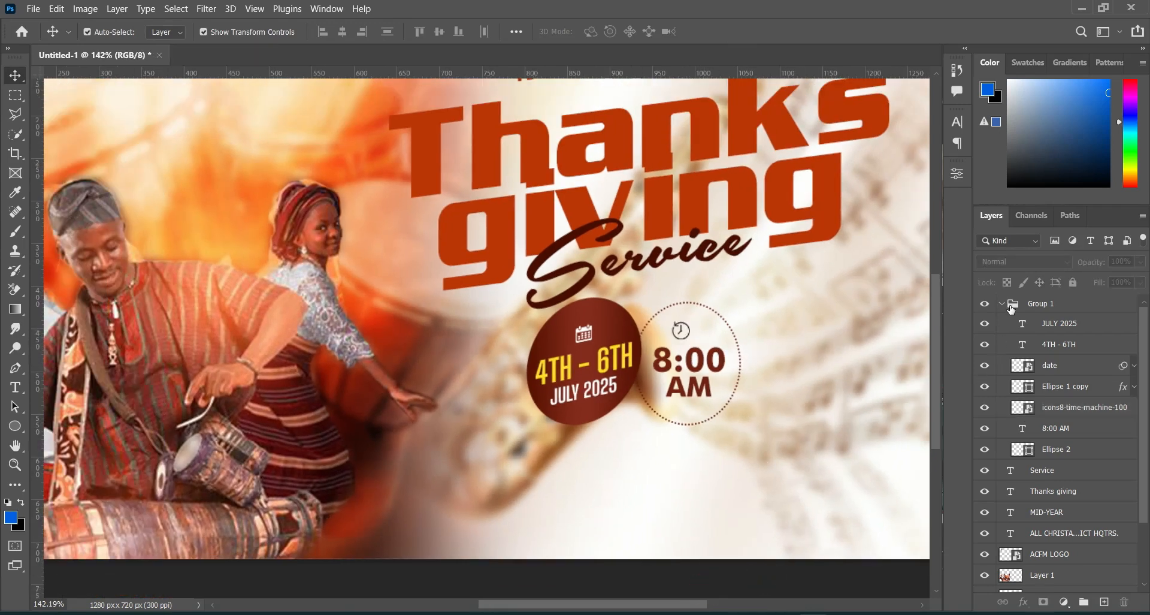
Step: Move the 8:00 AM text, the clock icon and the dotted Ellipse 2 out of Group 1 to the top of the layer stack
{"action": "left_click", "coordinate": [1048, 323]}
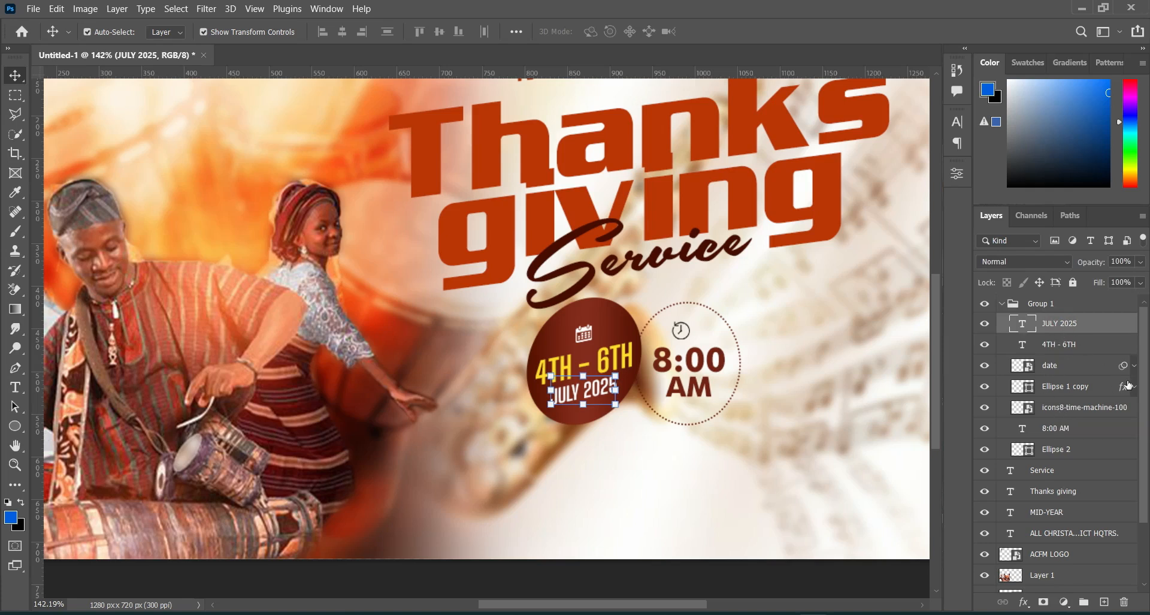
{"action": "left_click", "coordinate": [1059, 450]}
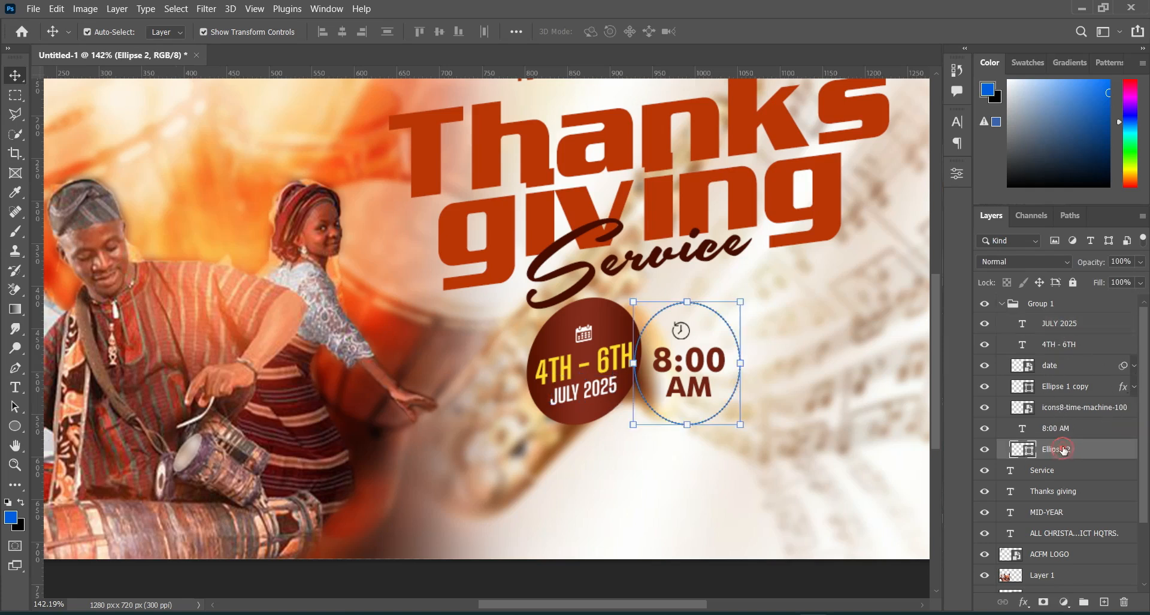
{"action": "left_click", "coordinate": [1063, 430], "text": "shift"}
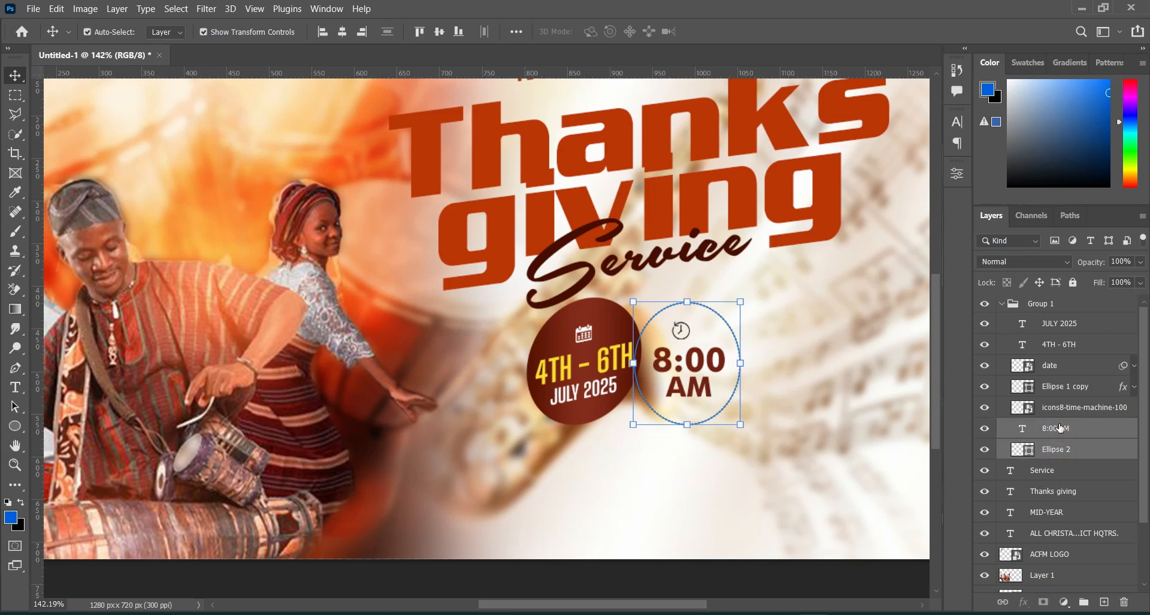
{"action": "left_click_drag", "start_coordinate": [1059, 402], "coordinate": [1058, 299]}
{"action": "left_click", "coordinate": [985, 326]}
{"action": "left_click", "coordinate": [984, 325]}
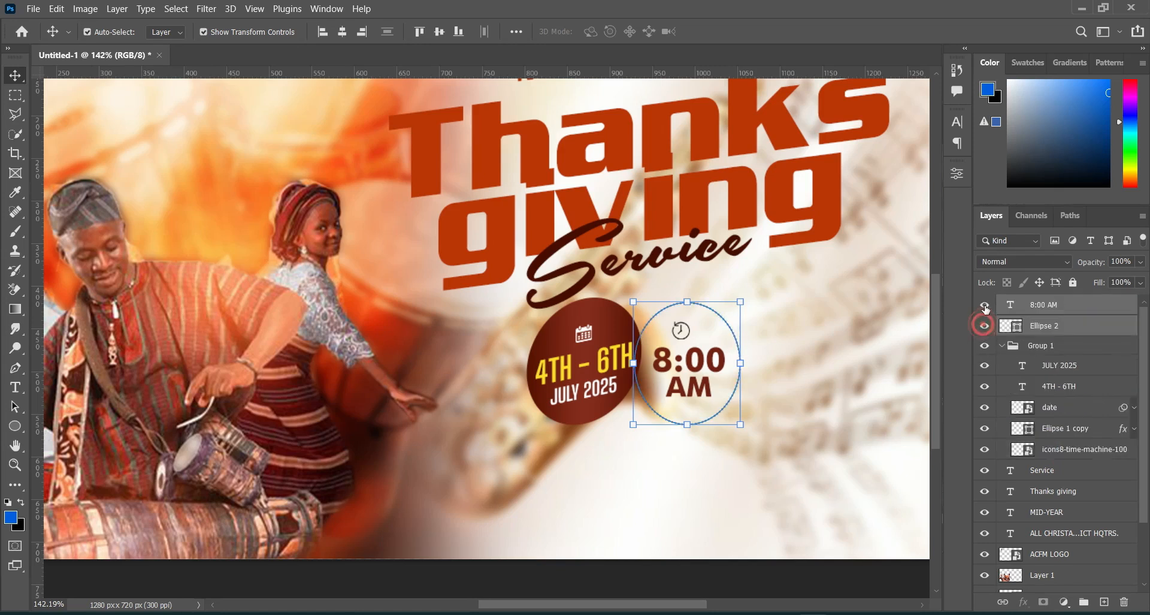
{"action": "left_click", "coordinate": [1070, 451]}
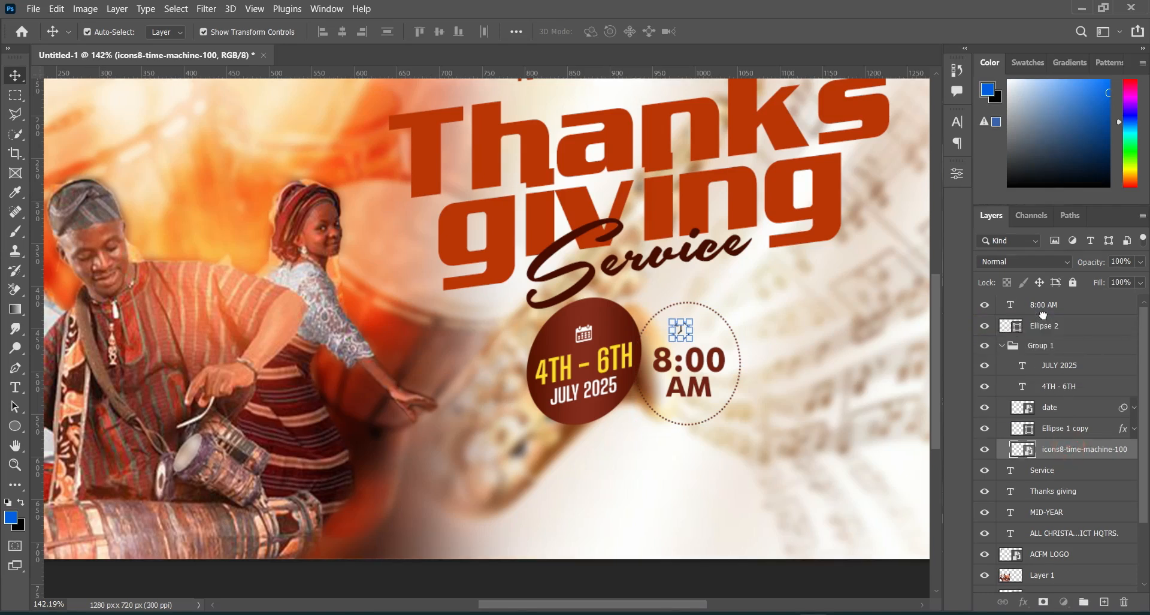
{"action": "left_click_drag", "start_coordinate": [1043, 315], "coordinate": [1045, 319]}
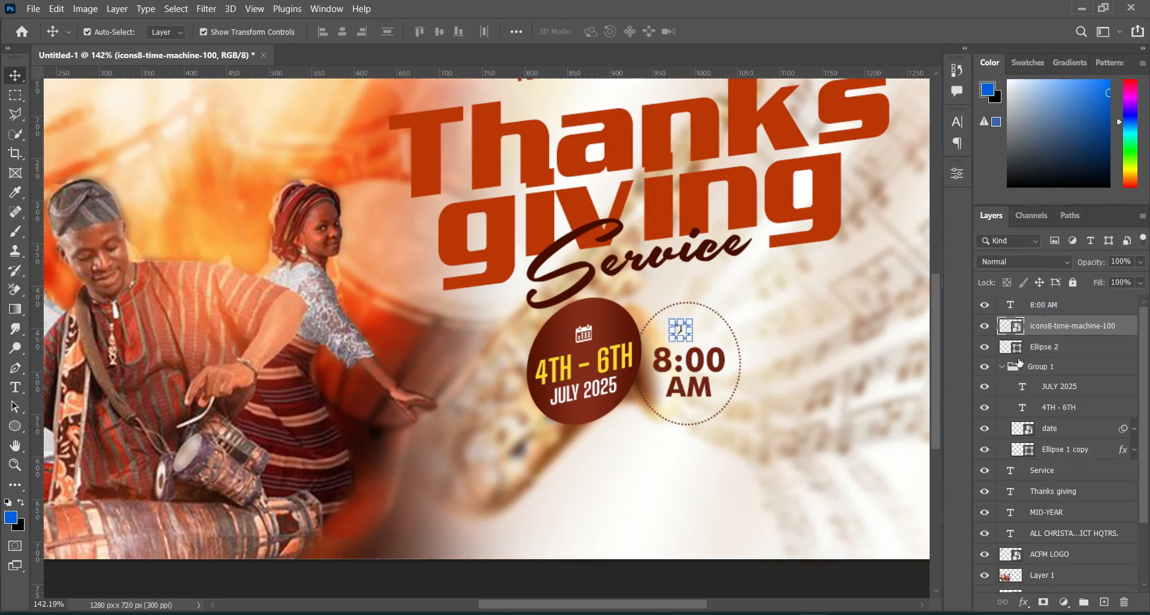
Step: Collapse Group 1 and combine the 8:00 AM text, clock icon and dotted ellipse into a separate layer group
{"action": "left_click", "coordinate": [1003, 366]}
{"action": "left_click", "coordinate": [1045, 347]}
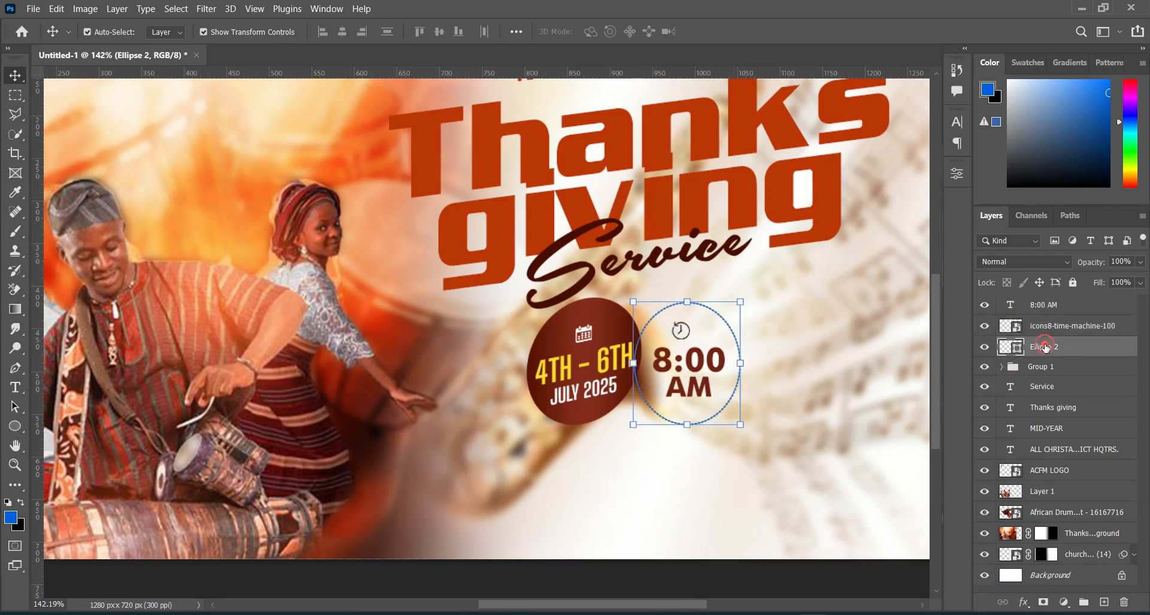
{"action": "left_click", "coordinate": [1045, 304], "text": "shift"}
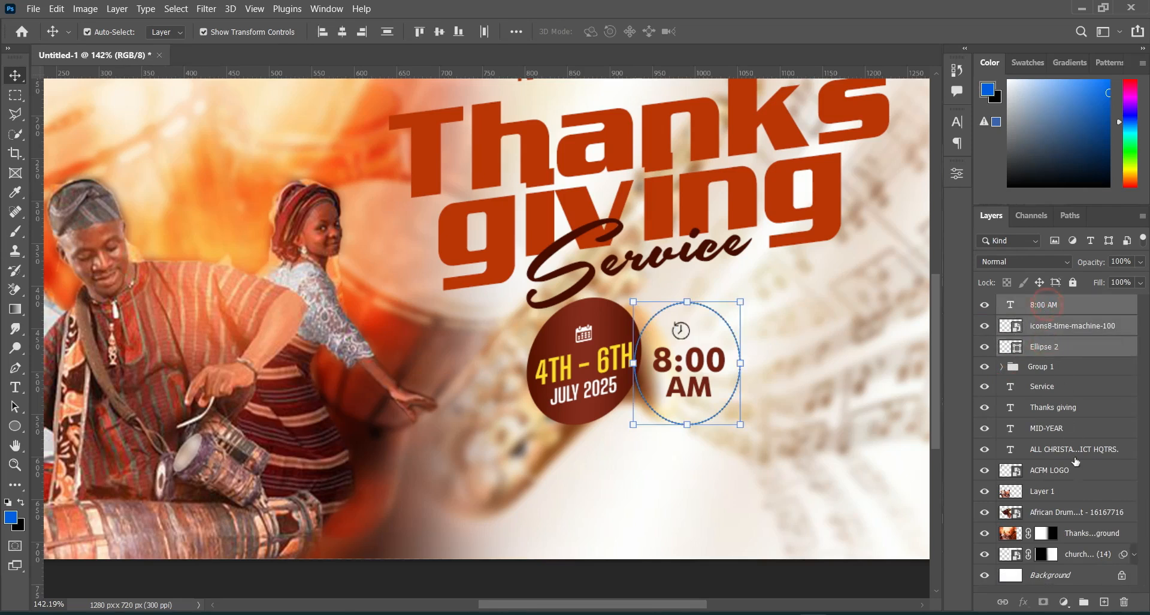
{"action": "left_click", "coordinate": [1084, 601]}
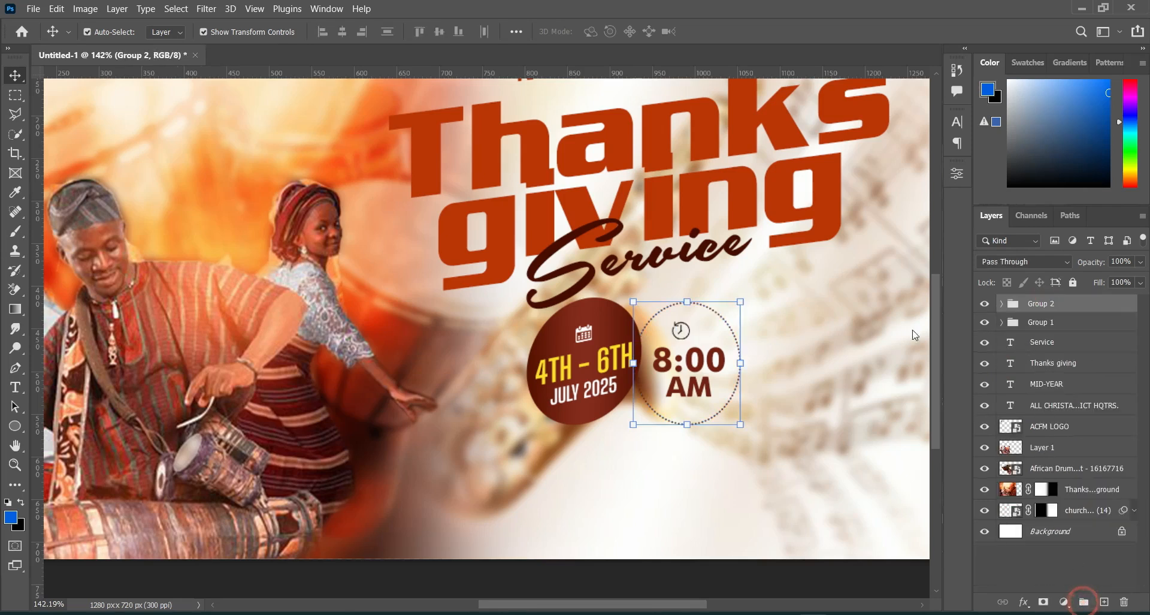
Step: Skew the time group vertically by about -12.3° and shift it up and left so it slightly overlaps the date badge
{"action": "key", "text": "ctrl+t"}
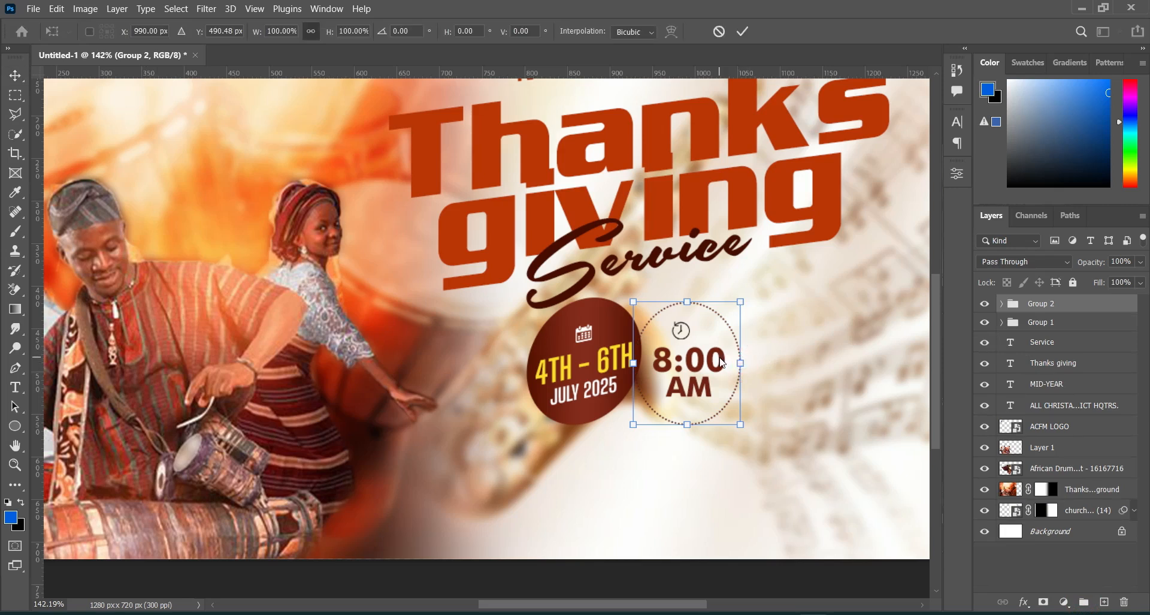
{"action": "right_click", "coordinate": [723, 358]}
{"action": "left_click", "coordinate": [750, 97]}
{"action": "left_click_drag", "start_coordinate": [743, 364], "coordinate": [744, 343]}
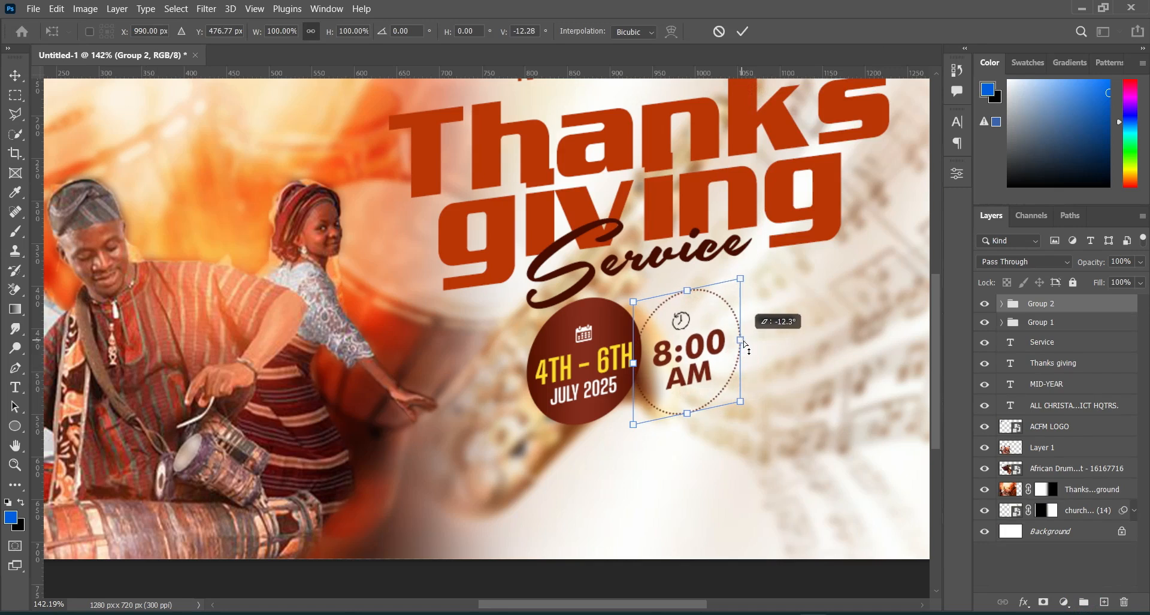
{"action": "left_click_drag", "start_coordinate": [704, 342], "coordinate": [700, 334]}
{"action": "key", "text": "Left"}
{"action": "key", "text": "Left"}
{"action": "key", "text": "Left"}
{"action": "key", "text": "Left"}
{"action": "key", "text": "Left"}
{"action": "key", "text": "Left"}
{"action": "key", "text": "Left"}
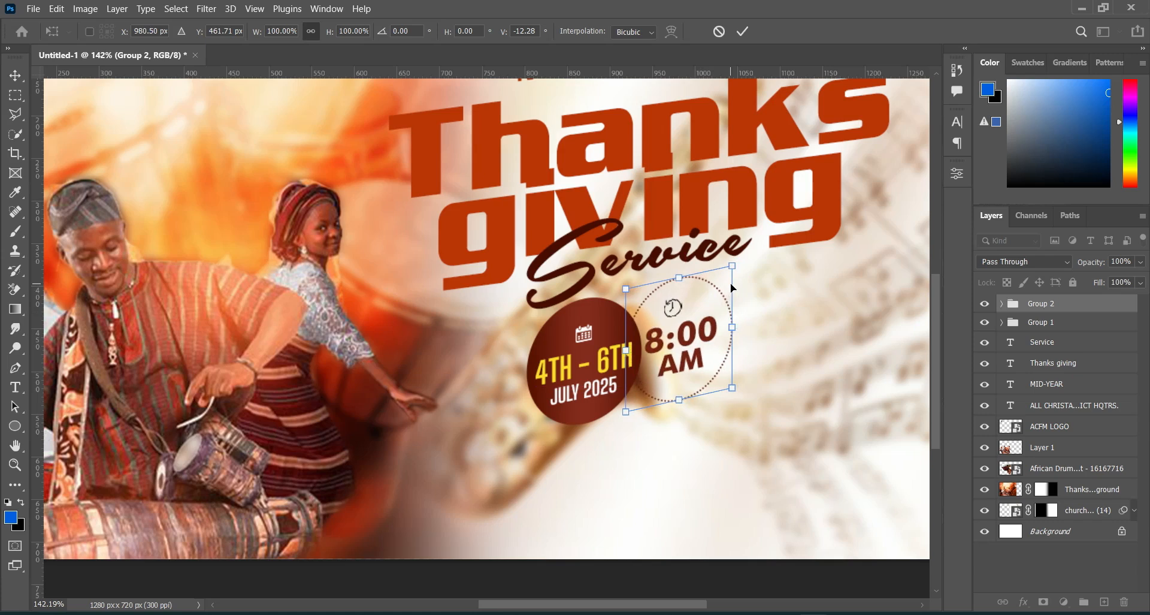
{"action": "left_click", "coordinate": [742, 32]}
Step: Copy the VENUE: label from Text.txt in Notepad and return to the flyer in Photoshop
{"action": "key", "text": "ctrl+minus"}
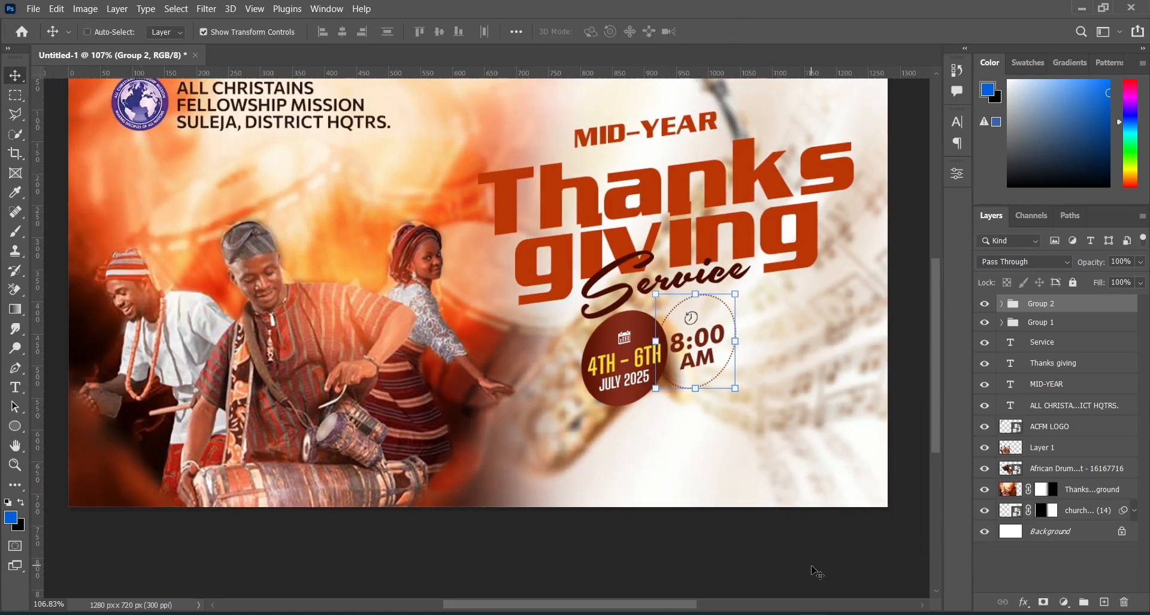
{"action": "scroll", "coordinate": [816, 572], "scroll_direction": "up", "scroll_amount": 1}
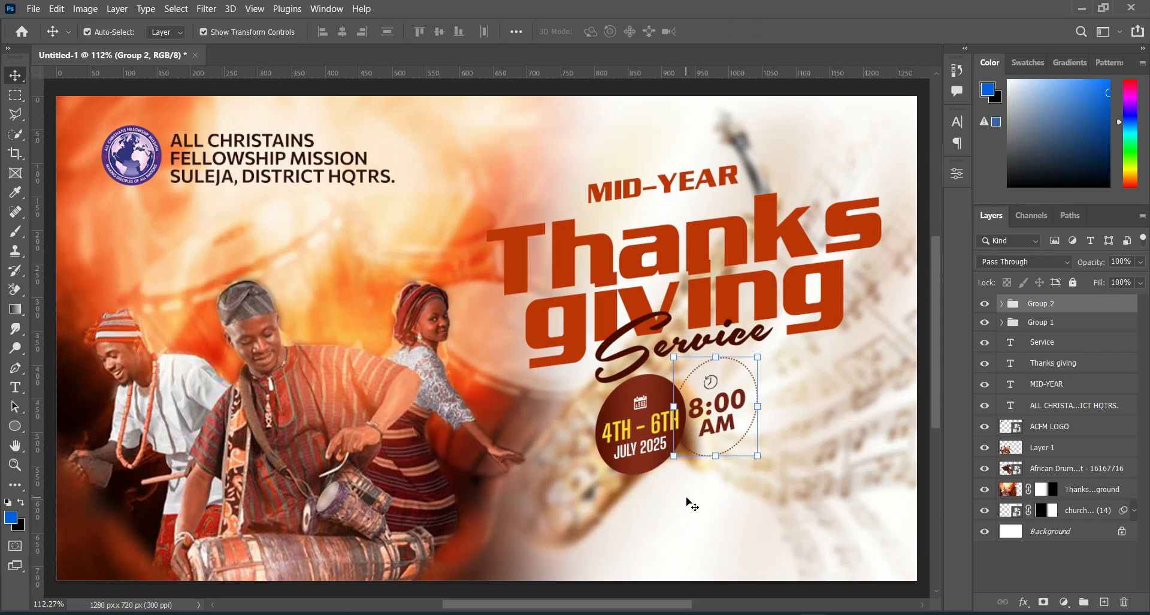
{"action": "key", "text": "ctrl+plus"}
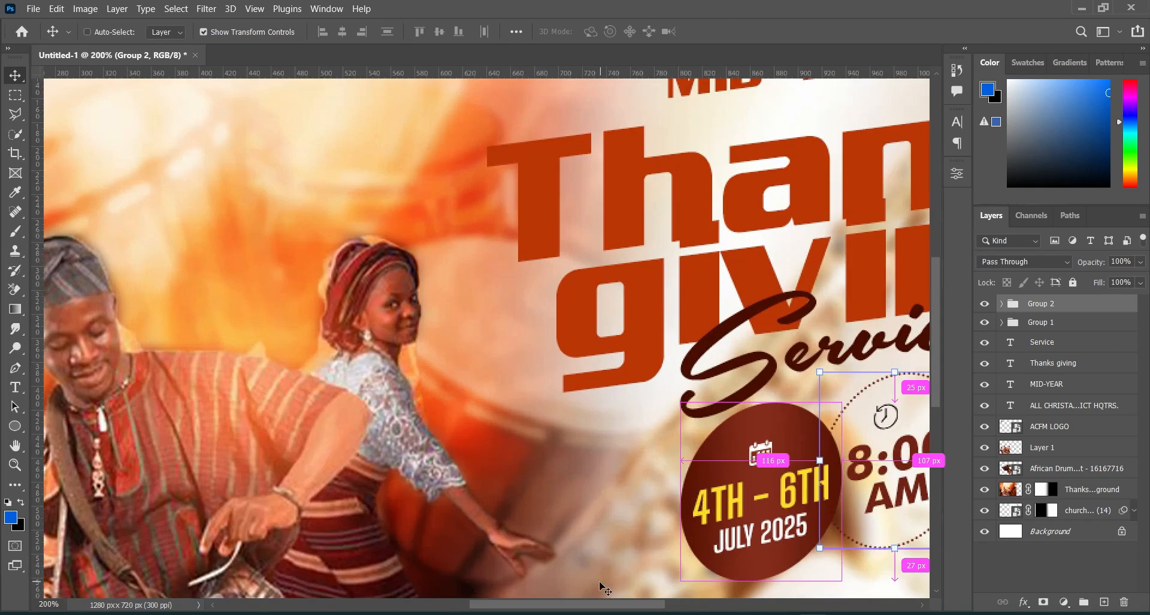
{"action": "scroll", "coordinate": [603, 584], "scroll_direction": "right", "scroll_amount": 10}
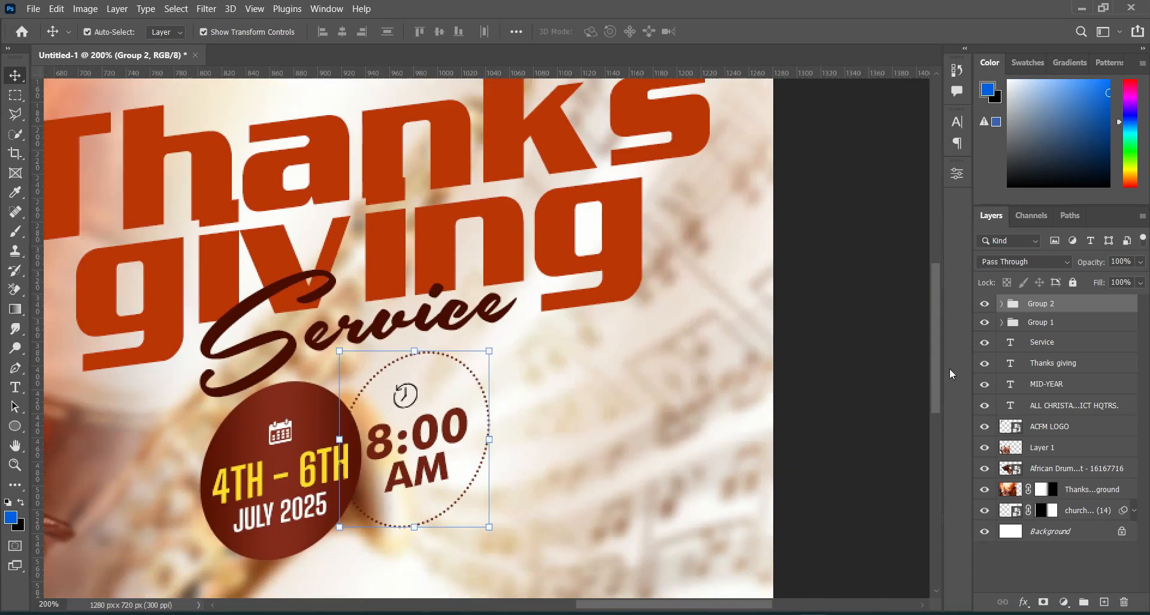
{"action": "left_click_drag", "start_coordinate": [937, 386], "coordinate": [938, 432]}
{"action": "left_click_drag", "start_coordinate": [657, 605], "coordinate": [622, 606]}
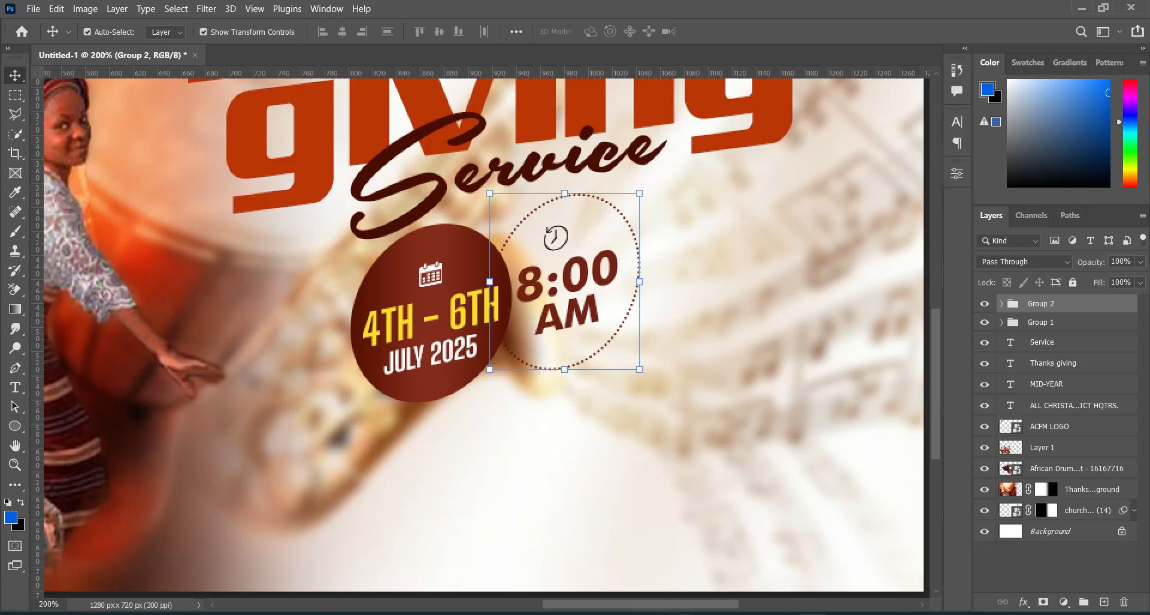
{"action": "scroll", "coordinate": [641, 441], "scroll_direction": "down", "scroll_amount": 2}
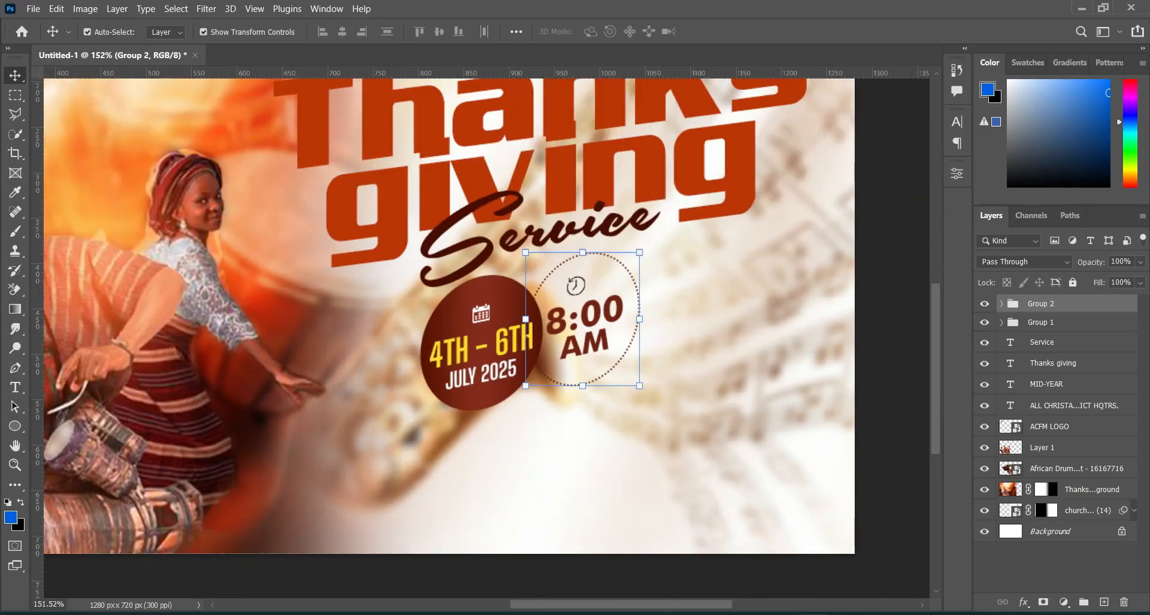
{"action": "key", "text": "alt+Tab"}
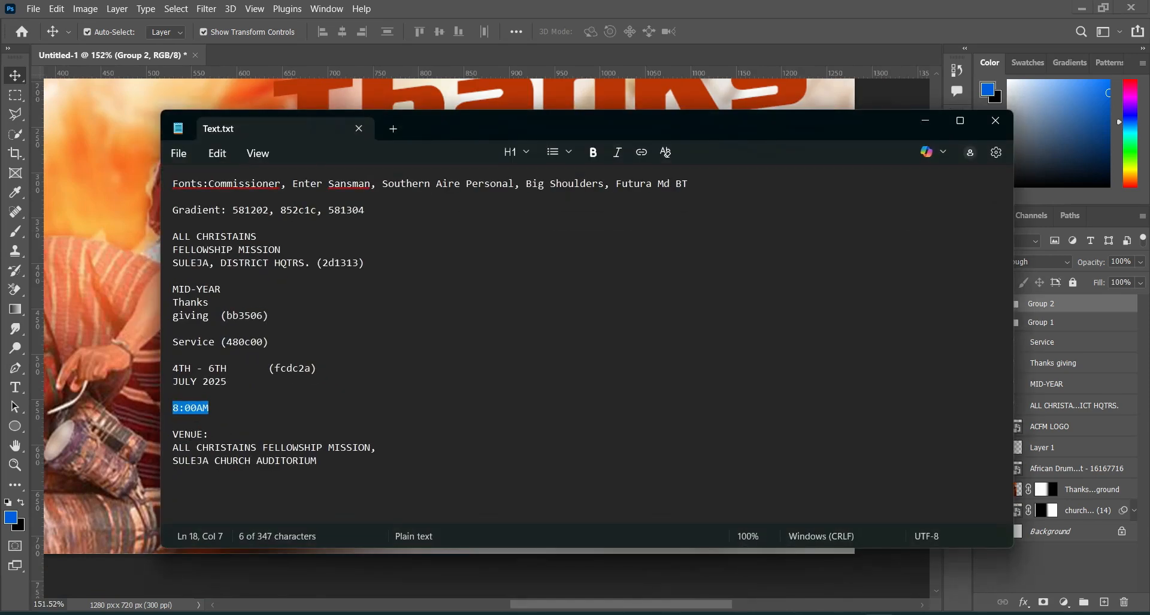
{"action": "double_click", "coordinate": [175, 432]}
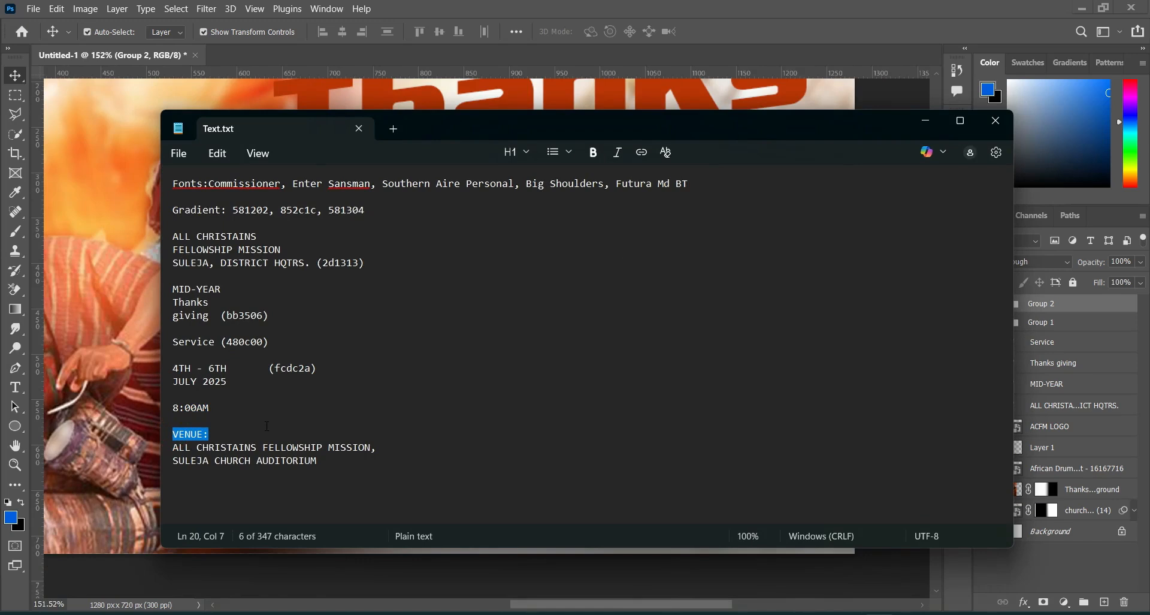
{"action": "left_click", "coordinate": [915, 118]}
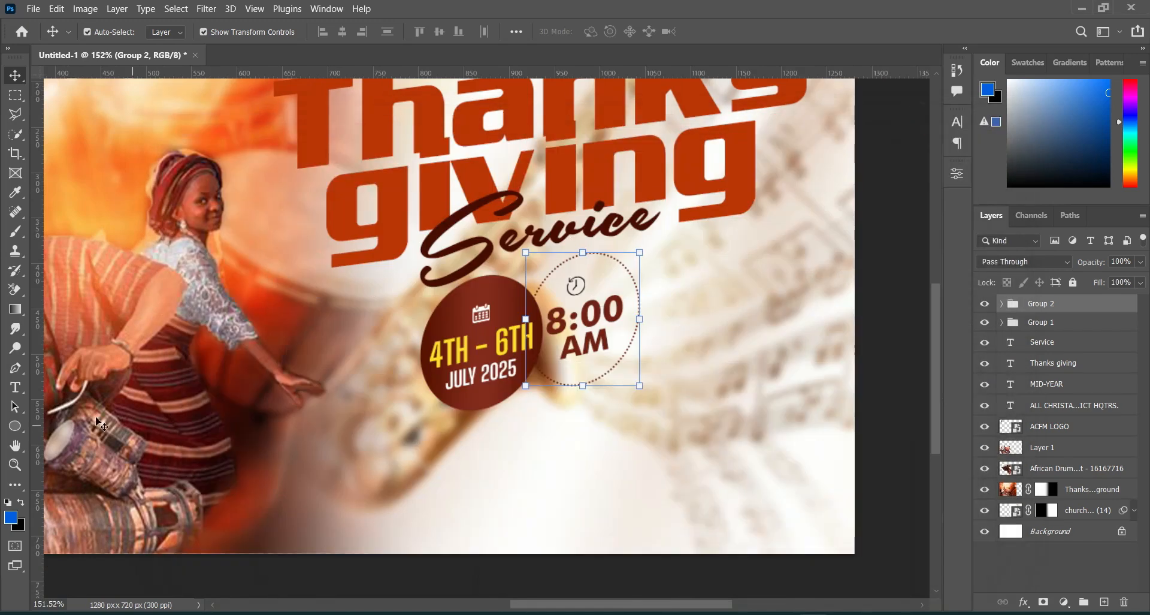
Step: Draw a rectangle about 89 x 21 px below the date badge and fill it with a recently used dark red
{"action": "left_click", "coordinate": [15, 427]}
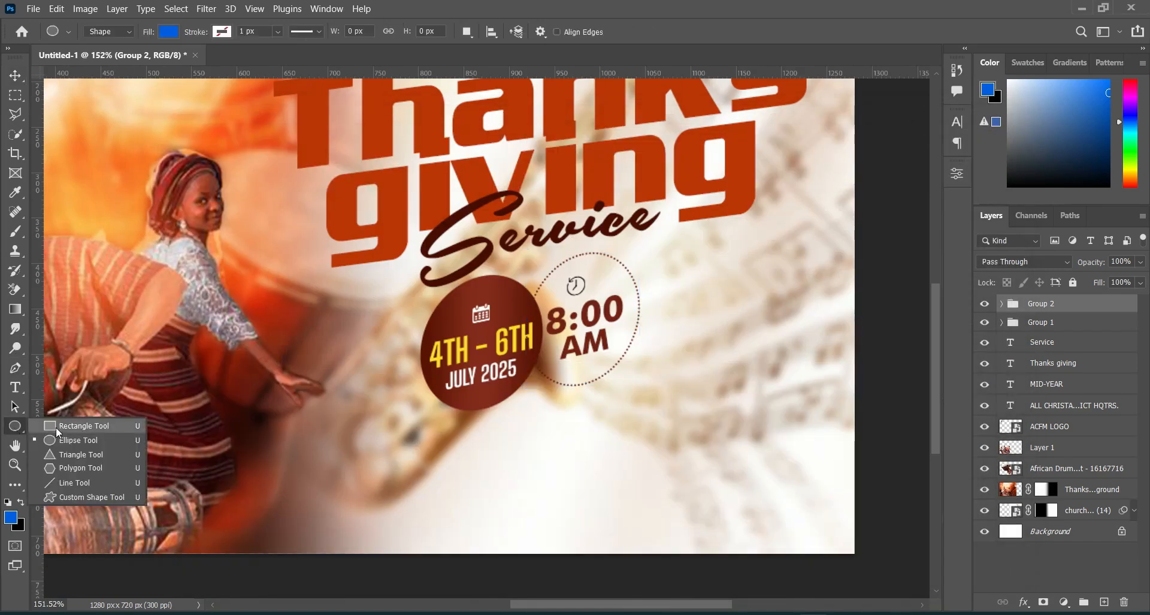
{"action": "left_click", "coordinate": [57, 421]}
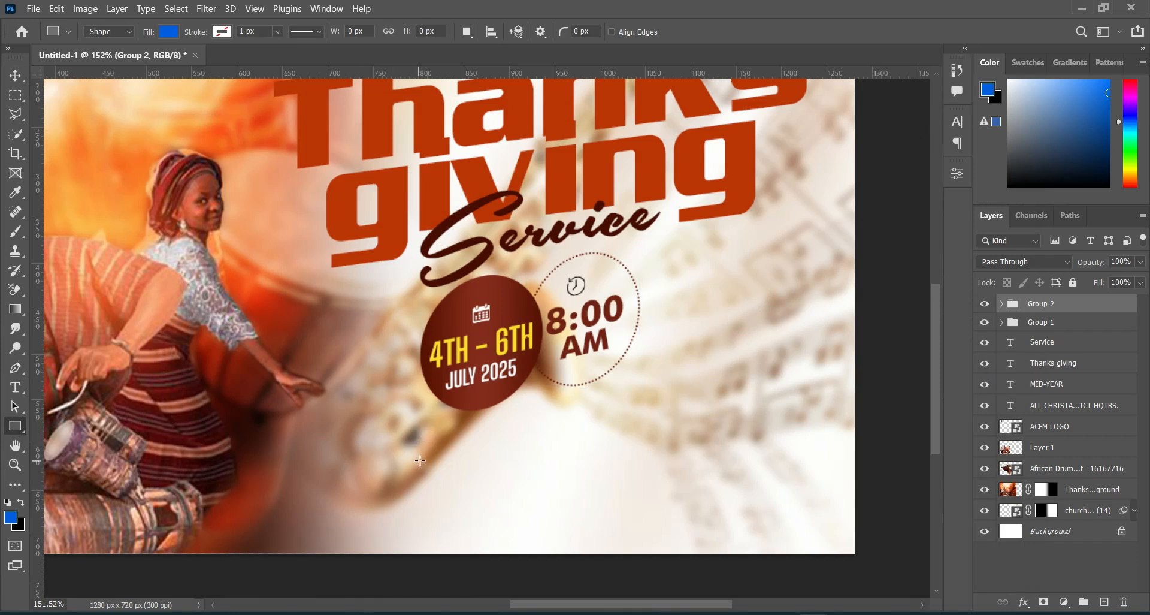
{"action": "left_click_drag", "start_coordinate": [420, 461], "coordinate": [504, 478]}
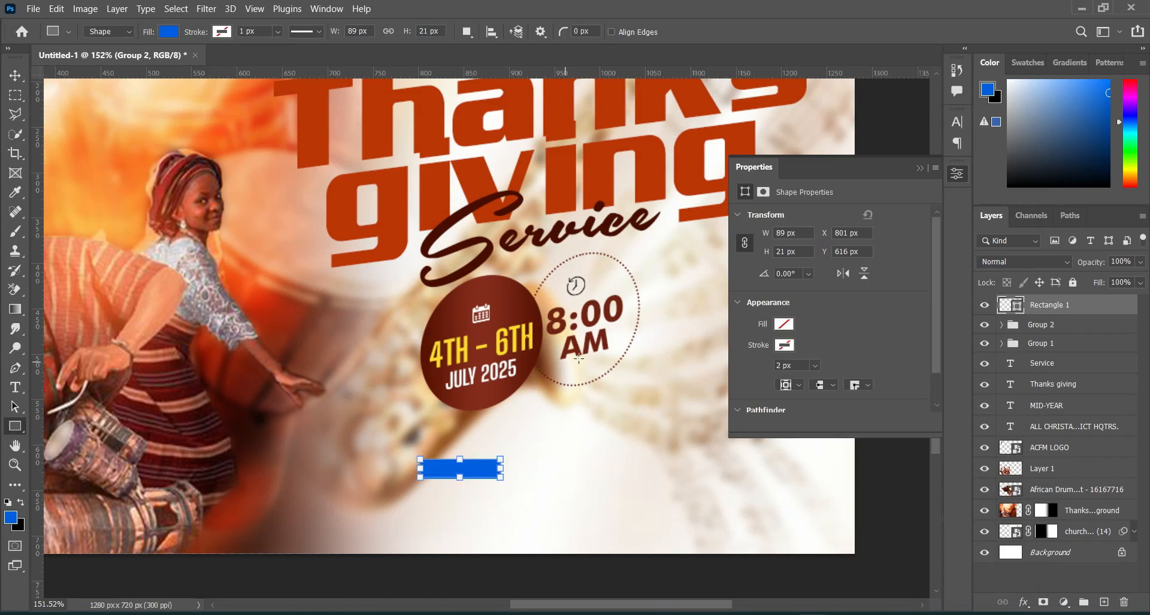
{"action": "left_click", "coordinate": [784, 324]}
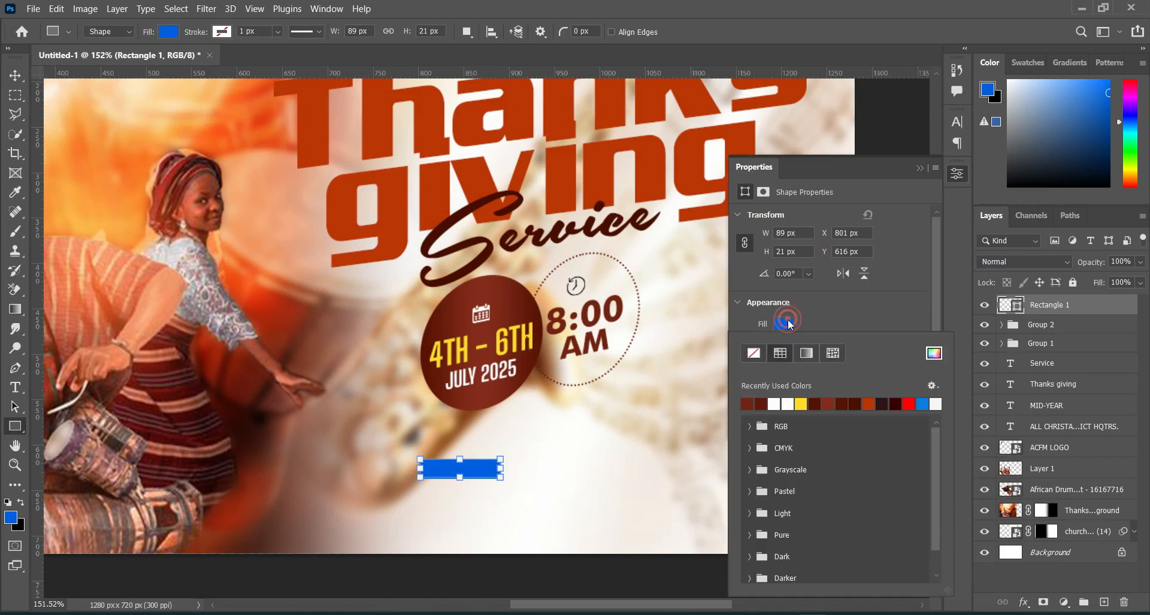
{"action": "left_click", "coordinate": [757, 403]}
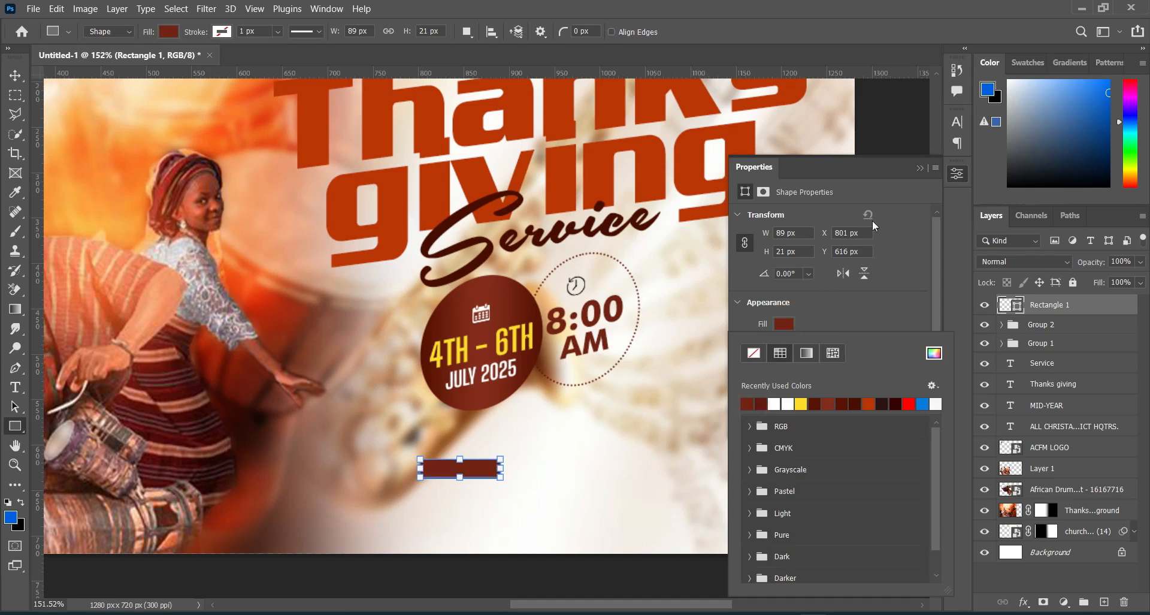
{"action": "left_click", "coordinate": [919, 168]}
{"action": "left_click", "coordinate": [920, 168]}
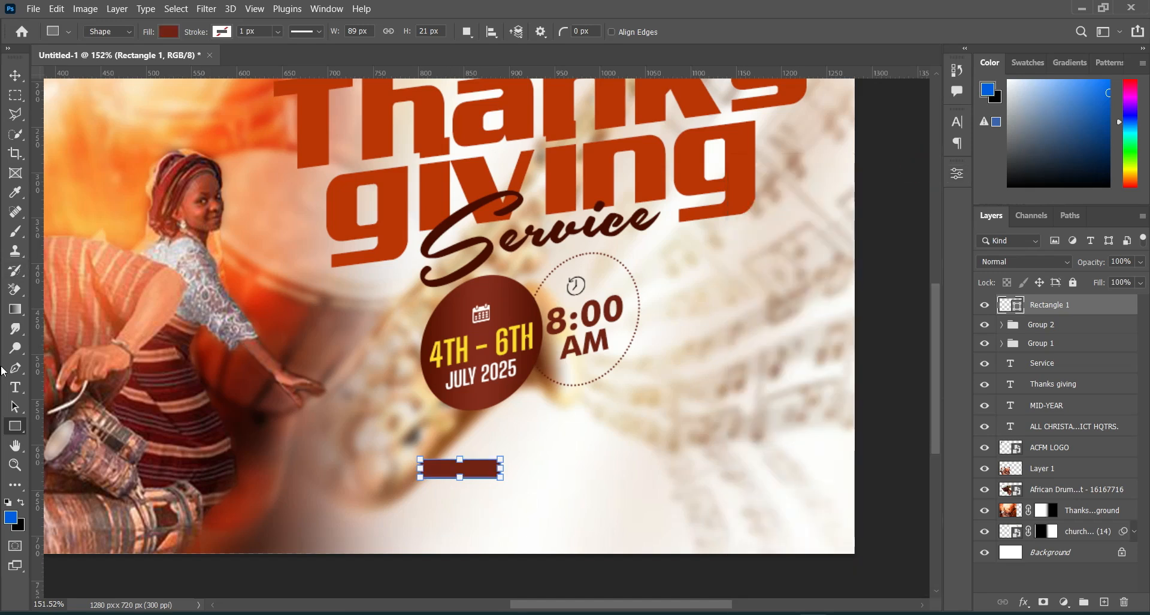
Step: Add the white text VENUE: below the time ellipse and set its font to Commissioner Bold
{"action": "key", "text": "t"}
{"action": "left_click", "coordinate": [534, 436]}
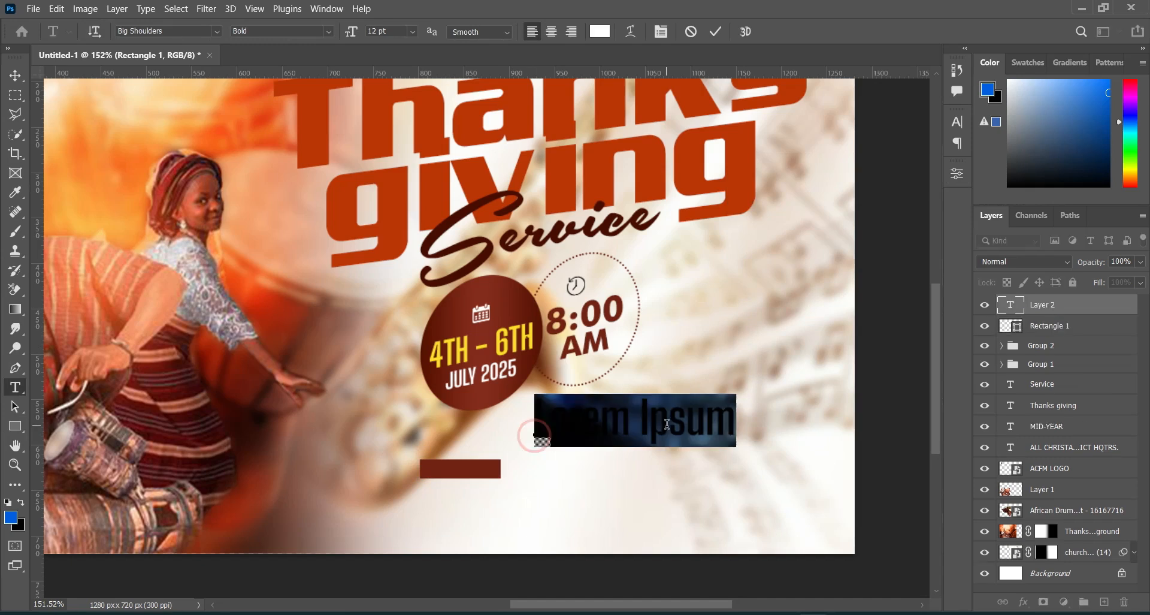
{"action": "type", "text": "VENUE:"}
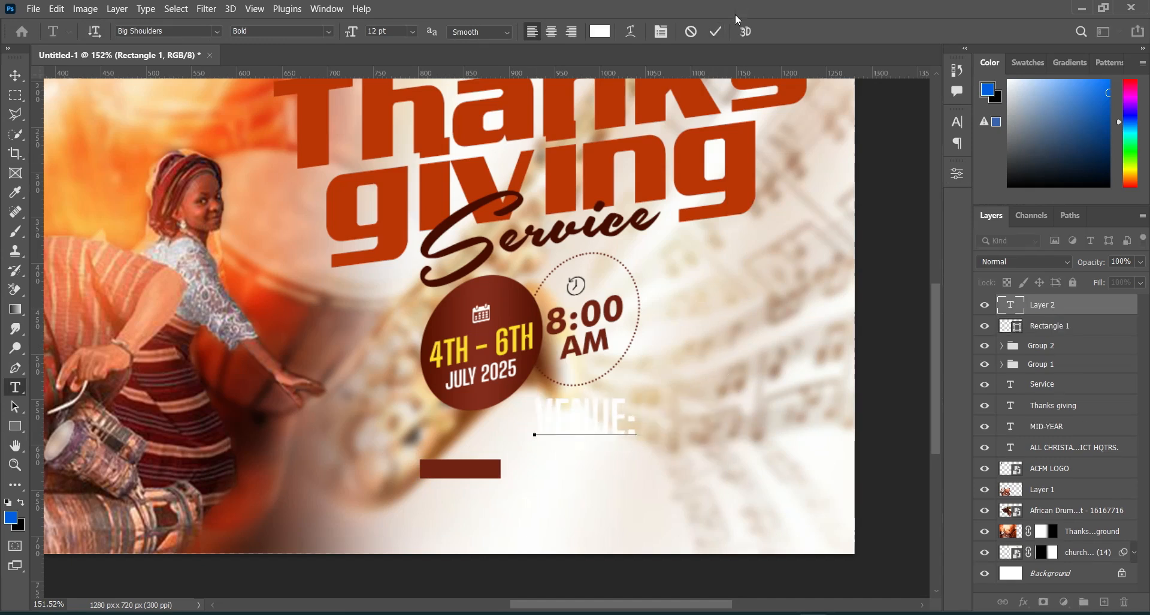
{"action": "left_click", "coordinate": [715, 31]}
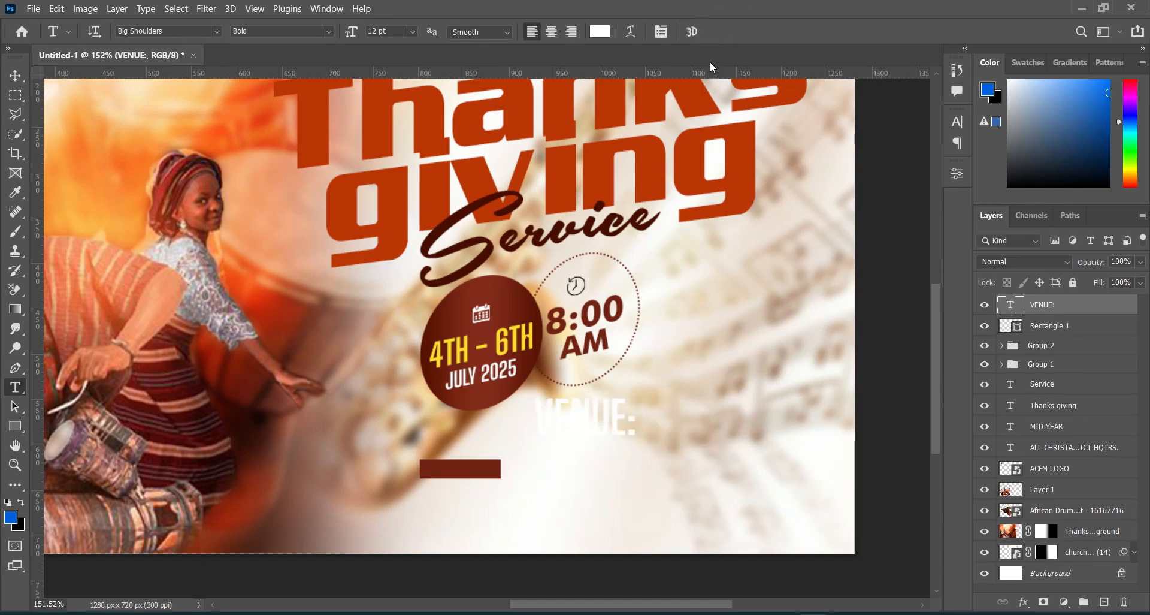
{"action": "scroll", "coordinate": [620, 264], "scroll_direction": "down", "scroll_amount": 3}
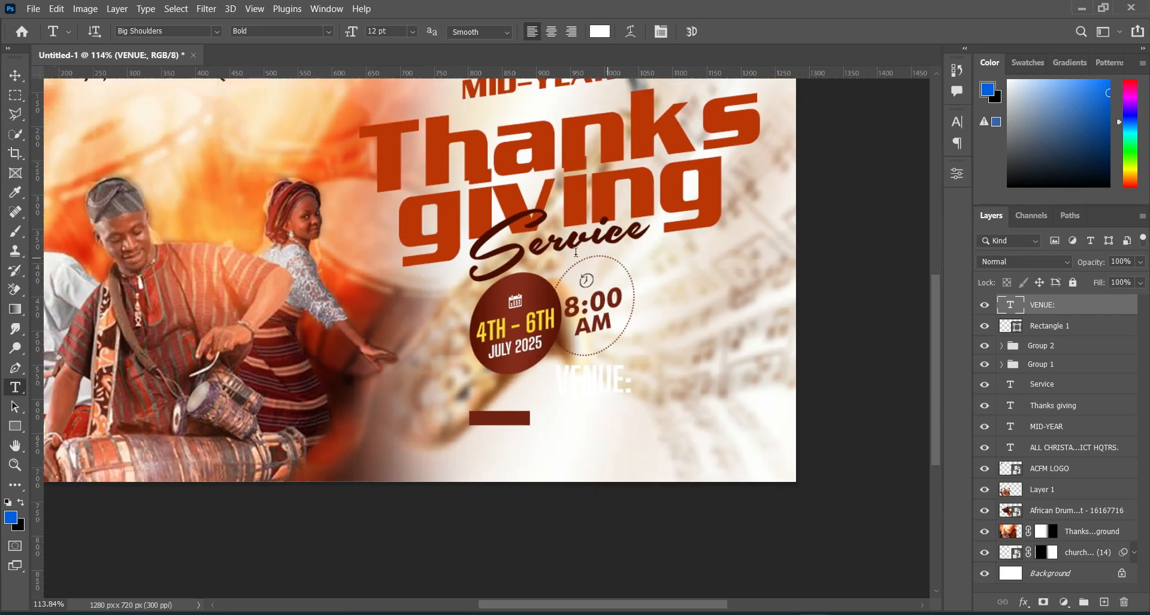
{"action": "left_click", "coordinate": [217, 31]}
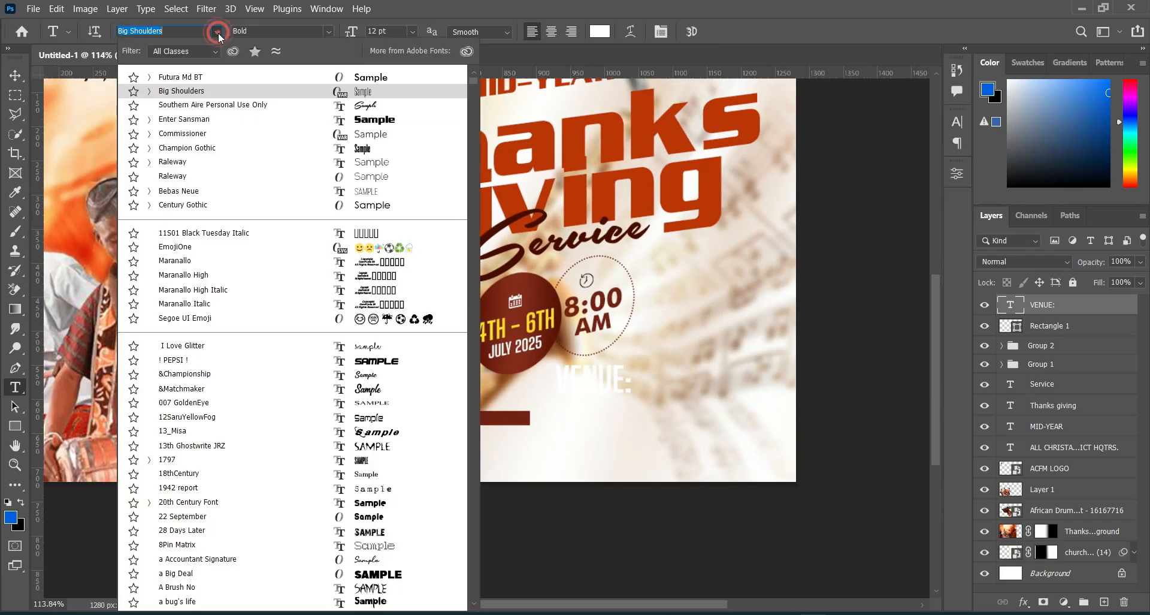
{"action": "left_click", "coordinate": [178, 133]}
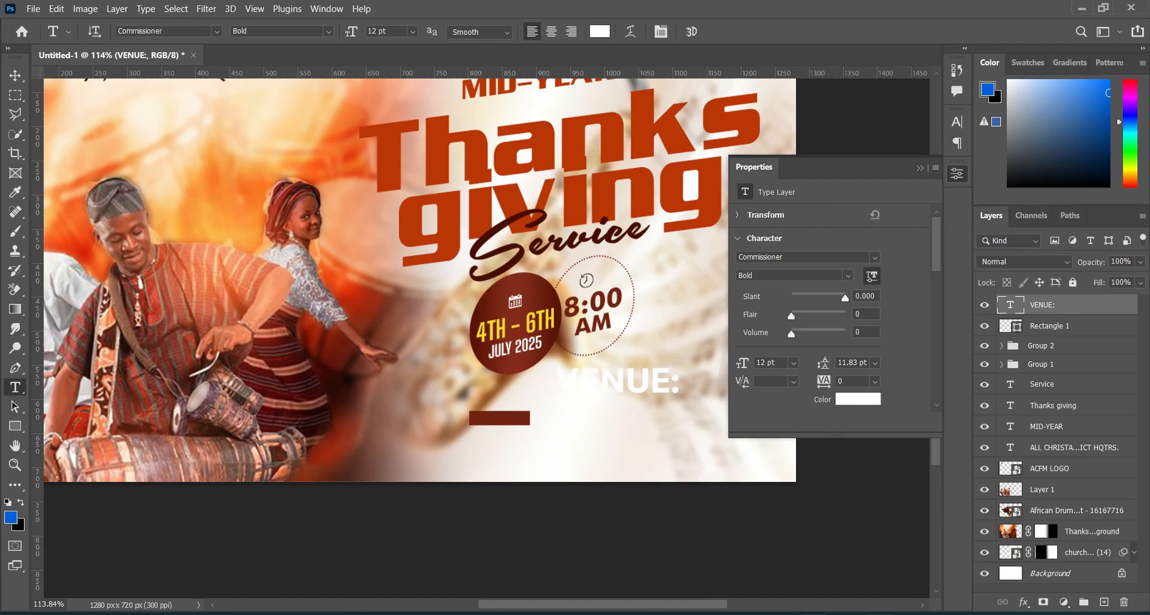
Step: Copy the yellow color code fcdc2a from Text.txt in Notepad and return to the flyer in Photoshop
{"action": "key", "text": "alt+Tab"}
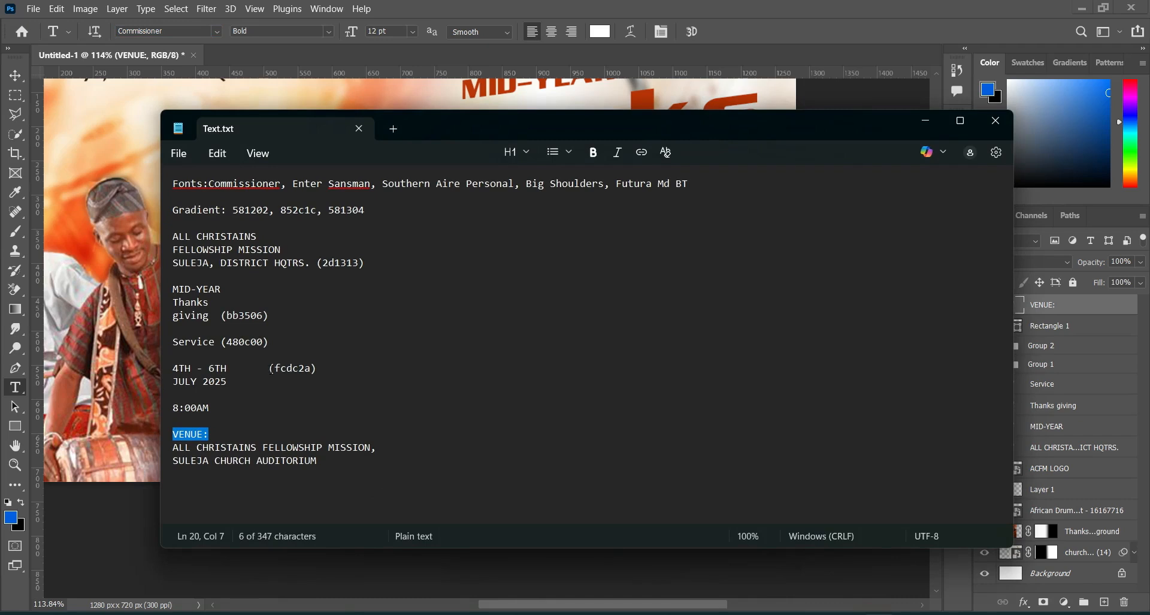
{"action": "left_click_drag", "start_coordinate": [275, 368], "coordinate": [304, 367]}
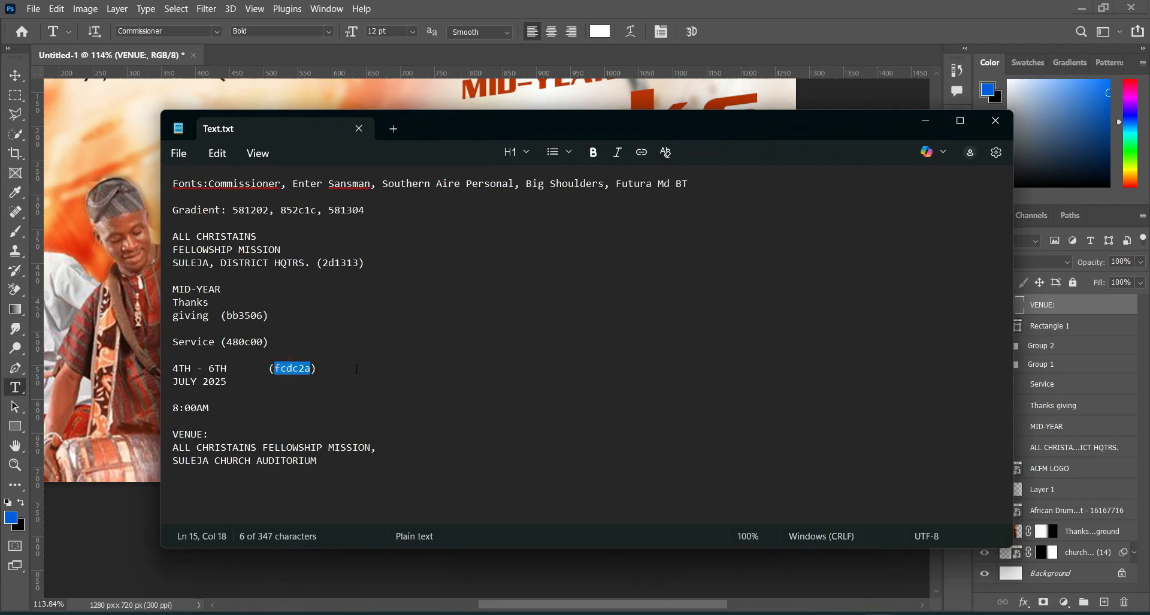
{"action": "left_click", "coordinate": [917, 120]}
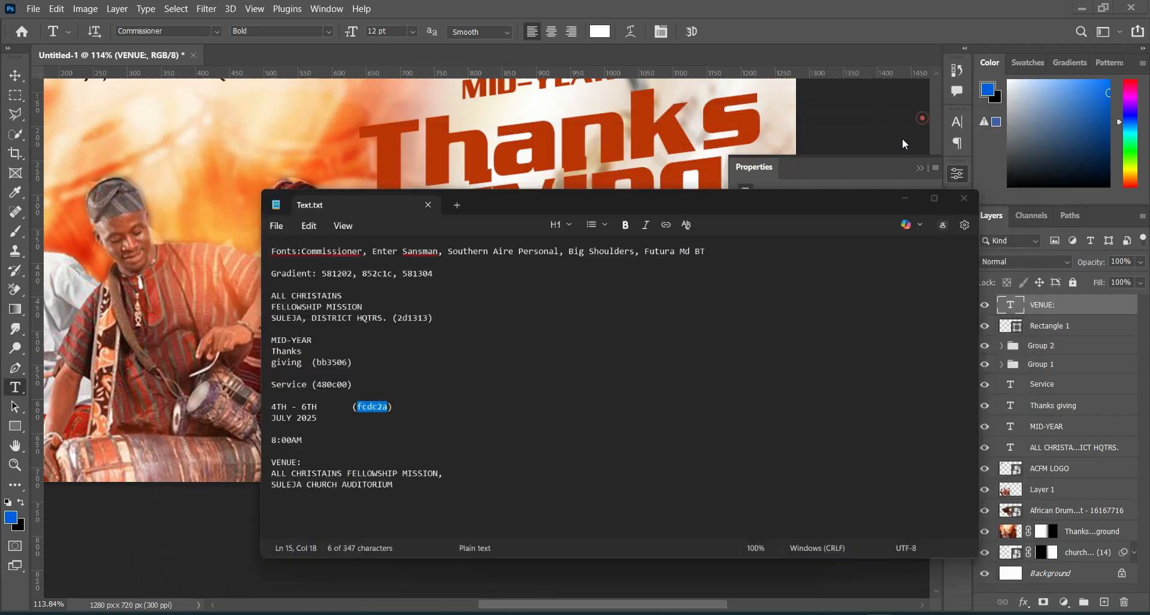
Step: Set the VENUE: text color to yellow fcdc2a using the copied code
{"action": "left_click", "coordinate": [600, 32]}
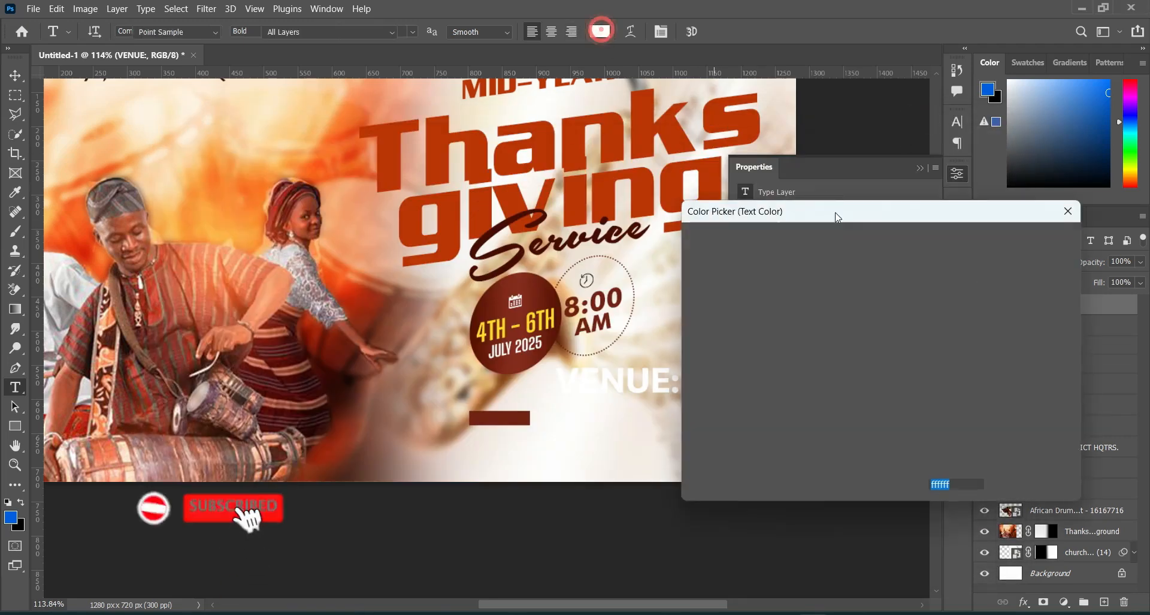
{"action": "type", "text": "fcdc2a"}
{"action": "left_click", "coordinate": [1049, 234]}
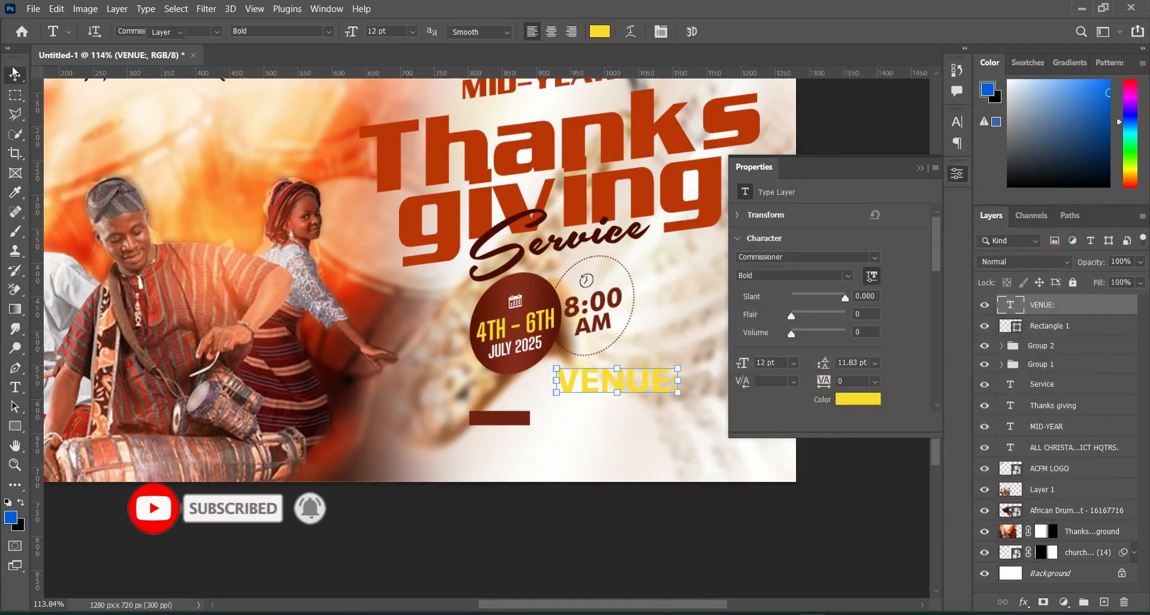
Step: Scale the VENUE: text to about 35.5% and place it on the dark red rectangle
{"action": "left_click", "coordinate": [15, 75]}
{"action": "left_click_drag", "start_coordinate": [677, 380], "coordinate": [508, 418]}
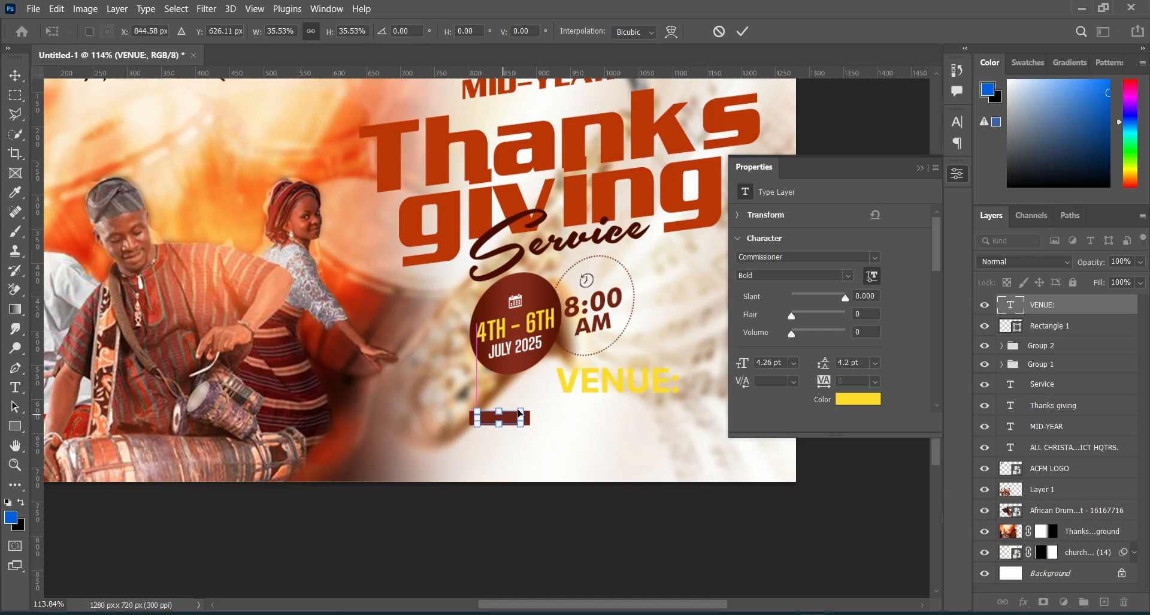
{"action": "left_click", "coordinate": [742, 31]}
{"action": "left_click", "coordinate": [835, 520]}
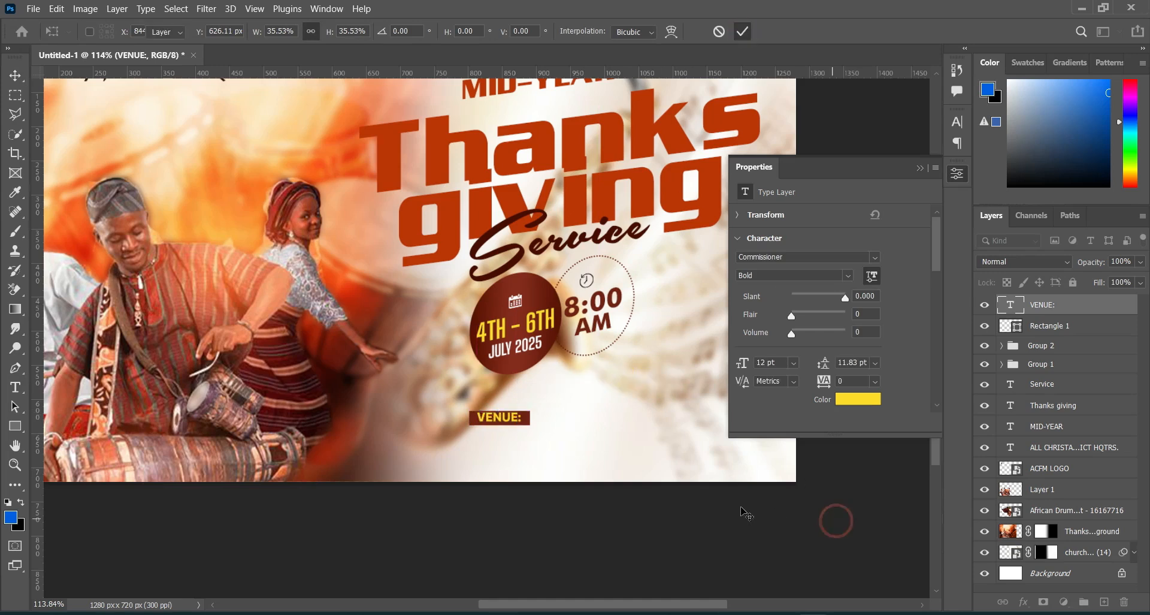
{"action": "left_click", "coordinate": [502, 424]}
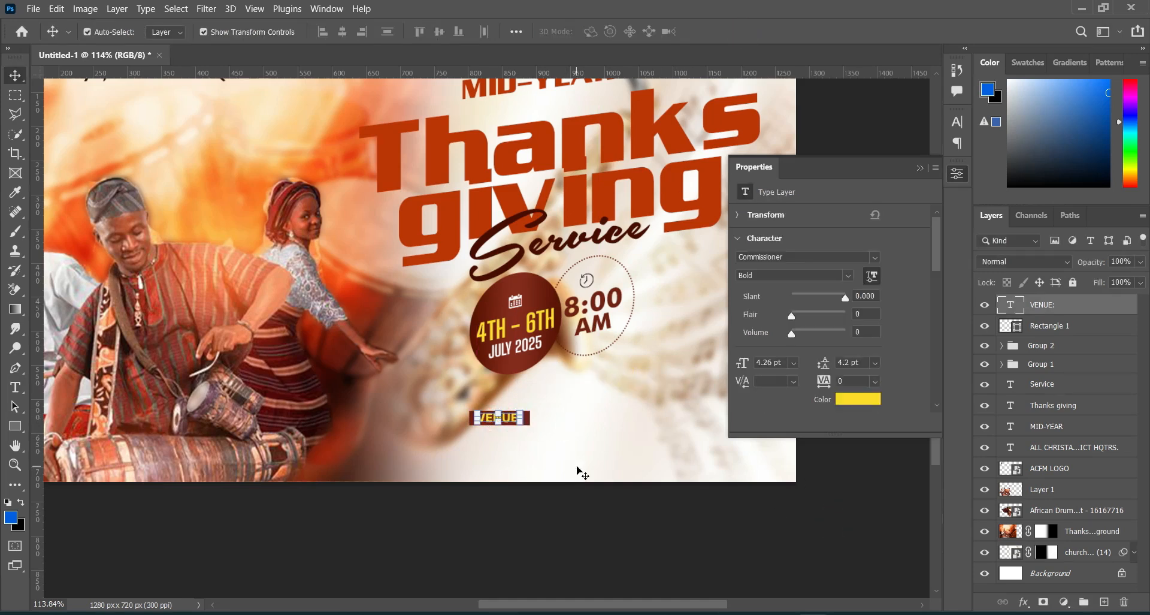
{"action": "left_click", "coordinate": [627, 530]}
Step: Place google-location-icon-16 from the Downloads WORSHIP FLYER folder below the VENUE: label, scaled to about 21 x 27 px
{"action": "key", "text": "alt+Tab"}
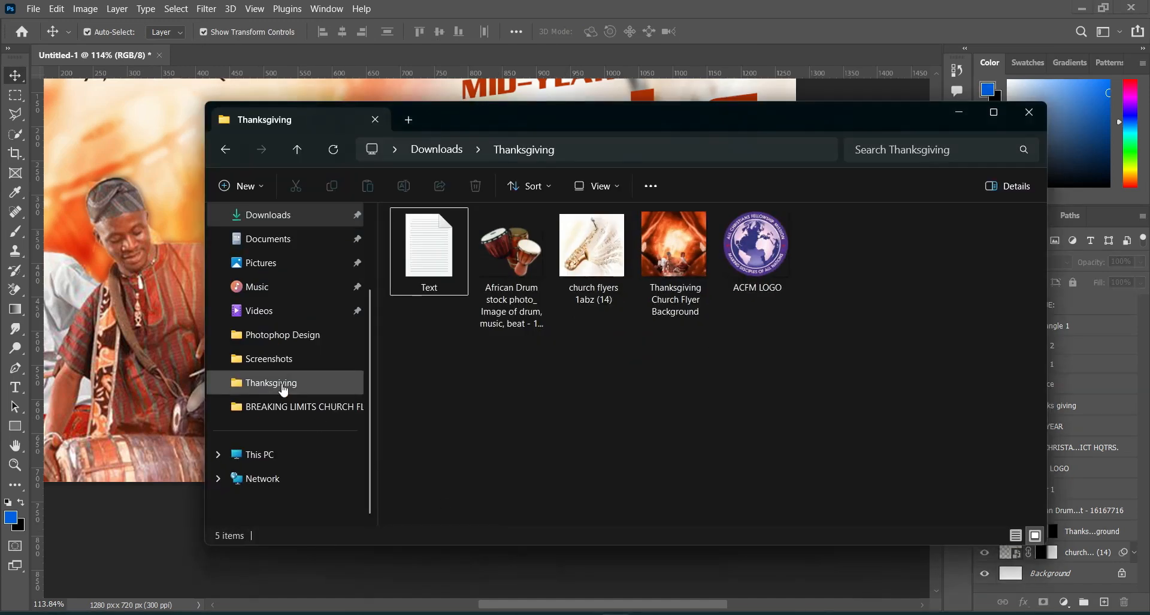
{"action": "left_click", "coordinate": [257, 214]}
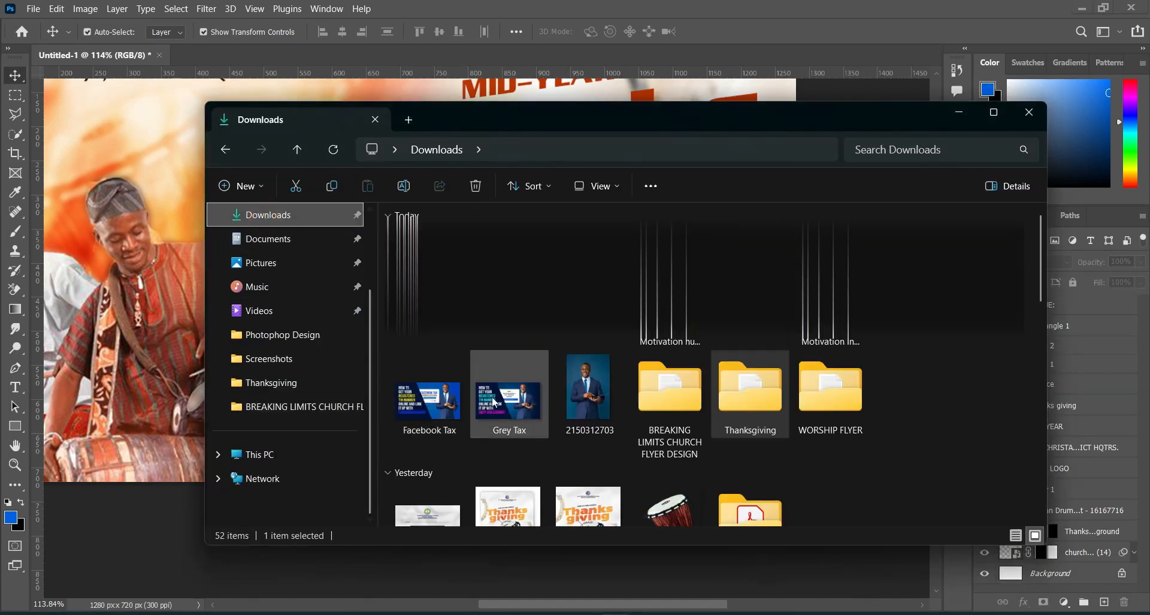
{"action": "double_click", "coordinate": [819, 389]}
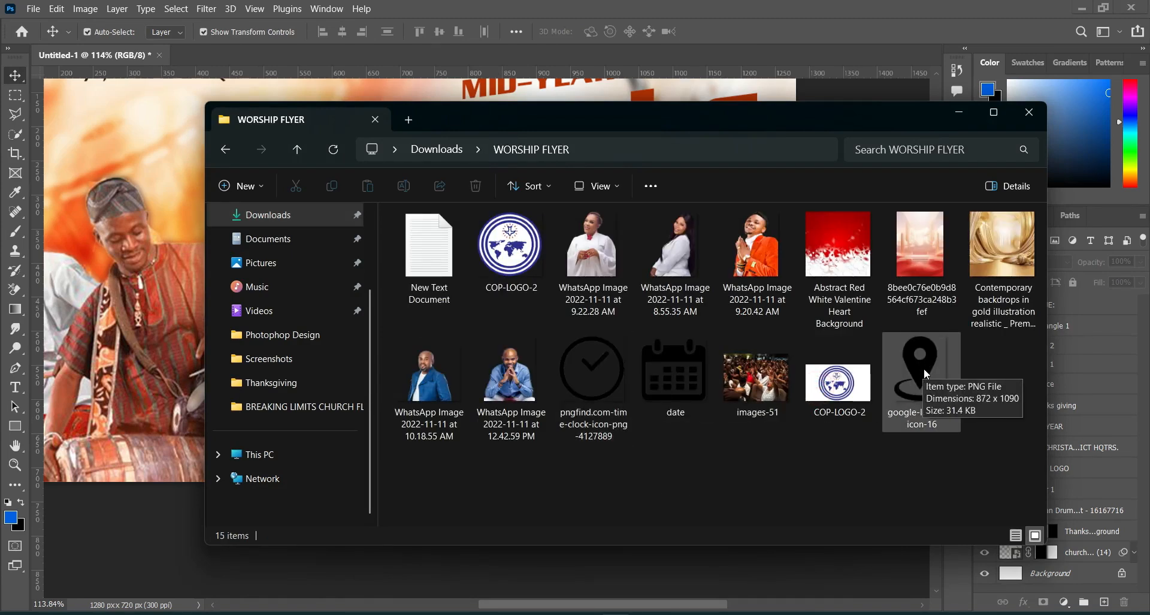
{"action": "left_click_drag", "start_coordinate": [926, 376], "coordinate": [157, 502]}
{"action": "left_click_drag", "start_coordinate": [616, 280], "coordinate": [477, 454]}
{"action": "left_click", "coordinate": [743, 34]}
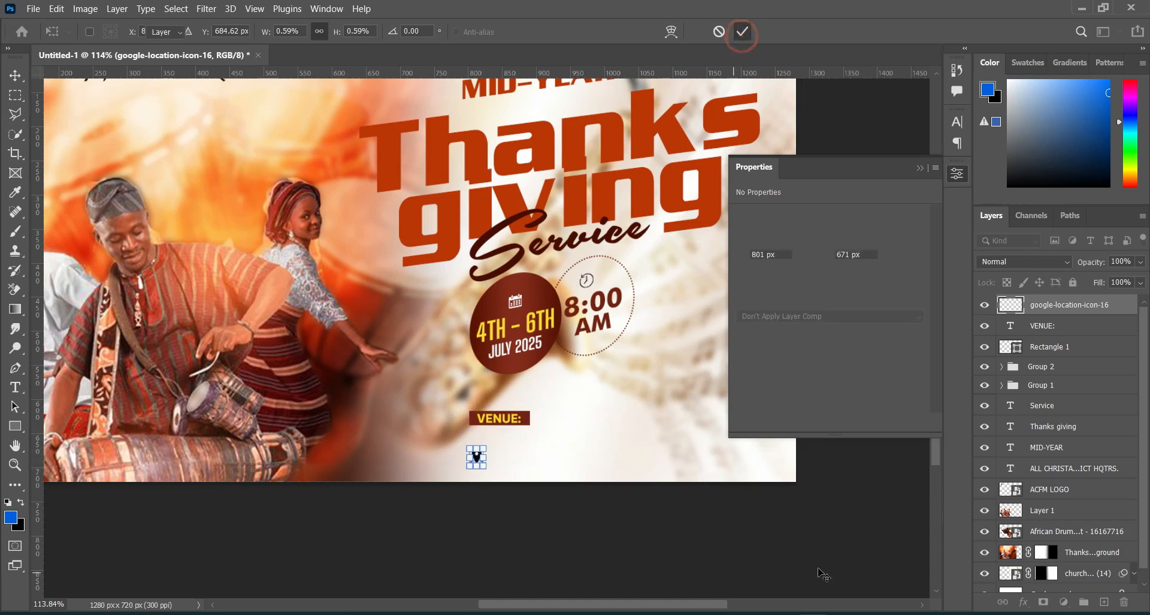
Step: Copy the two venue address lines below VENUE: from Text.txt in Notepad and return to the flyer in Photoshop
{"action": "key", "text": "alt+Tab"}
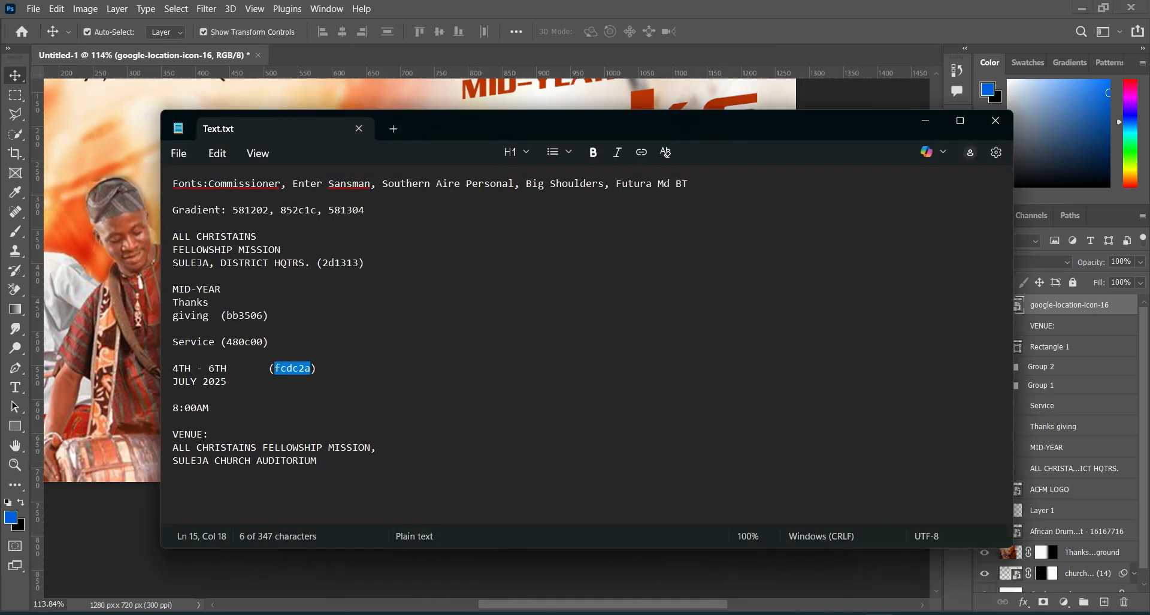
{"action": "left_click_drag", "start_coordinate": [173, 446], "coordinate": [321, 463]}
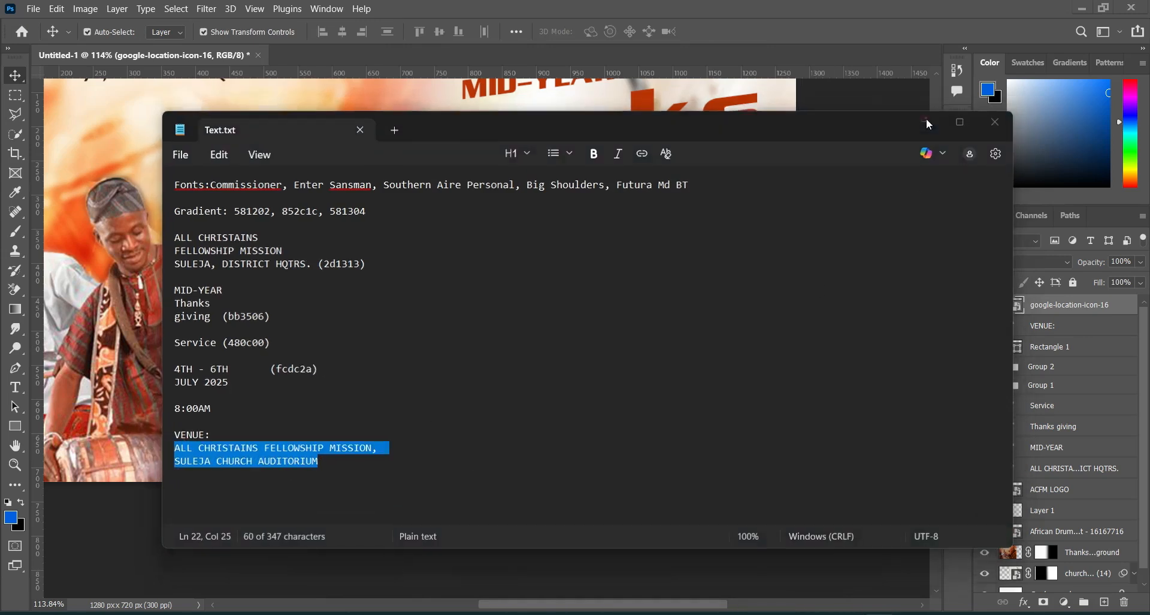
{"action": "left_click", "coordinate": [925, 120]}
Step: Add the text ALL CHRISTAINS FELLOWSHIP MISSION, SULEJA CHURCH AUDITORIUM on two lines beside the location icon
{"action": "left_click", "coordinate": [17, 393]}
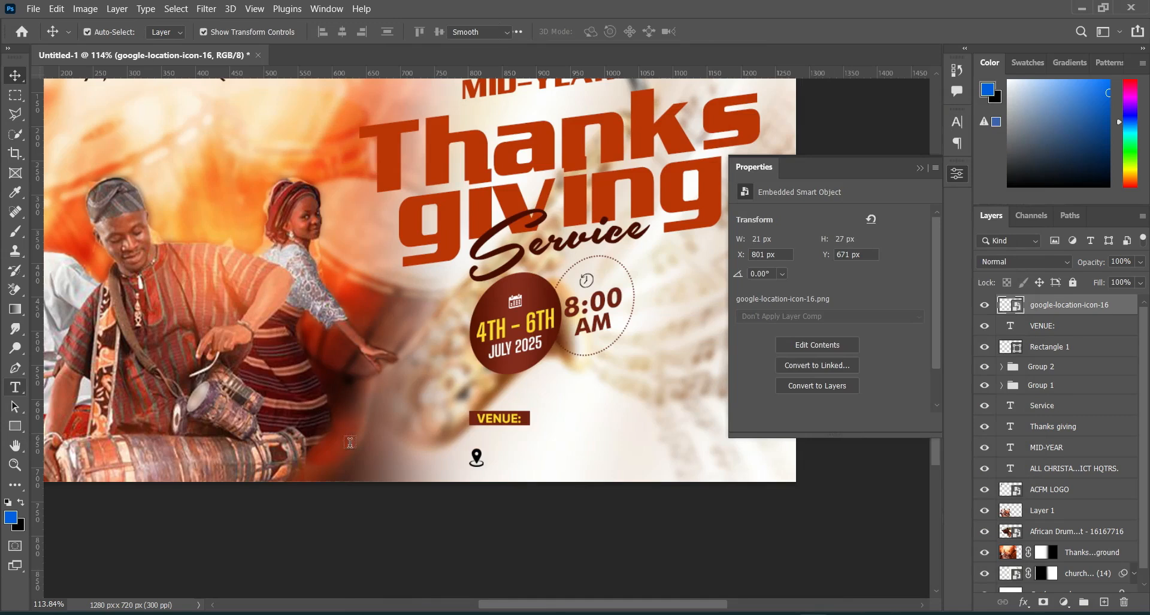
{"action": "left_click", "coordinate": [499, 457]}
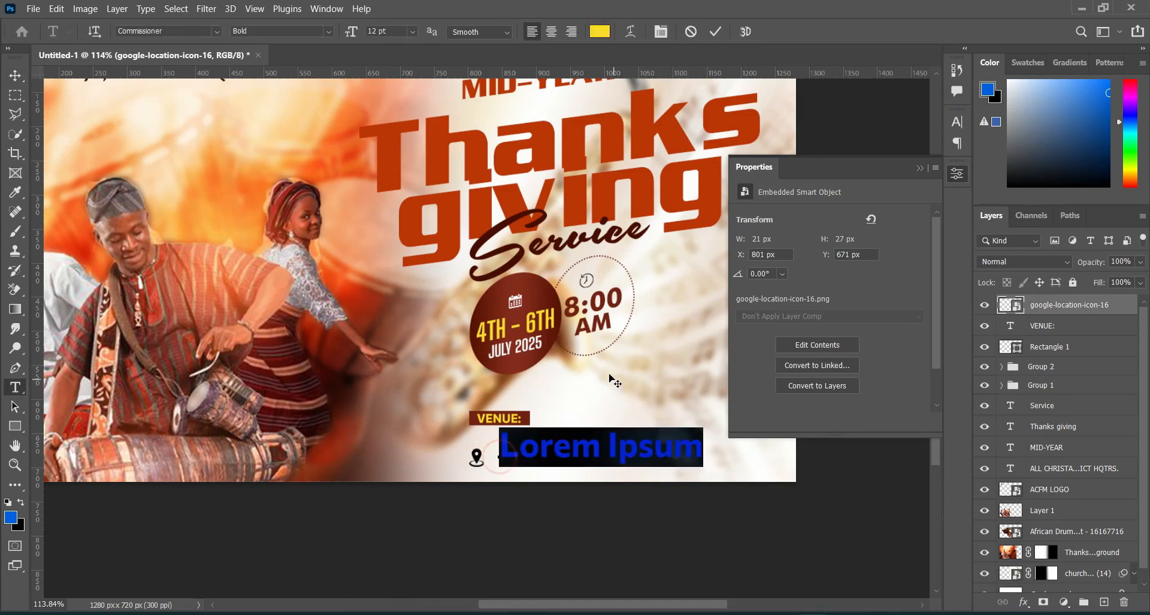
{"action": "key", "text": "ctrl+v"}
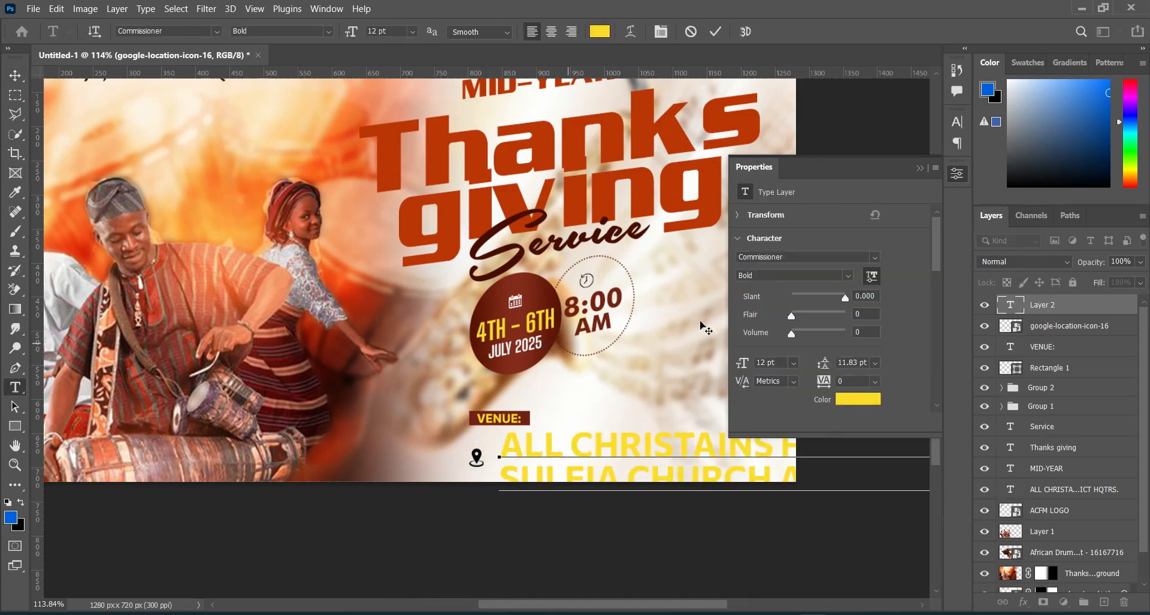
{"action": "left_click", "coordinate": [920, 169]}
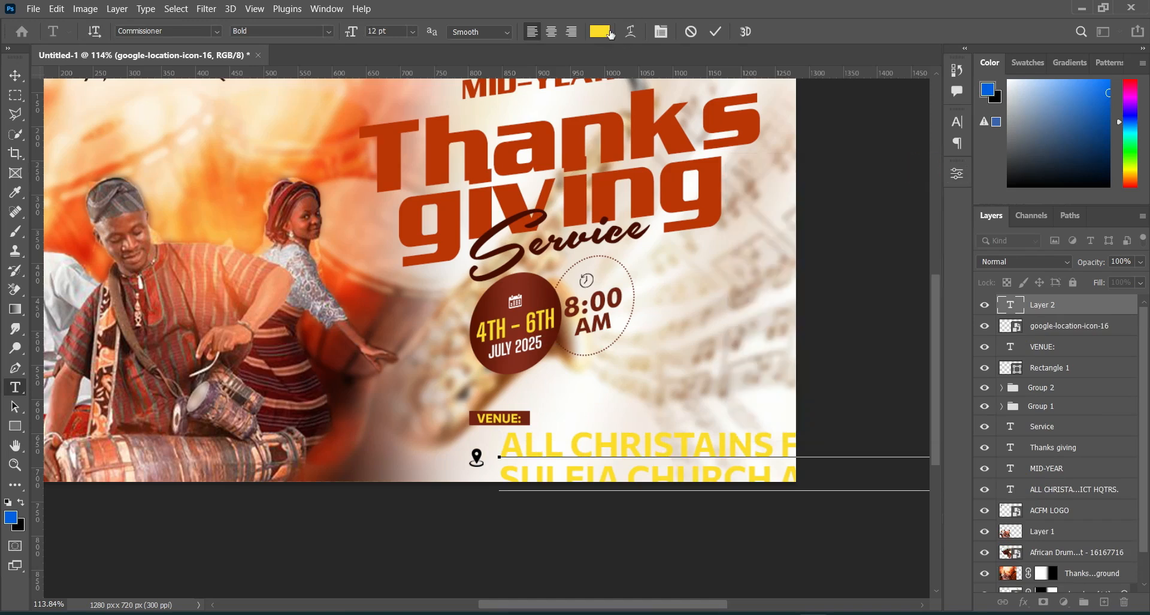
{"action": "left_click", "coordinate": [718, 32]}
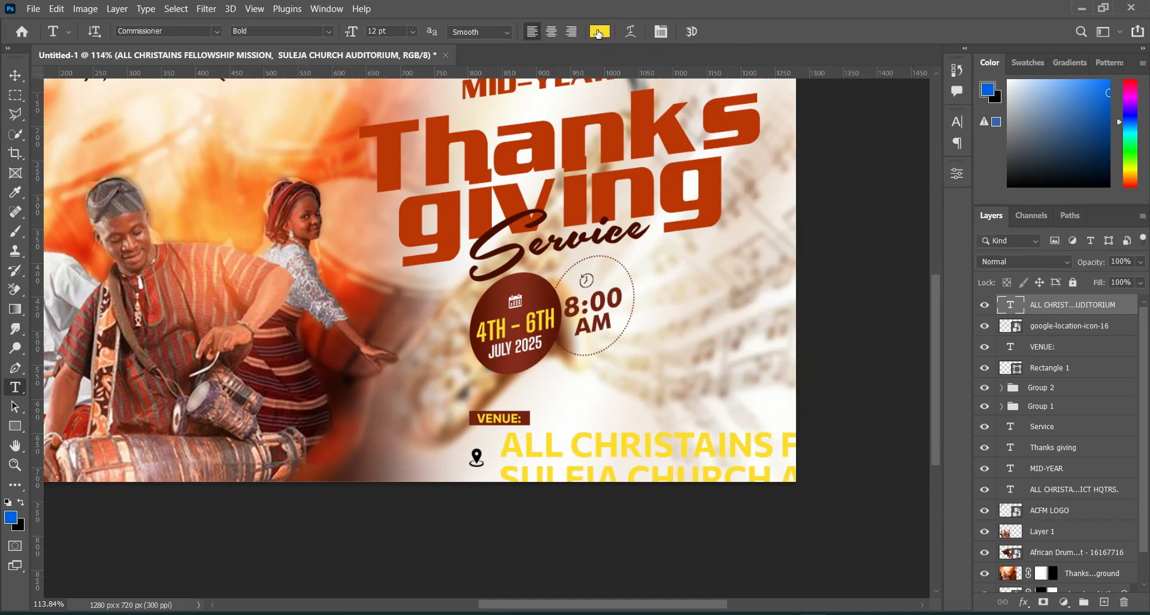
Step: Recolor the venue address dark red 5c1506, sampled from the flyer, and set its font style to Medium
{"action": "left_click", "coordinate": [599, 32]}
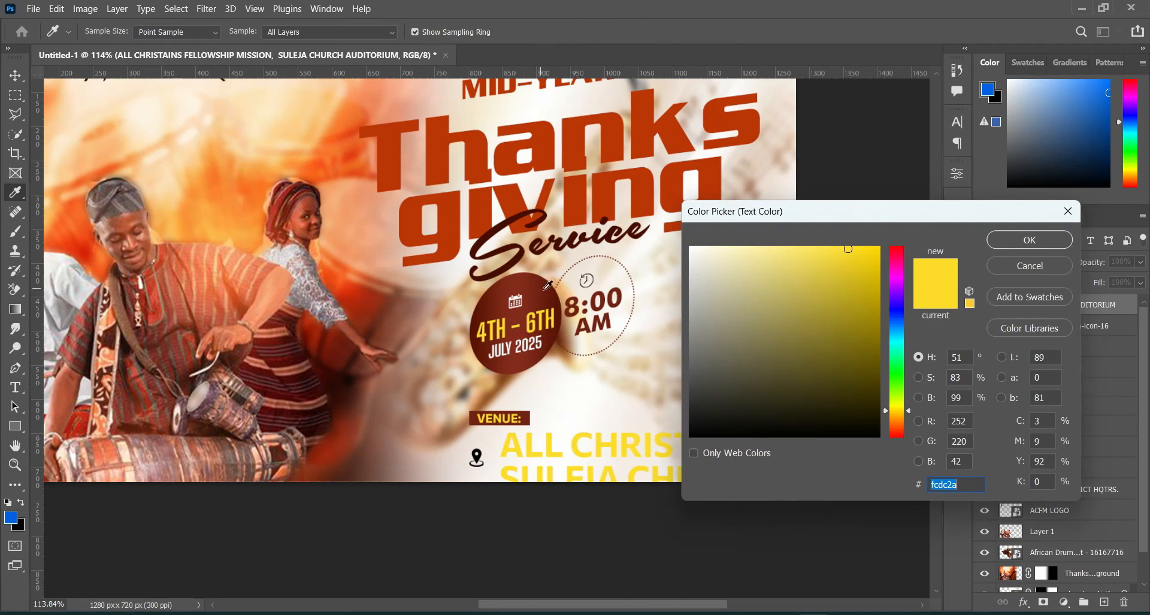
{"action": "left_click", "coordinate": [560, 298]}
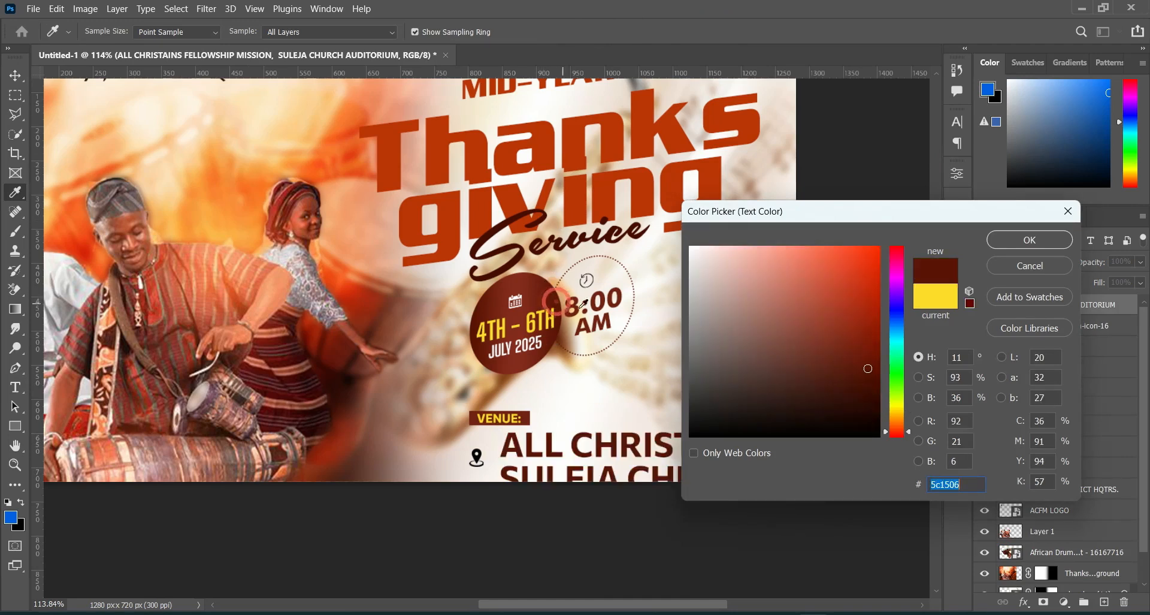
{"action": "left_click", "coordinate": [1019, 241]}
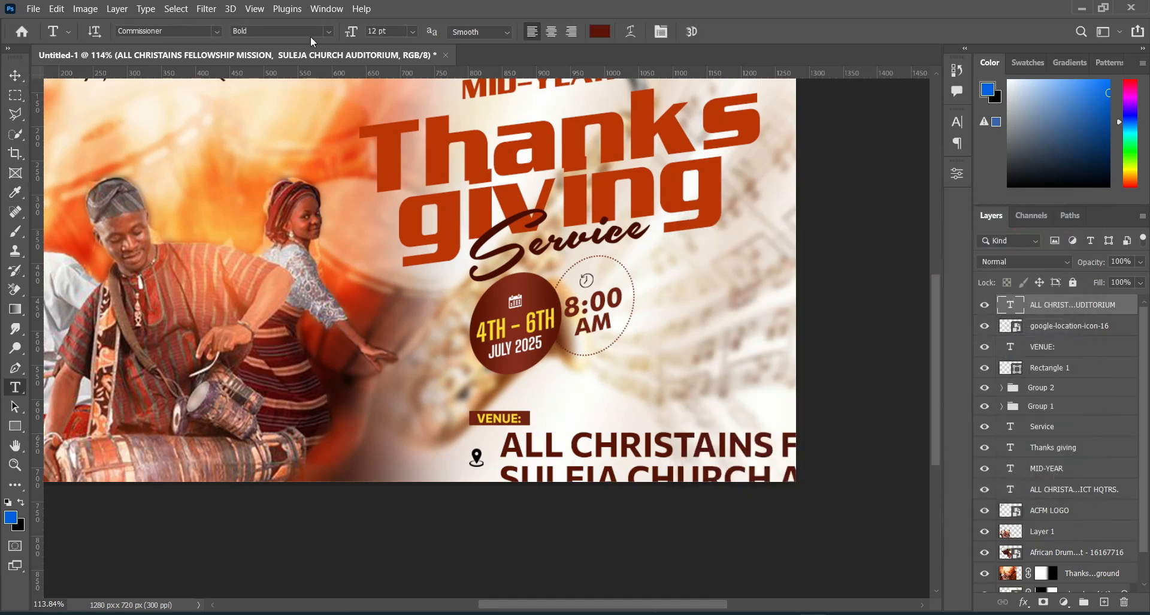
{"action": "left_click", "coordinate": [331, 33]}
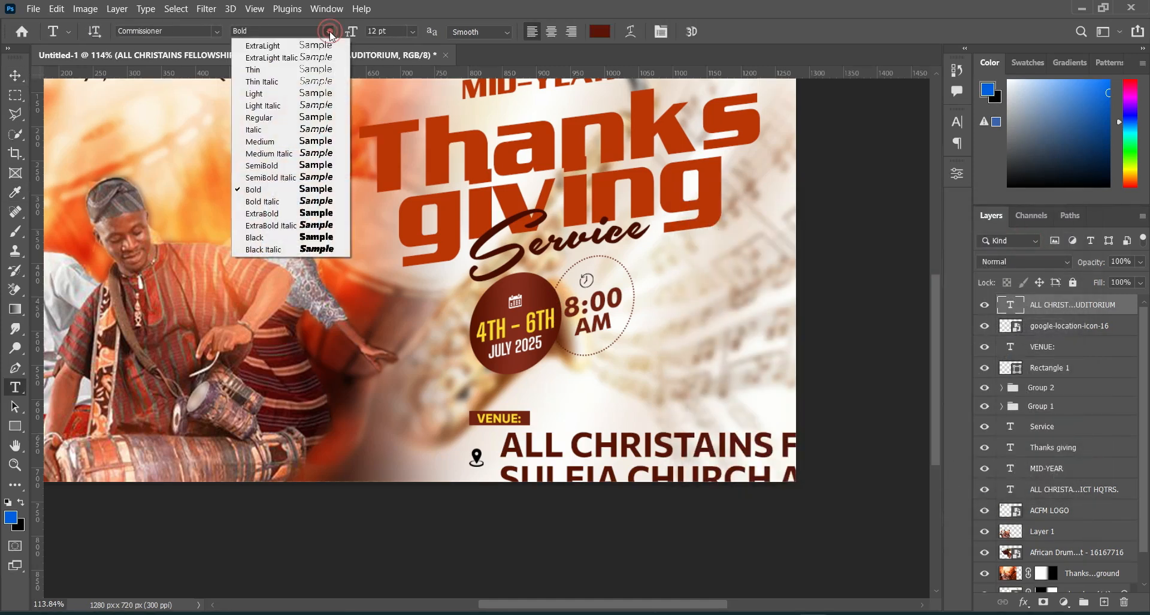
{"action": "left_click", "coordinate": [268, 141]}
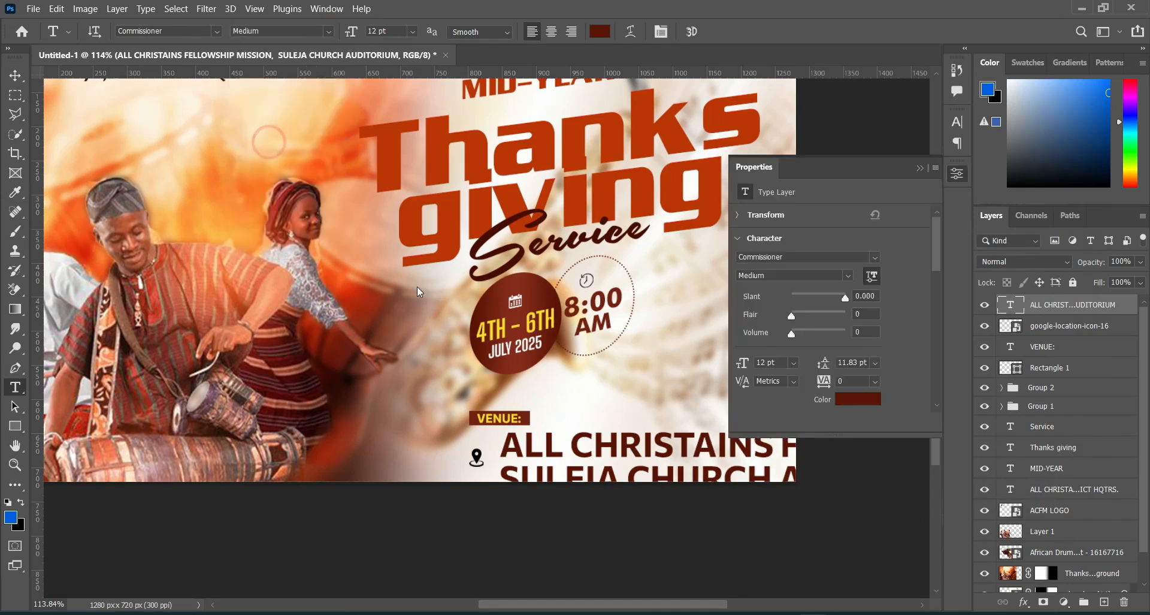
{"action": "left_click", "coordinate": [921, 168]}
Step: Scale the venue address to about 37.5%, position it beside the location icon, and stretch it slightly wider
{"action": "left_click", "coordinate": [16, 76]}
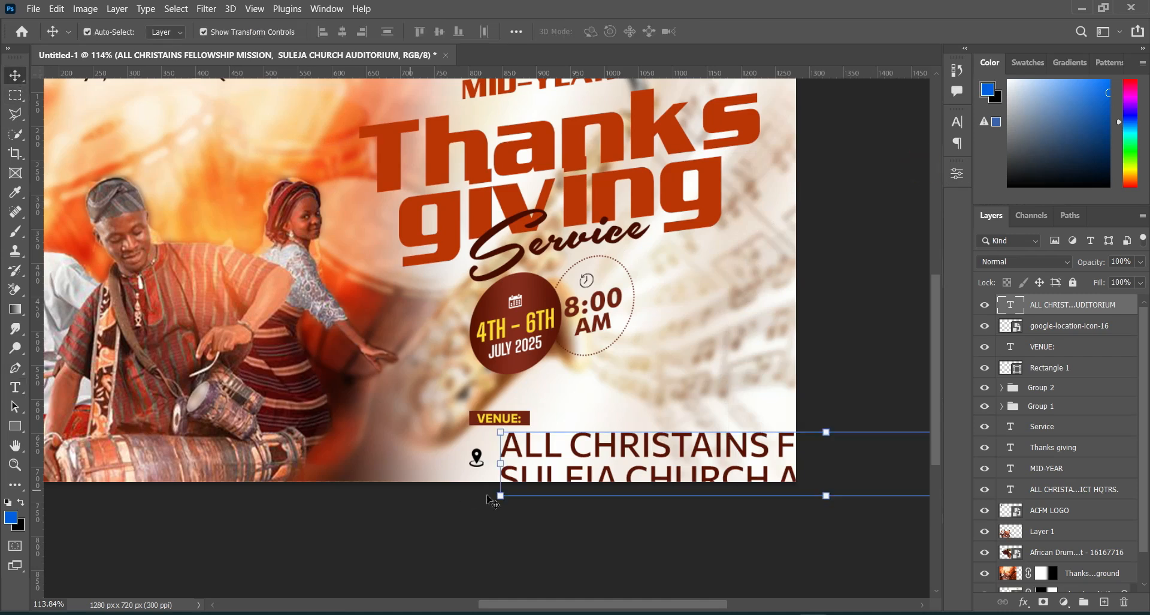
{"action": "left_click_drag", "start_coordinate": [500, 464], "coordinate": [723, 421]}
{"action": "left_click_drag", "start_coordinate": [749, 461], "coordinate": [463, 398]}
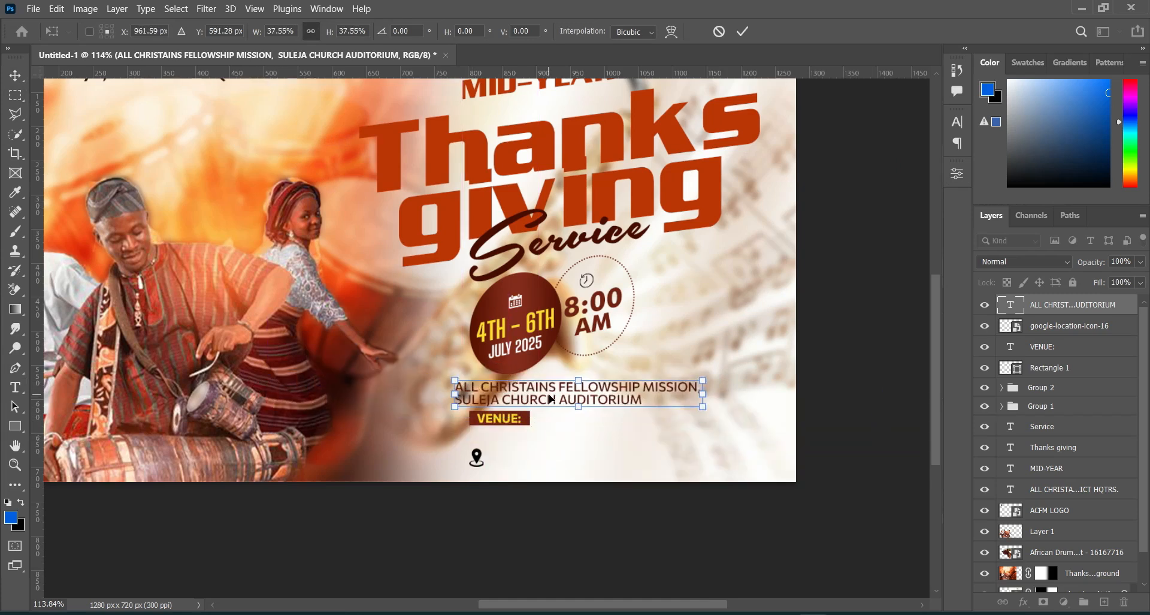
{"action": "left_click_drag", "start_coordinate": [551, 399], "coordinate": [590, 460]}
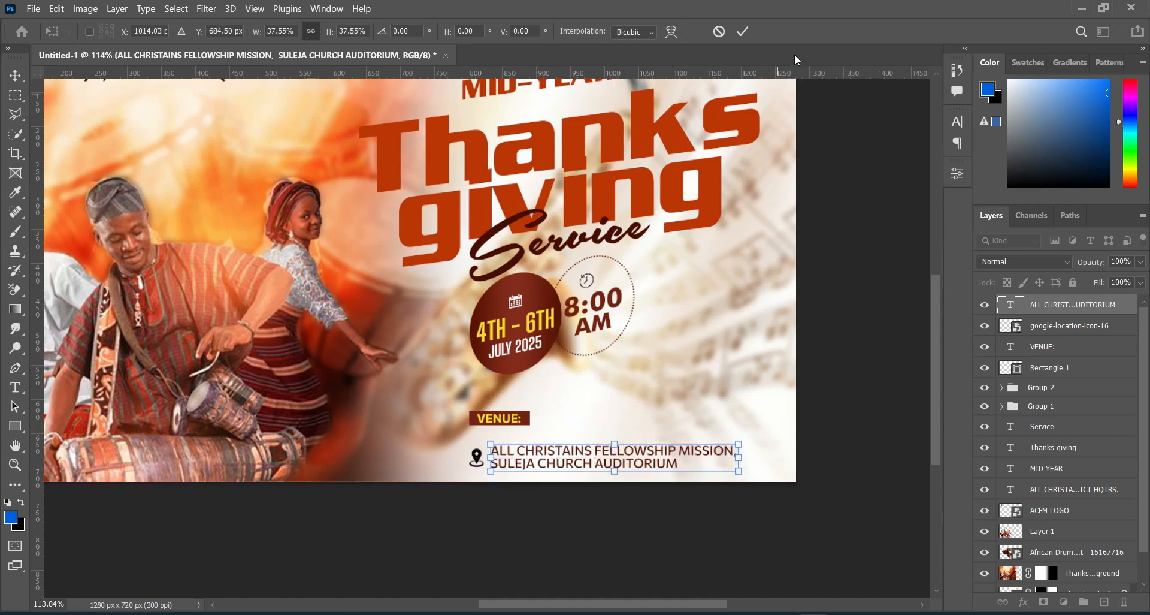
{"action": "left_click", "coordinate": [743, 33]}
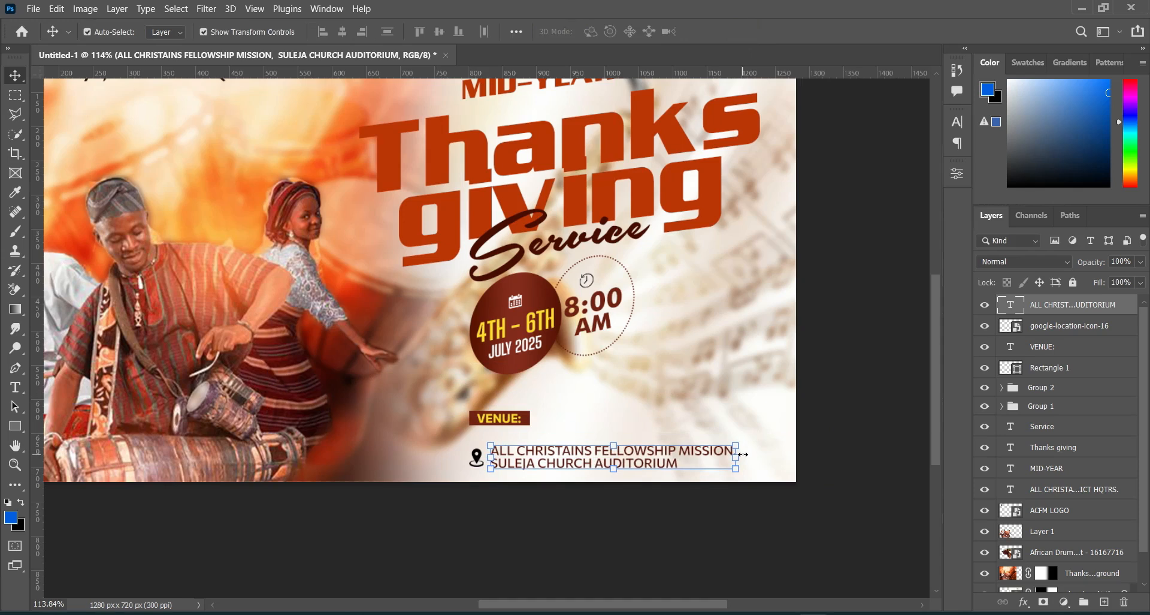
{"action": "left_click_drag", "start_coordinate": [737, 460], "coordinate": [753, 454]}
{"action": "left_click", "coordinate": [746, 27]}
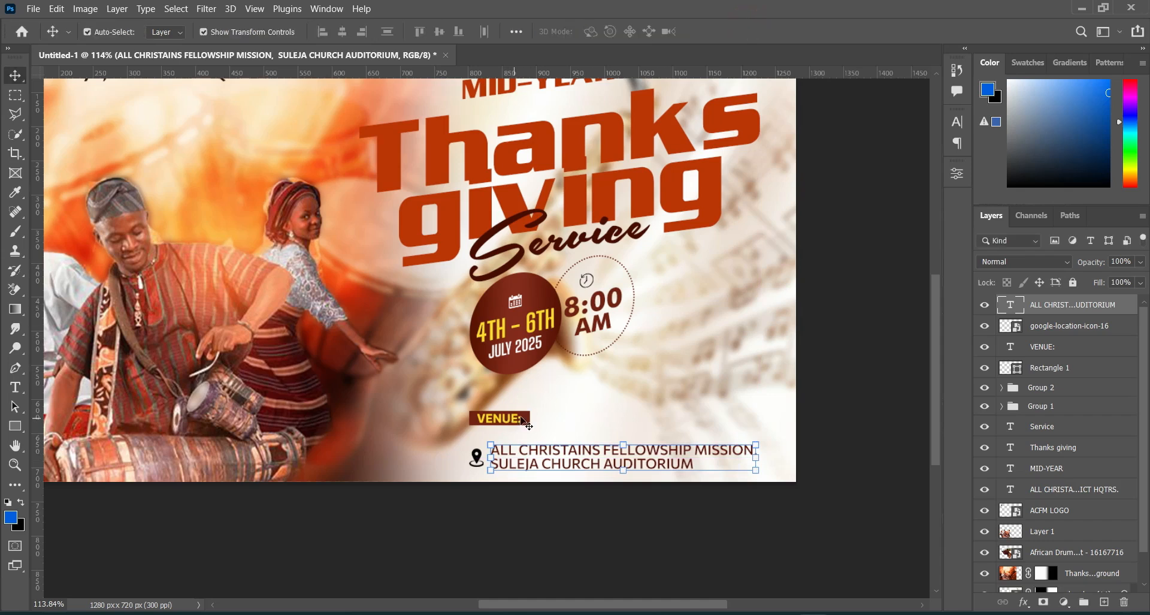
Step: Nudge the red rectangle behind VENUE:, and move the rectangle, label, location icon and address up together
{"action": "left_click_drag", "start_coordinate": [528, 419], "coordinate": [531, 420]}
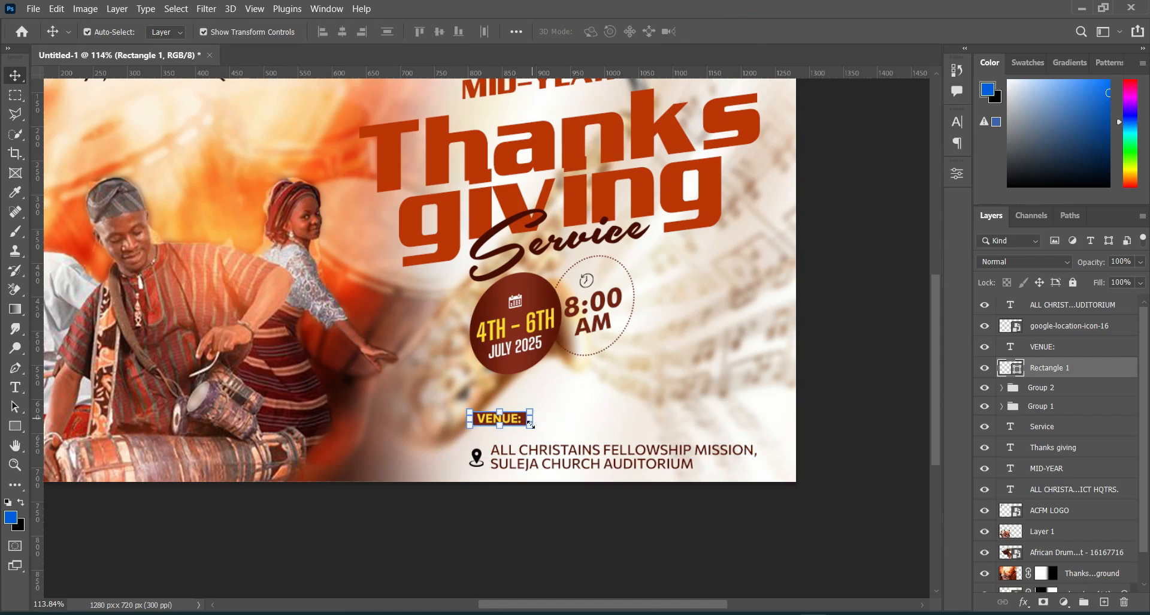
{"action": "left_click", "coordinate": [859, 441]}
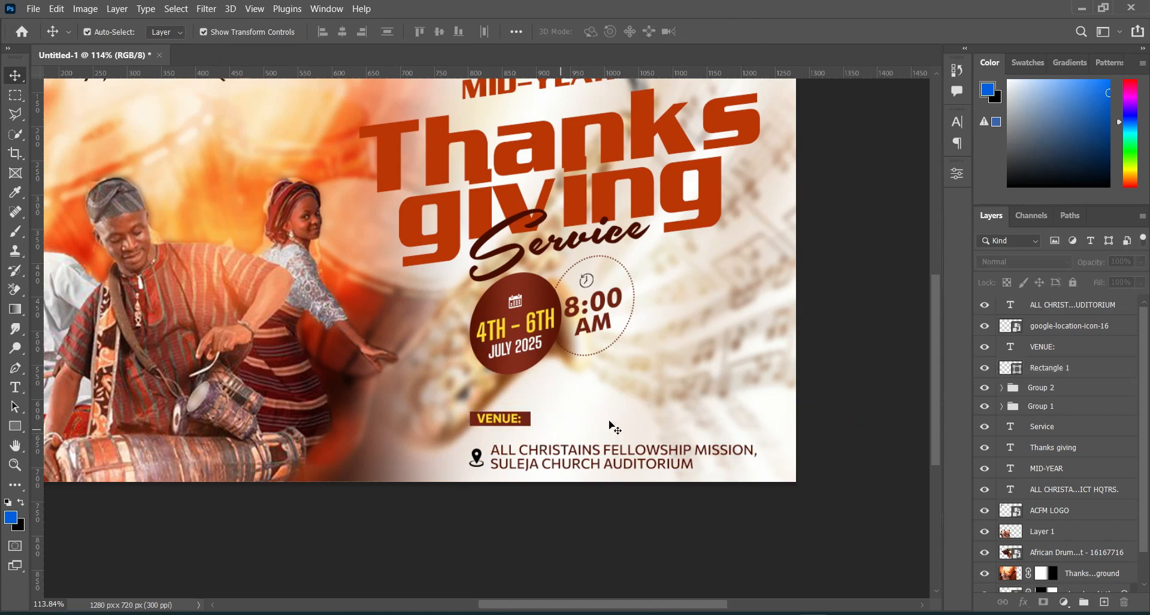
{"action": "left_click", "coordinate": [1053, 348]}
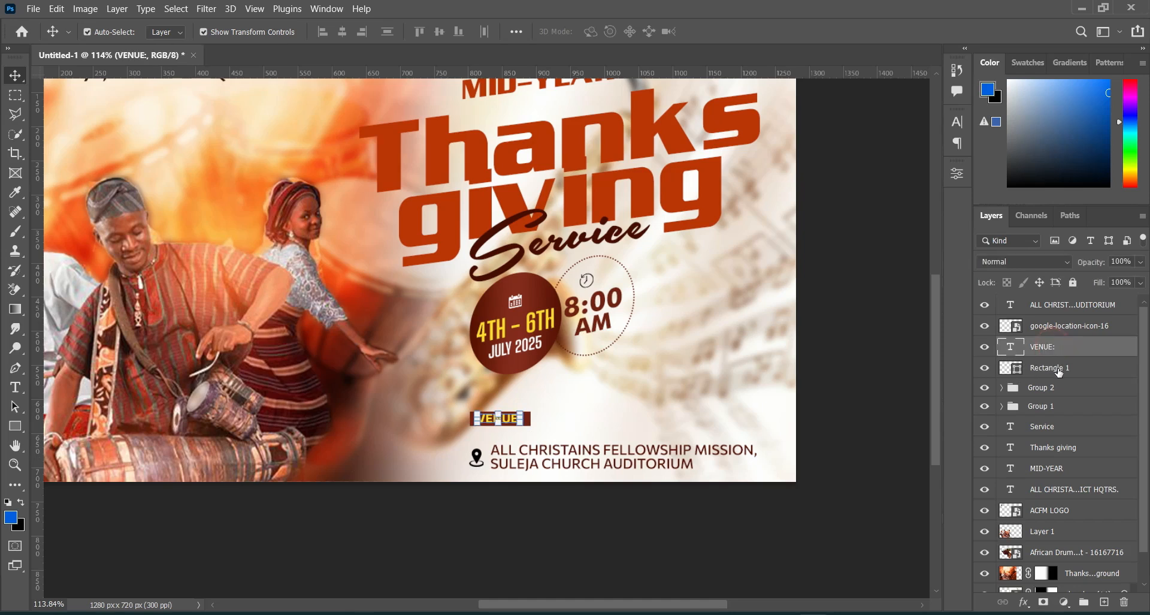
{"action": "left_click", "coordinate": [1060, 369]}
{"action": "left_click", "coordinate": [1052, 305], "text": "shift"}
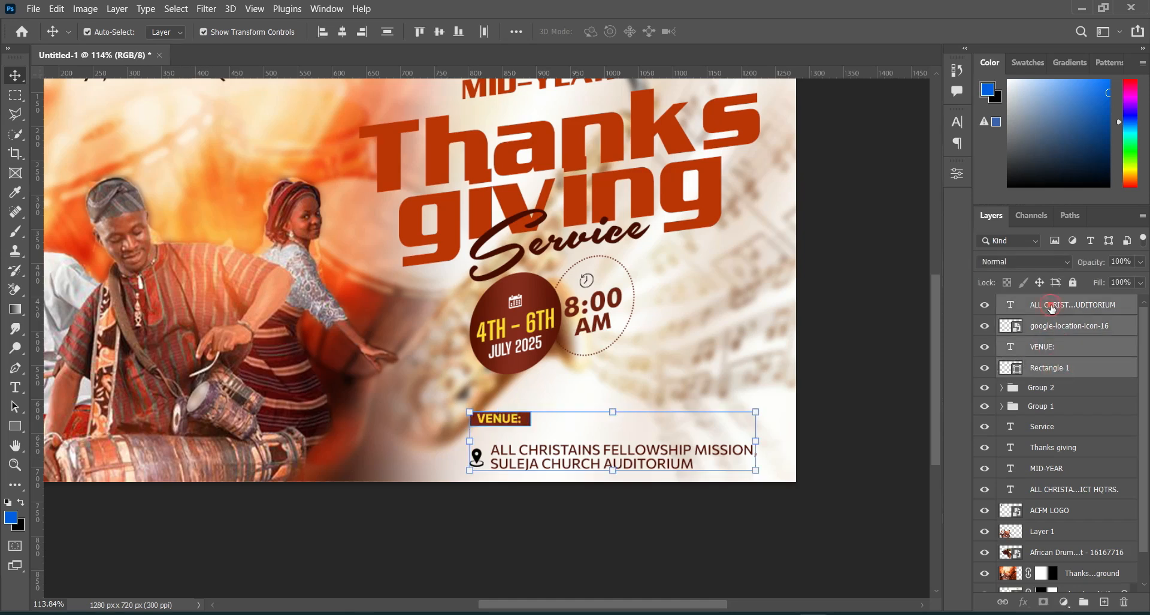
{"action": "left_click", "coordinate": [612, 420]}
{"action": "left_click_drag", "start_coordinate": [602, 449], "coordinate": [597, 431]}
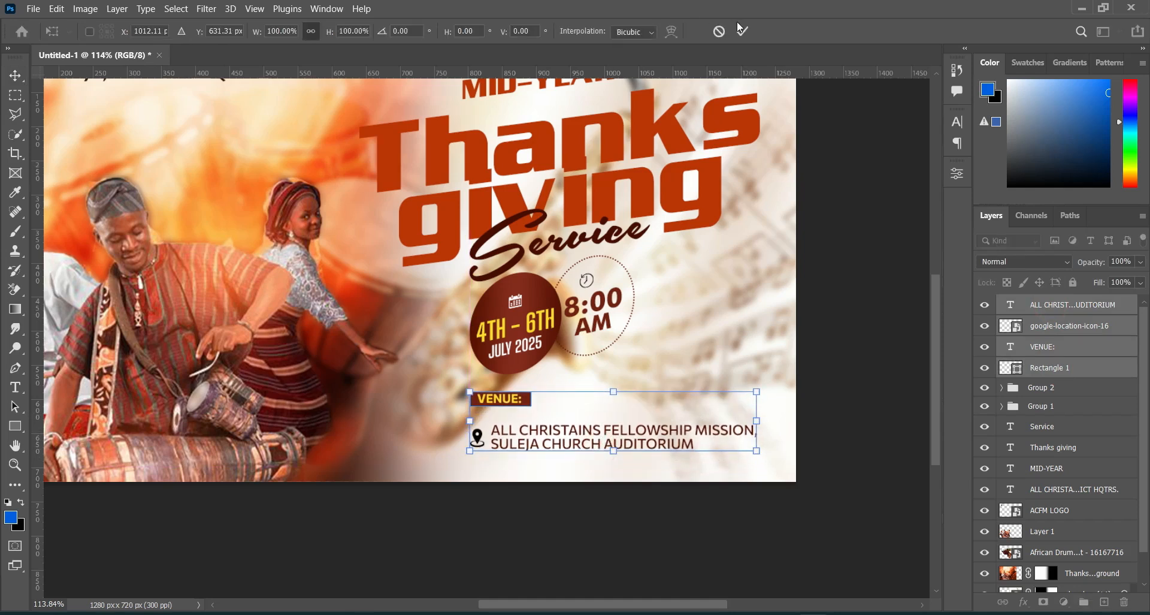
{"action": "key", "text": "Return"}
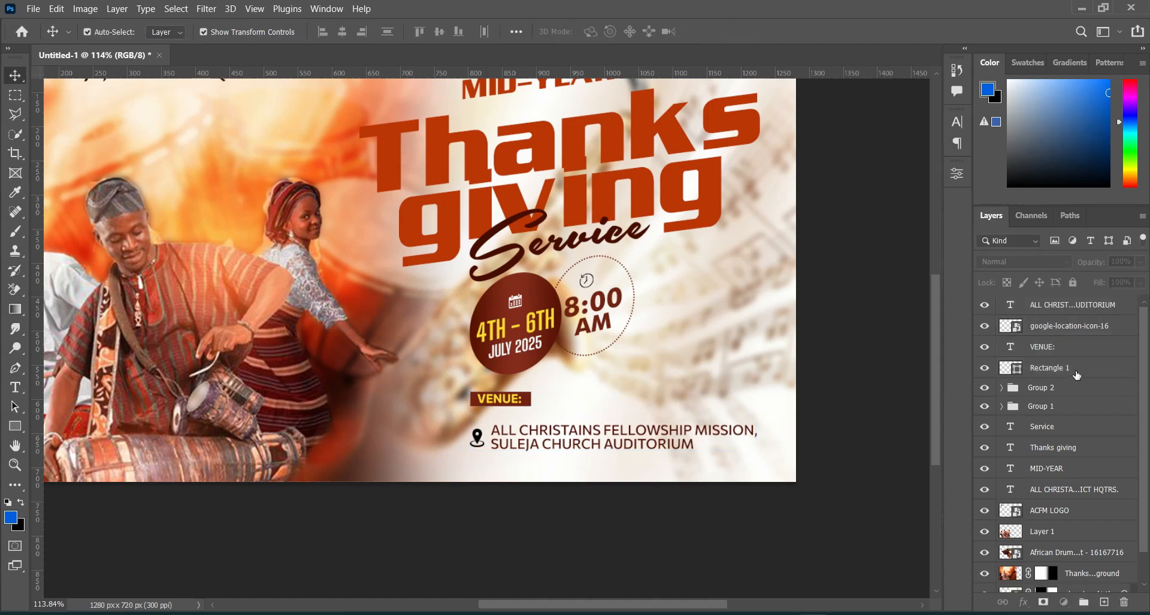
Step: Move the VENUE: text and its rectangle down together so they sit just above the venue address
{"action": "left_click", "coordinate": [1077, 372]}
{"action": "left_click", "coordinate": [1058, 348], "text": "ctrl"}
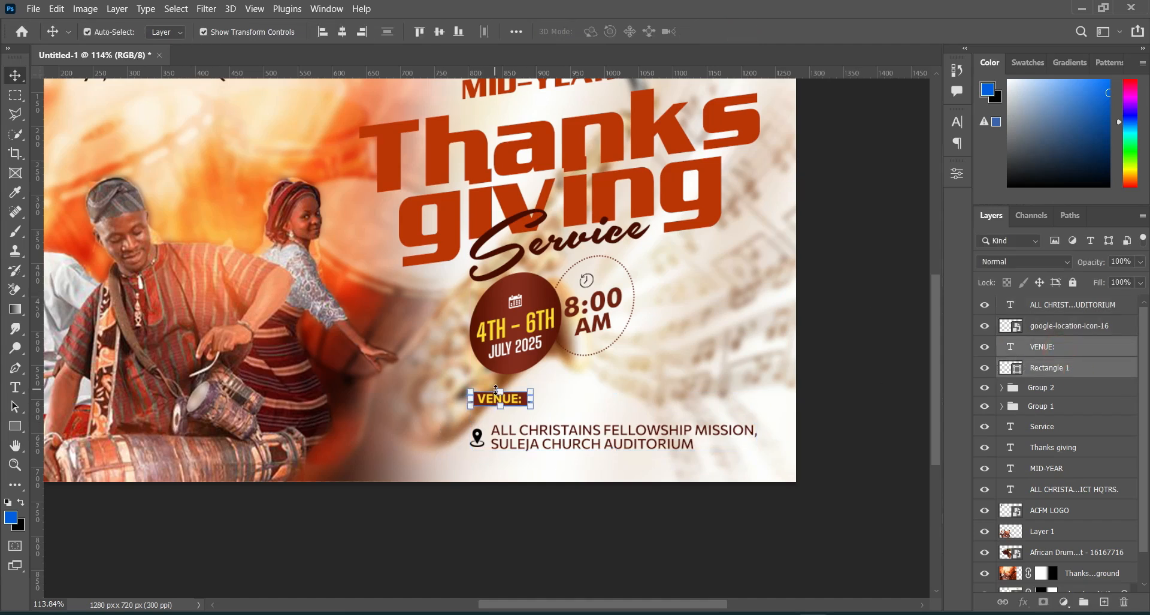
{"action": "key", "text": "ctrl+t"}
{"action": "left_click_drag", "start_coordinate": [516, 400], "coordinate": [523, 416]}
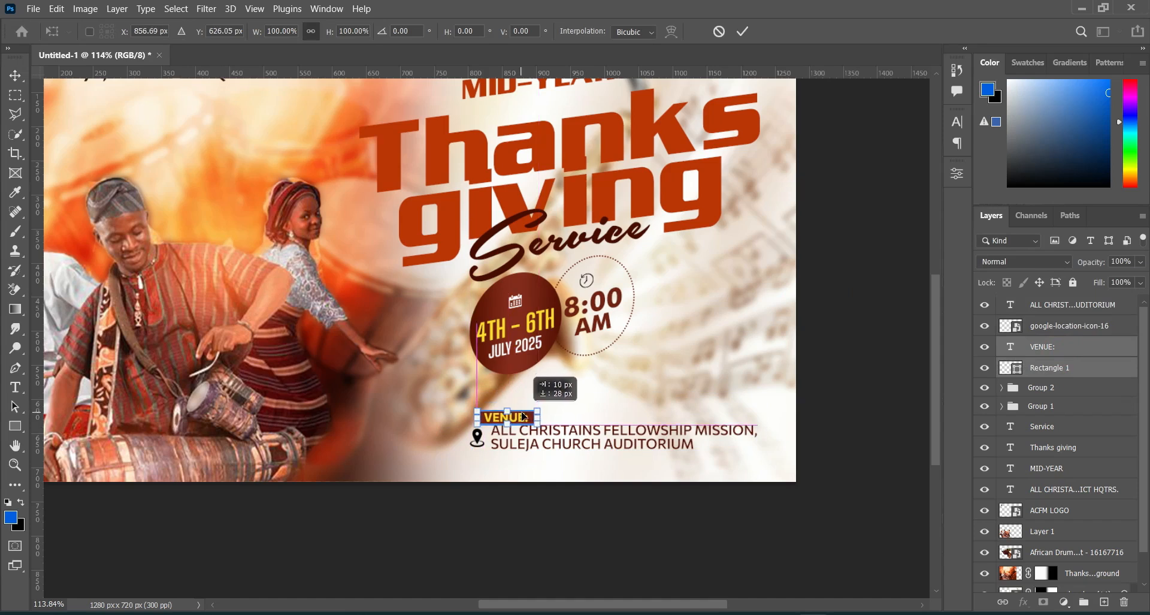
{"action": "left_click", "coordinate": [742, 31]}
{"action": "left_click", "coordinate": [836, 400]}
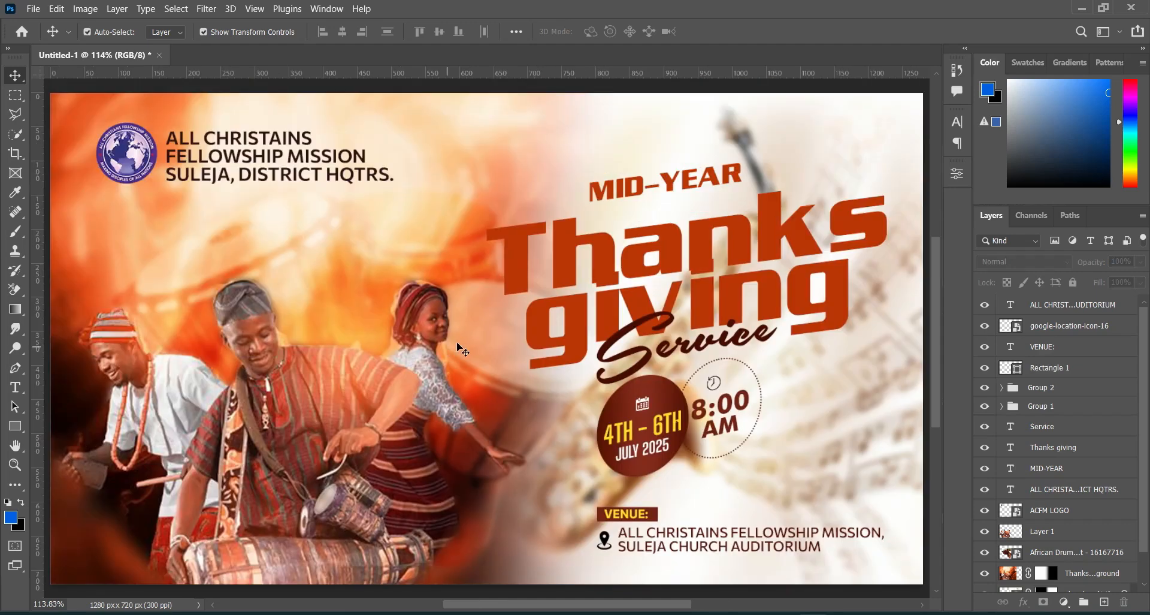
Step: Group the date and time ellipse groups together and scale the new group to about 121.2%
{"action": "scroll", "coordinate": [462, 351], "scroll_direction": "down", "scroll_amount": 4}
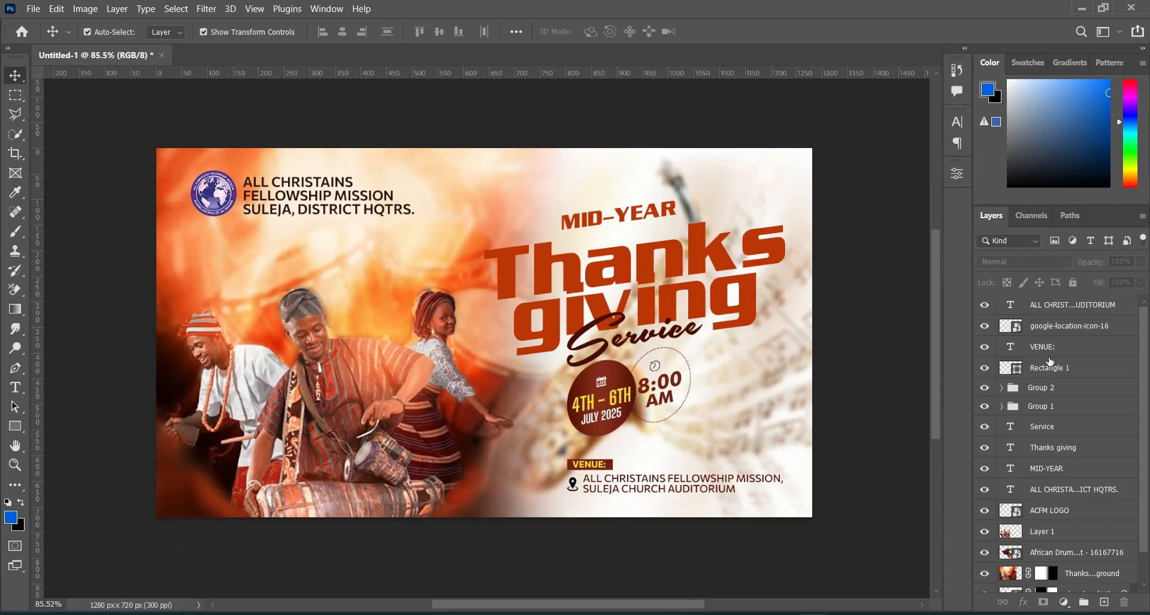
{"action": "left_click", "coordinate": [1056, 405]}
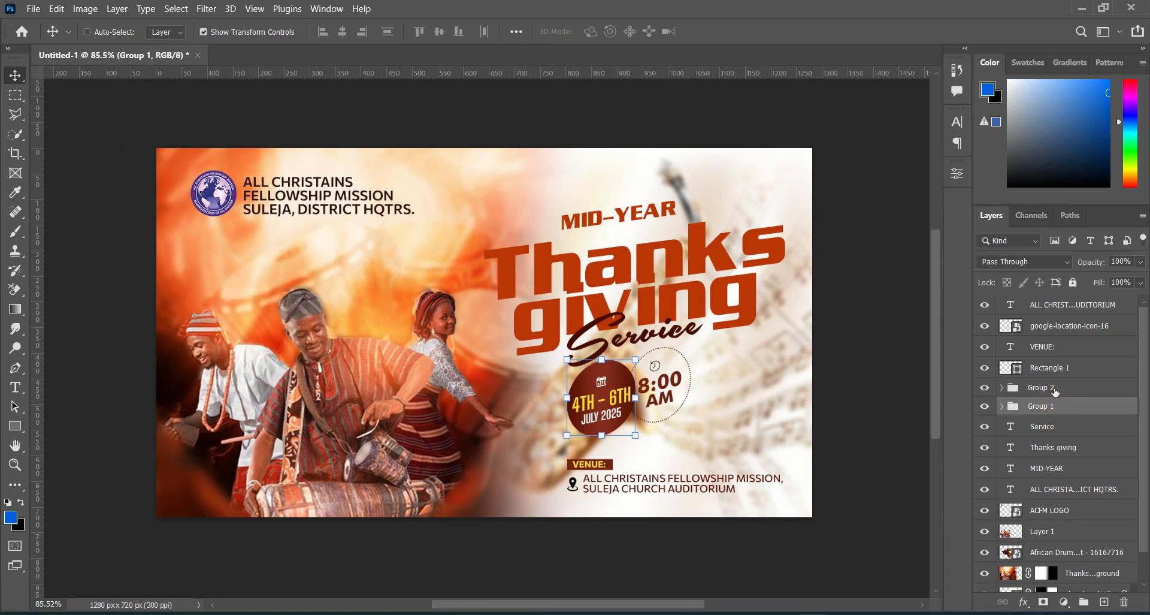
{"action": "left_click", "coordinate": [1055, 388], "text": "ctrl"}
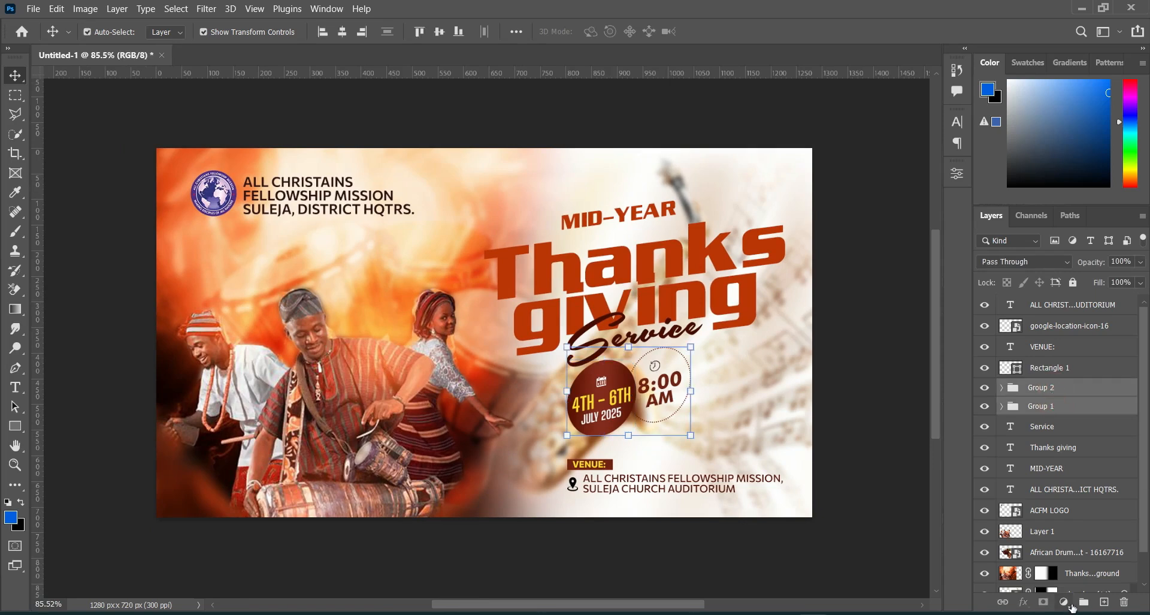
{"action": "left_click", "coordinate": [1082, 602]}
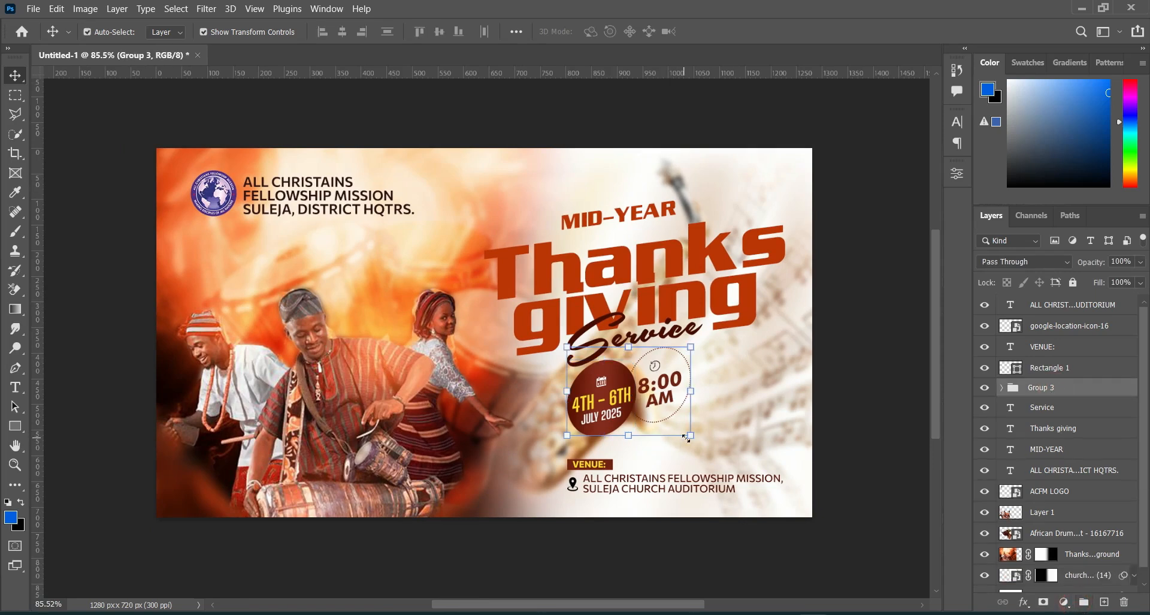
{"action": "left_click_drag", "start_coordinate": [691, 436], "coordinate": [724, 463]}
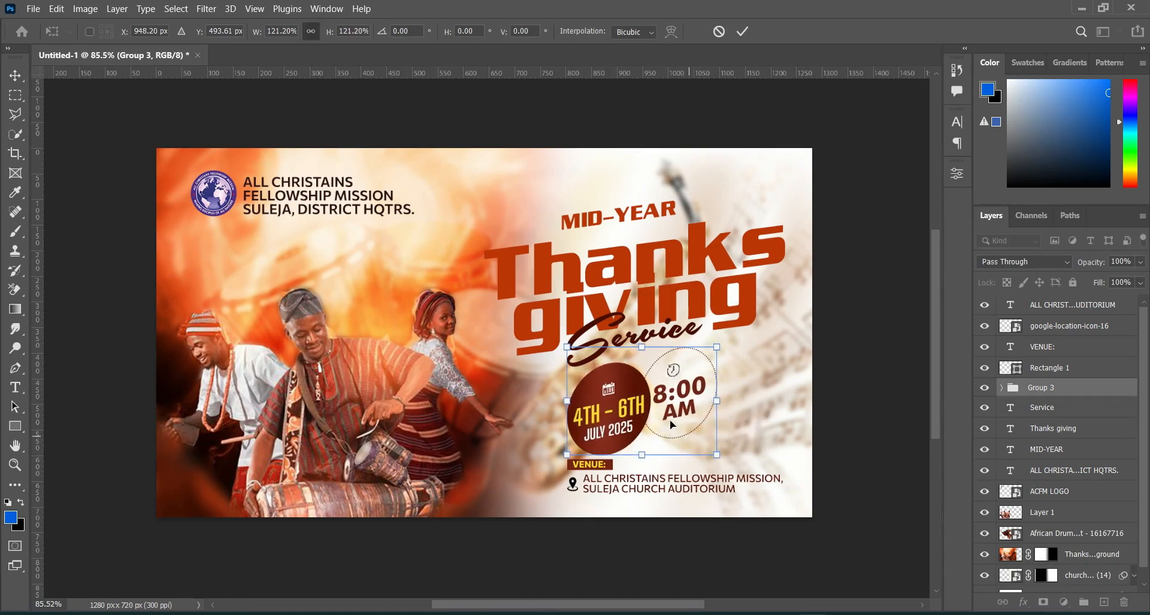
{"action": "left_click", "coordinate": [743, 31]}
Step: Scale the Service and Thanks giving texts together to about 111.8%, move them slightly up, and shrink them a little from the right side
{"action": "left_click", "coordinate": [1046, 406]}
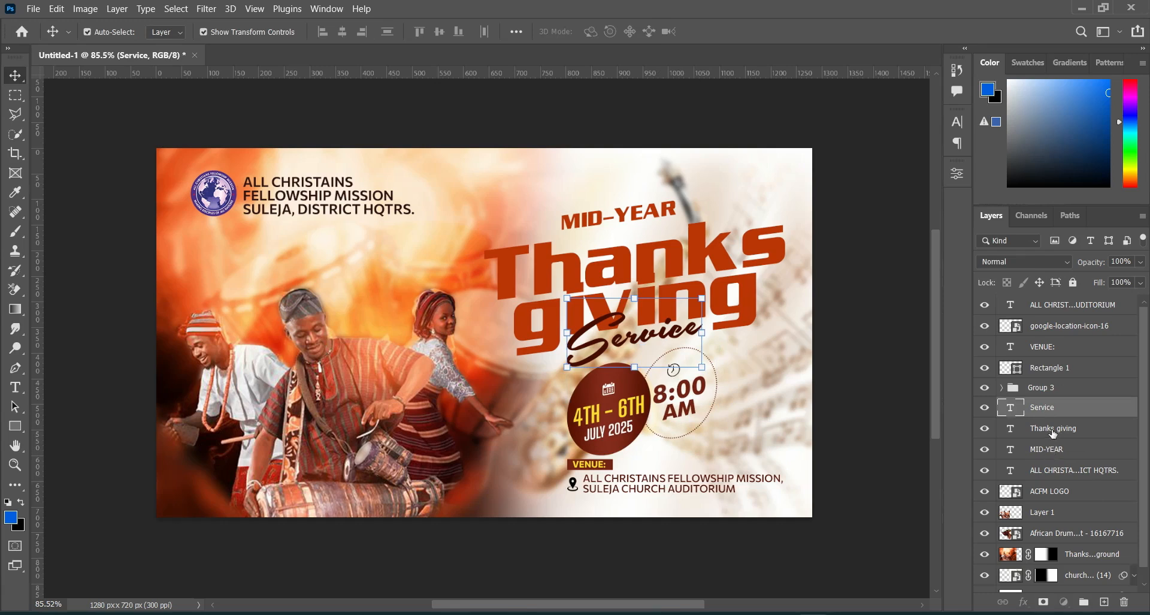
{"action": "left_click", "coordinate": [1053, 429], "text": "ctrl"}
{"action": "key", "text": "ctrl+t"}
{"action": "left_click_drag", "start_coordinate": [636, 367], "coordinate": [635, 385]}
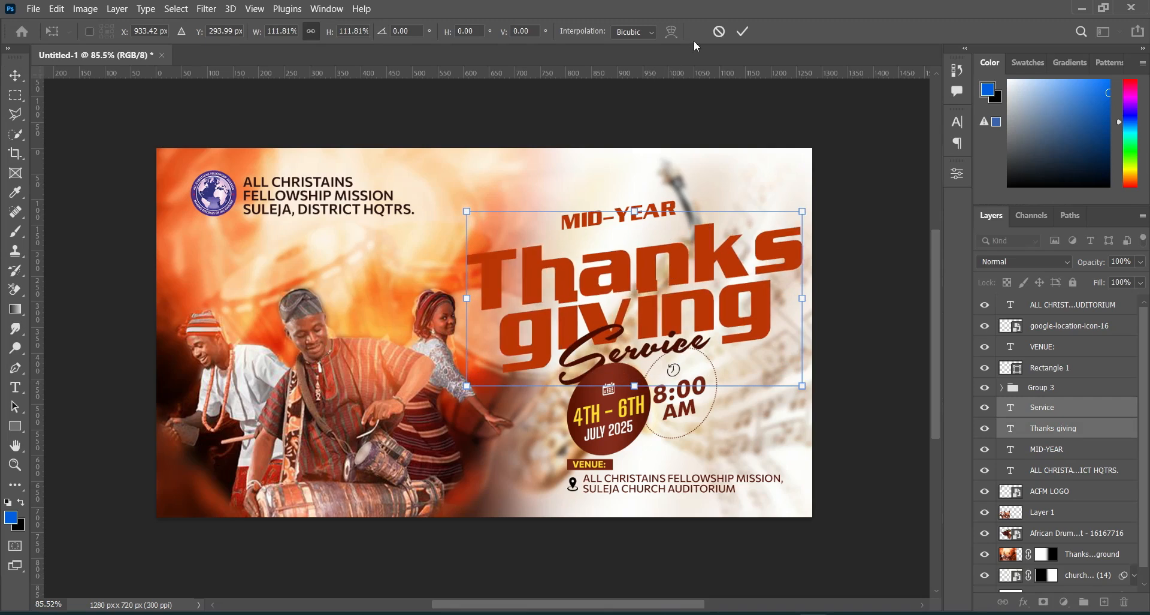
{"action": "left_click", "coordinate": [743, 31]}
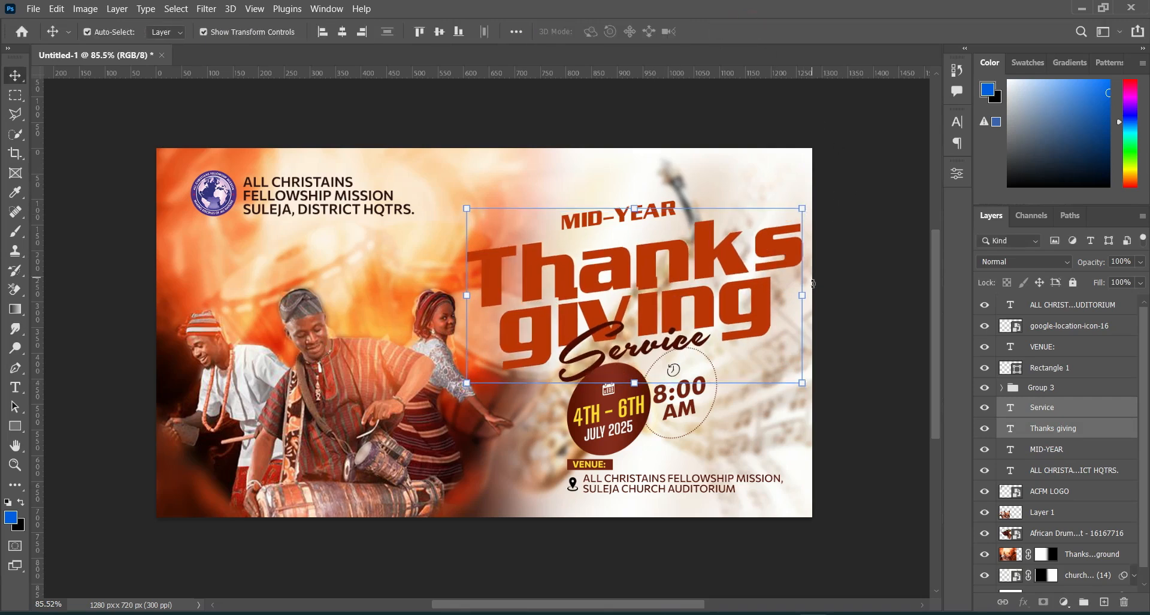
{"action": "left_click_drag", "start_coordinate": [802, 296], "coordinate": [785, 296]}
{"action": "left_click", "coordinate": [743, 31]}
Step: Move the MID-YEAR text down and slightly left so it sits close above the Thanks giving title
{"action": "left_click", "coordinate": [847, 122]}
{"action": "left_click_drag", "start_coordinate": [653, 220], "coordinate": [639, 234]}
{"action": "left_click", "coordinate": [862, 170]}
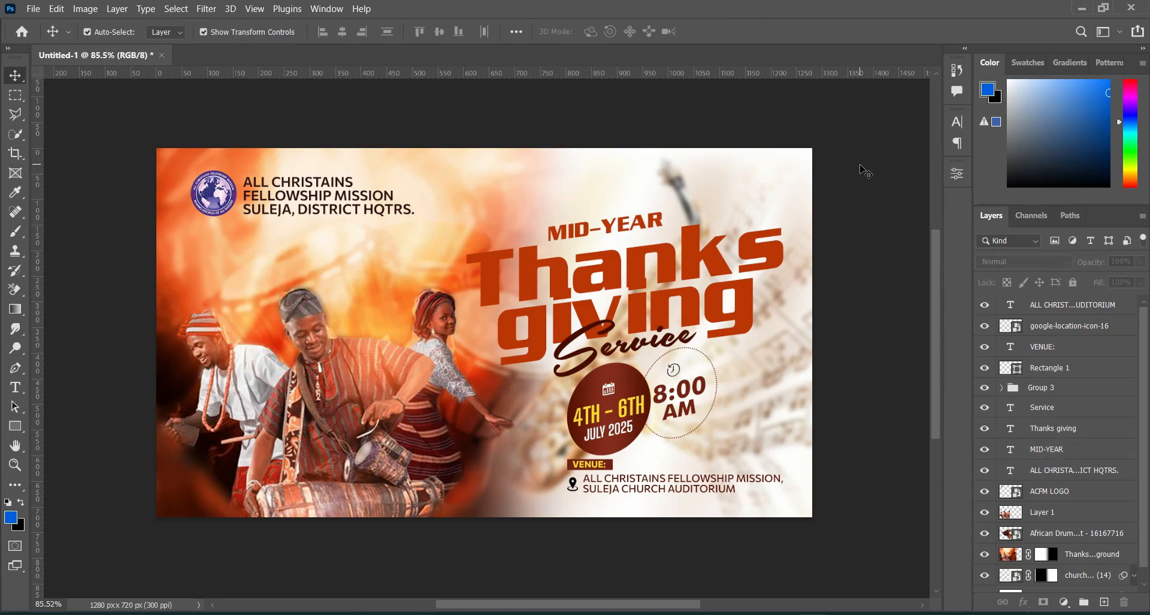
Step: Nudge the Thanks giving title slightly left and the MID-YEAR text slightly up to fine-tune their spacing
{"action": "scroll", "coordinate": [560, 348], "scroll_direction": "up", "scroll_amount": 2}
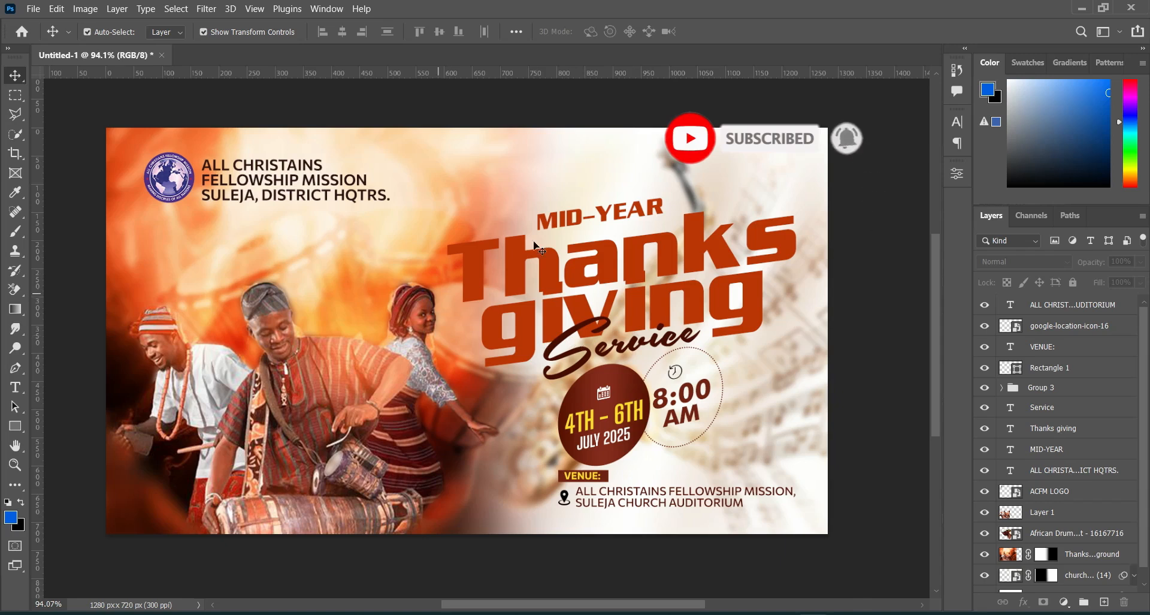
{"action": "left_click_drag", "start_coordinate": [575, 220], "coordinate": [573, 218]}
{"action": "left_click", "coordinate": [852, 124]}
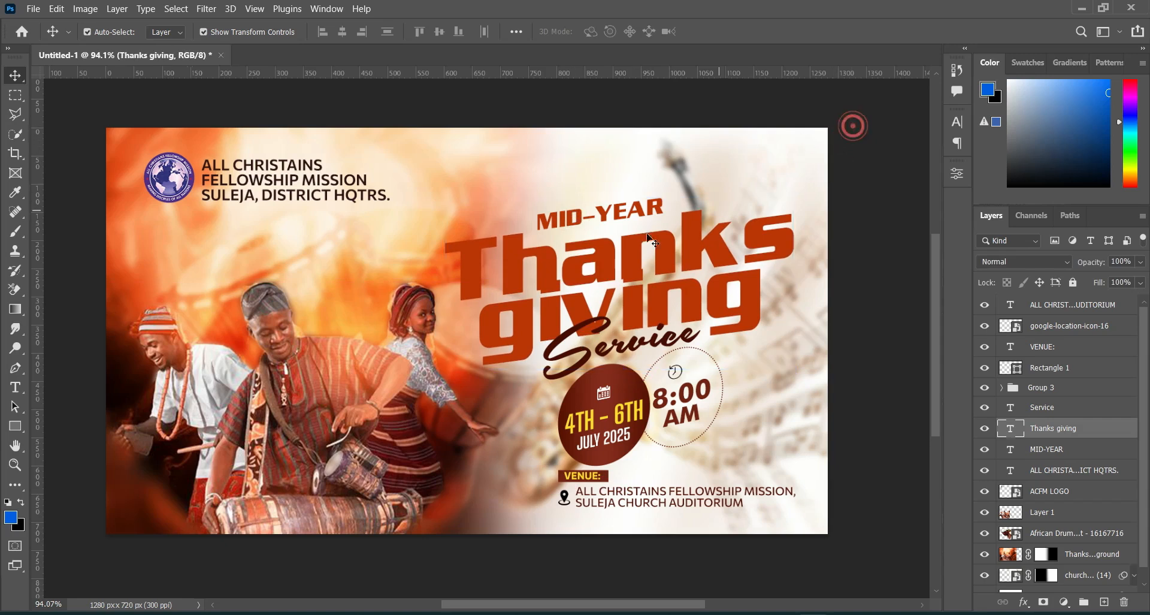
{"action": "left_click", "coordinate": [1049, 449]}
{"action": "left_click", "coordinate": [874, 375]}
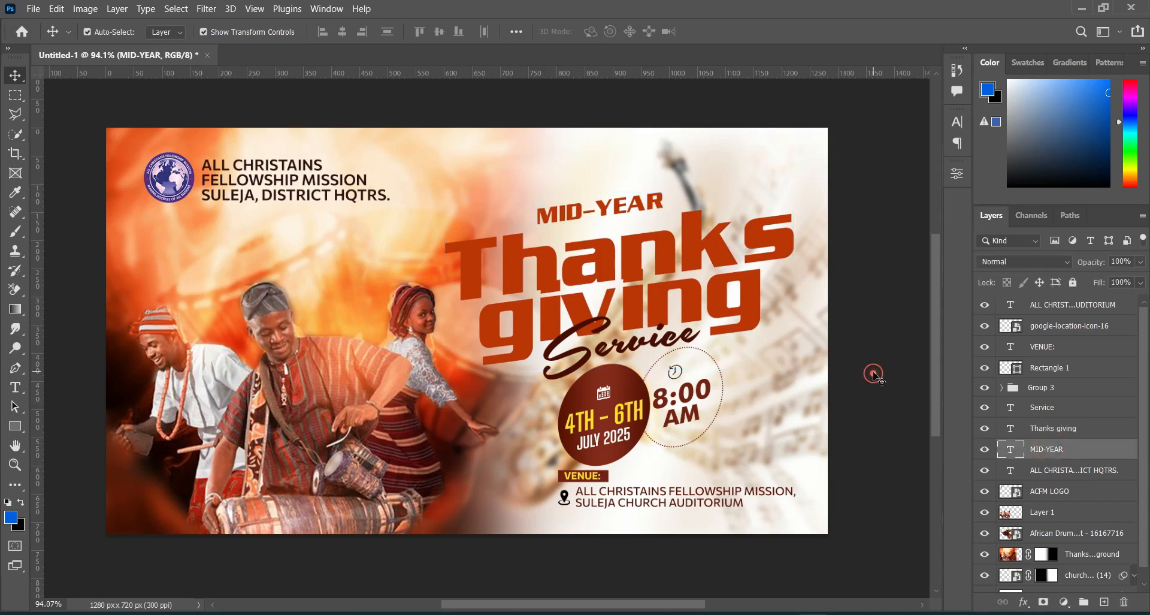